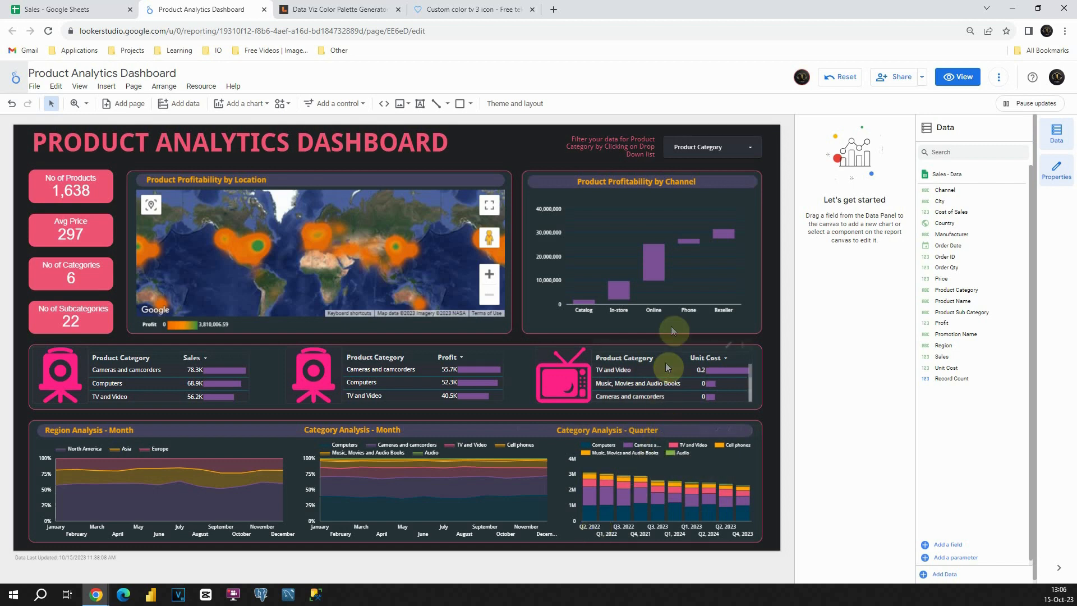
Filter the dashboard by Product Category to only Cell phones and reselect all categories
click(704, 153)
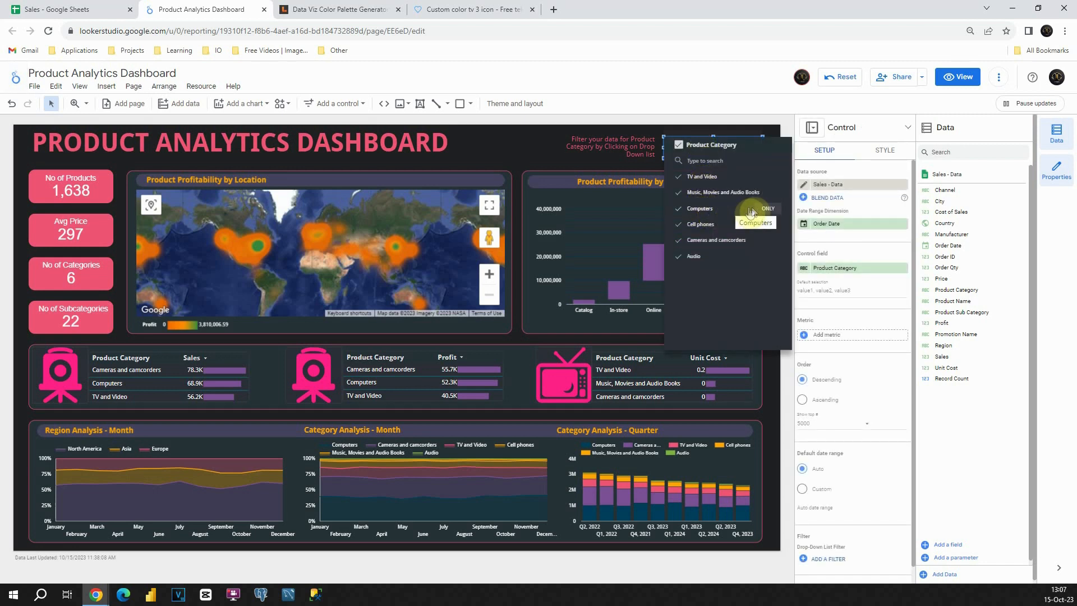
click(768, 226)
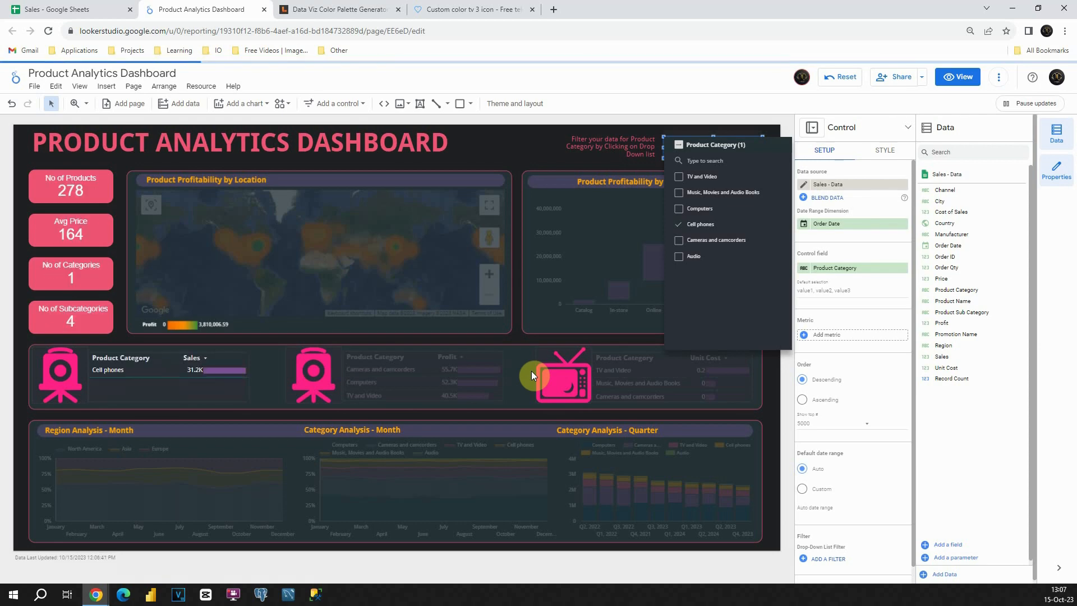
click(679, 150)
click(547, 143)
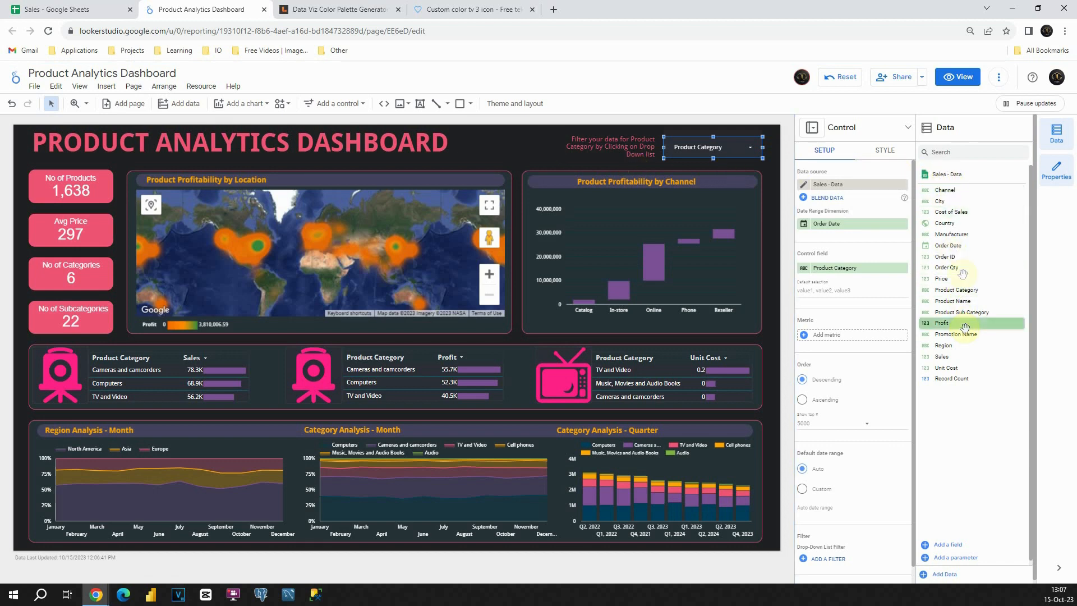
Switch to the Sales spreadsheet and examine its Channel, Product Sub Category, Product Category, Country and Profit columns
click(59, 9)
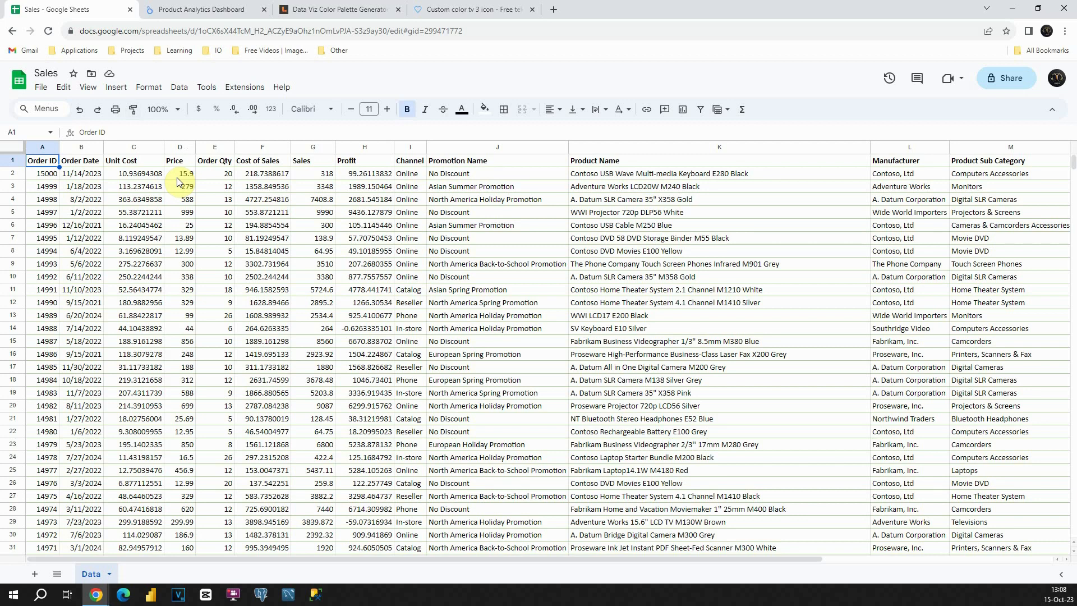
click(409, 148)
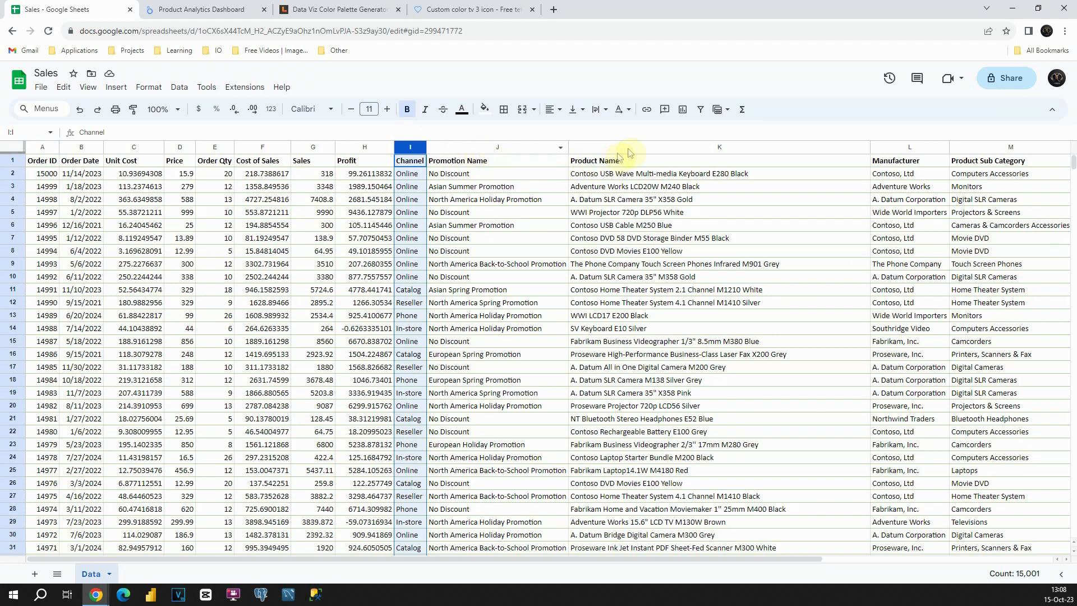
click(983, 148)
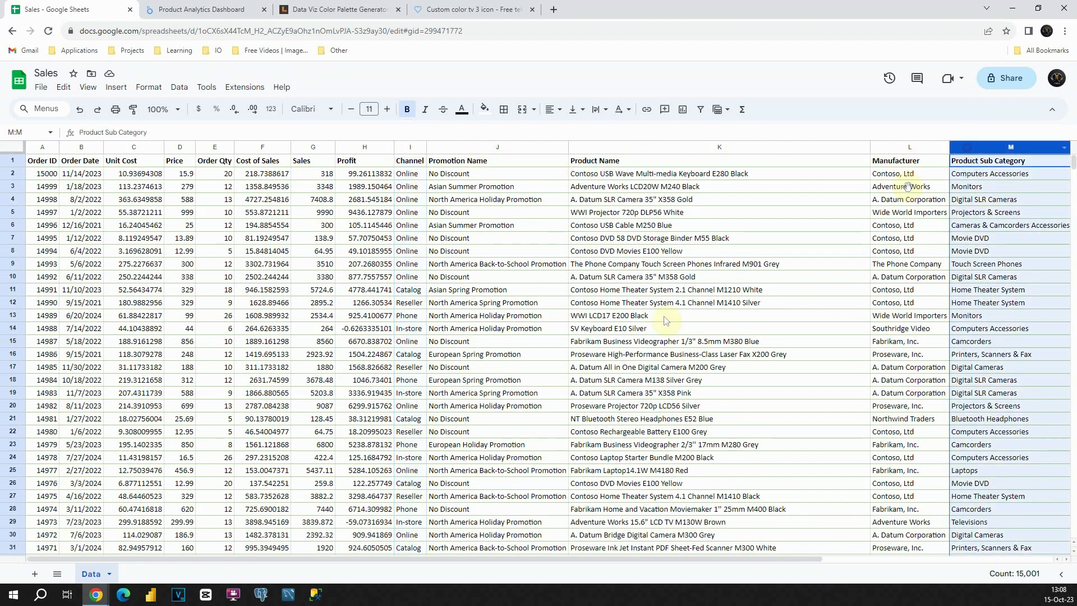
drag(597, 559, 755, 559)
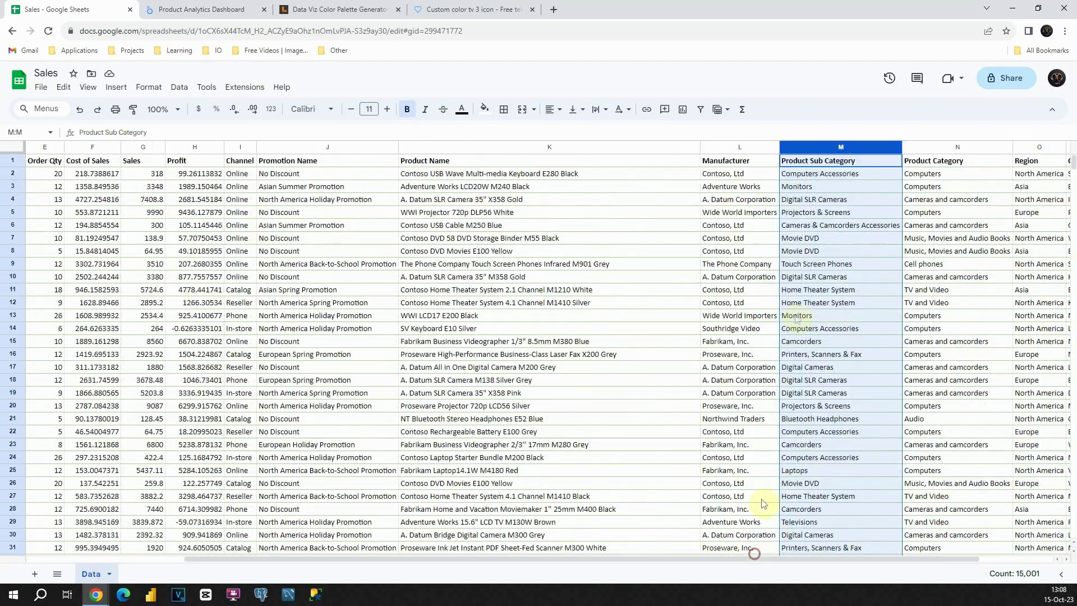
click(950, 150)
drag(823, 559, 916, 561)
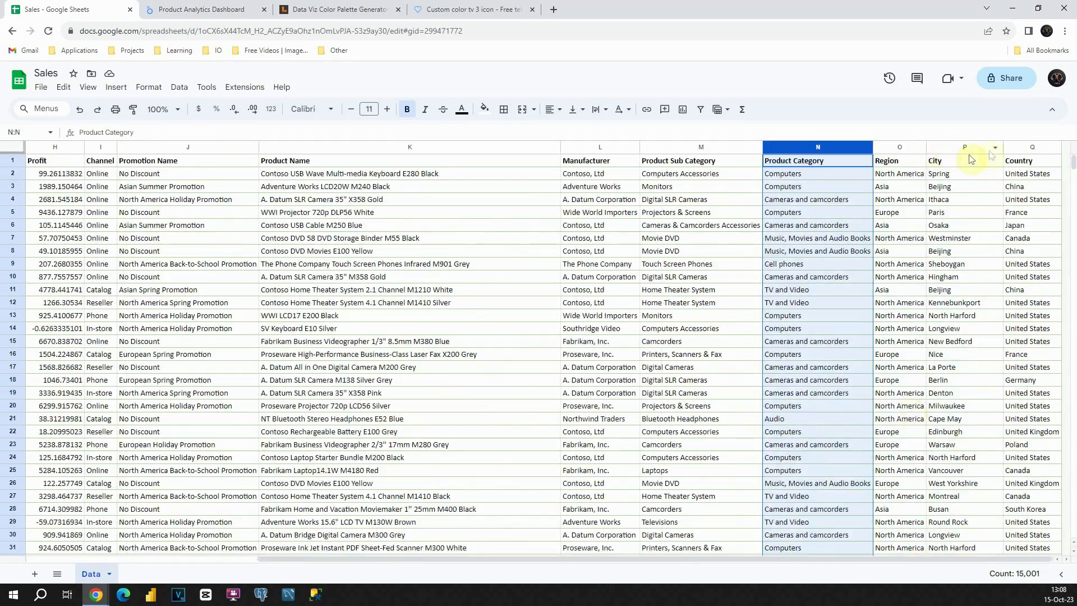
click(1019, 147)
drag(755, 561, 453, 556)
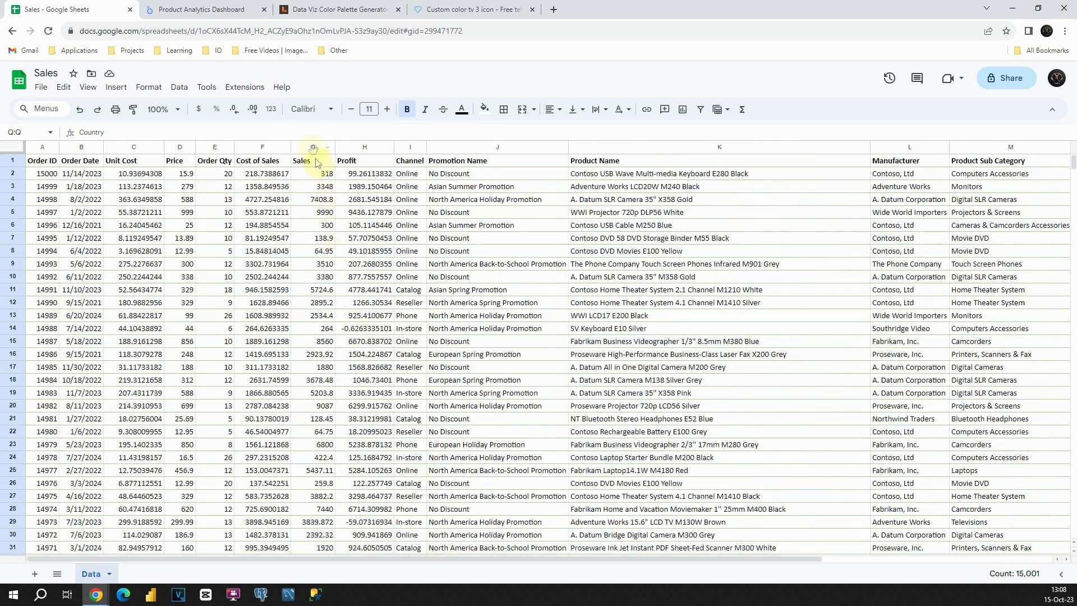
click(358, 147)
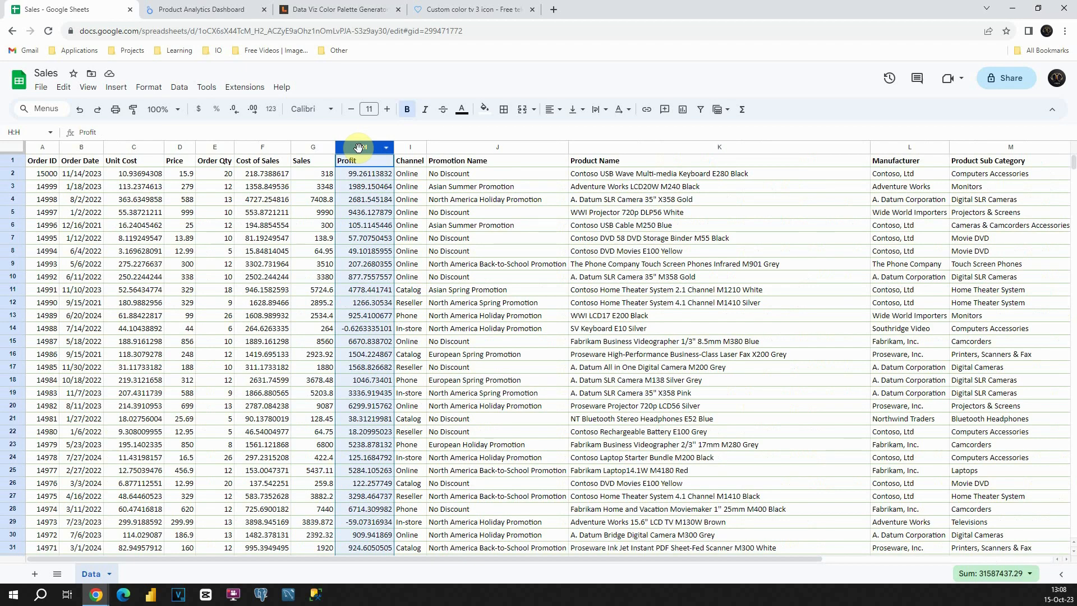
Review the finished dashboard, the data color palette generator and the IconsDB custom color and icon search options, closing IconsDB at the end
click(244, 10)
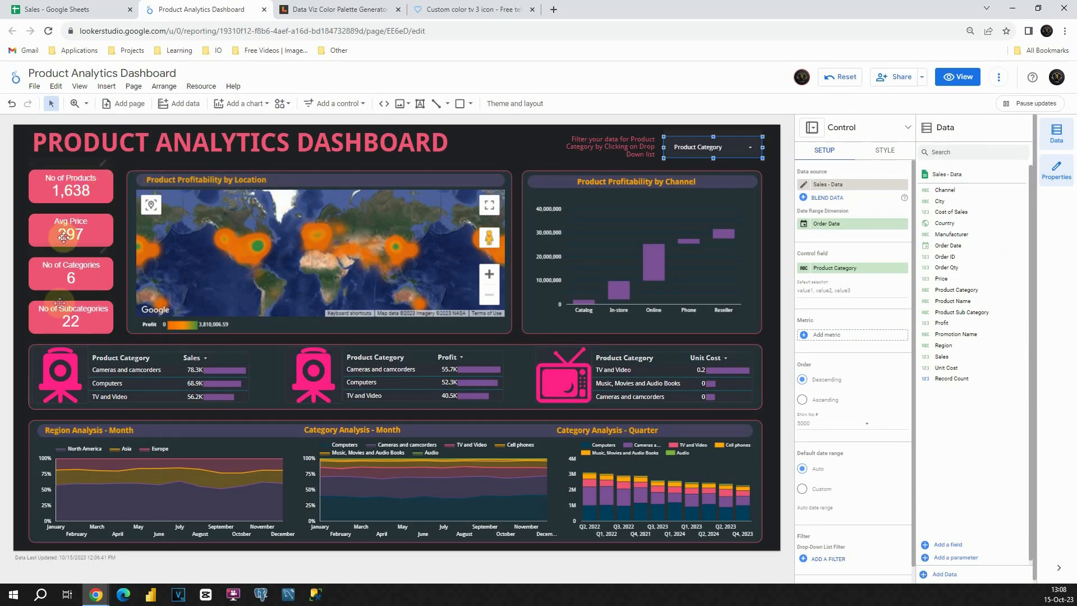
click(325, 9)
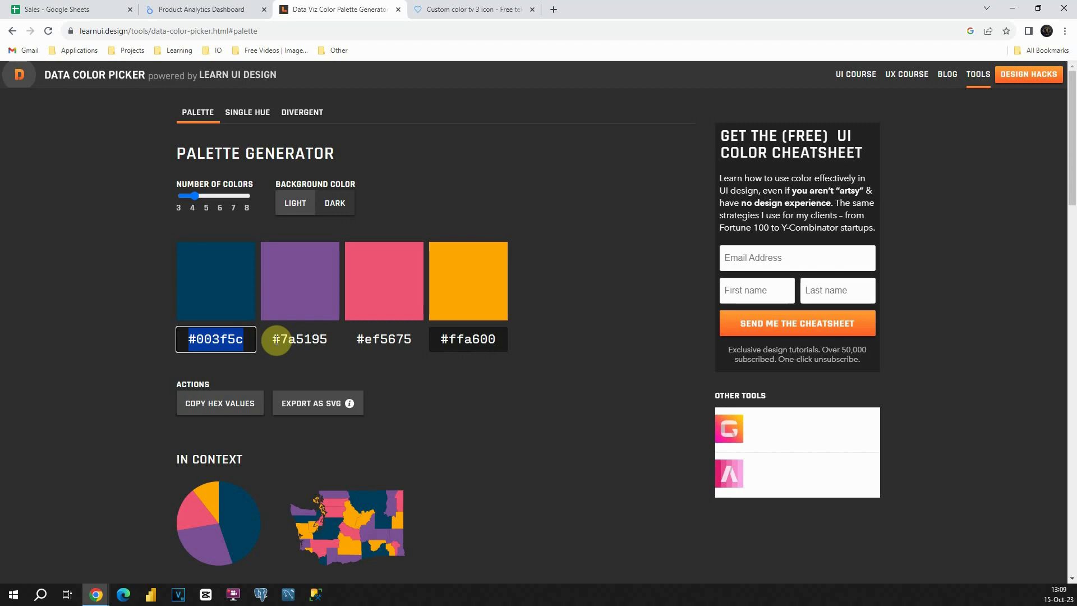
click(443, 15)
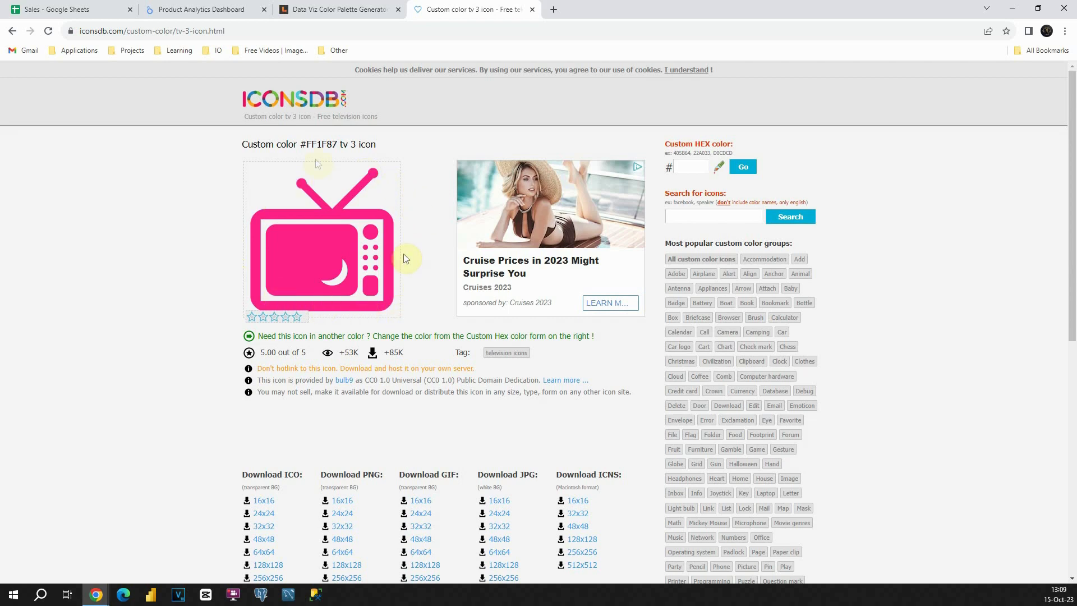
click(294, 107)
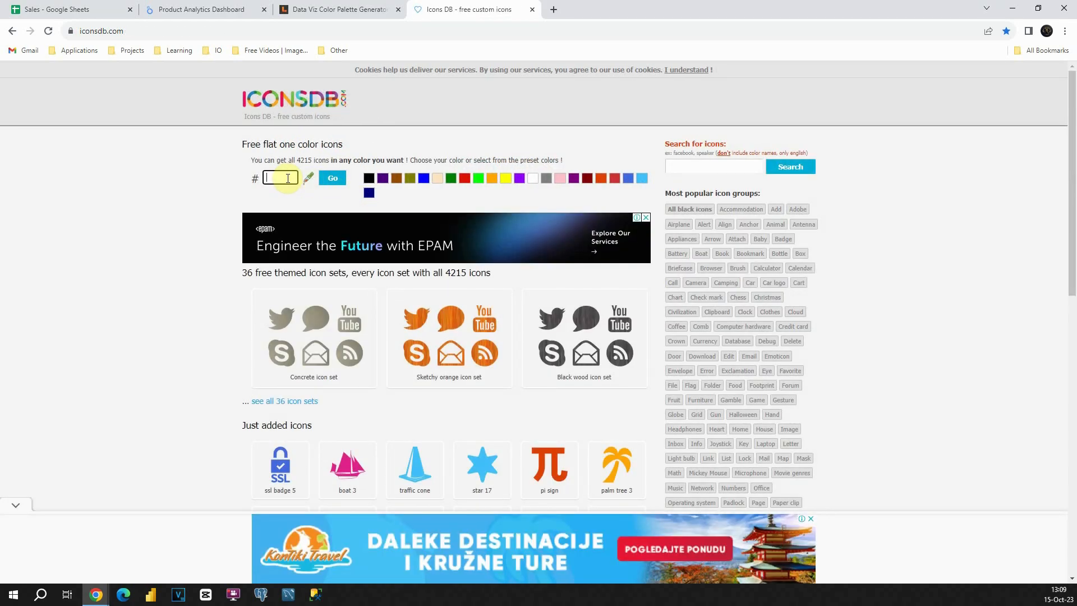
click(684, 165)
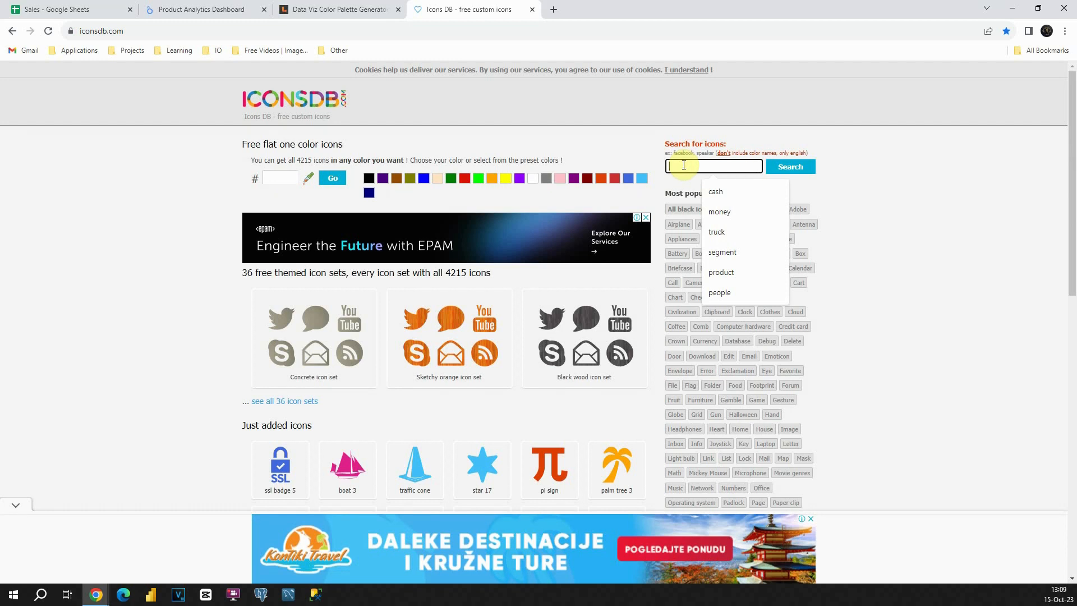
click(532, 10)
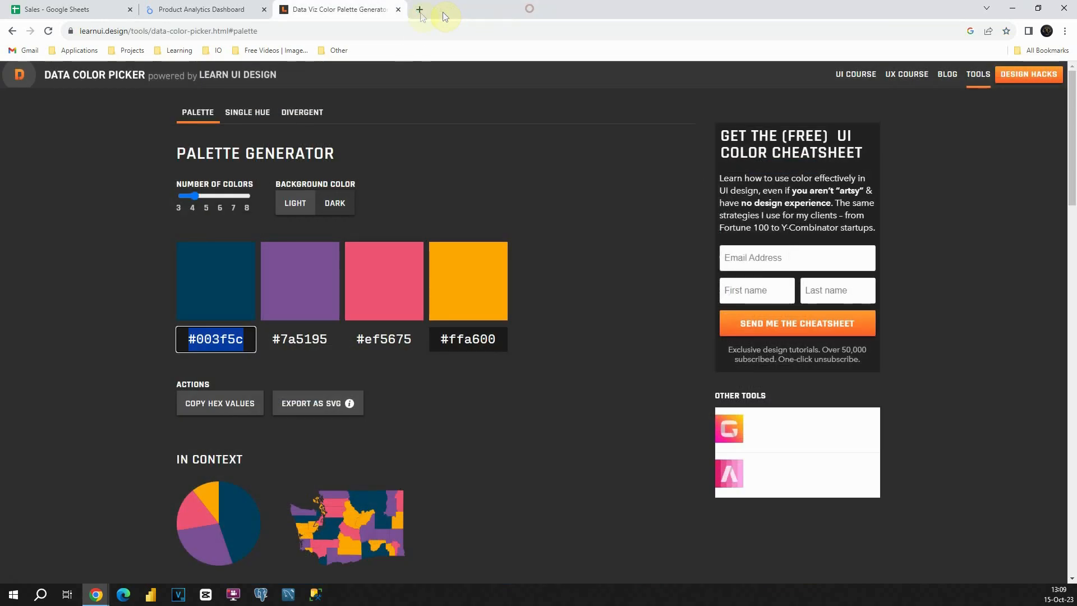
Return to the Looker Studio home page from the Product Analytics Dashboard and create a new report
click(212, 10)
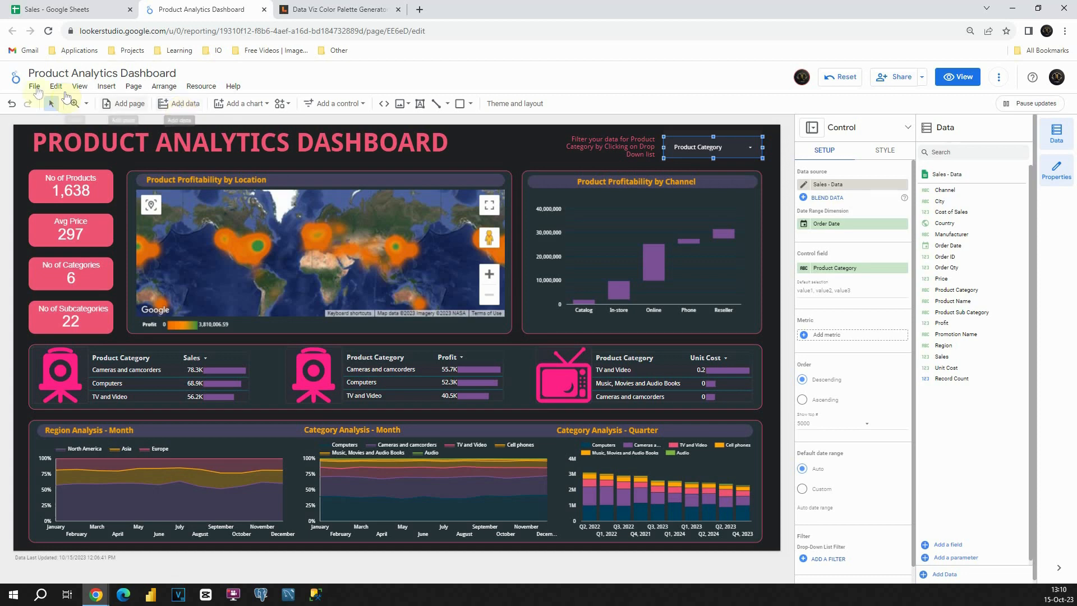
click(15, 82)
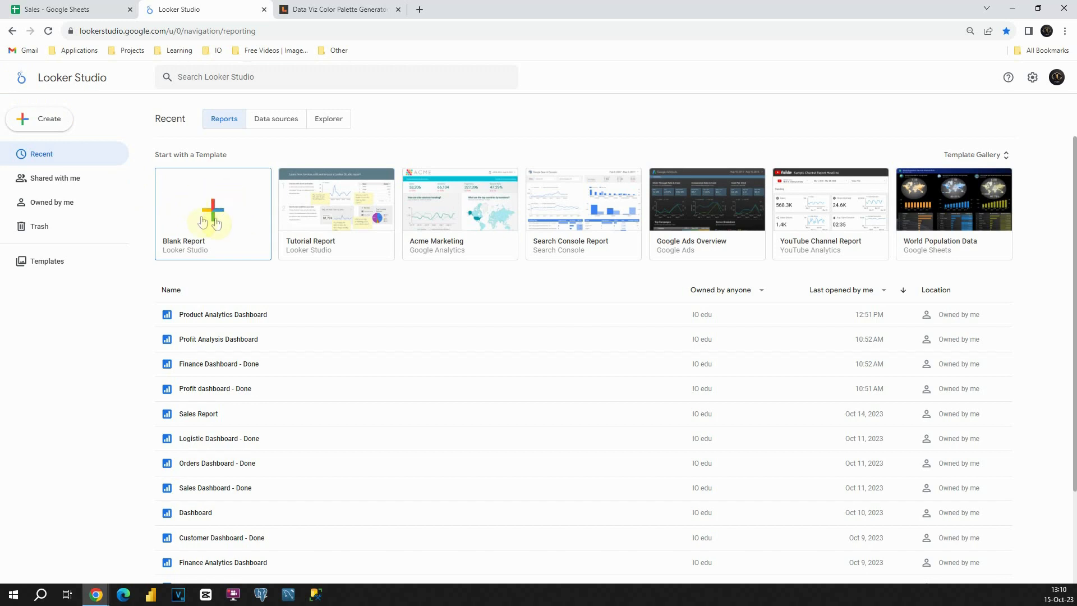
click(50, 120)
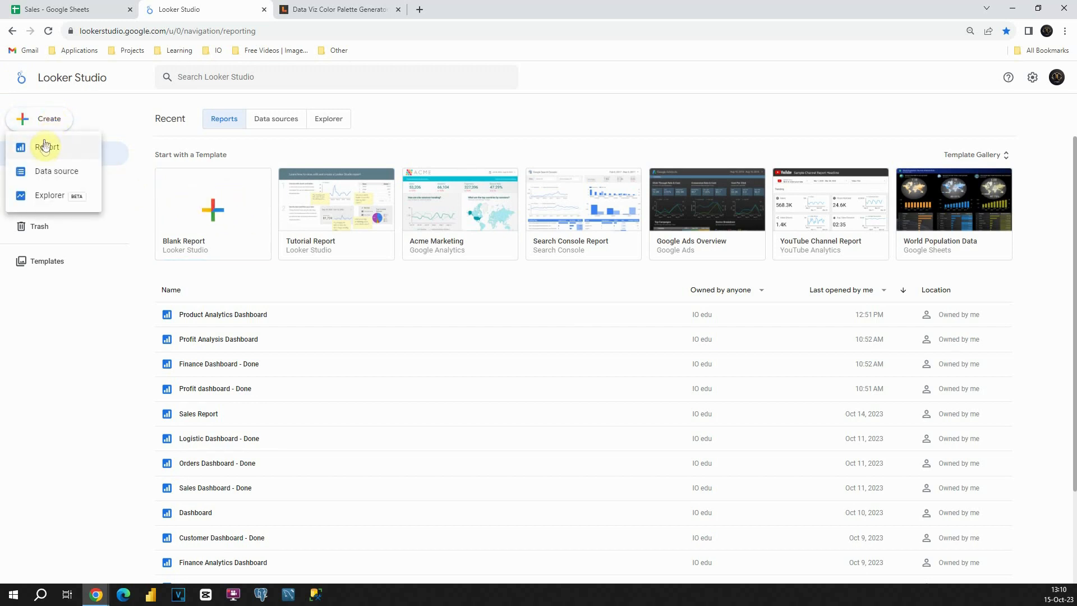
click(45, 148)
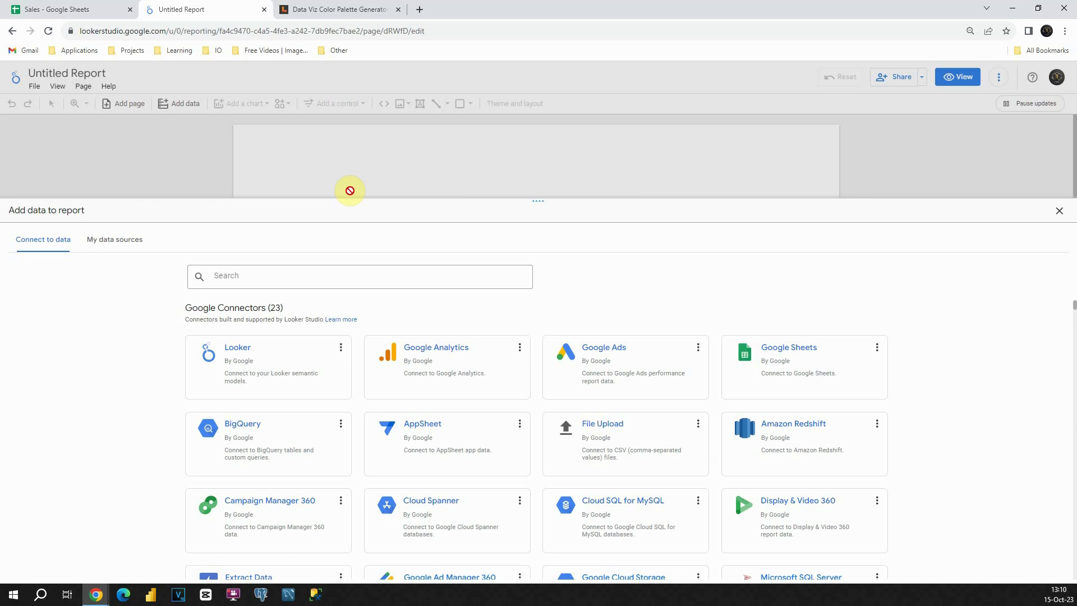
Connect the report to the Data worksheet of the Sales spreadsheet through Google Sheets, and delete the default table
click(767, 353)
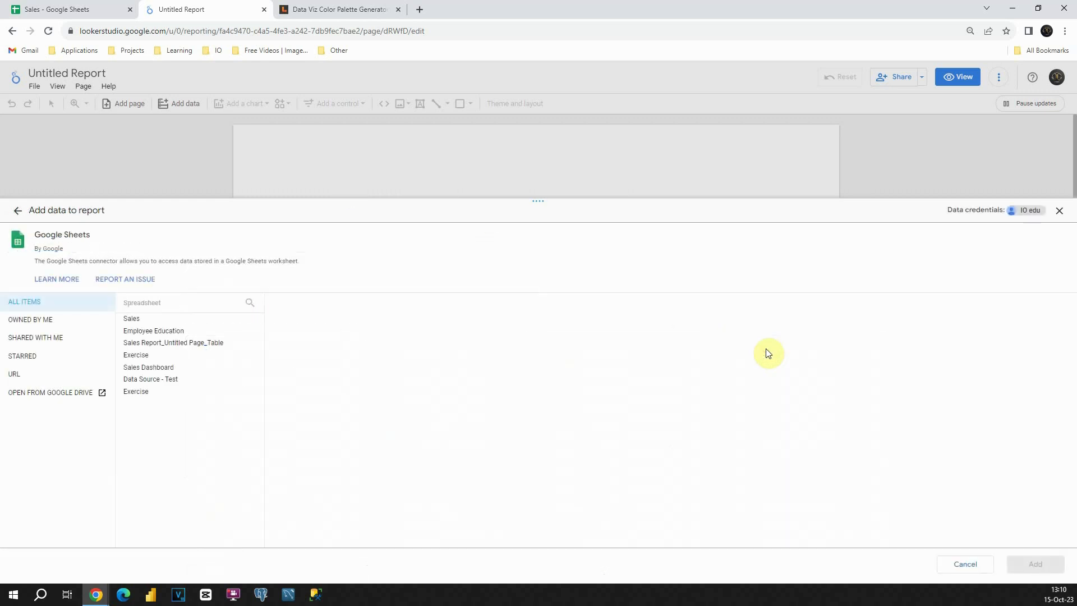
click(94, 8)
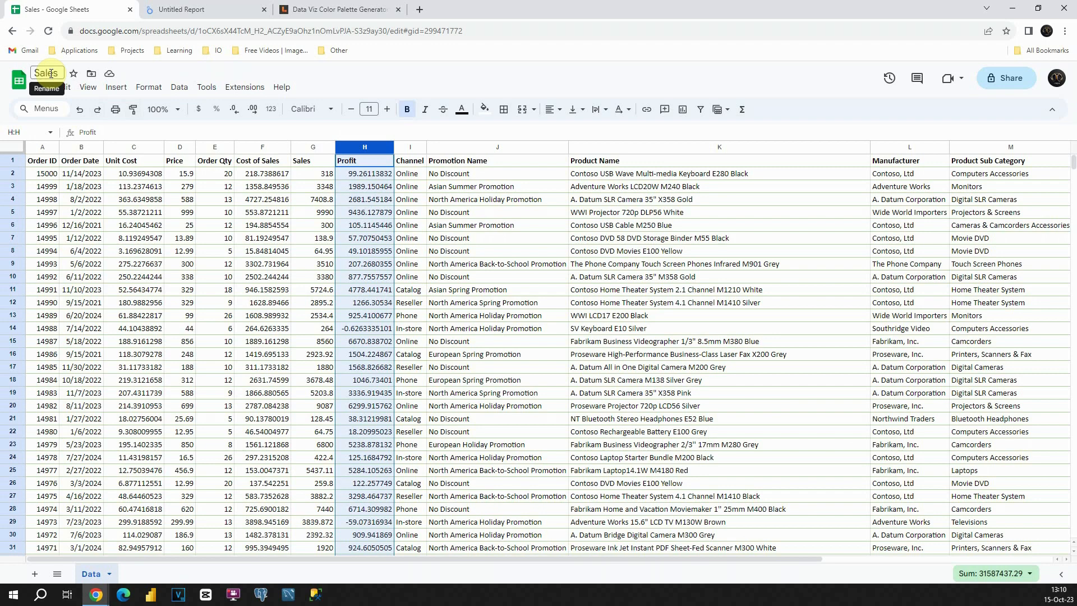
click(185, 9)
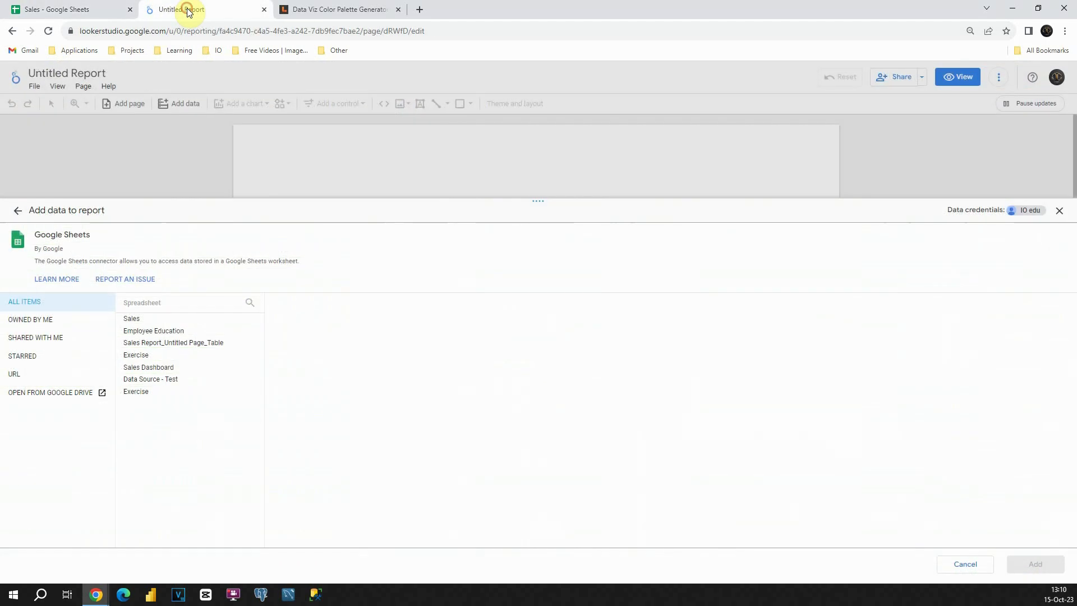
click(134, 318)
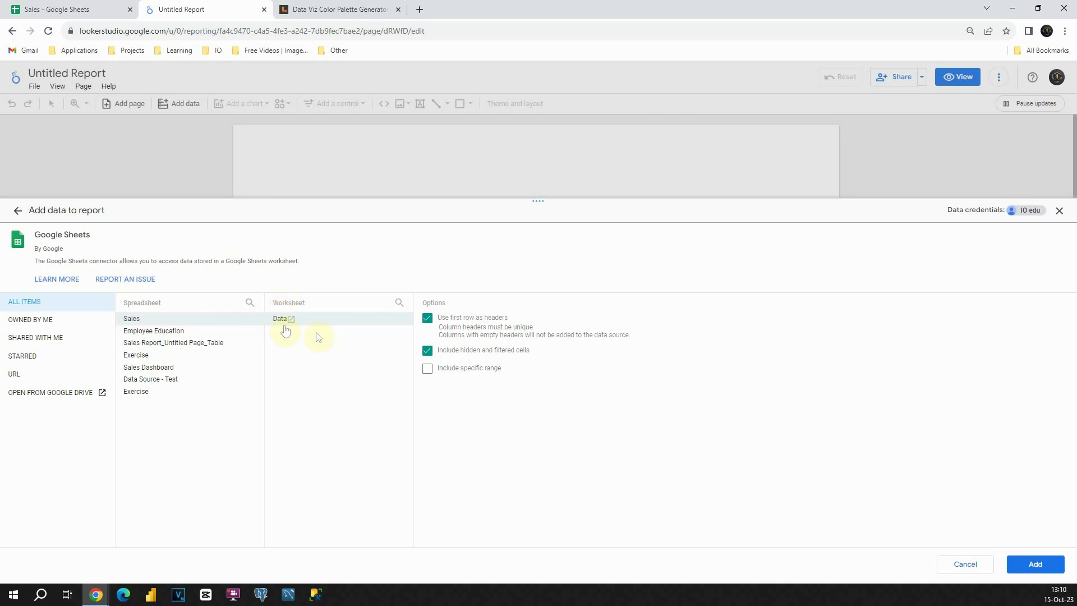
click(1035, 564)
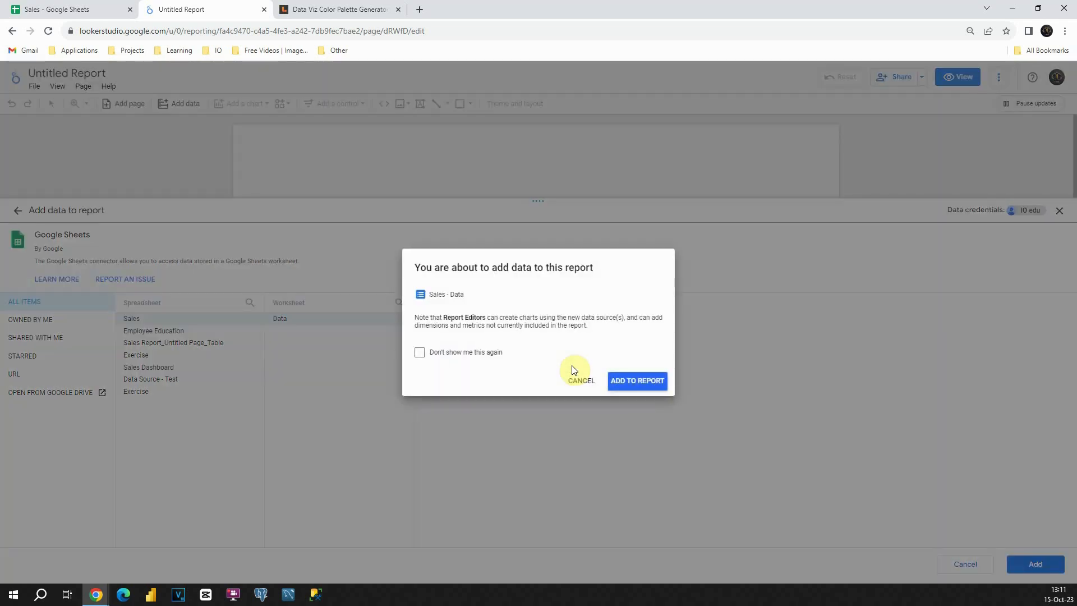
click(632, 382)
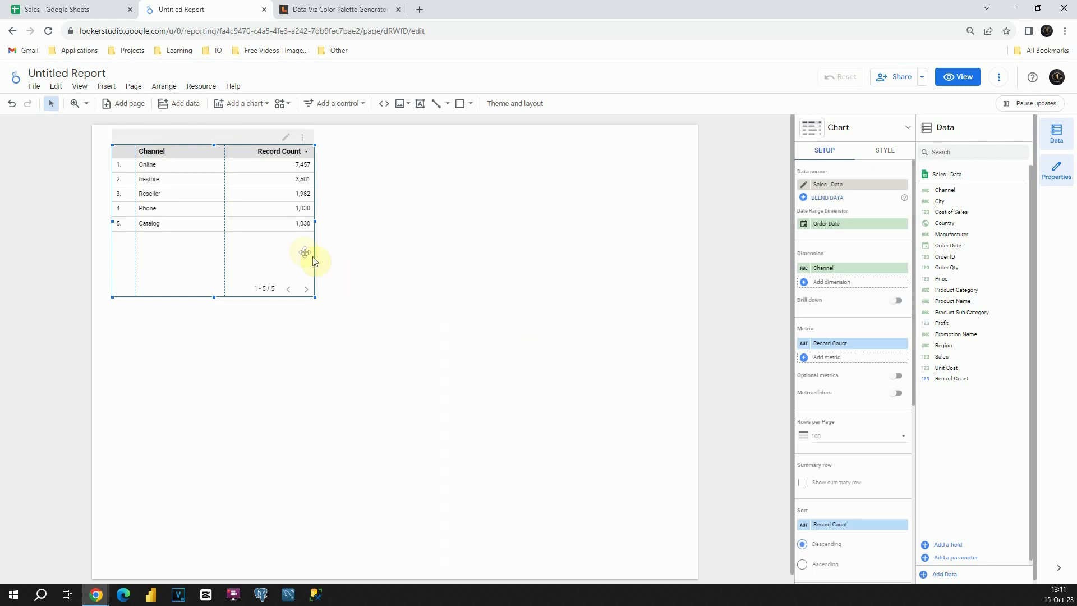
key(Delete)
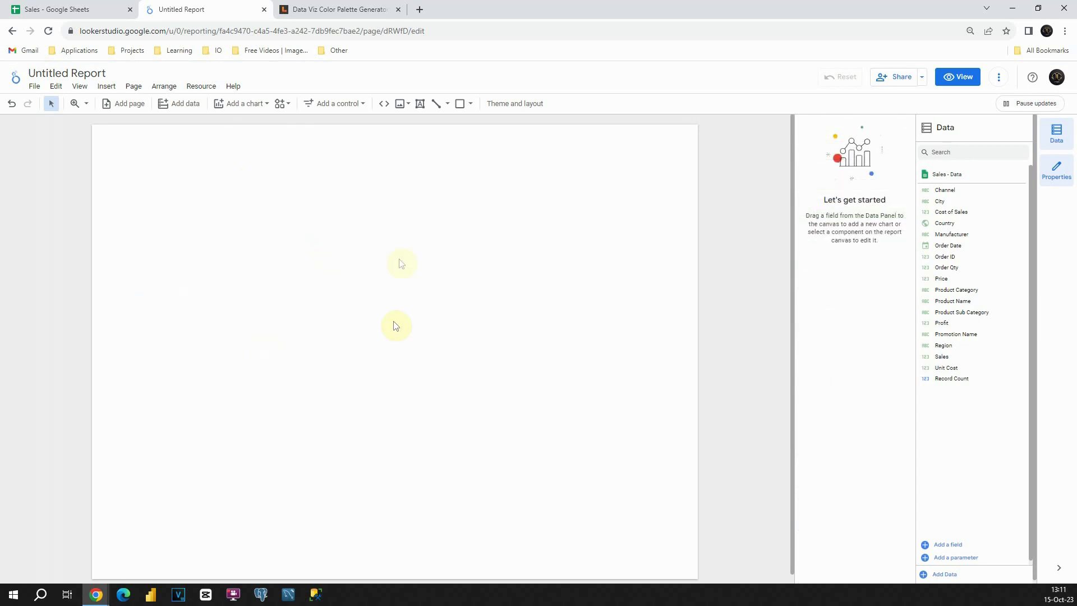
Set the current page's canvas size to a custom 1800 px width and 1000 px height
click(135, 88)
click(161, 159)
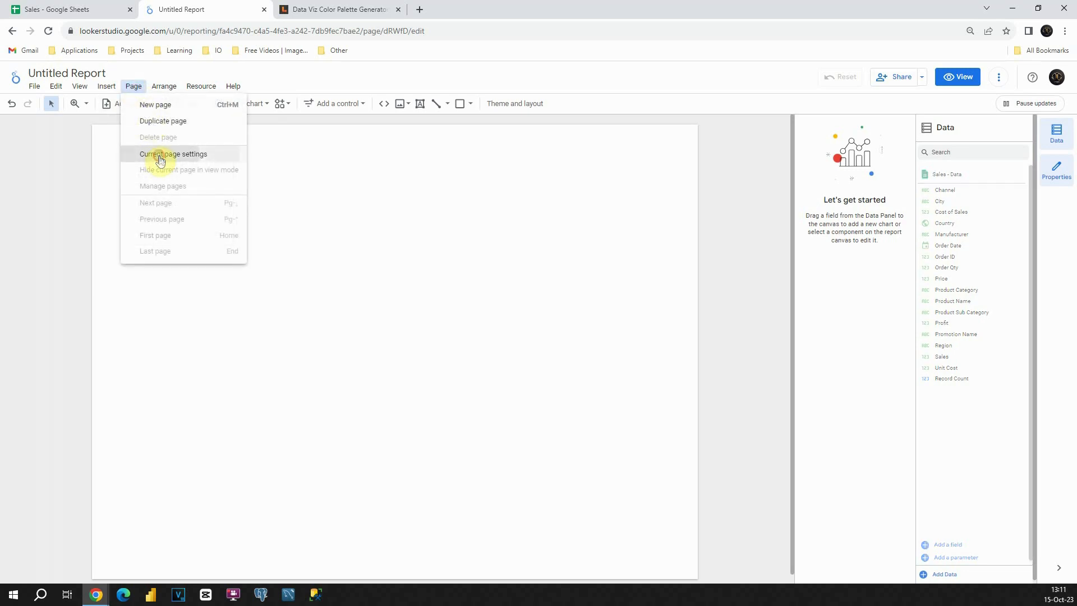
click(853, 160)
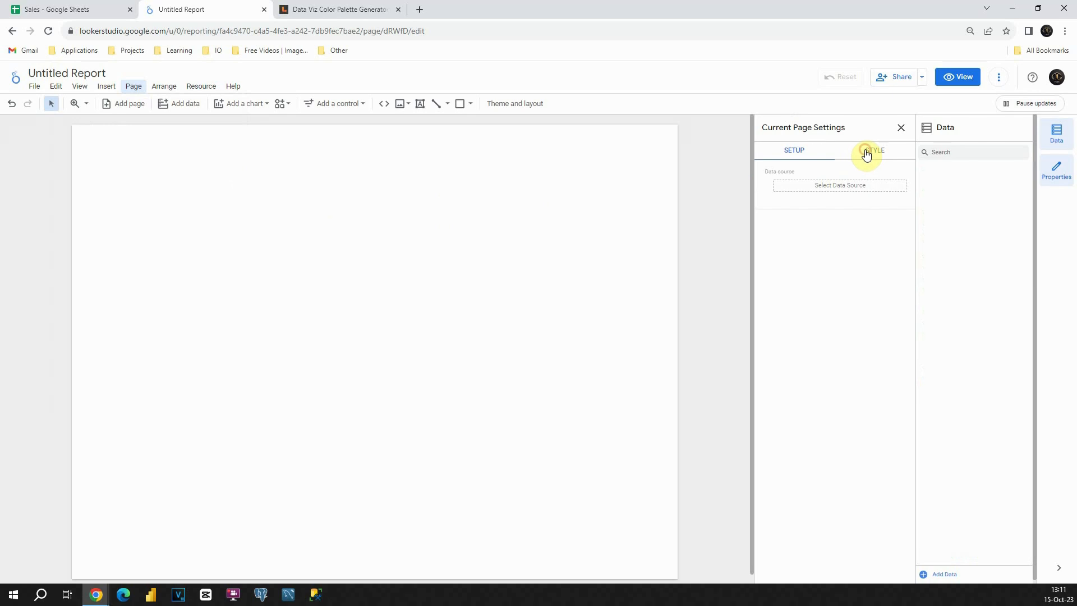
click(802, 272)
text(1800)
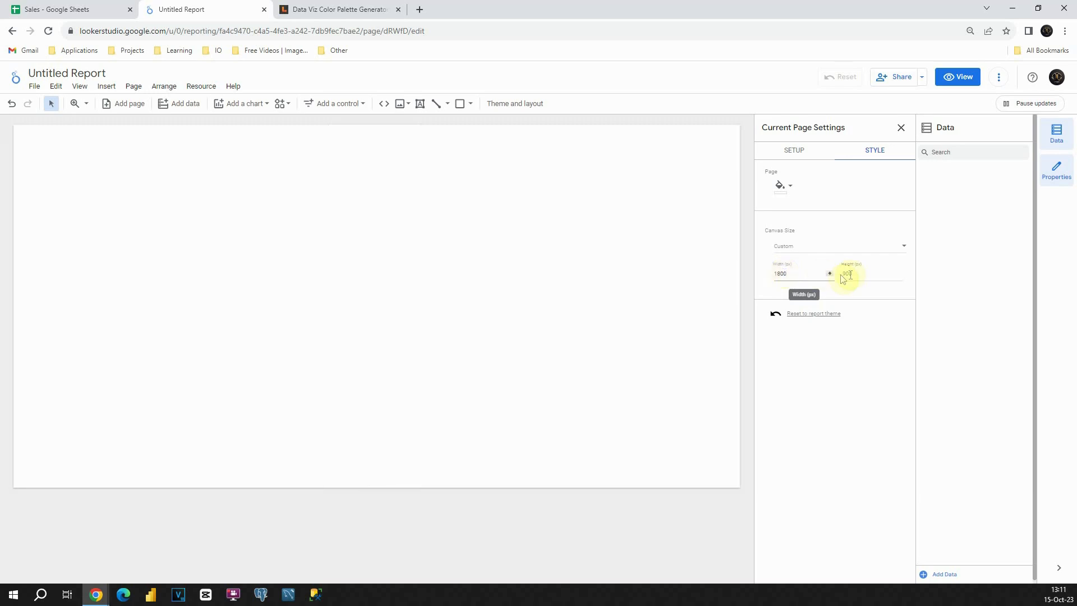
click(856, 275)
text(1000)
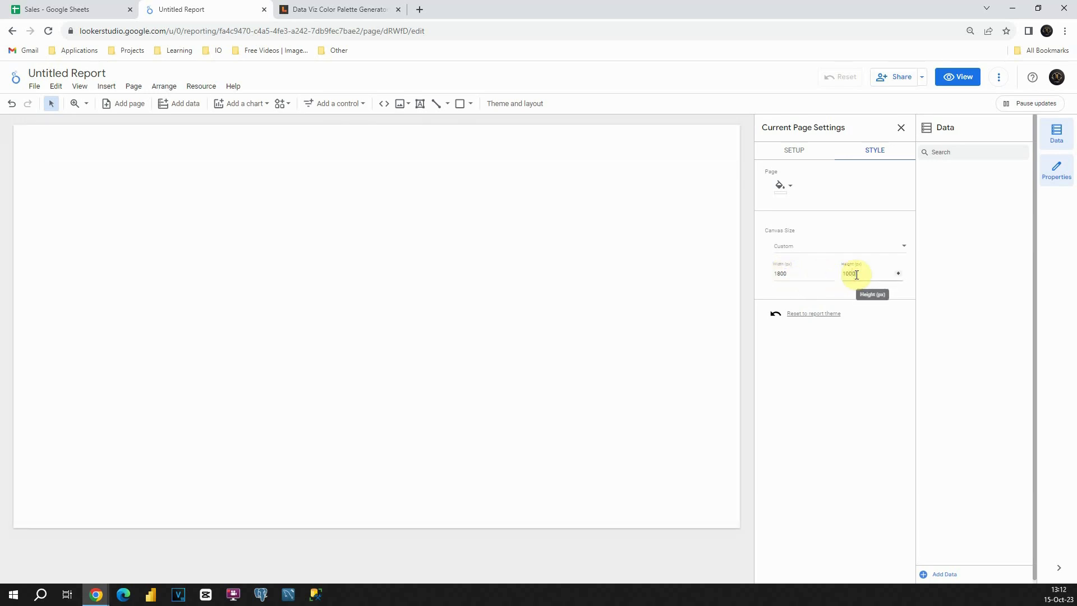
click(575, 278)
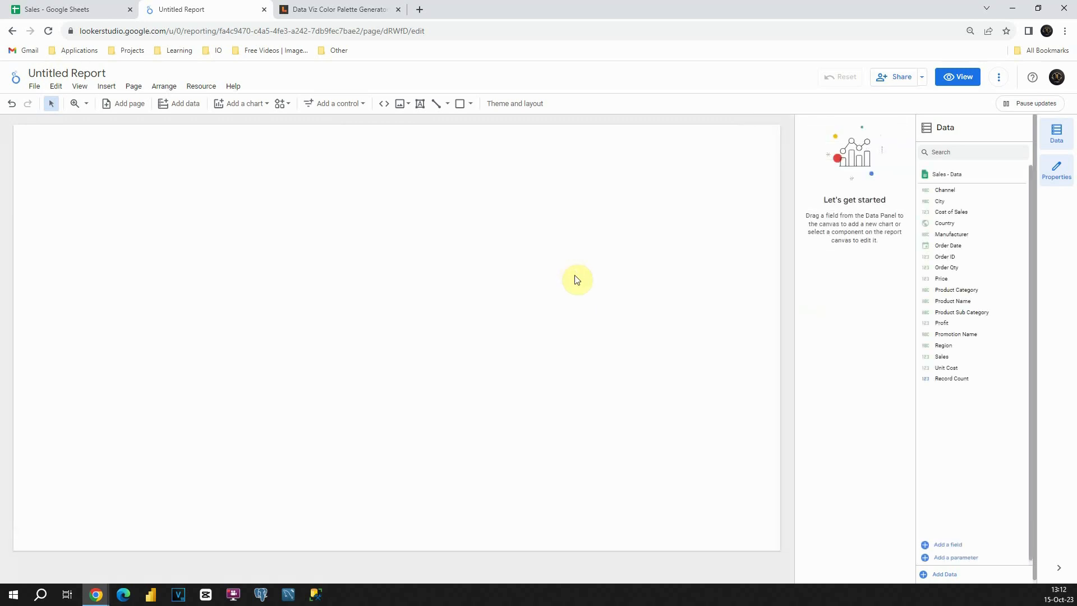
Apply the Constellation theme to the report
click(522, 104)
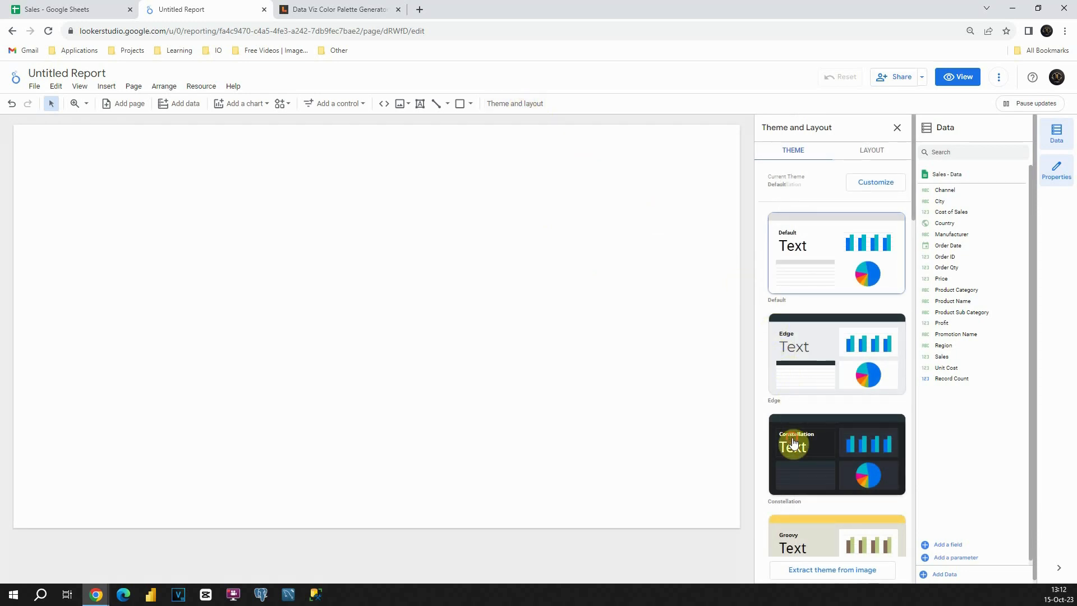
click(792, 443)
click(449, 292)
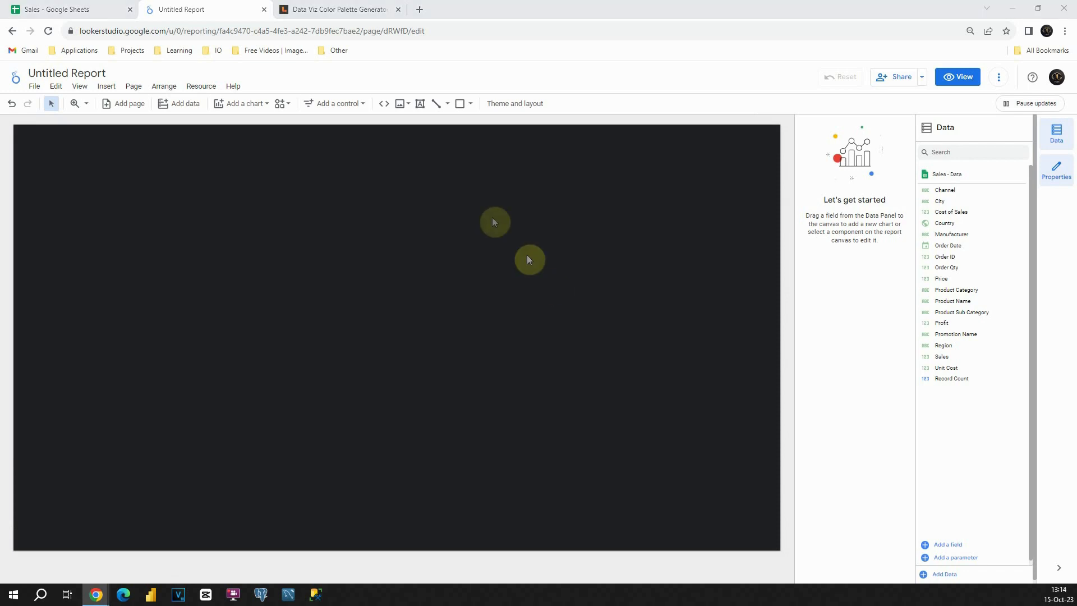
Draw a text box in the page's upper-left area and set its font colour to #ef5675, copied from the Palette Generator page
click(419, 108)
drag(92, 149, 209, 200)
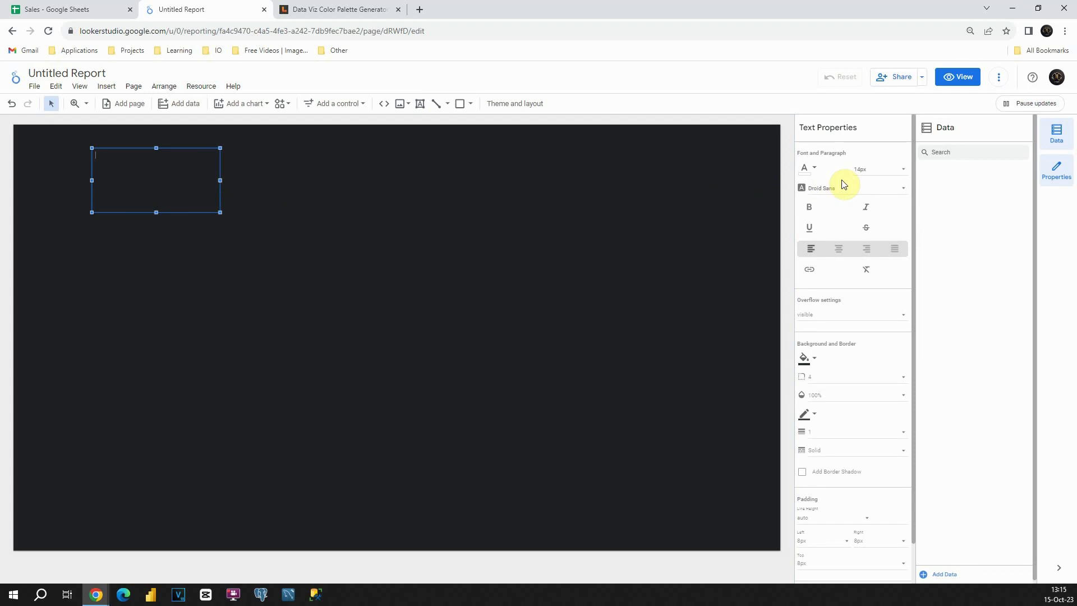
click(812, 168)
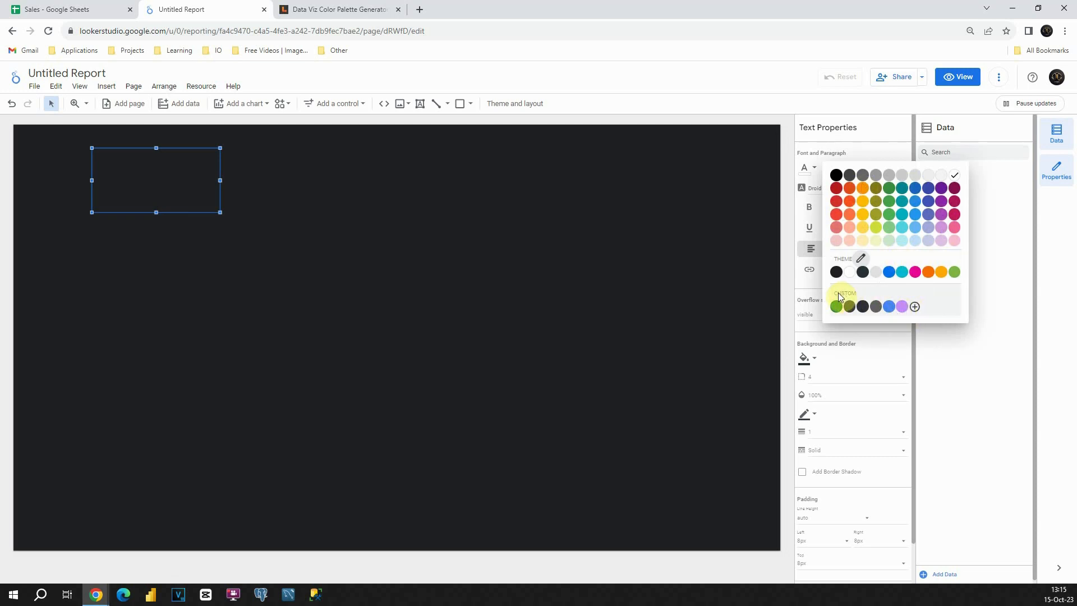
click(914, 308)
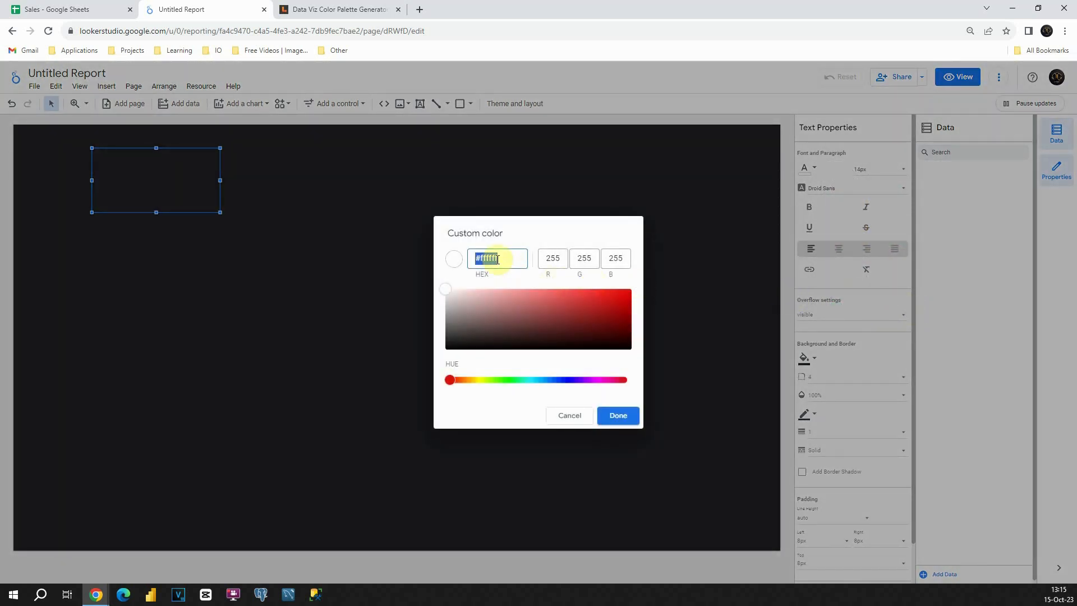
click(352, 9)
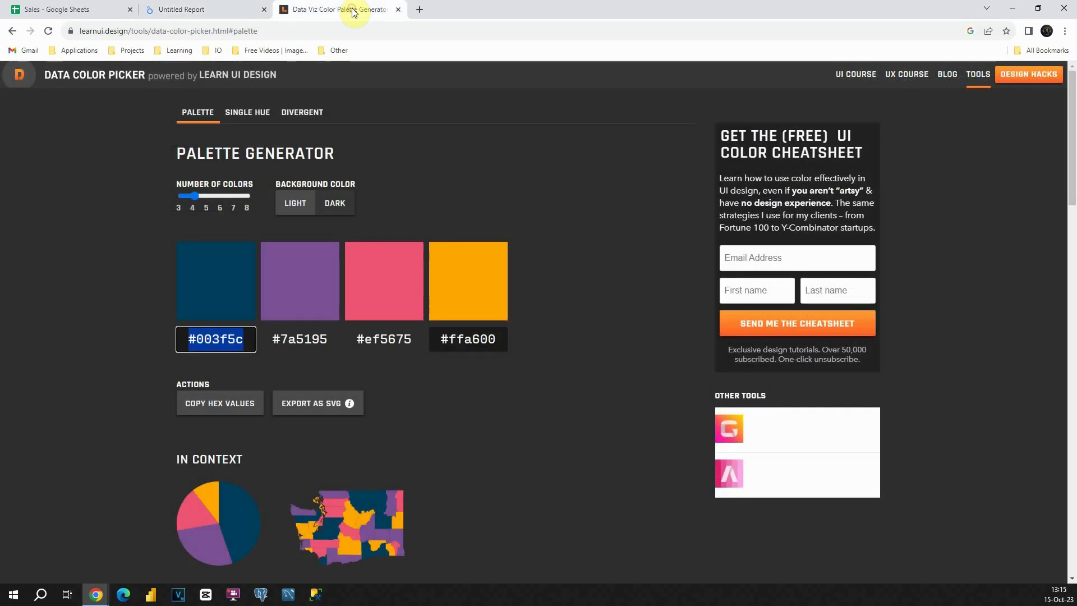
double_click(384, 340)
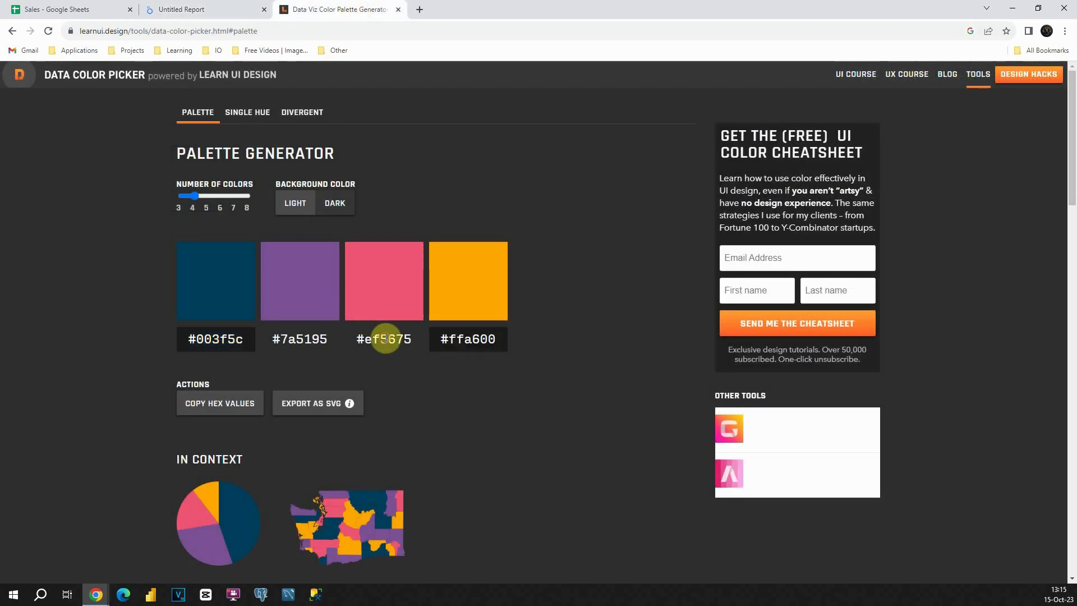
triple_click(385, 340)
key(ctrl+c)
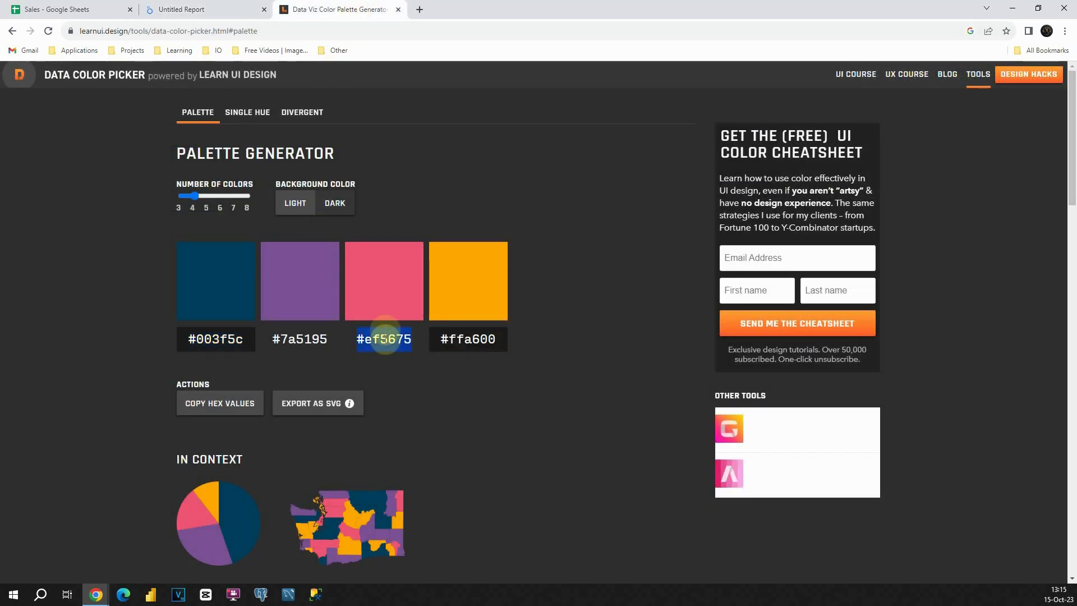
click(188, 7)
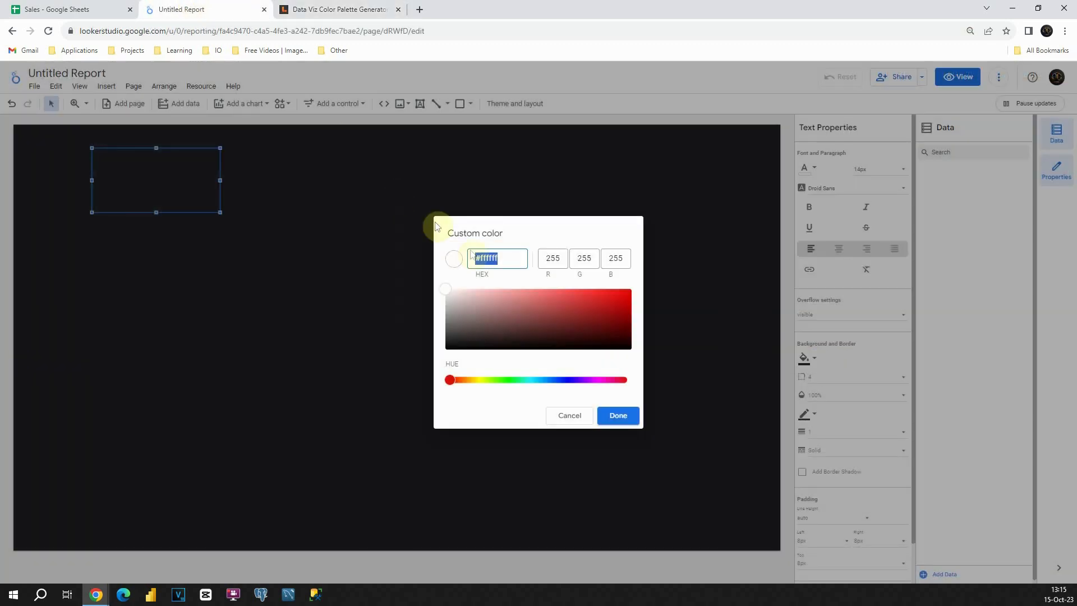
key(ctrl+v)
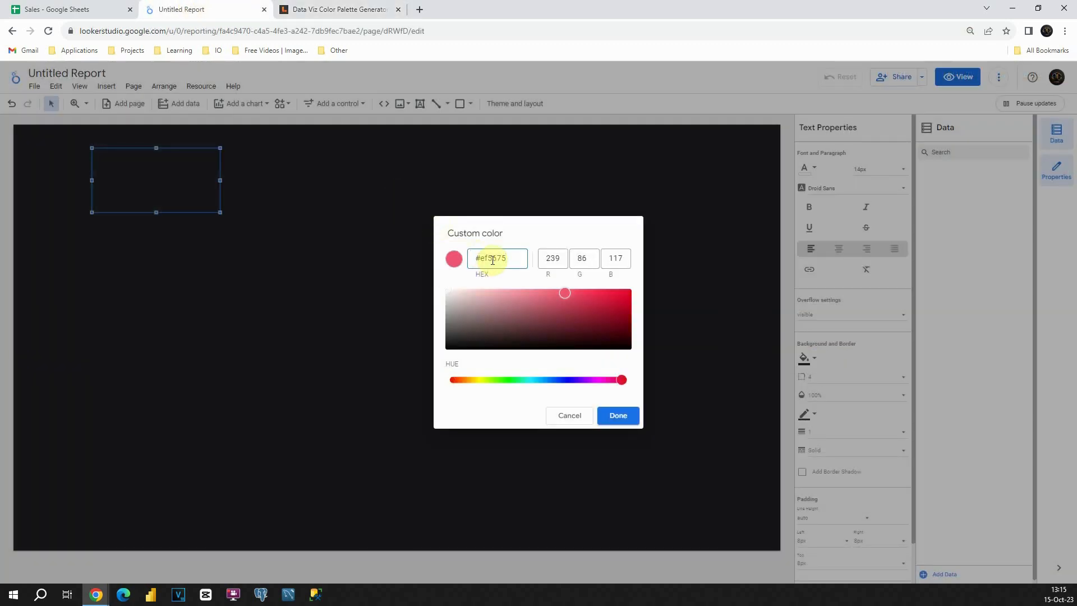
click(620, 416)
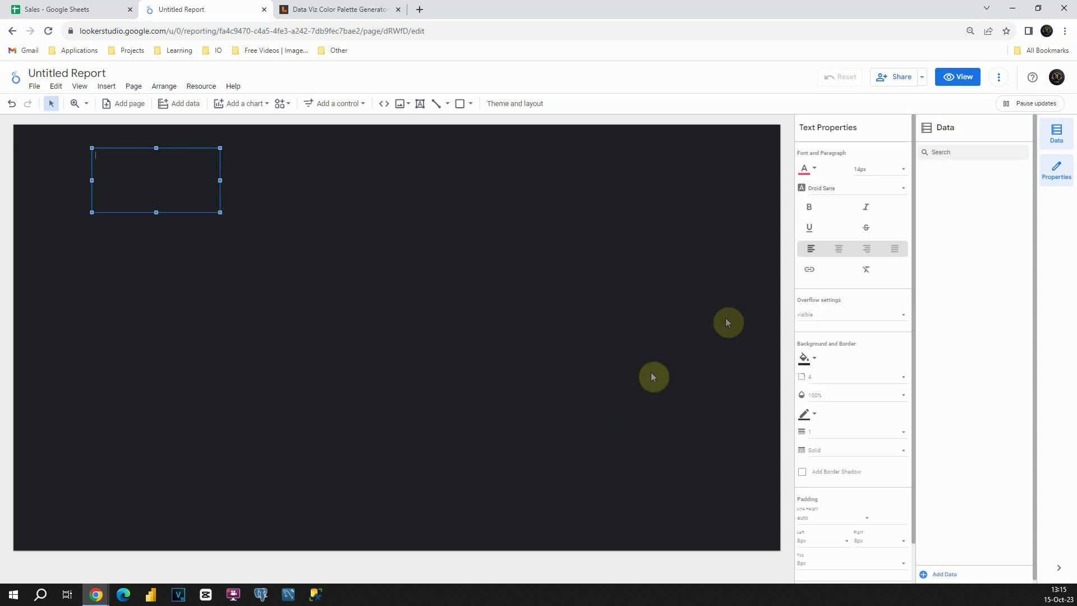
Set the text box's font size to 60px and make its text bold
click(885, 174)
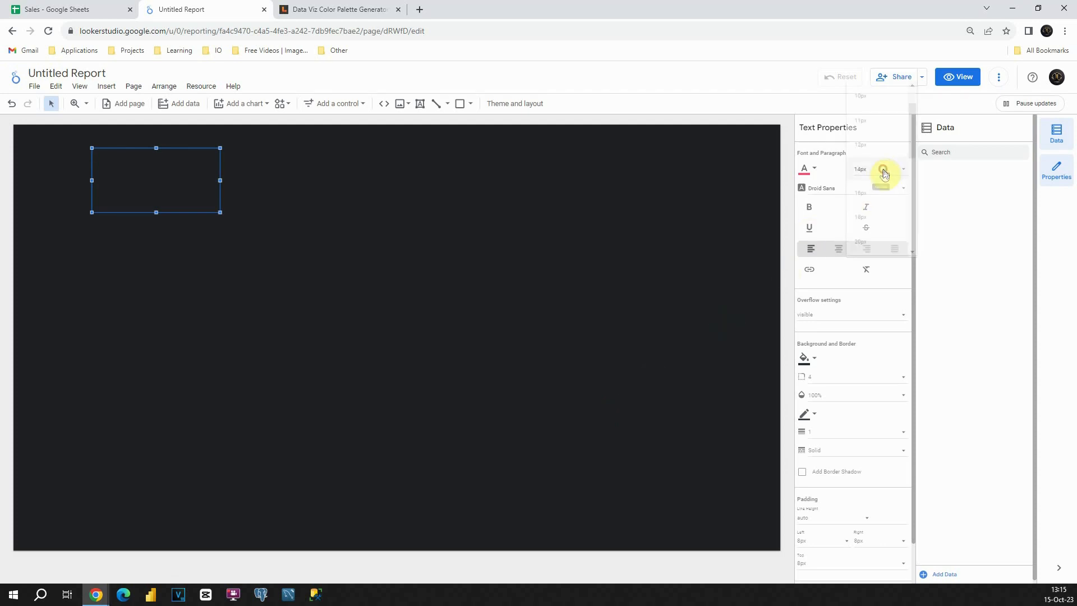
scroll(884, 174, down, 5)
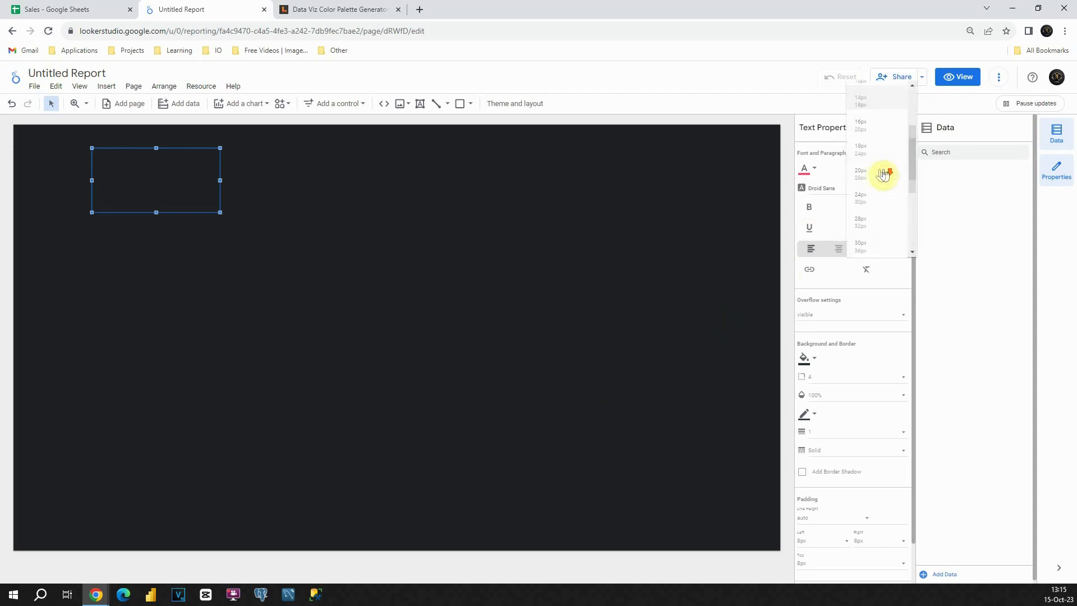
scroll(872, 181, down, 2)
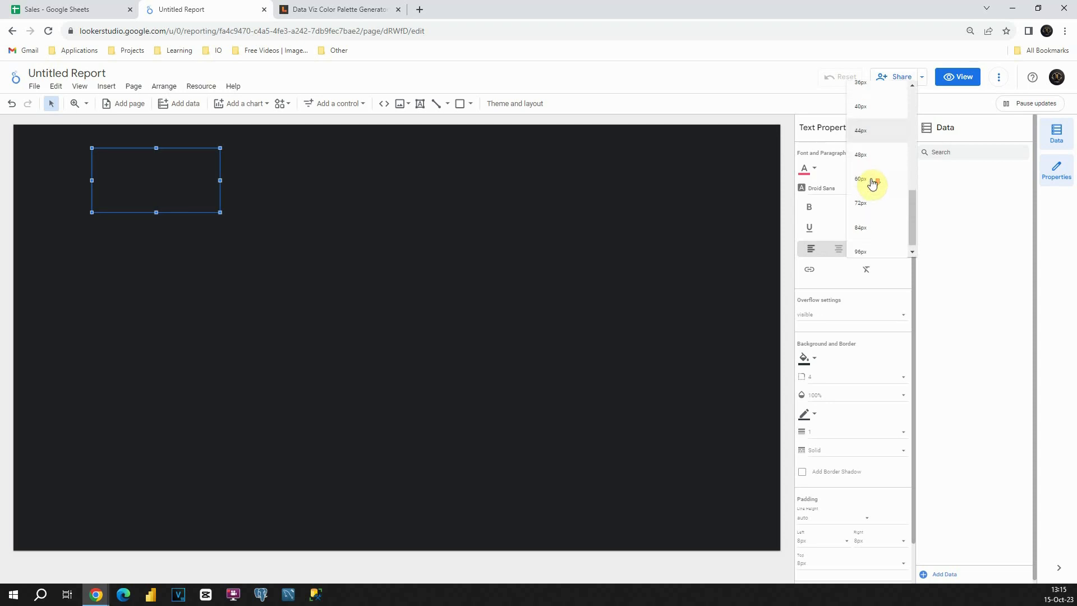
click(872, 179)
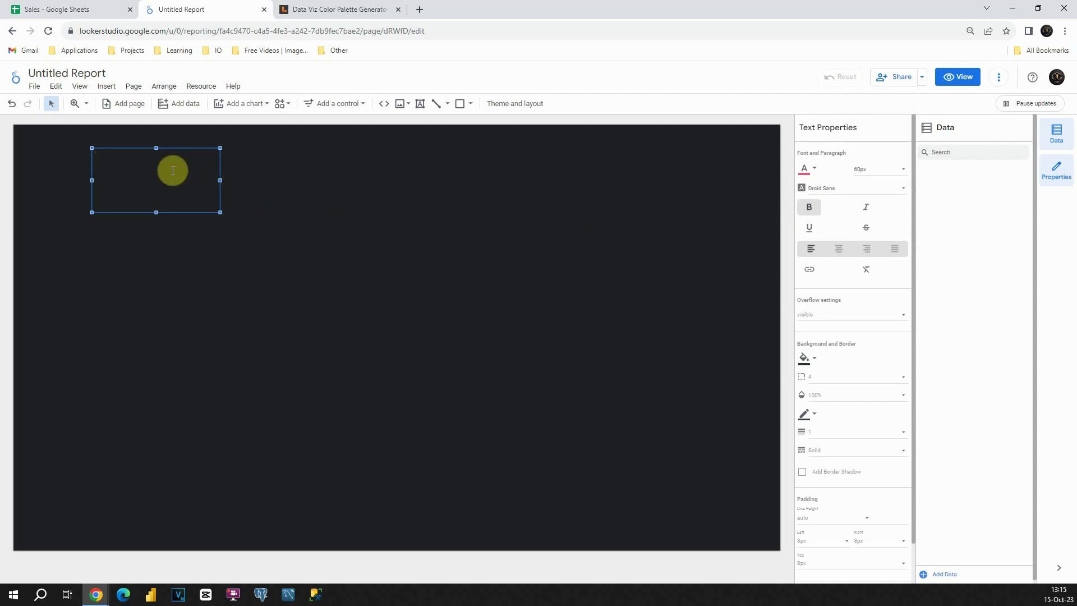
Enter the title PRODUCT ANALYSIS DASHBOARD in the text box
text(PRODUCT)
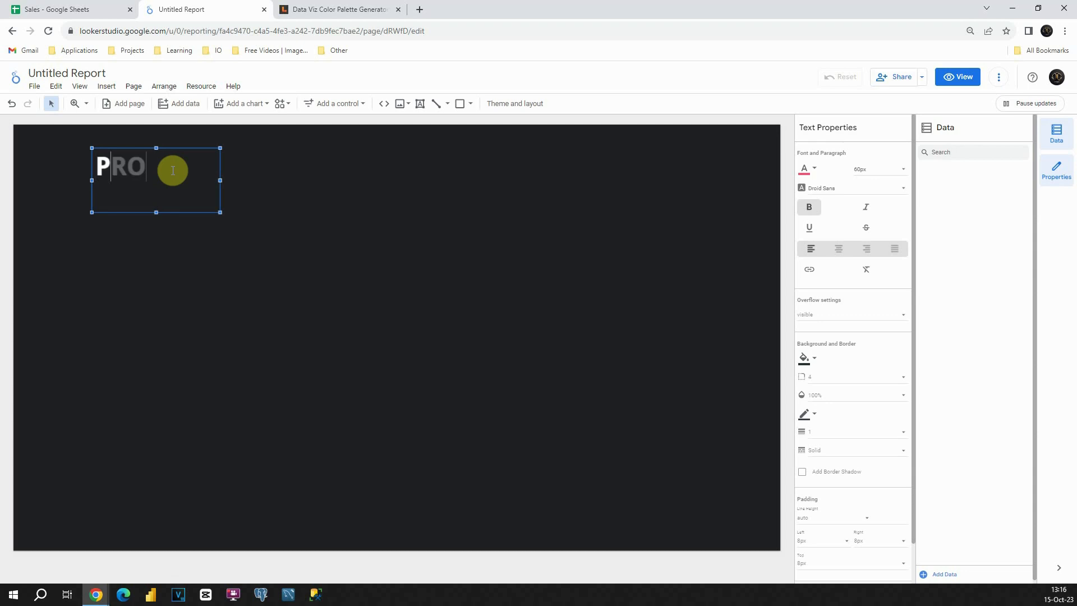
key(Return)
text(ANALYSIS)
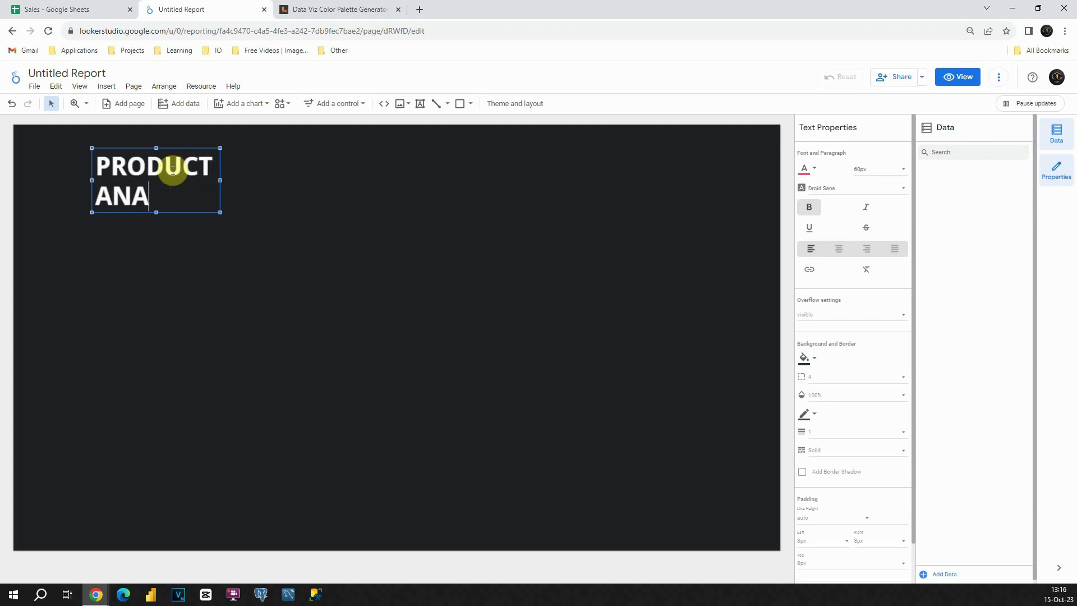
key(Return)
text(DASHBOARD)
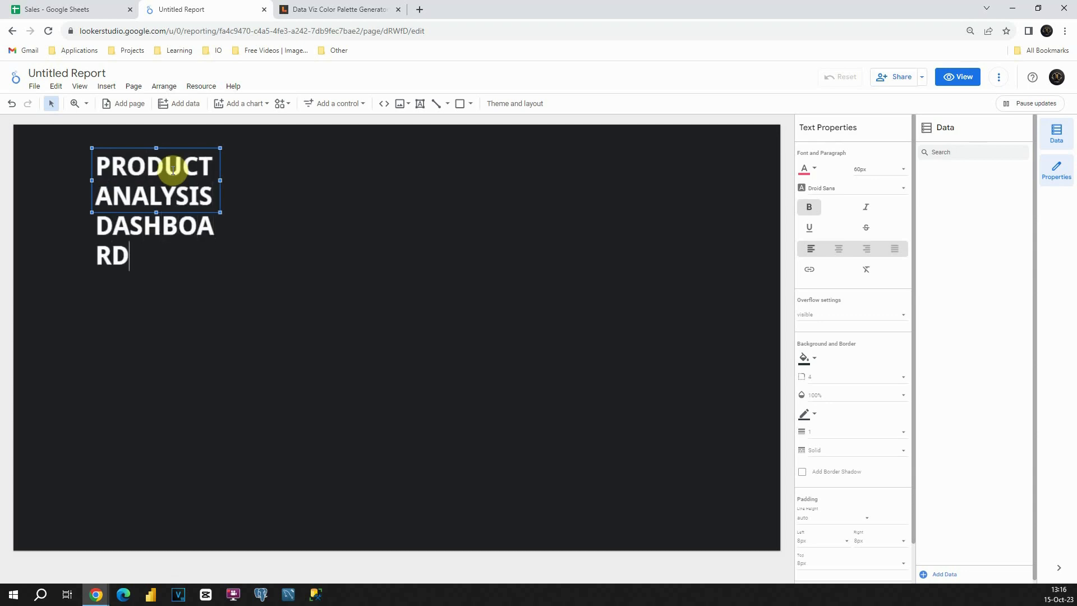
Recolour the whole dashboard title with the custom colour #ef5675
double_click(198, 190)
key(ctrl+a)
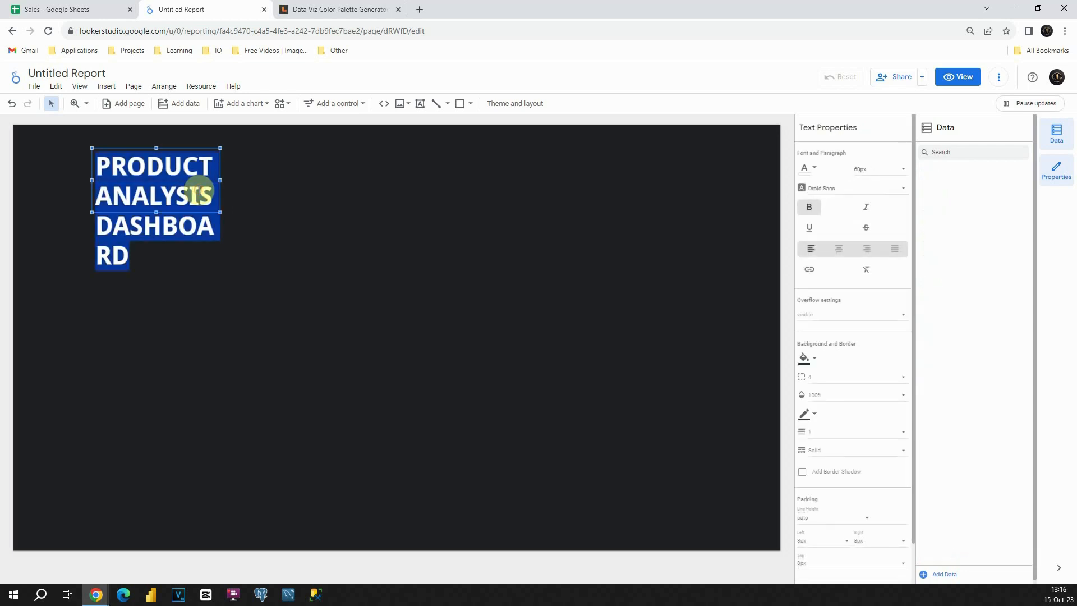
click(808, 172)
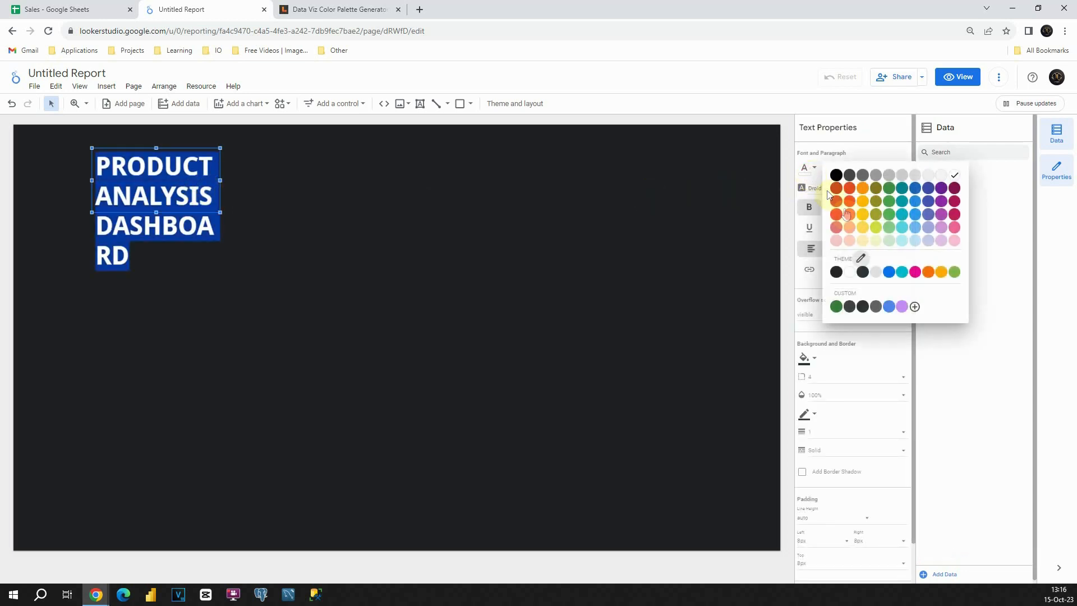
click(916, 308)
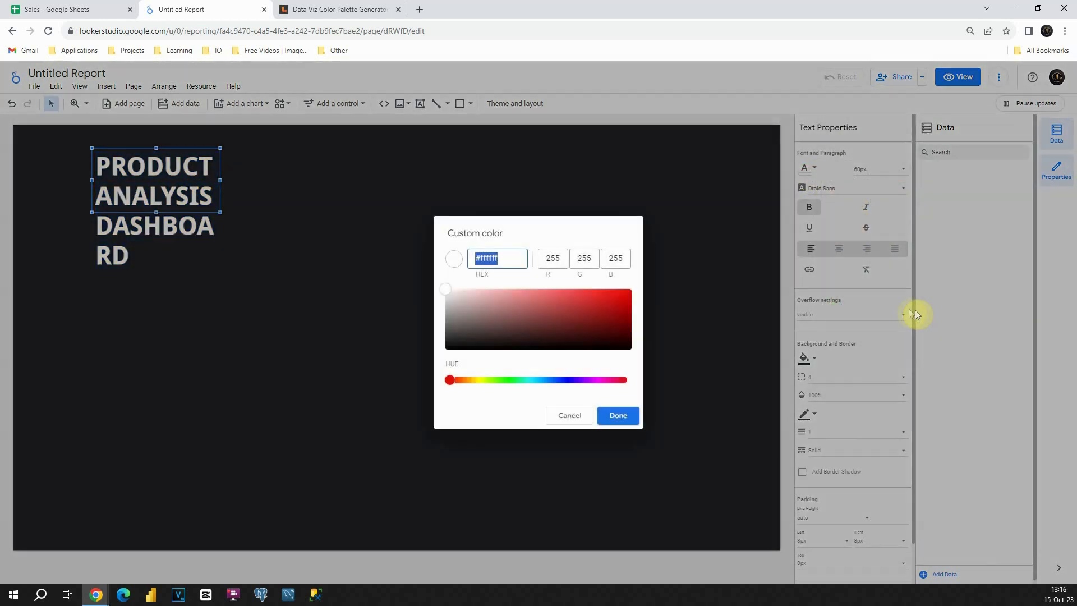
text(#ef5675)
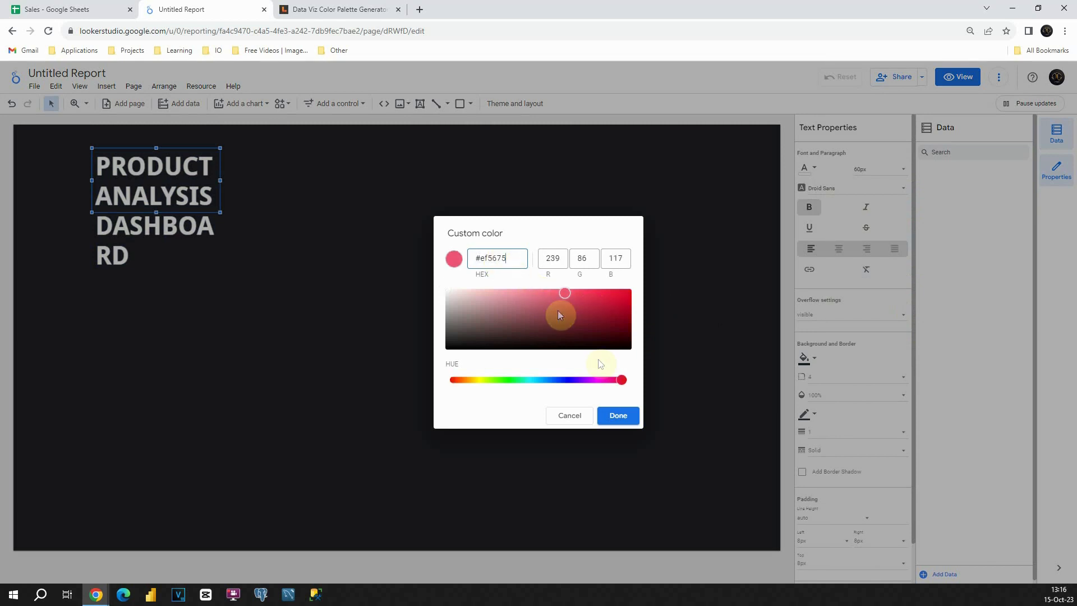
click(617, 415)
click(328, 213)
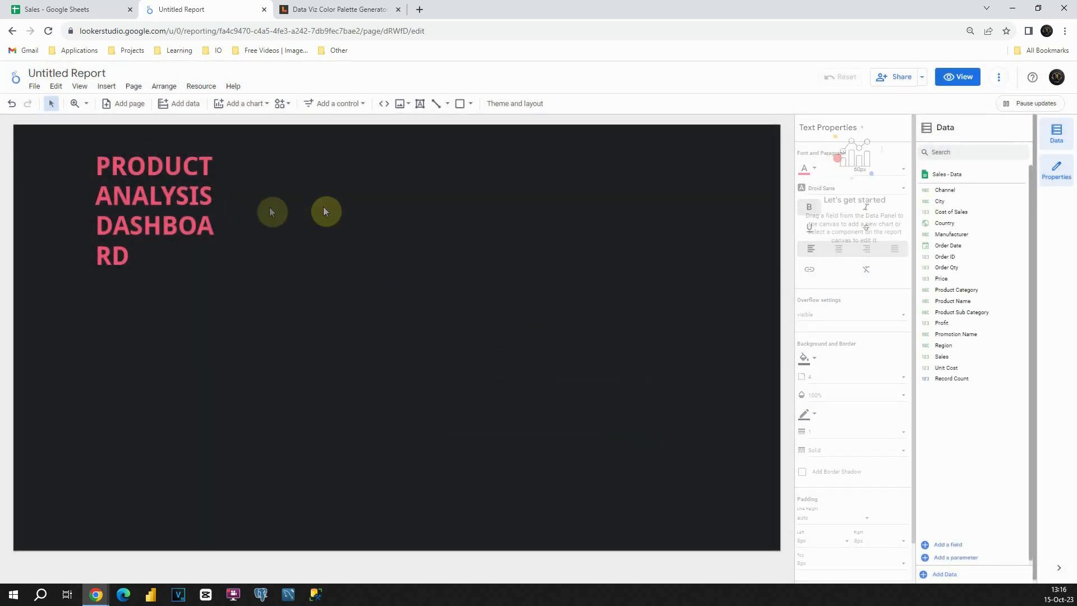
Widen the title's text box until the title fits on one line and move it to the page's top-left corner
drag(168, 158, 447, 155)
drag(238, 188, 238, 156)
click(373, 182)
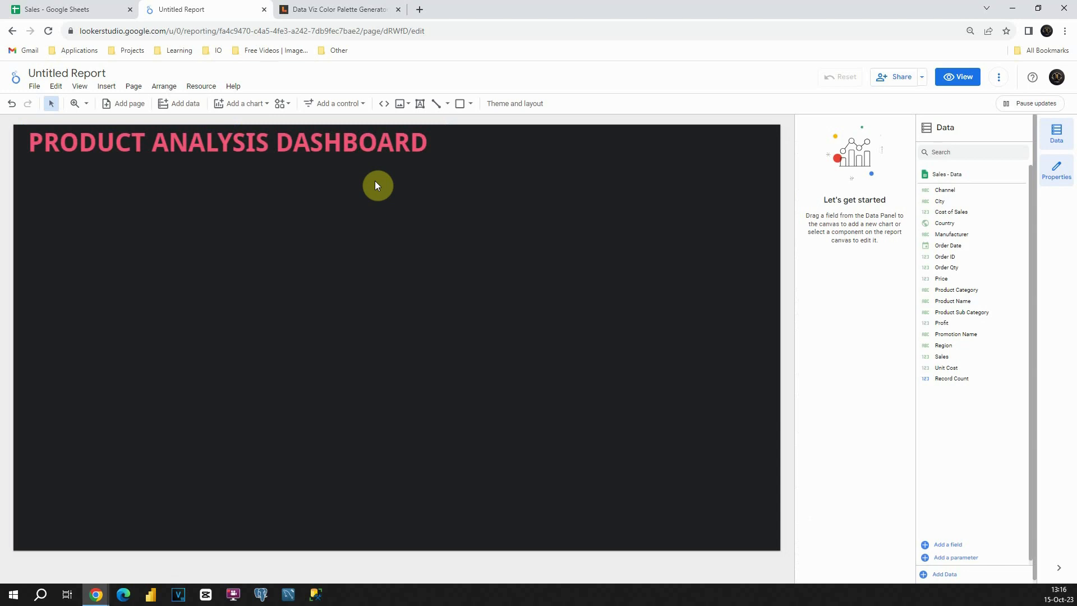
Place a scorecard below the left end of the title and use Product Name as its metric
click(251, 107)
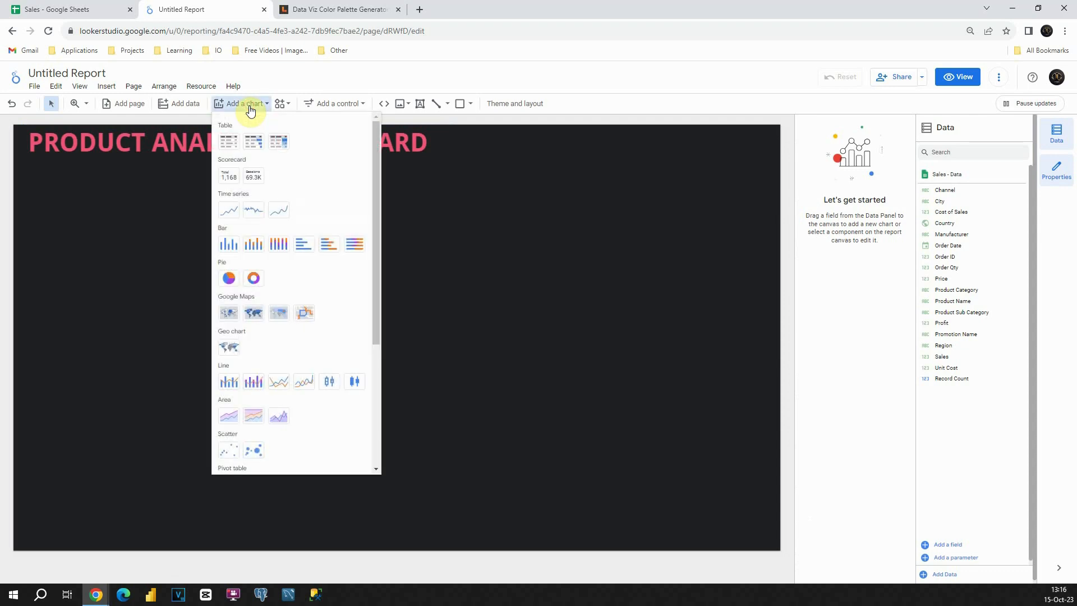
click(235, 179)
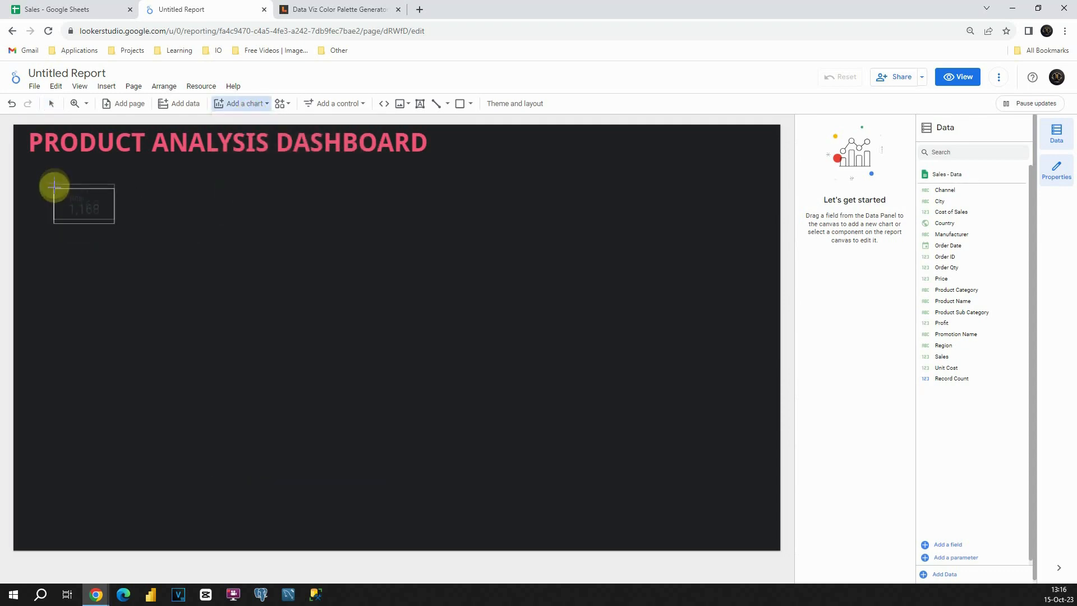
click(54, 183)
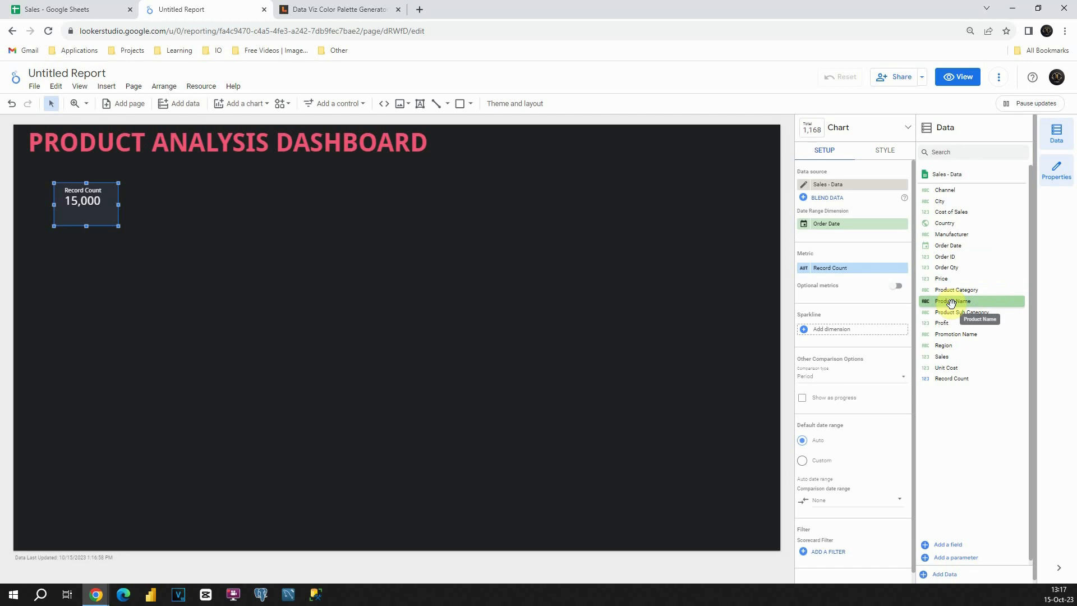
drag(951, 303, 833, 267)
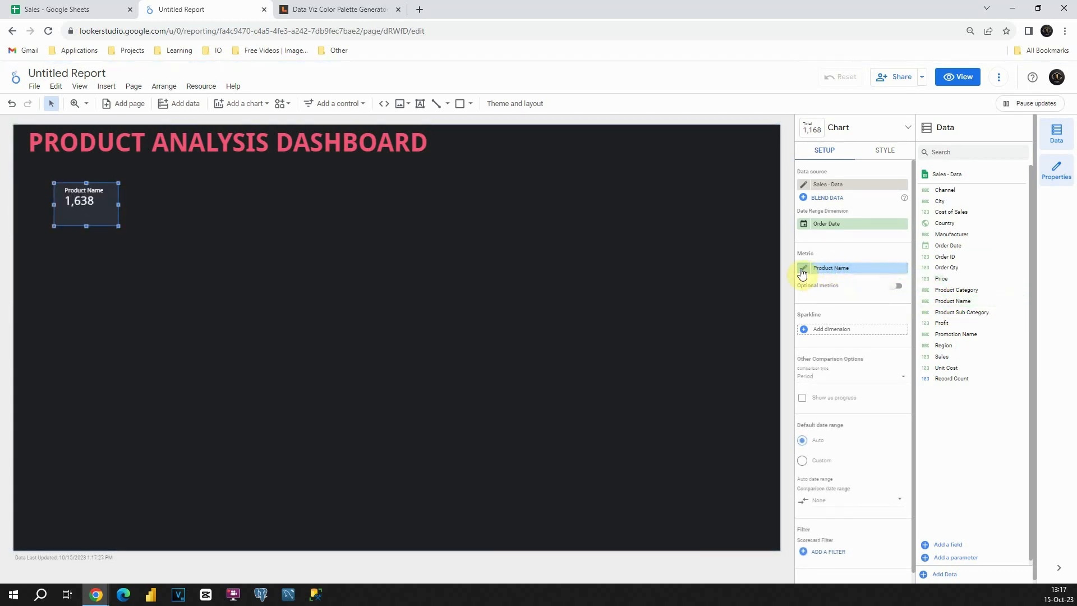
Set the scorecard metric's aggregation to Count Distinct and rename the metric No of Products
click(804, 268)
click(720, 365)
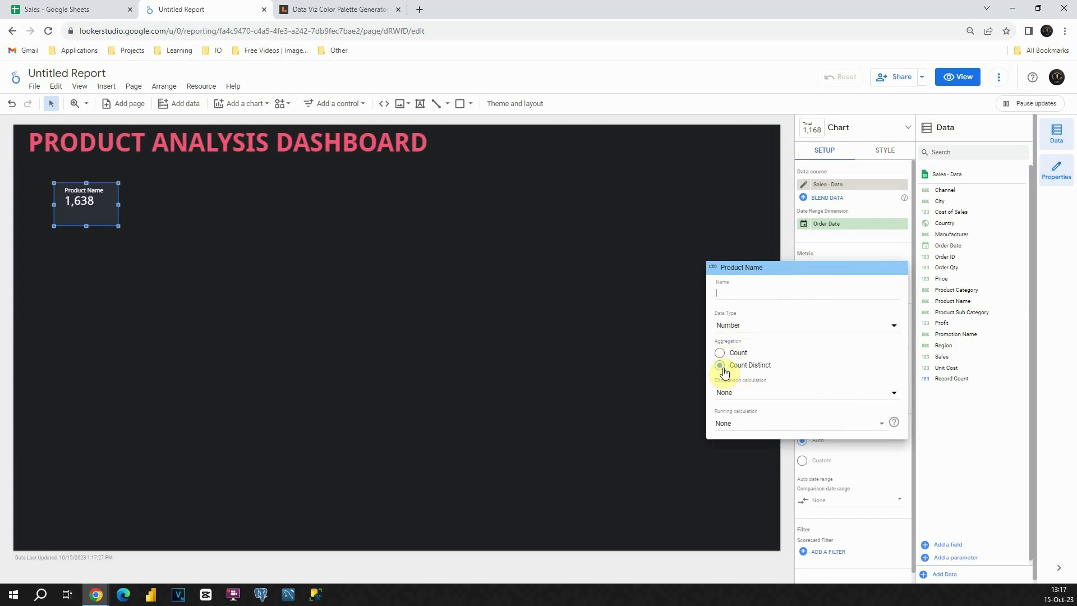
click(732, 293)
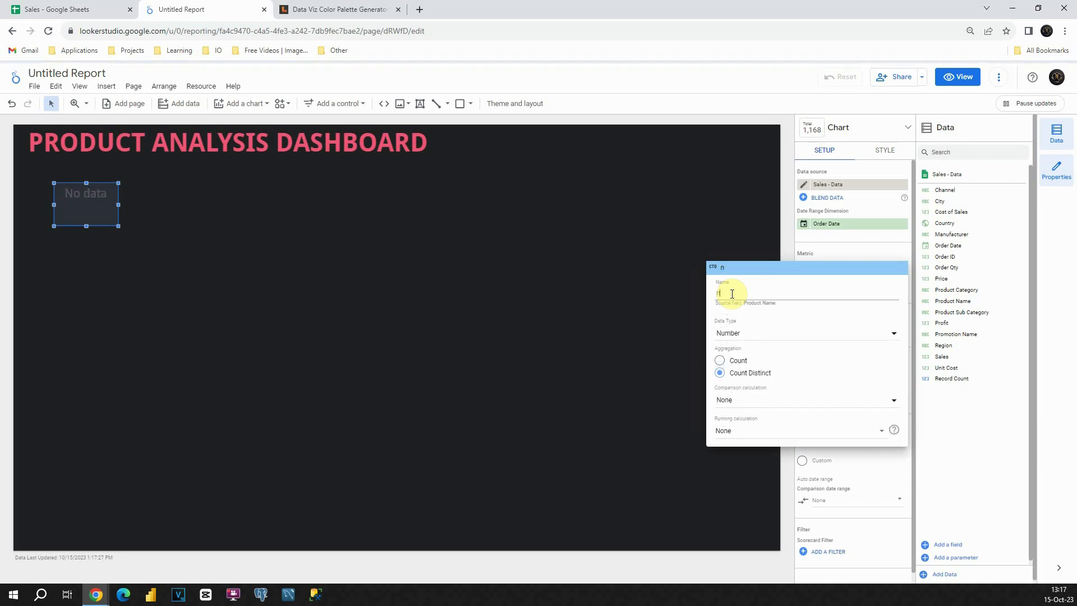
text(nNo of Pro)
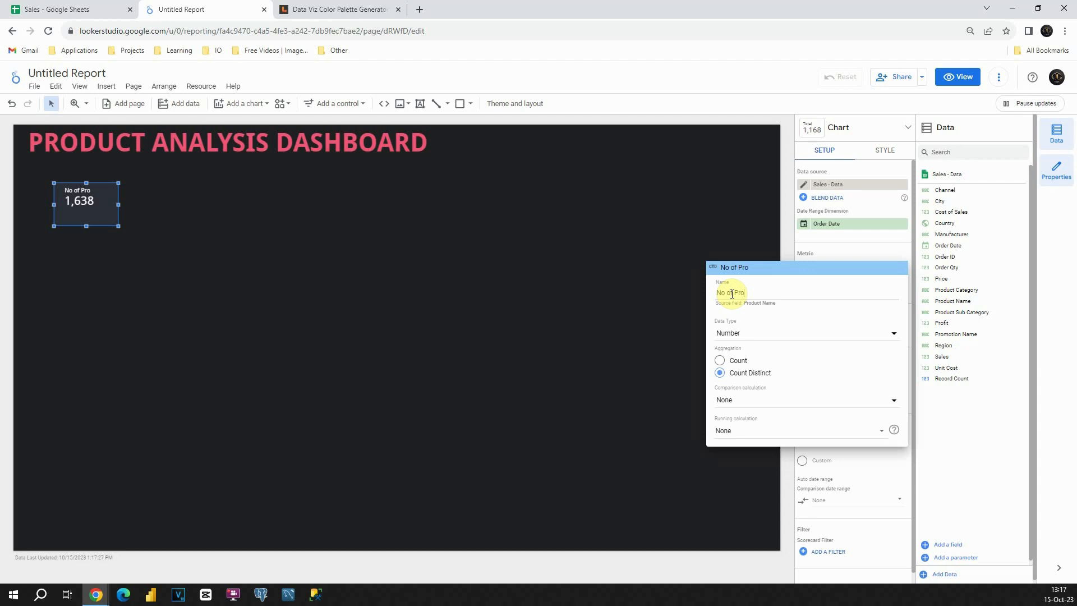
text(ducts)
key(Return)
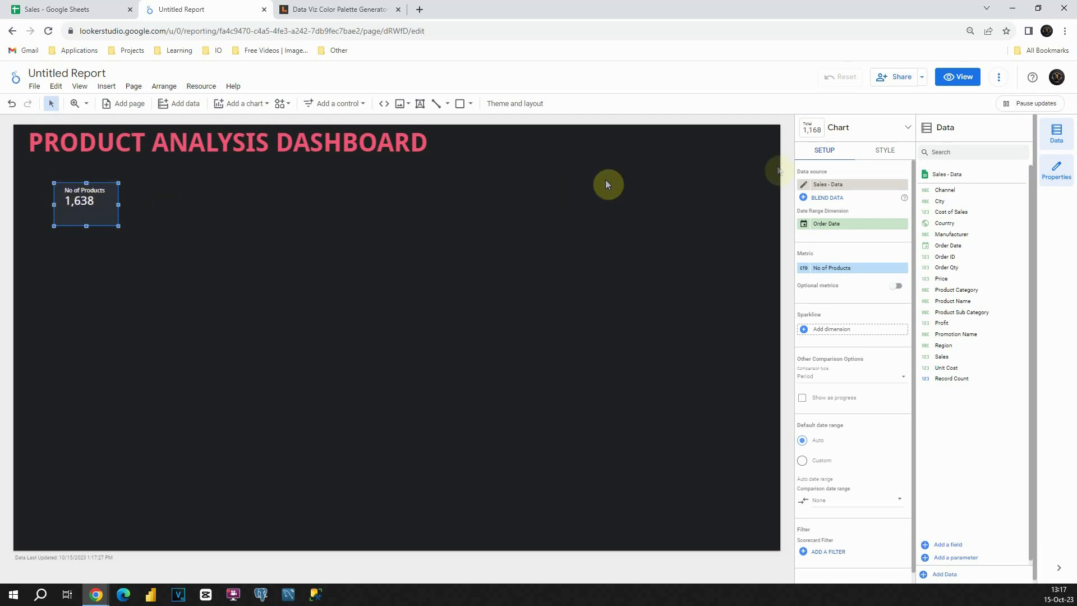
Centre-align the No of Products scorecard's metric name, metric value and comparison
click(872, 152)
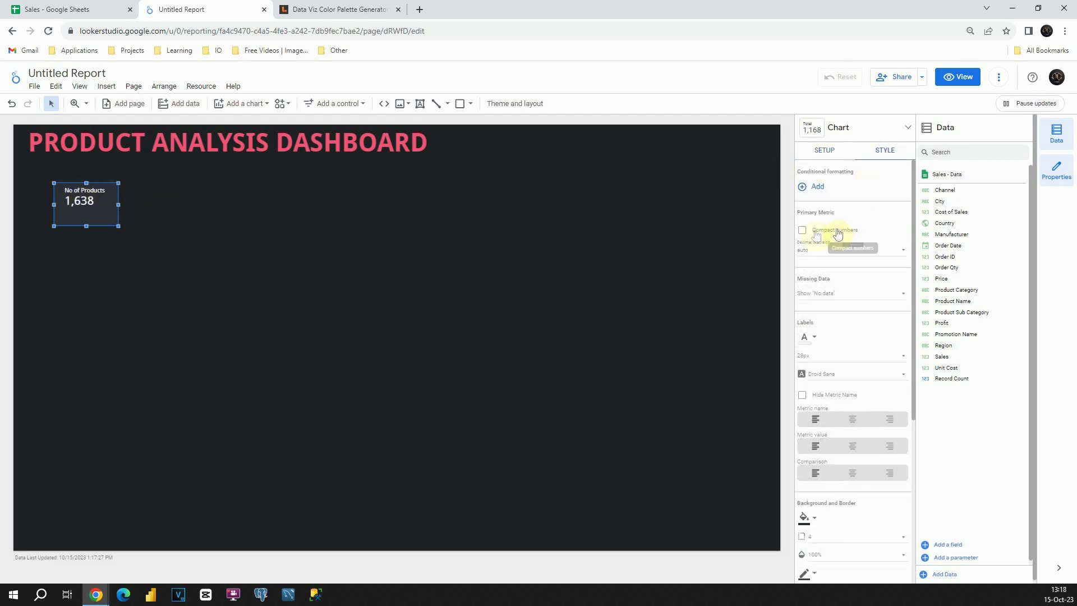
scroll(816, 257, down, 2)
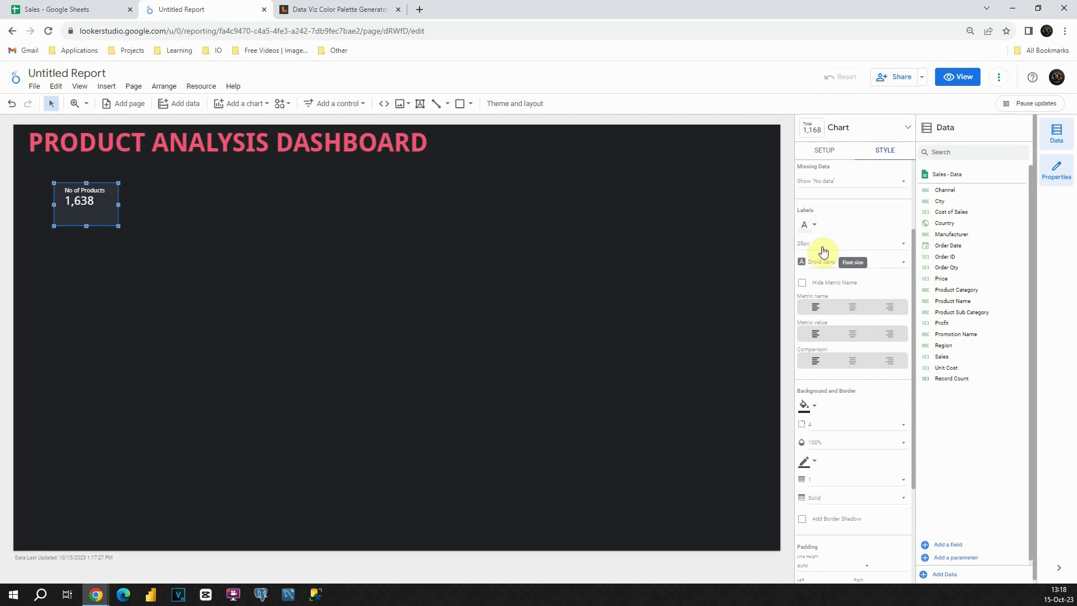
scroll(823, 251, down, 1)
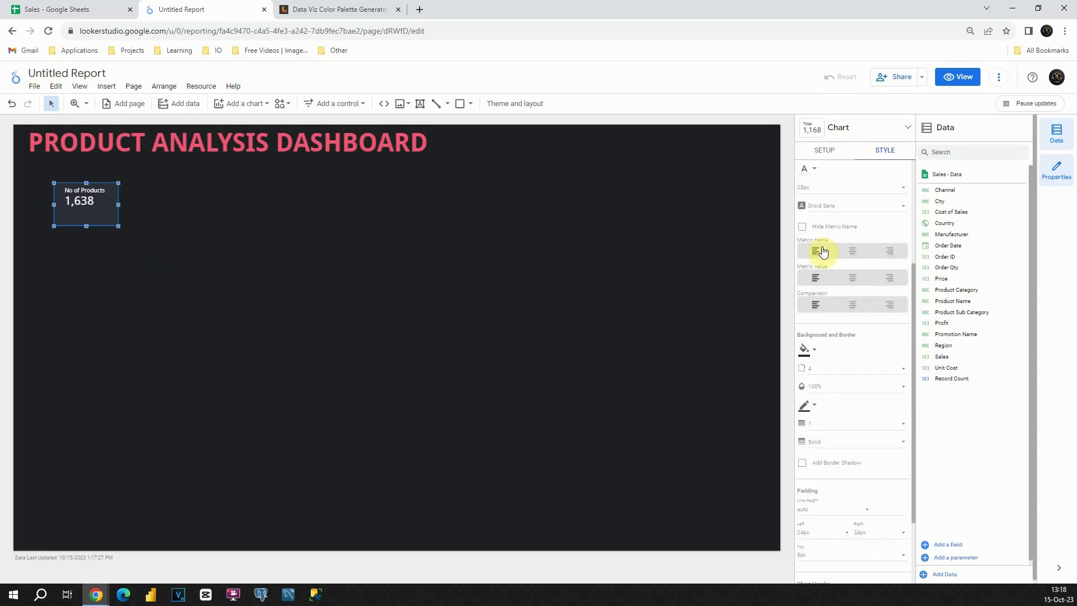
click(852, 250)
click(852, 277)
click(856, 304)
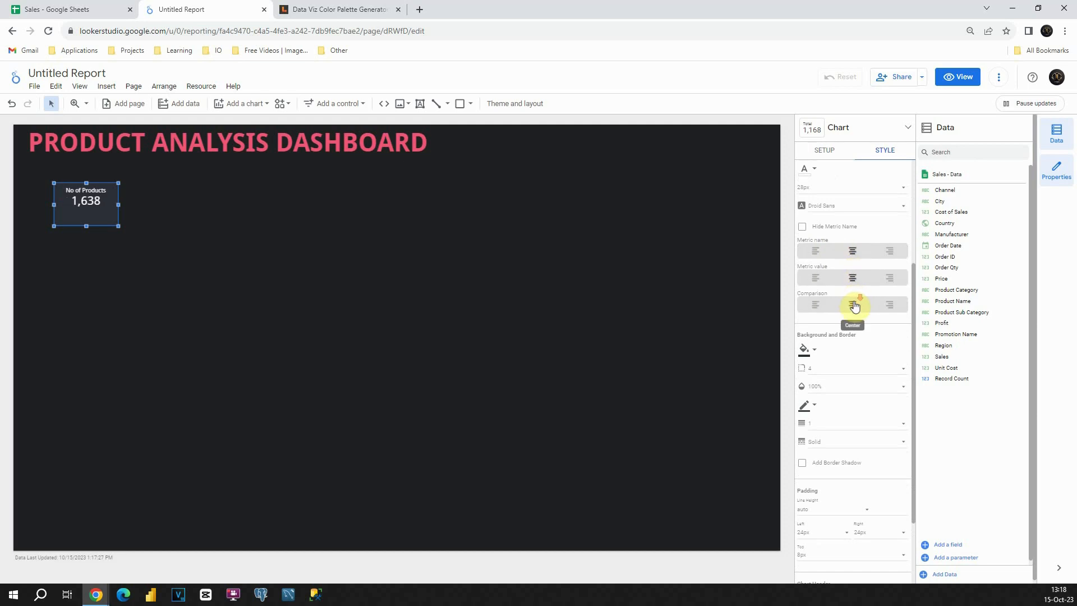
Fill the No of Products scorecard's background with the title's custom pink and set its border radius to 15
scroll(854, 305, down, 1)
click(814, 291)
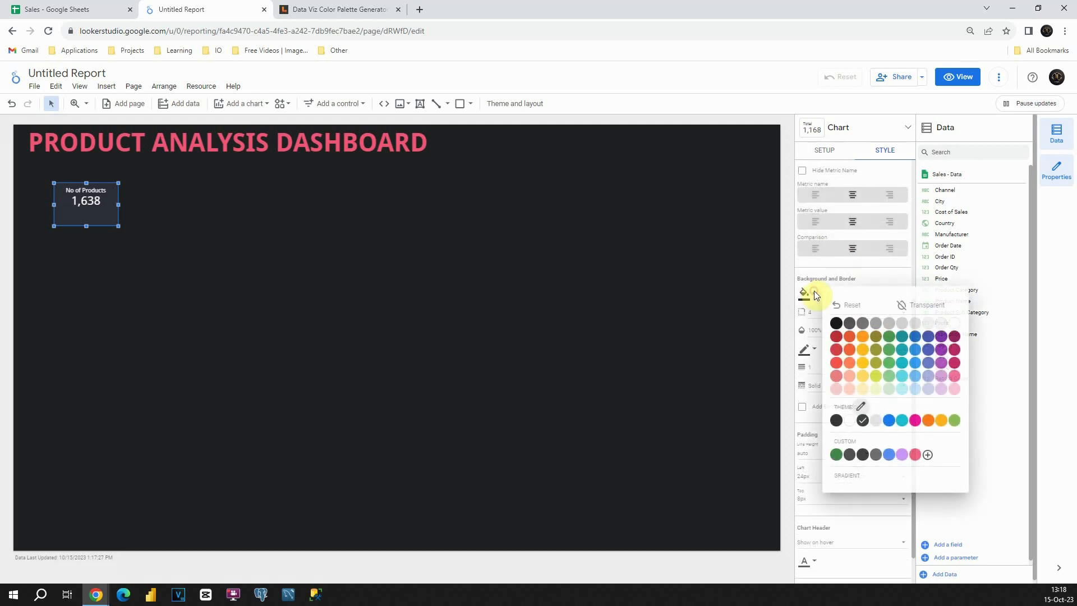
click(914, 457)
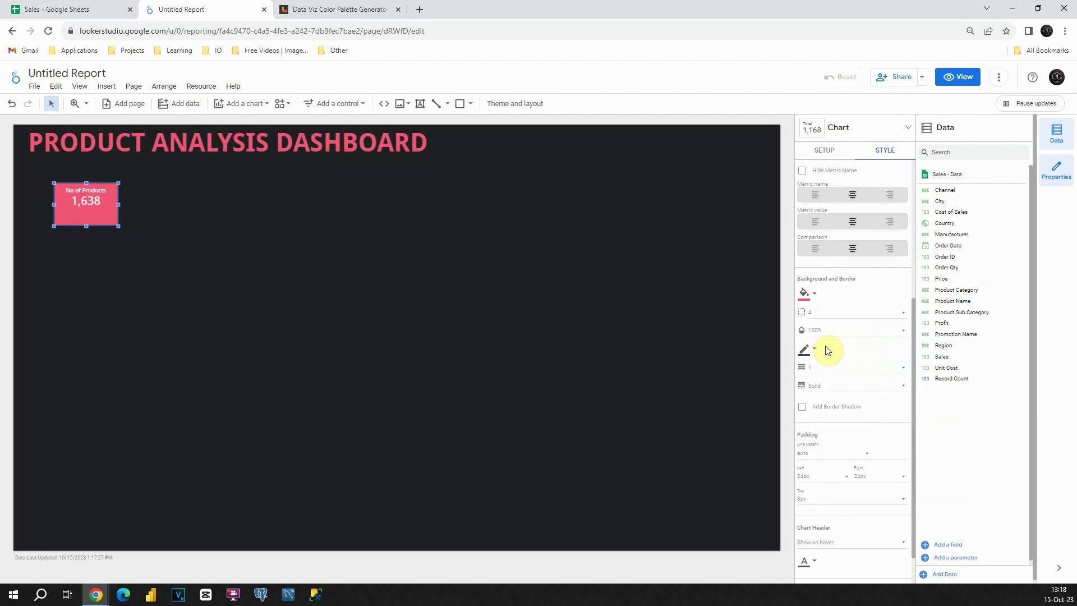
click(836, 312)
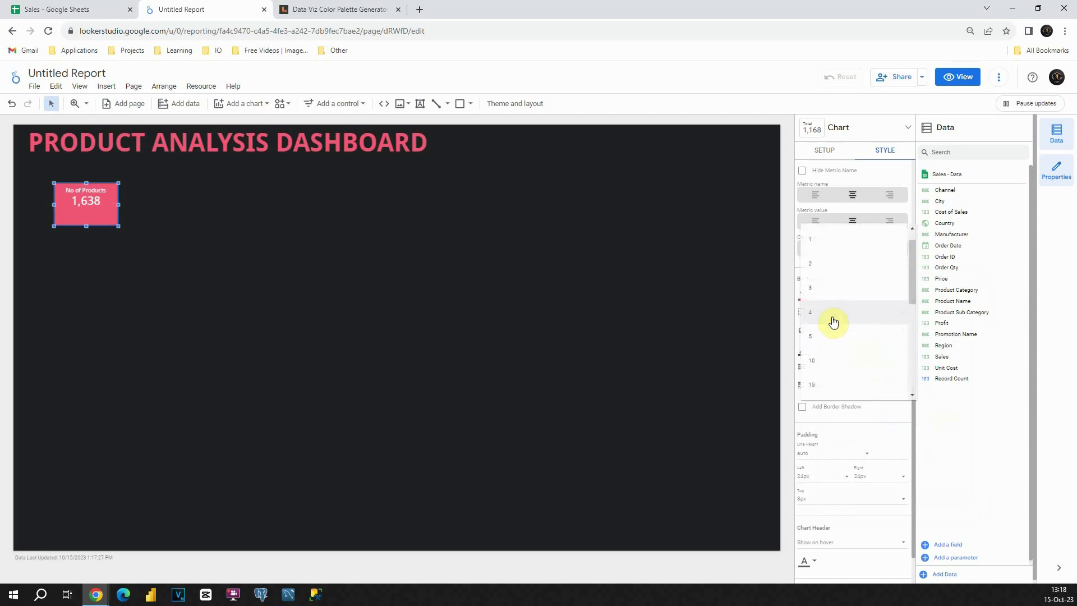
click(833, 322)
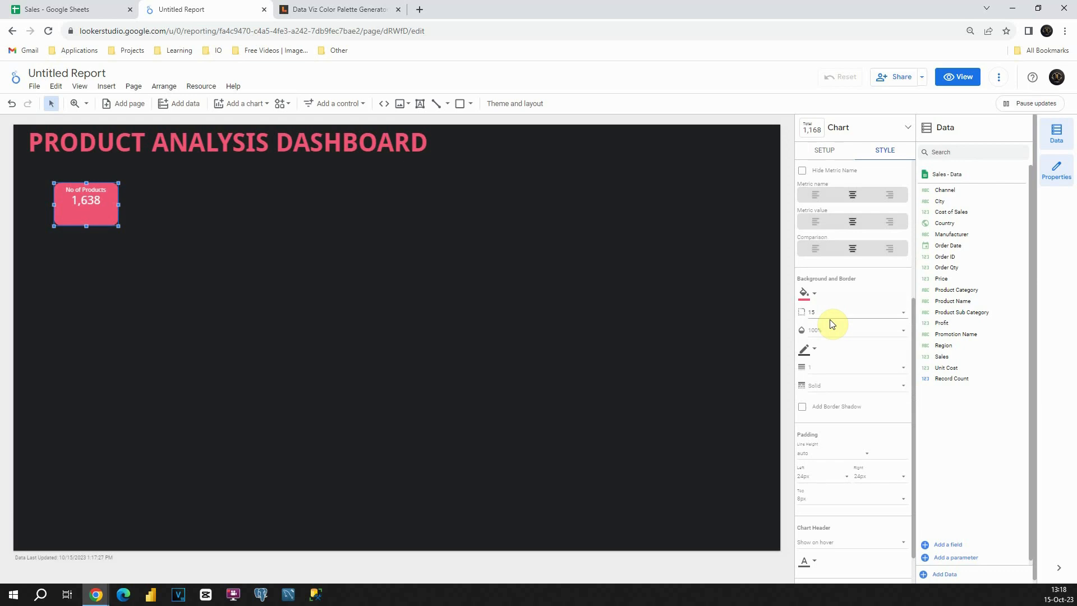
click(199, 244)
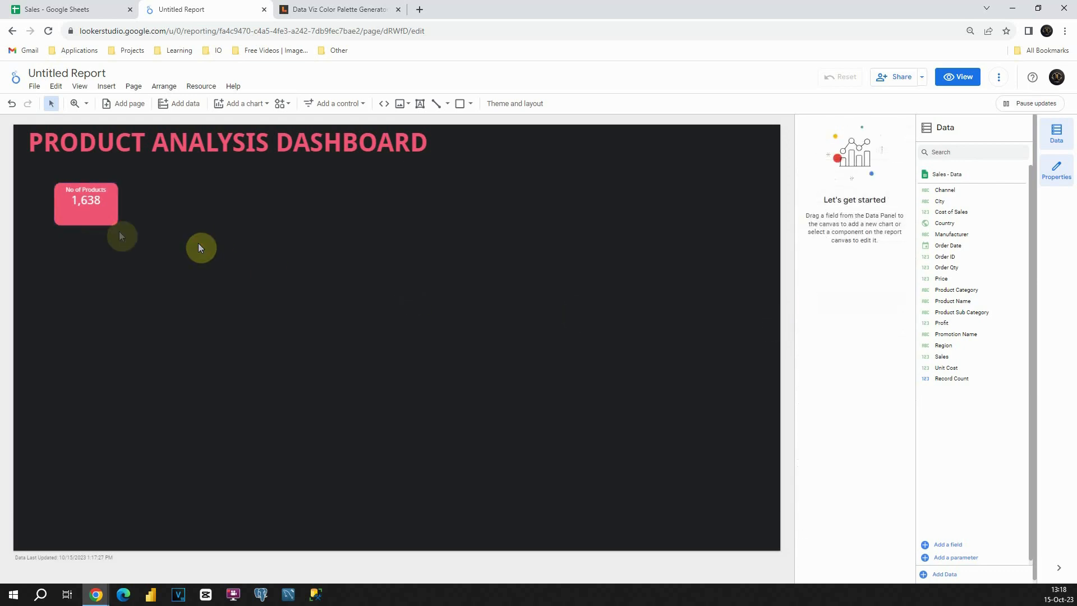
Reduce the No of Products scorecard's height and set its label font size to 36px
click(85, 217)
drag(87, 226, 87, 215)
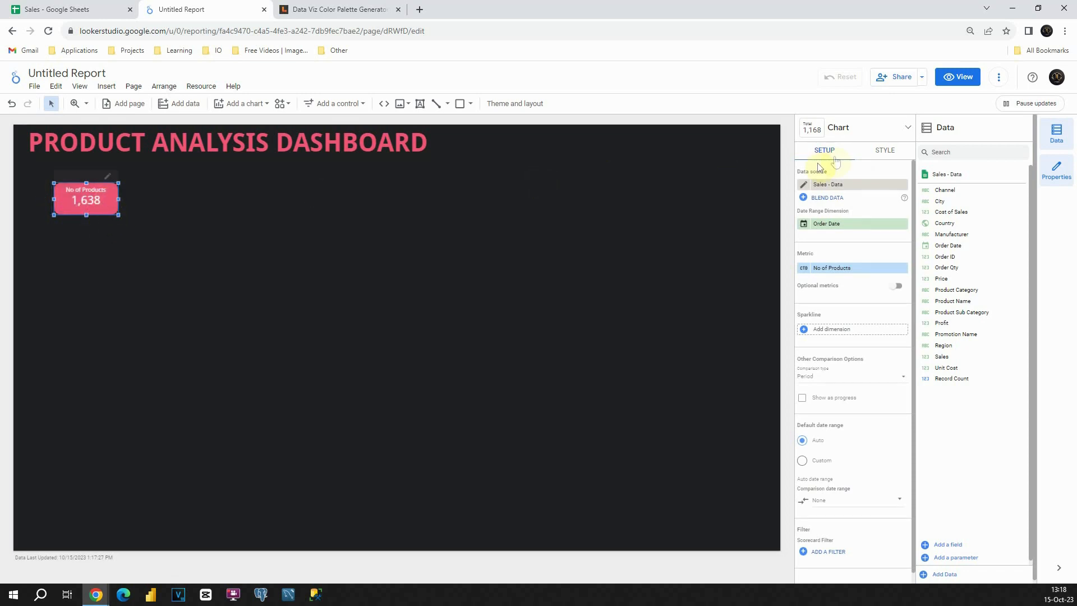
click(873, 152)
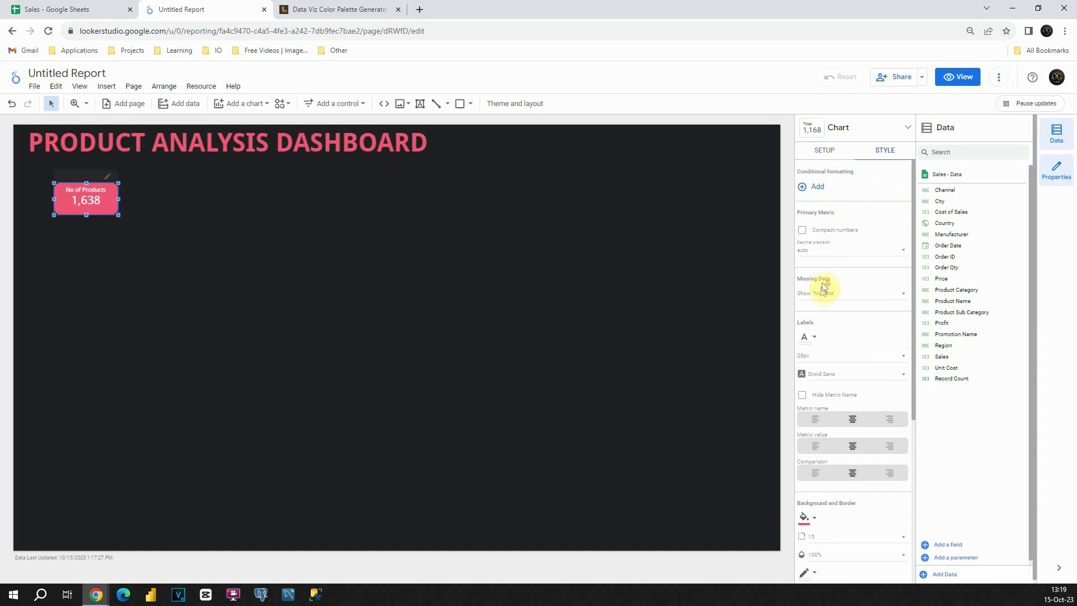
scroll(824, 286, down, 3)
click(819, 247)
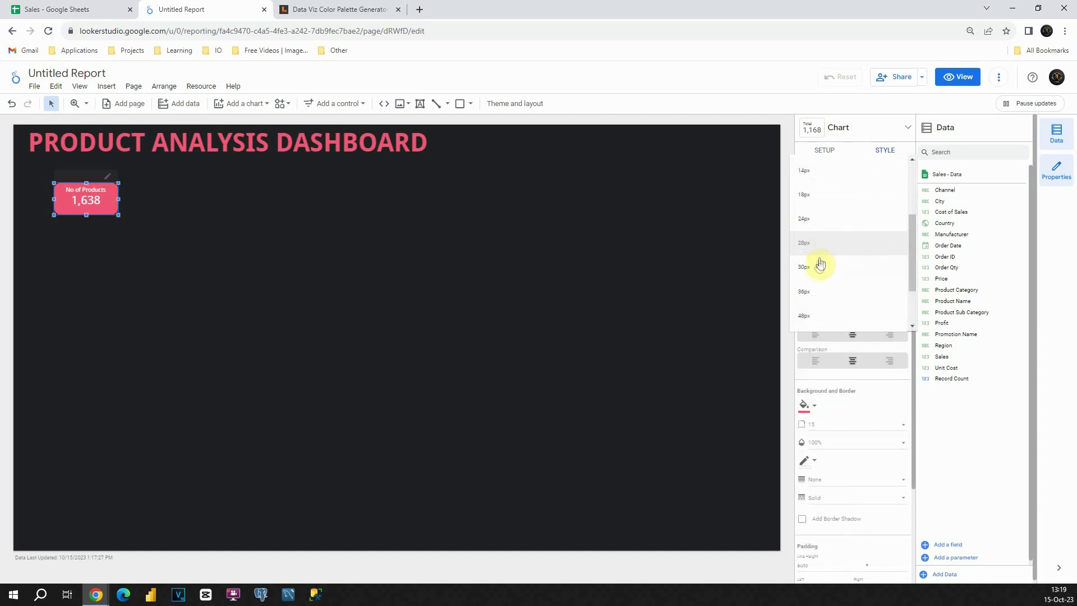
click(816, 269)
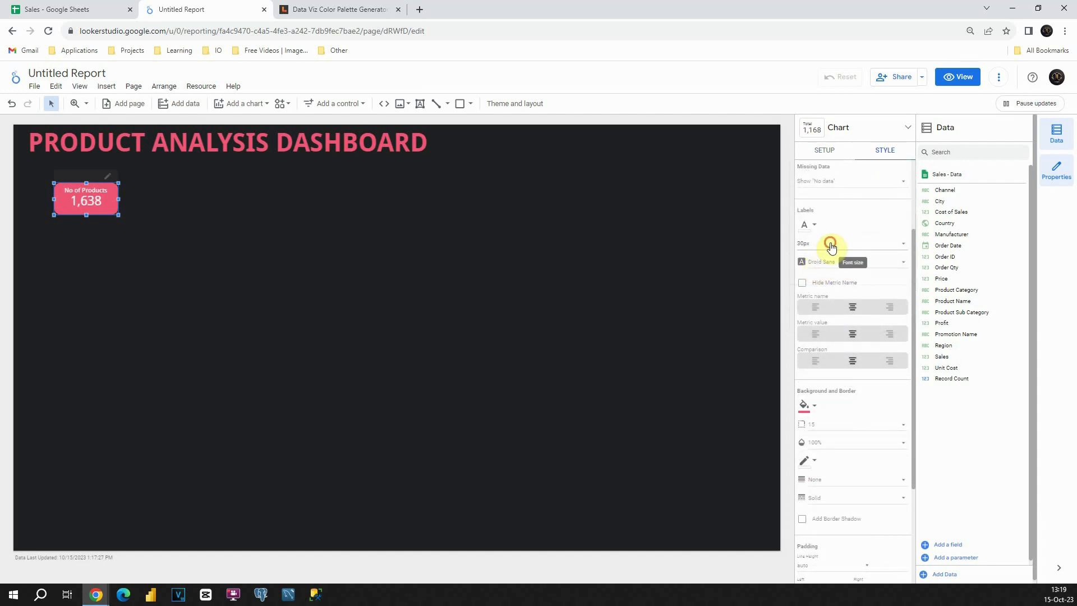
click(828, 247)
click(821, 270)
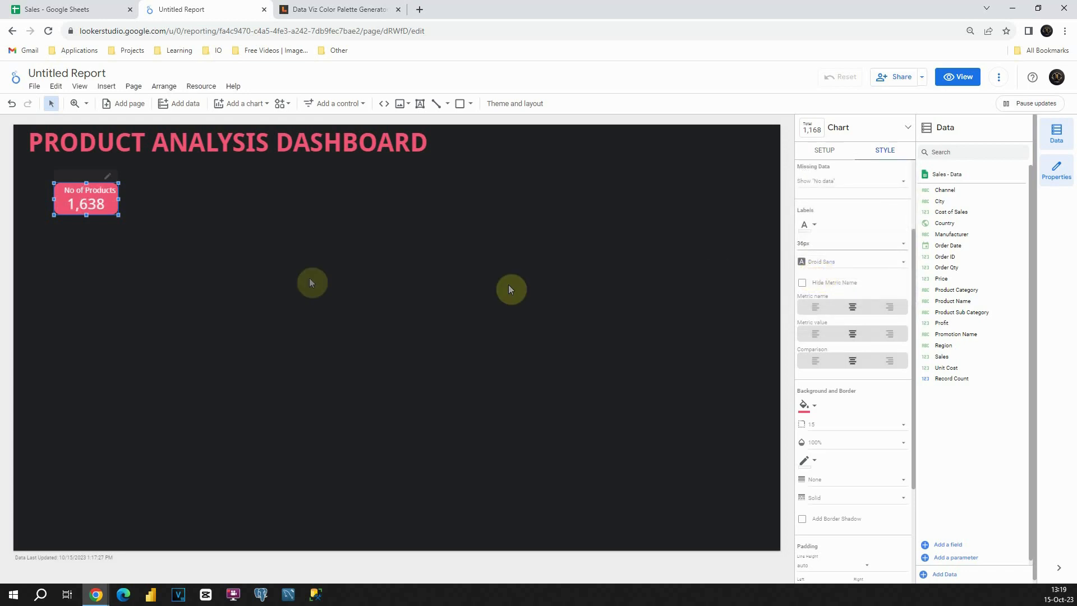
Widen the No of Products scorecard to fit its label and align it with the title's left edge
drag(118, 214, 69, 194)
click(147, 214)
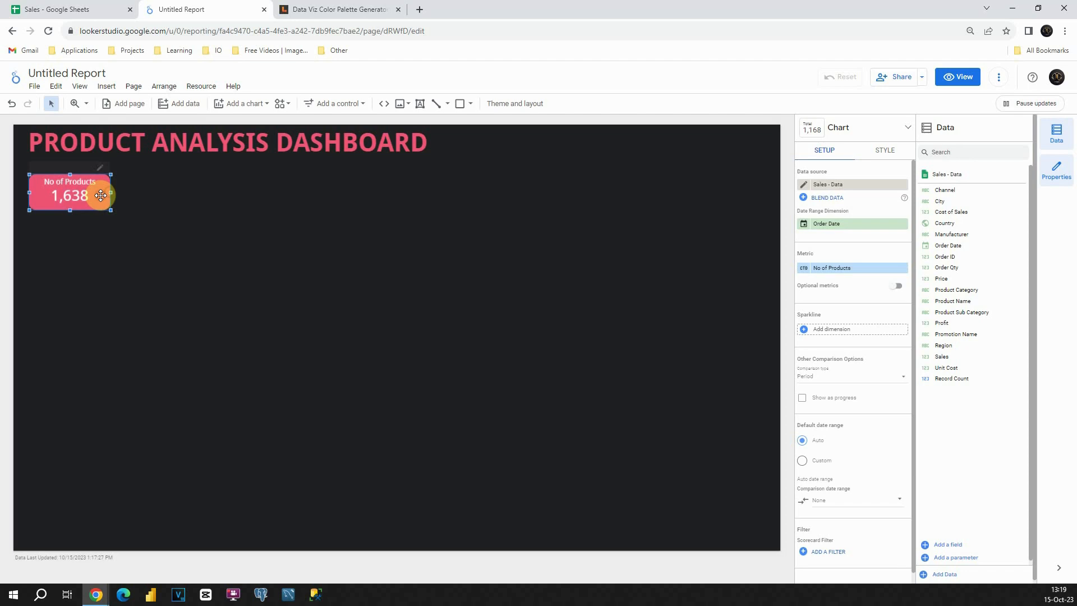
Paste three copies of the No of Products scorecard and stack all four in an evenly spaced column below the title
key(ctrl+v)
drag(94, 213, 95, 277)
key(ctrl+v)
drag(90, 238, 89, 234)
drag(85, 196, 84, 185)
drag(80, 234, 79, 227)
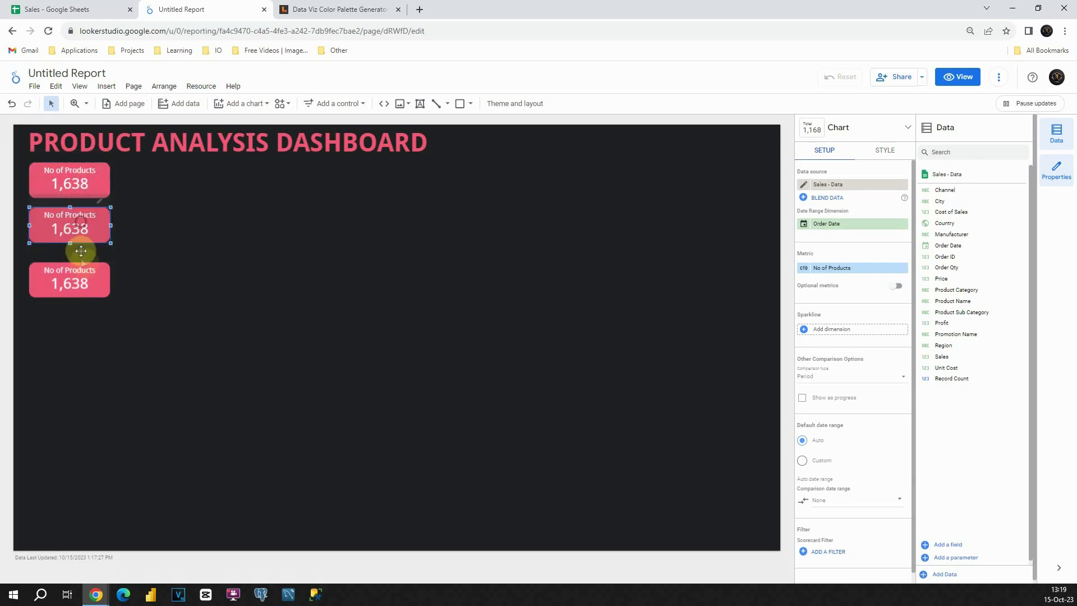
drag(82, 280, 82, 269)
key(ctrl+v)
drag(103, 218, 77, 314)
click(138, 243)
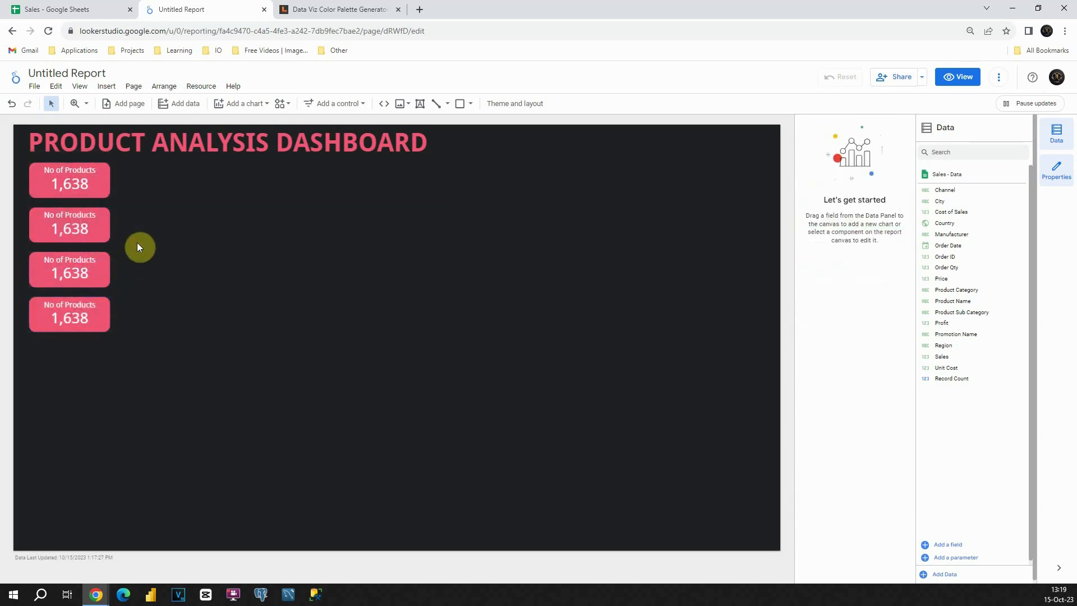
Replace the second scorecard's metric with Price and set its aggregation to Average
click(86, 225)
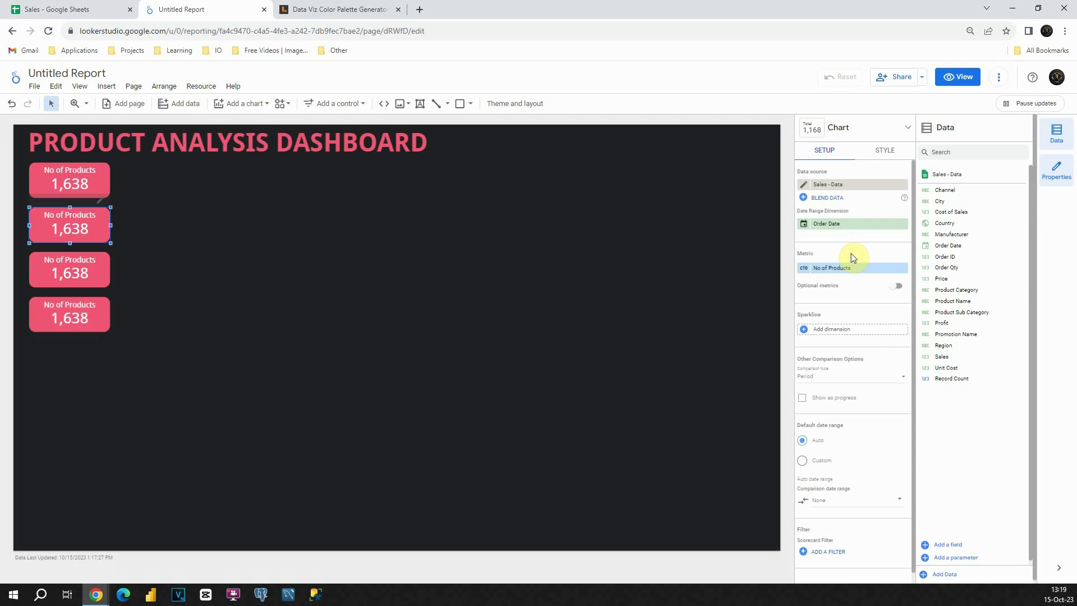
drag(857, 280, 868, 279)
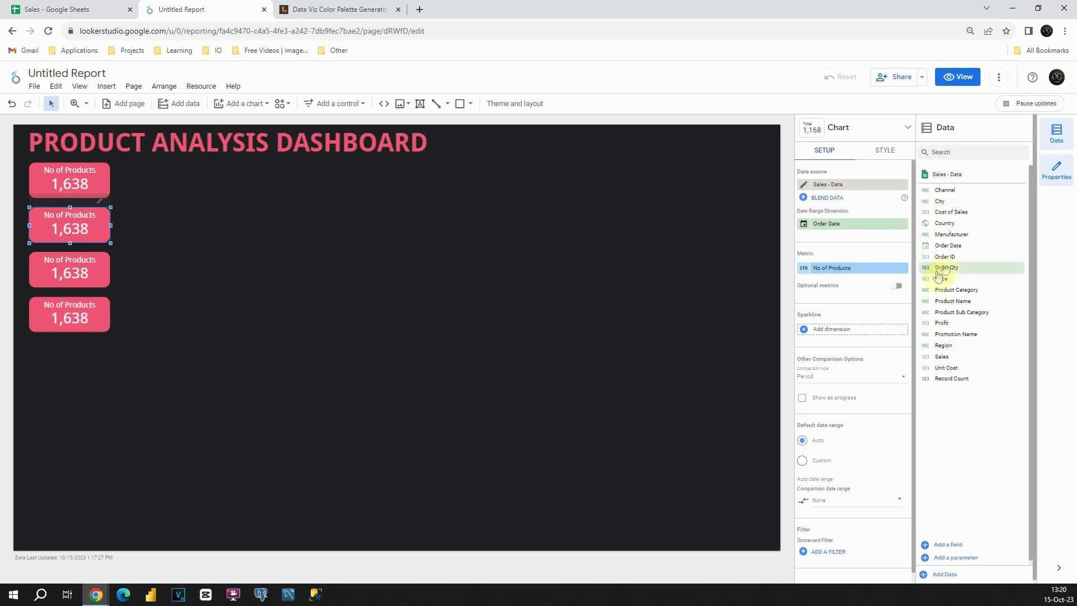
drag(942, 279, 826, 275)
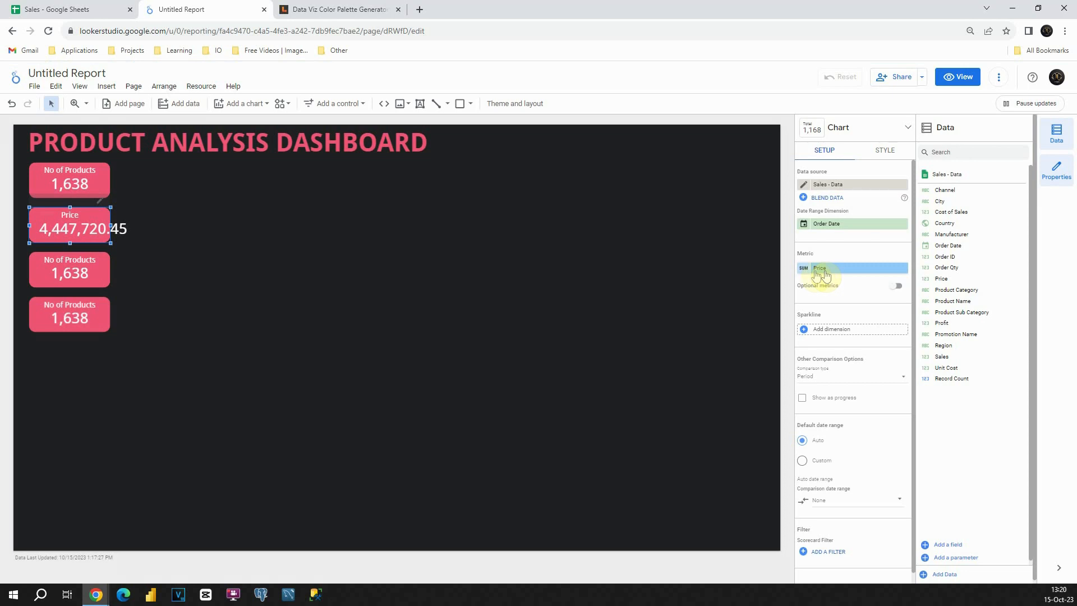
click(811, 272)
click(725, 366)
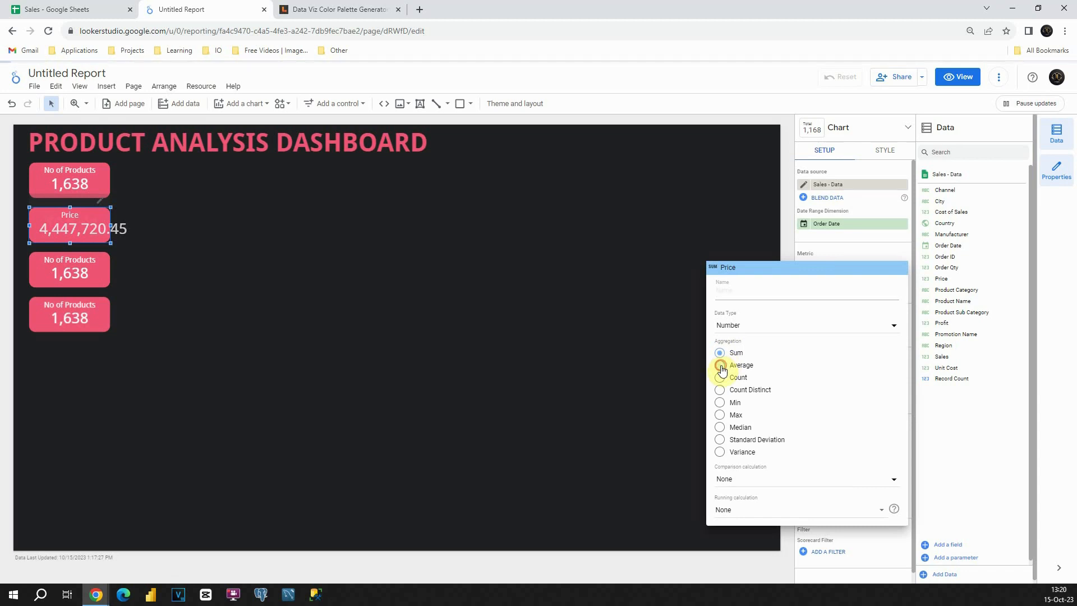
click(573, 236)
Set the Price scorecard's decimal precision to 0
click(885, 150)
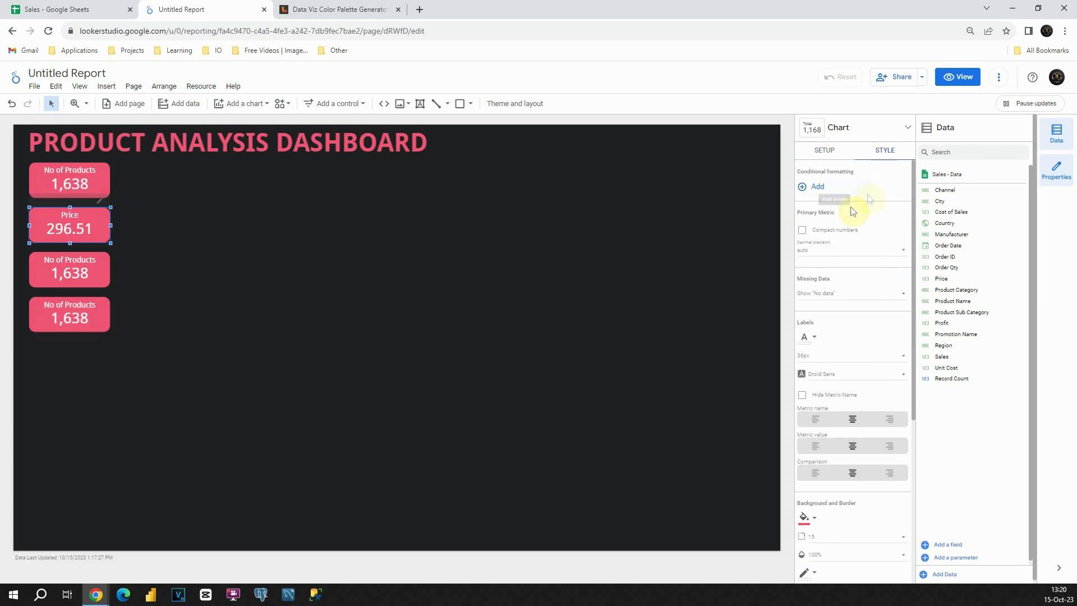
click(838, 251)
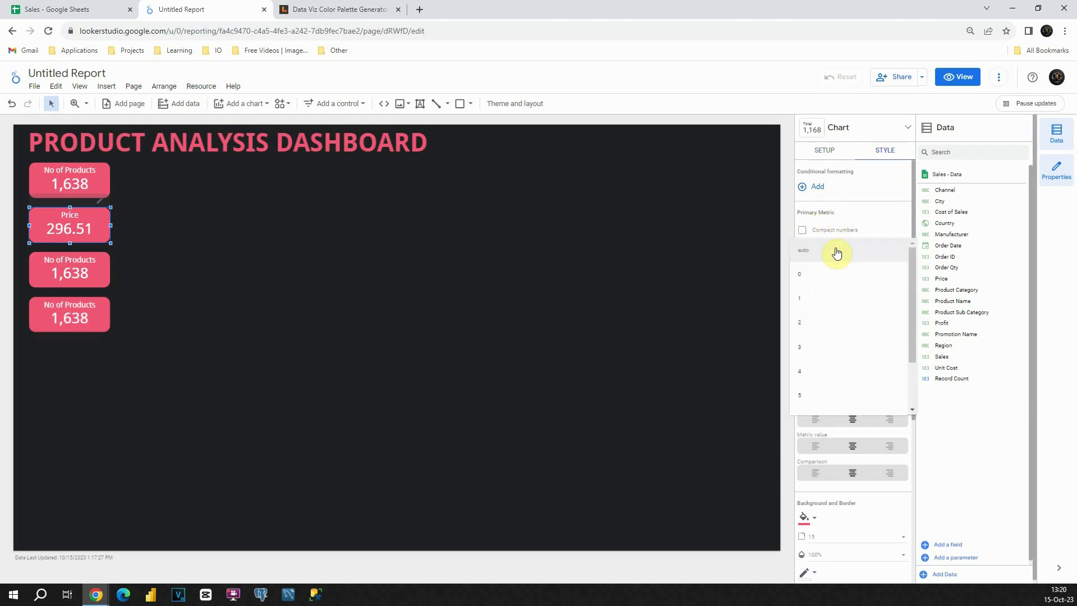
click(830, 274)
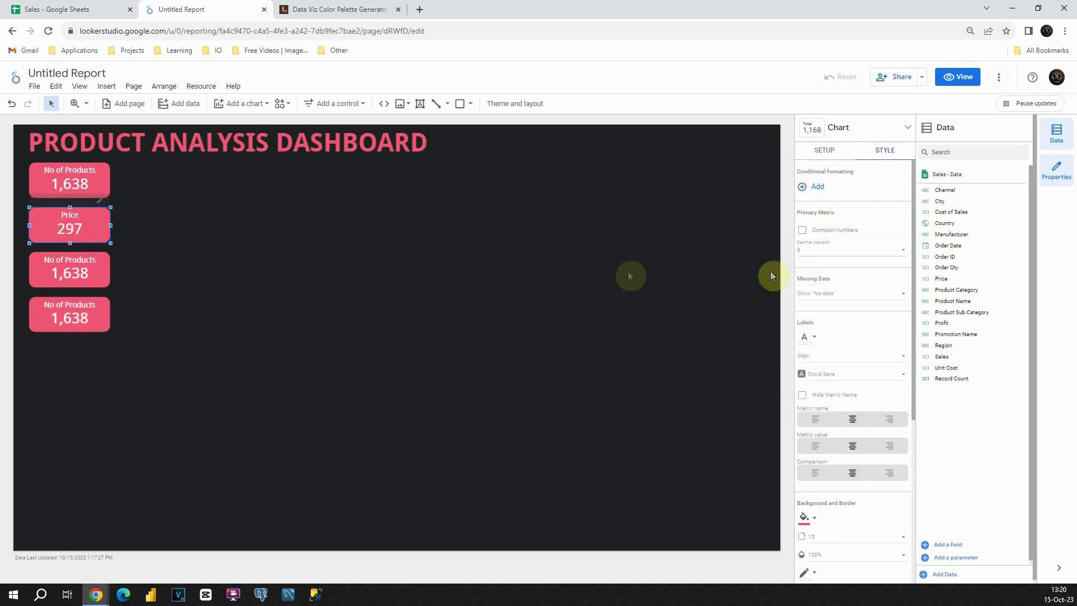
click(395, 263)
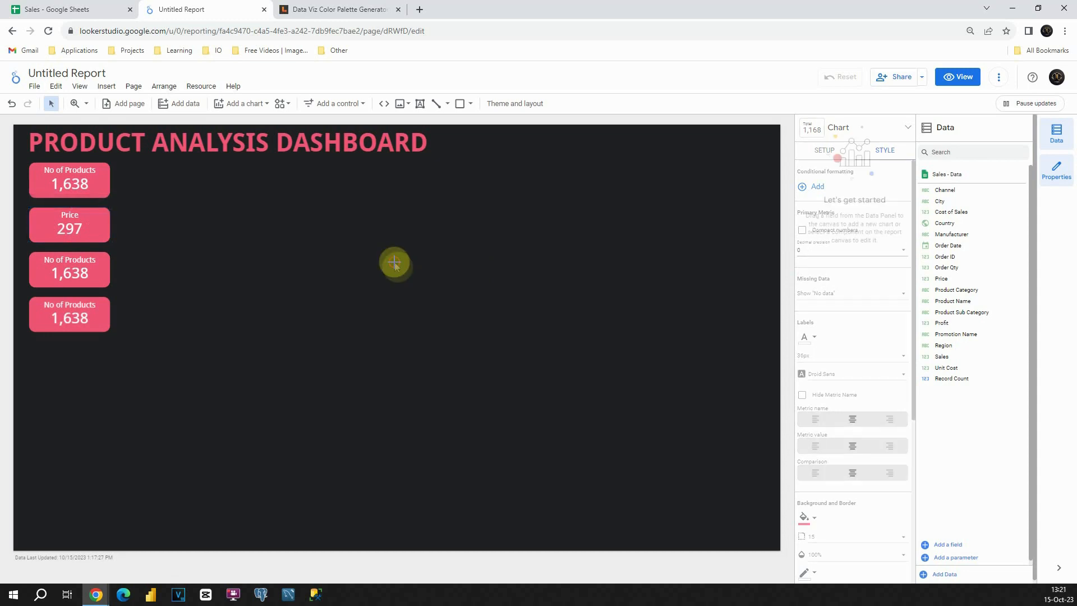
Replace the third scorecard's metric with Product Category and rename the metric No of Categories
click(101, 265)
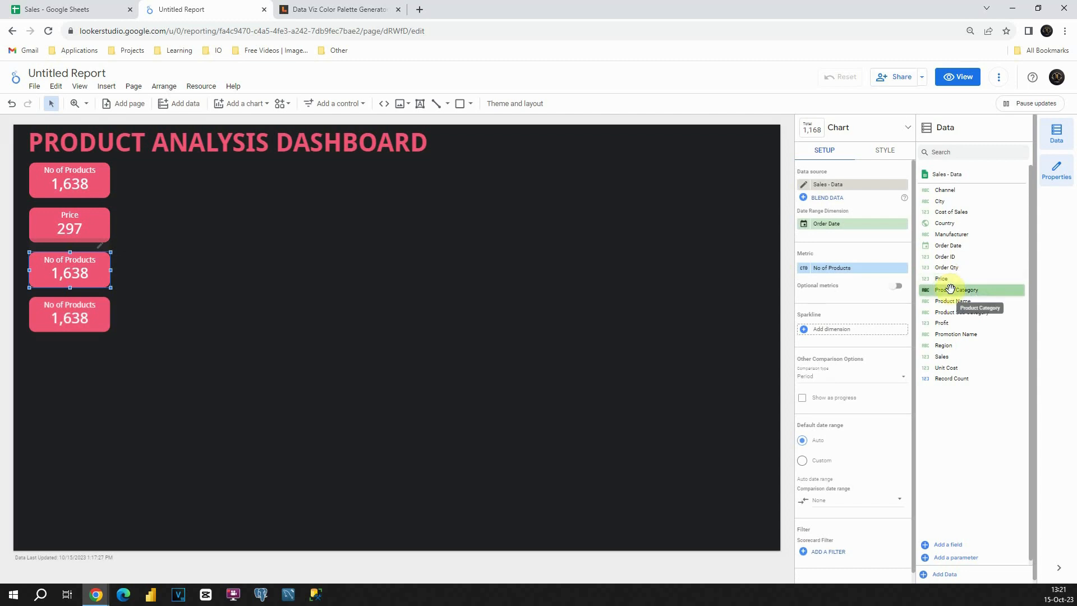
drag(947, 289, 824, 271)
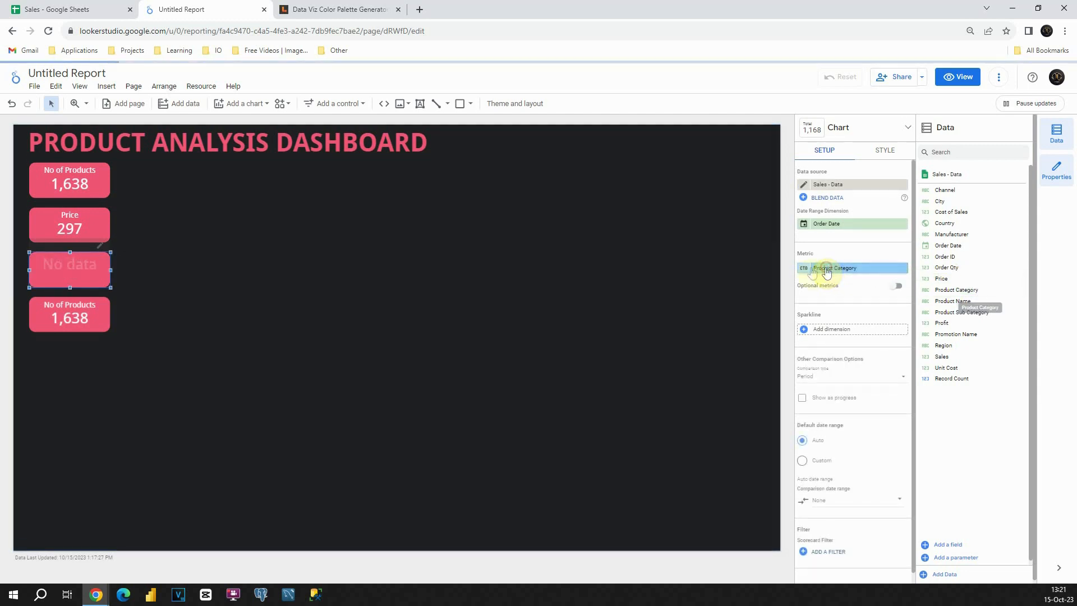
click(804, 270)
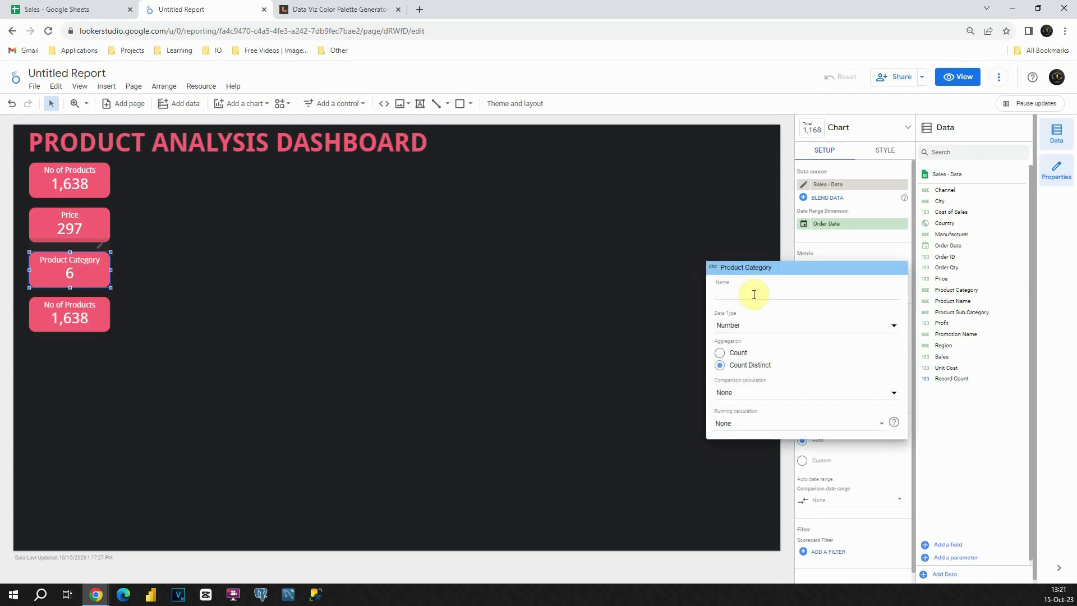
text(No)
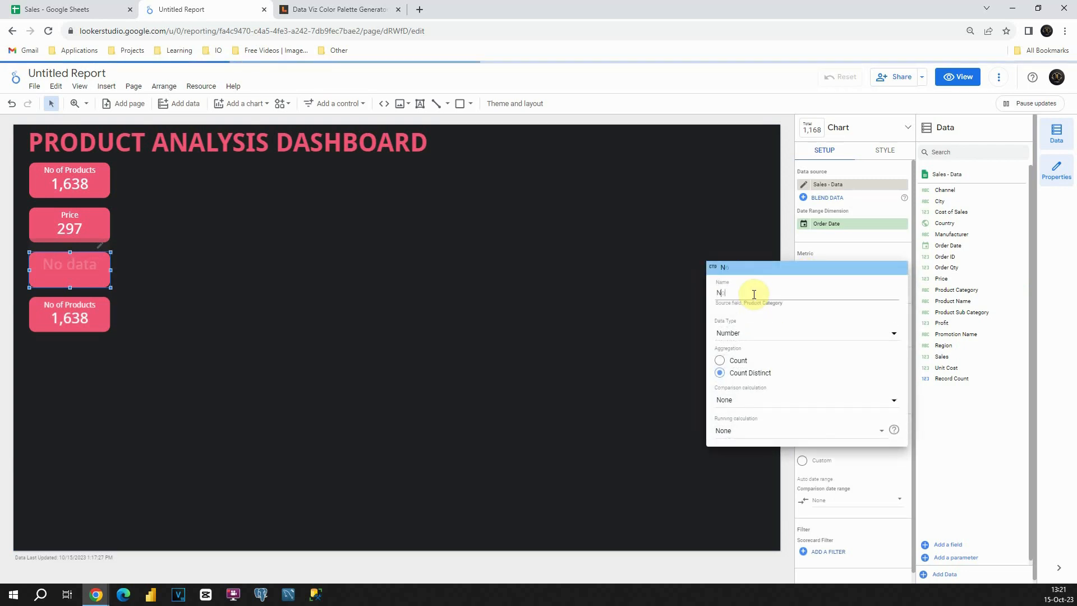
text( of Categories)
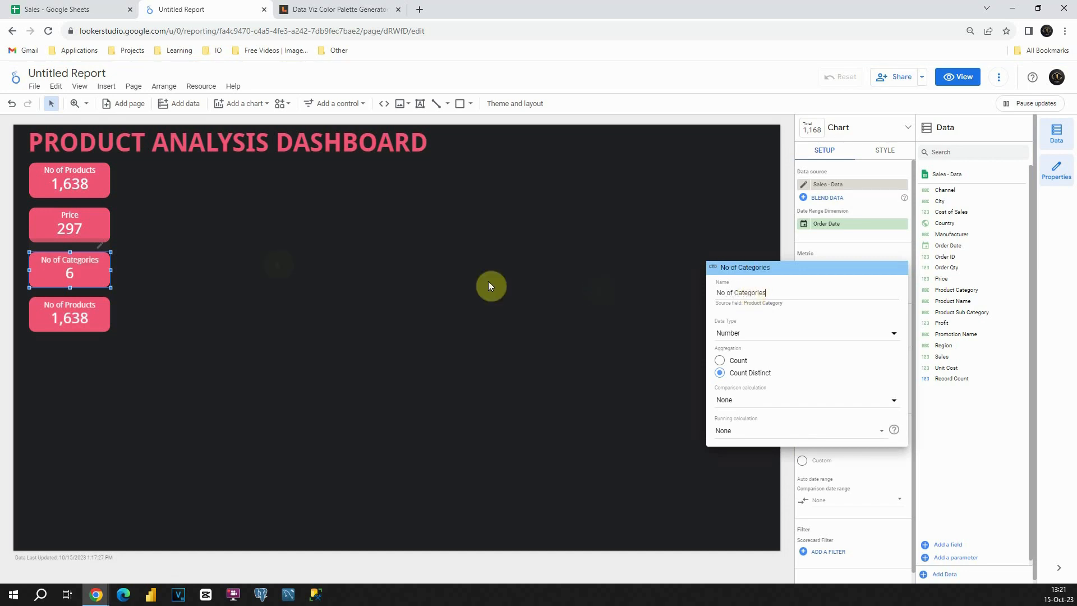
Rename the second scorecard's Price metric as Avg Price
click(92, 219)
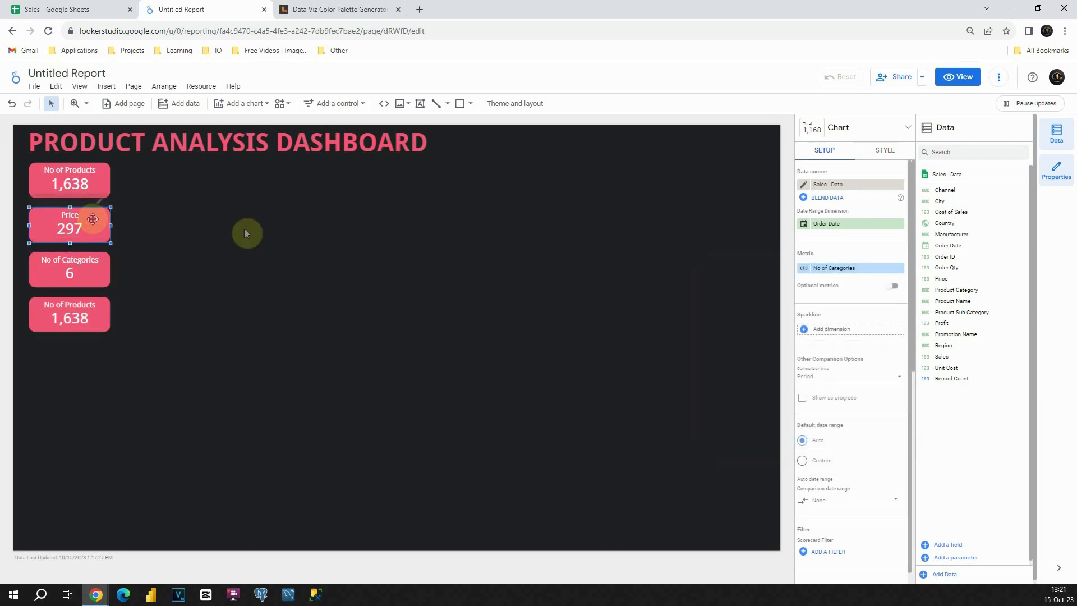
click(802, 268)
text(A)
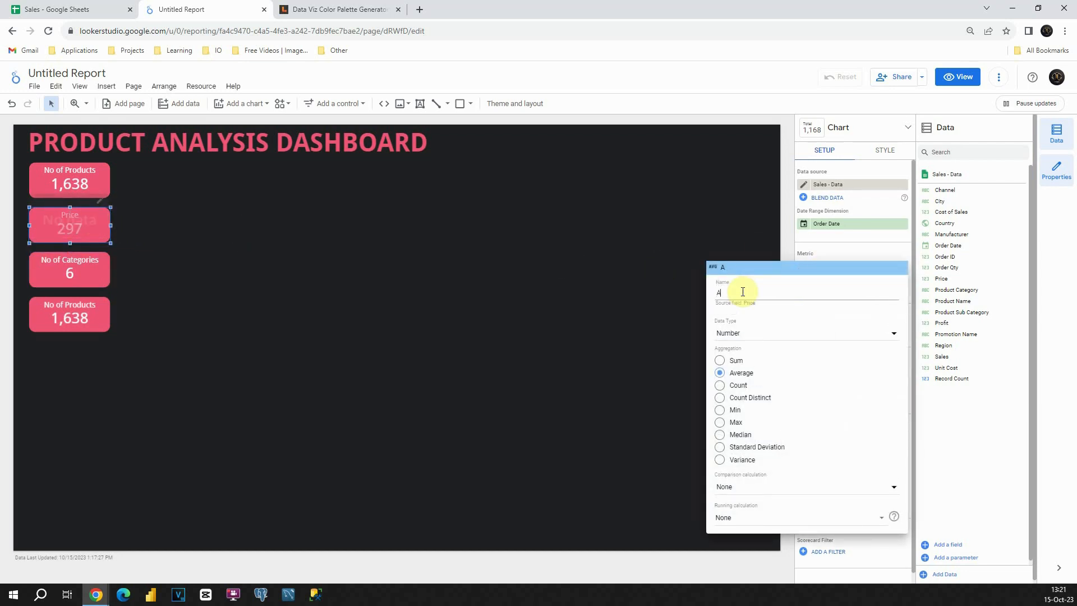
text(vg Price)
key(Return)
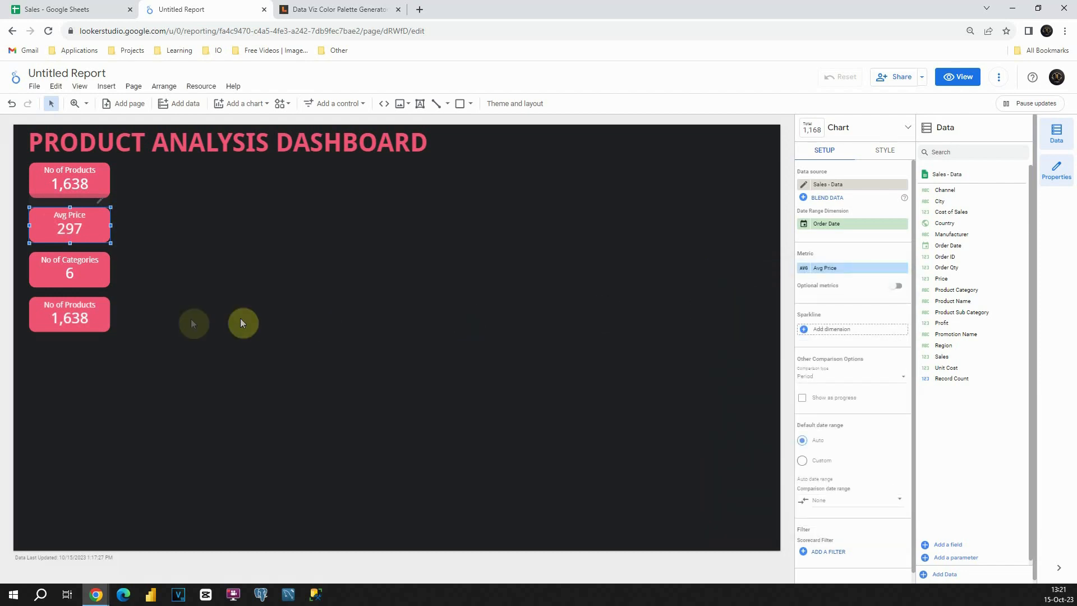
Replace the fourth scorecard's metric with Product Sub Category and rename the metric No of Subcategories
click(88, 319)
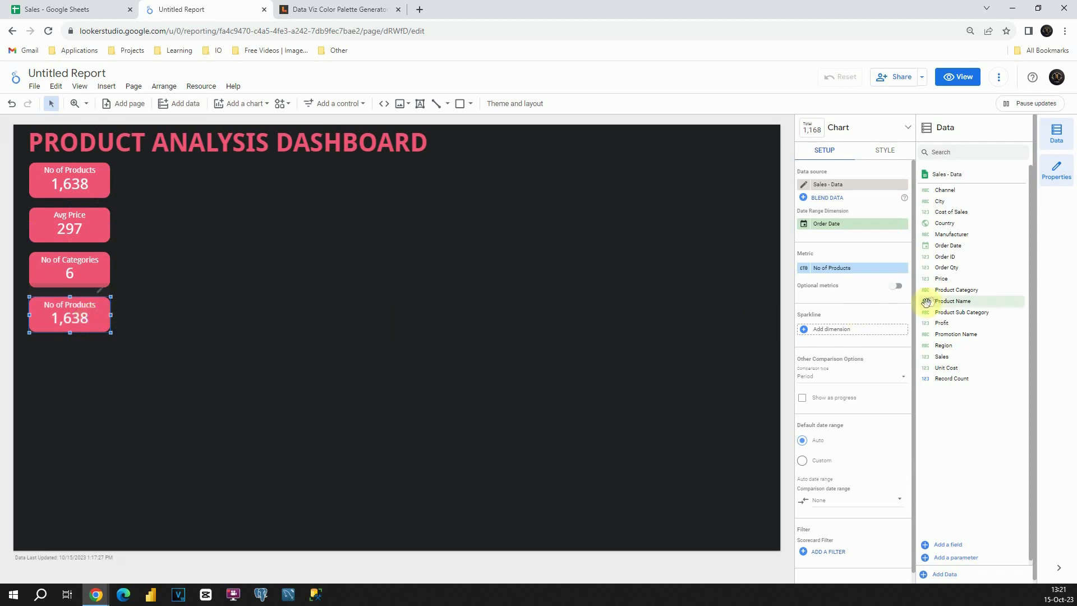
drag(931, 311, 823, 269)
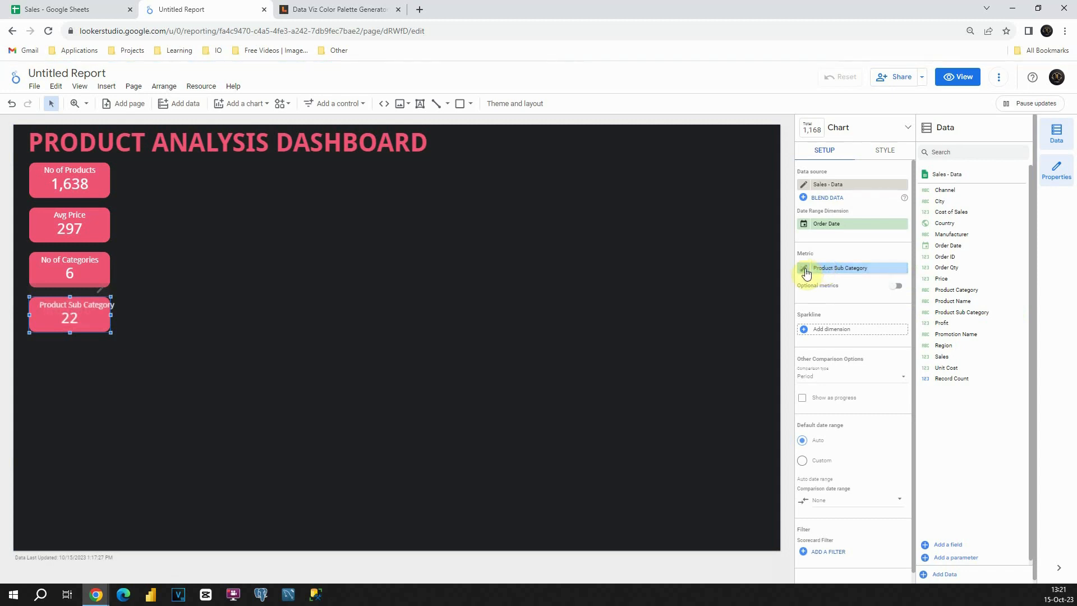
click(803, 268)
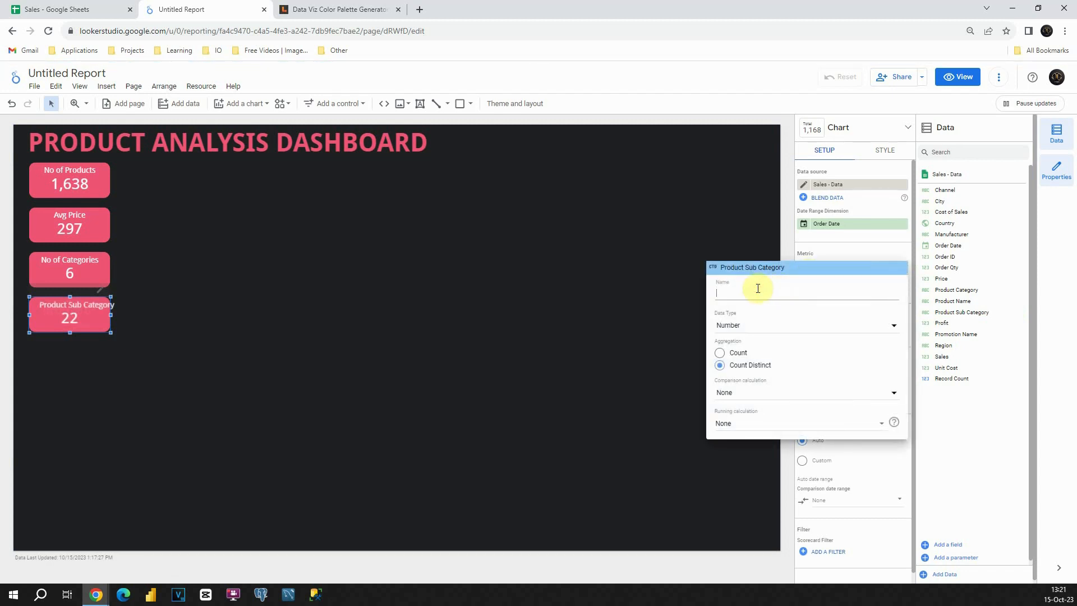
text(No)
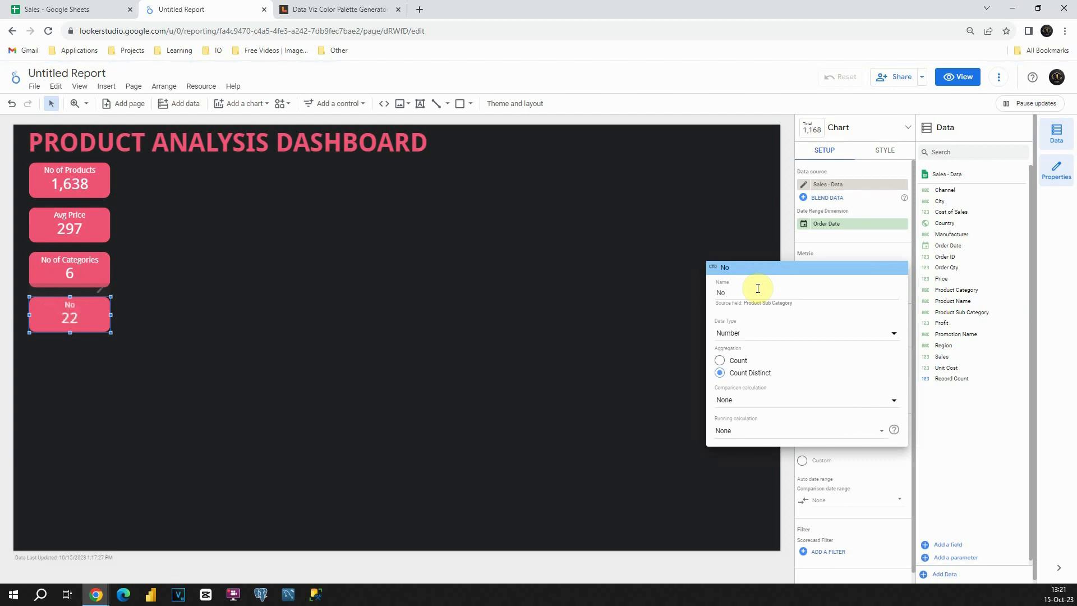
text( of Subcategories)
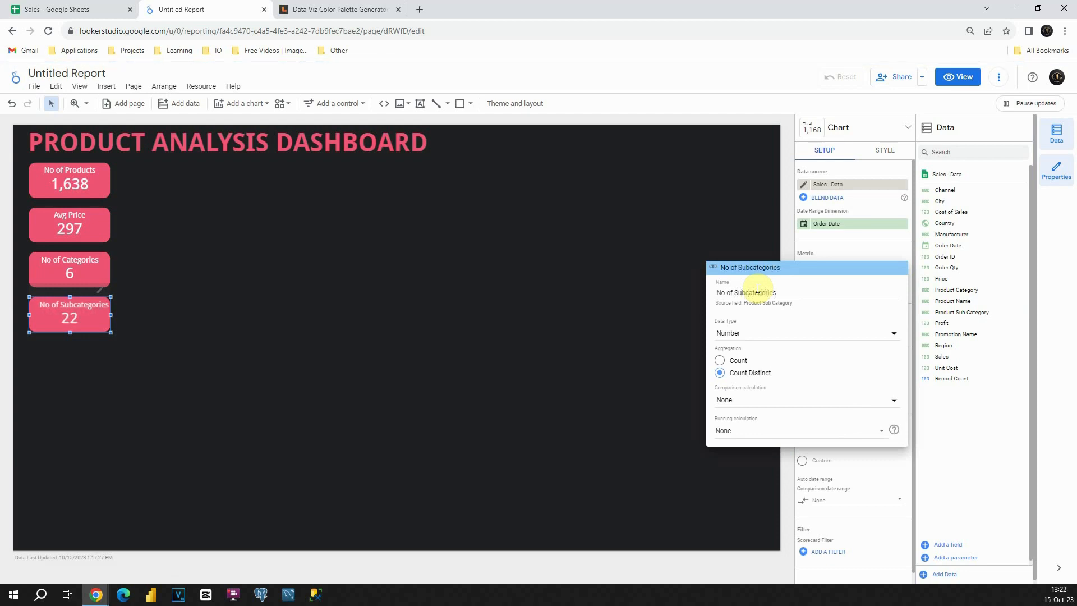
key(Return)
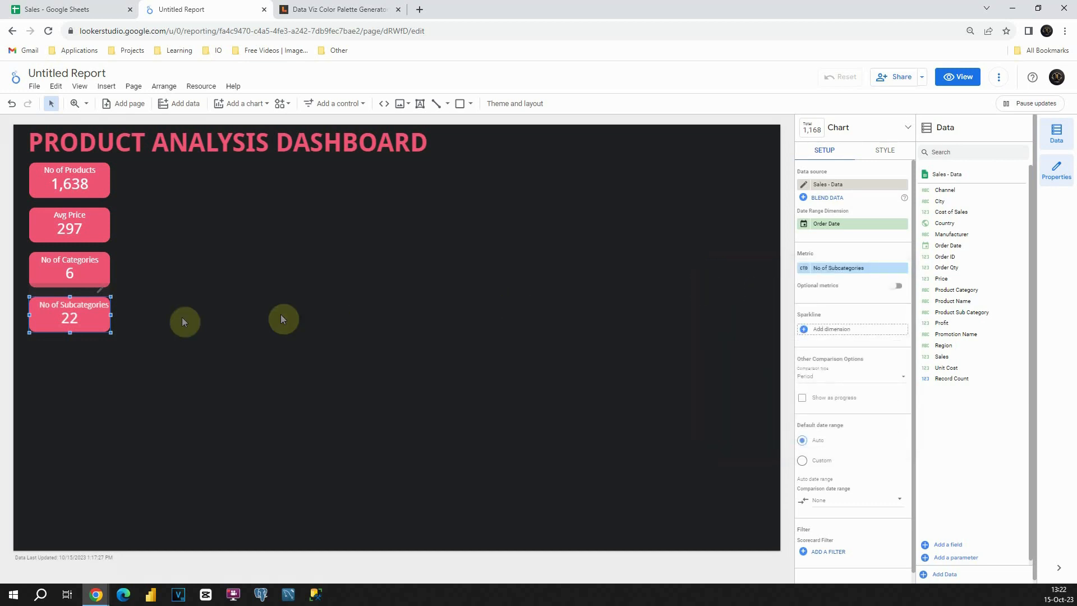
Widen all four scorecards equally so the No of Subcategories label fits within its card
drag(108, 315, 116, 315)
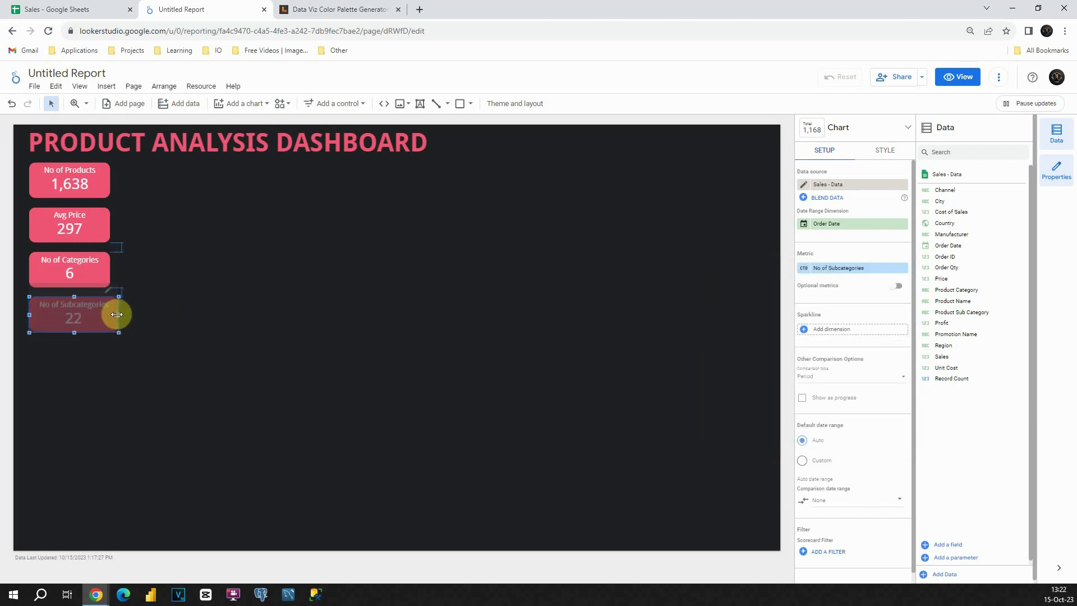
click(104, 272)
drag(108, 269, 117, 269)
click(105, 226)
drag(110, 225, 118, 226)
click(106, 182)
drag(107, 183, 117, 183)
click(153, 195)
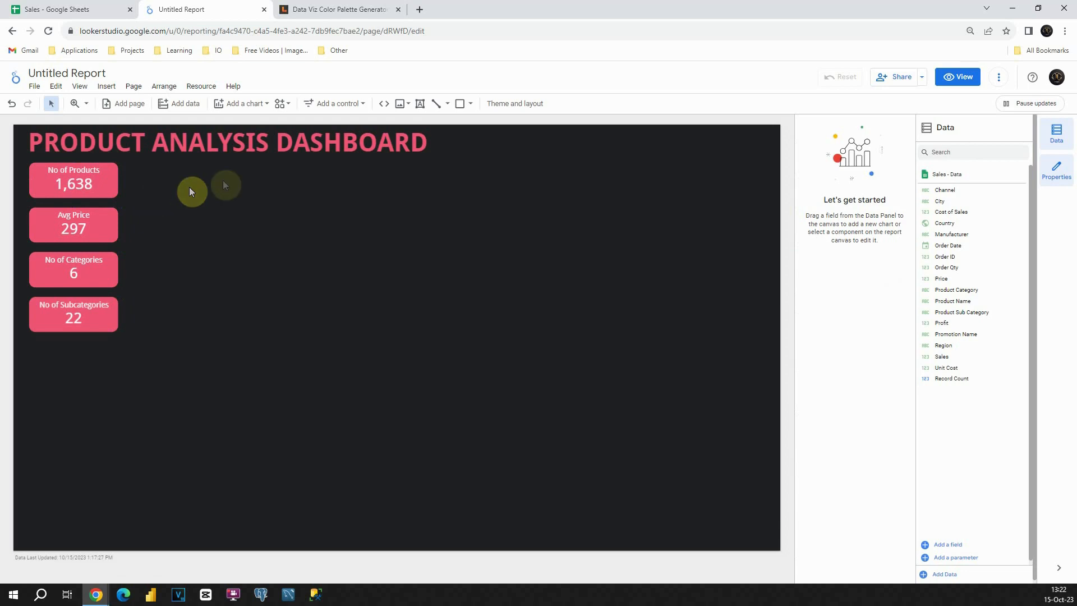
Draw a rectangle beside the scorecards and give it the custom pink border color
click(465, 106)
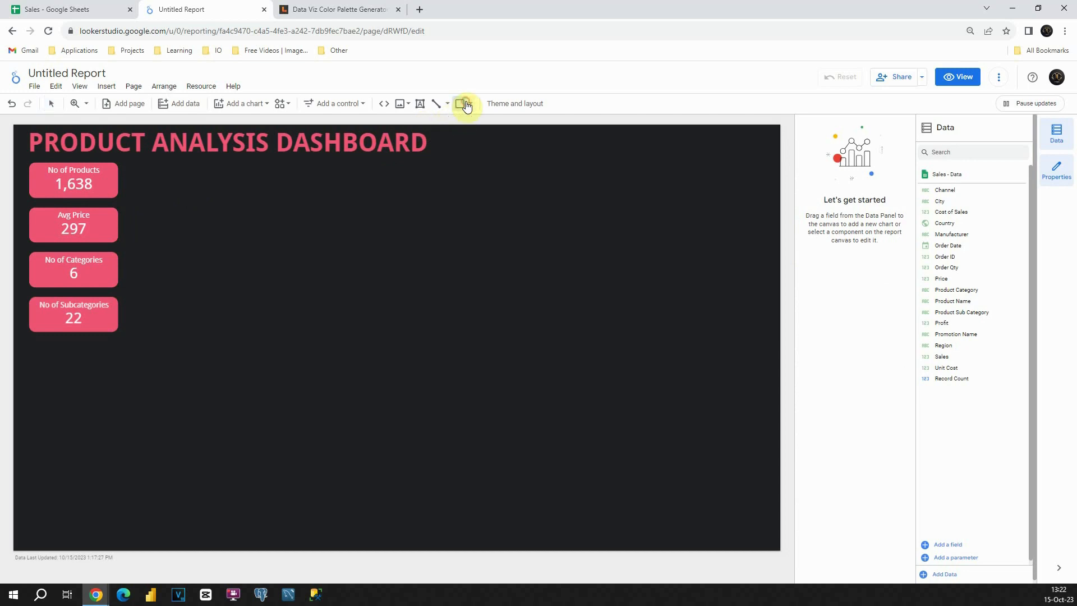
drag(160, 171, 310, 257)
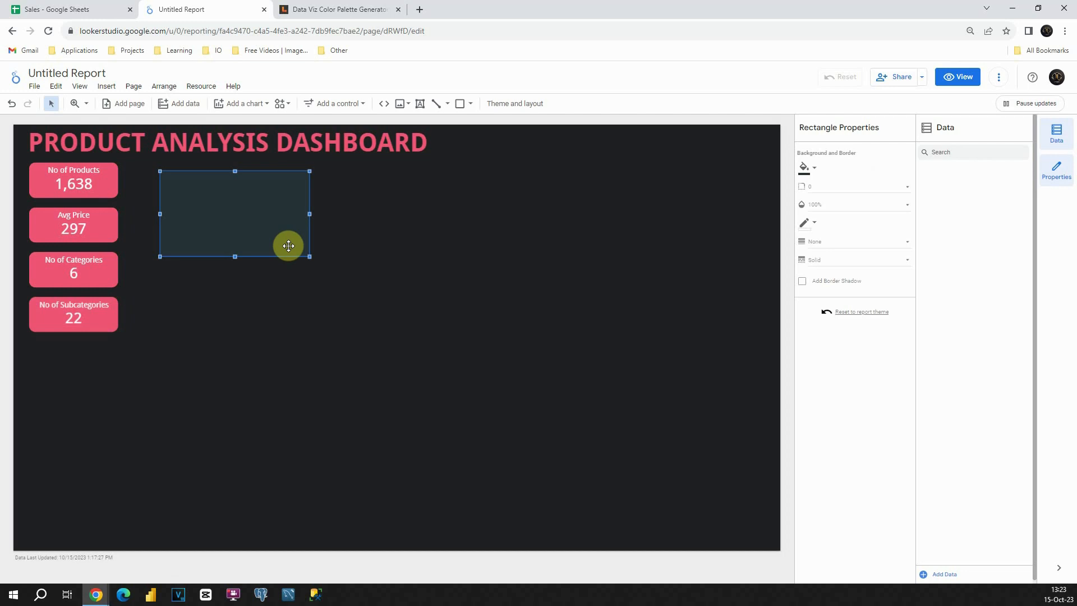
click(808, 225)
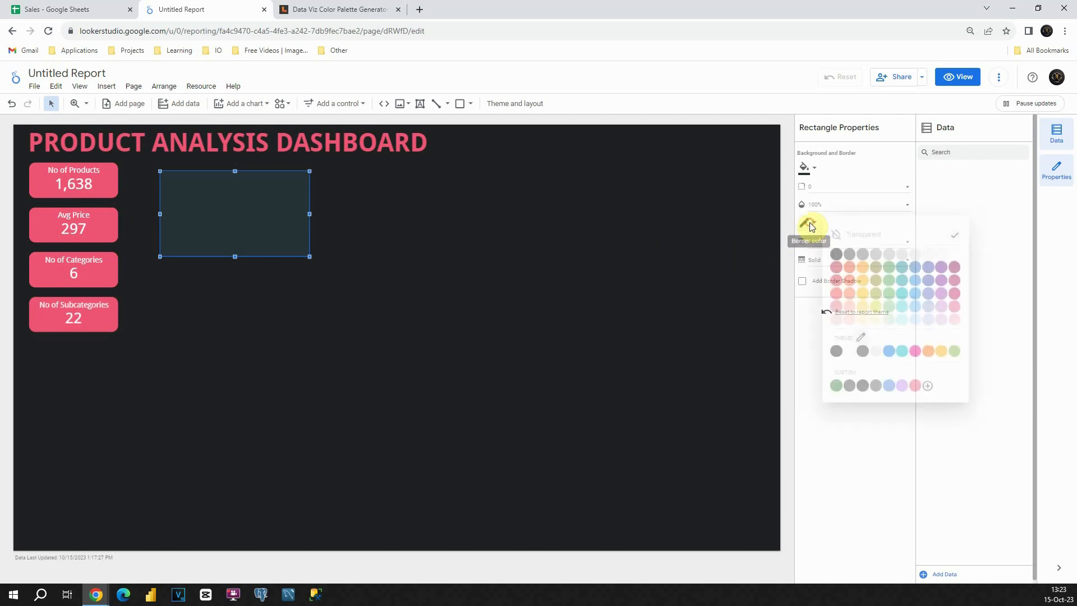
click(915, 386)
click(375, 224)
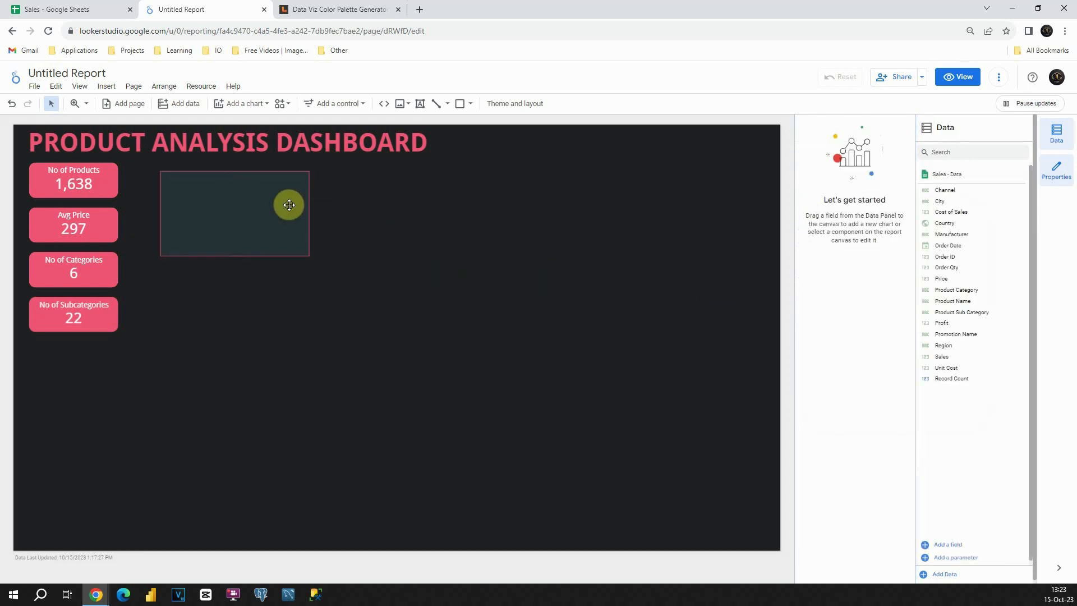
Set the rectangle's corner radius to 15
click(288, 204)
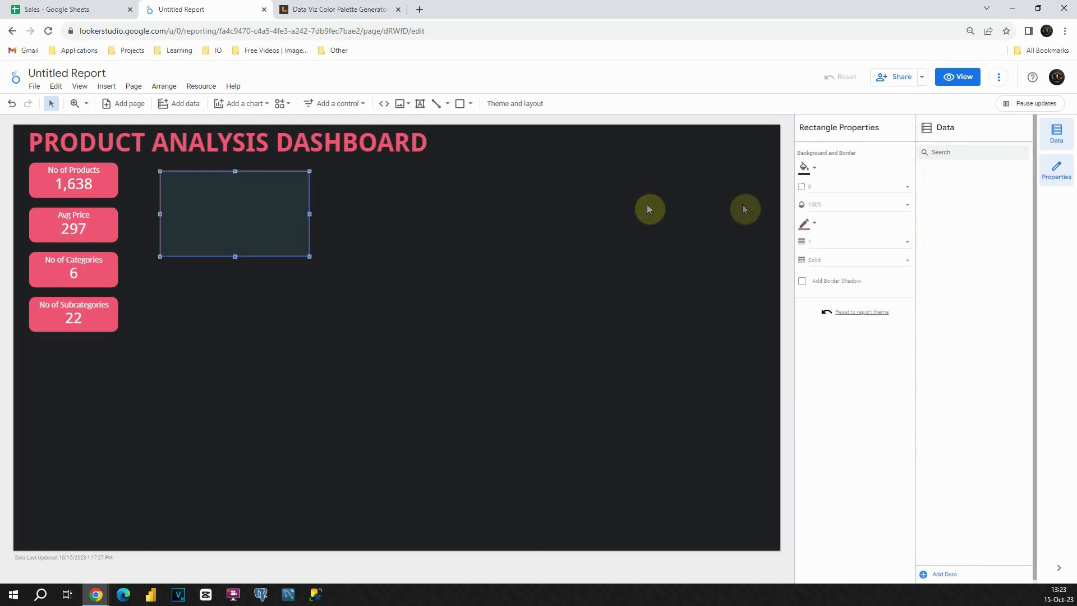
click(813, 191)
scroll(818, 258, down, 1)
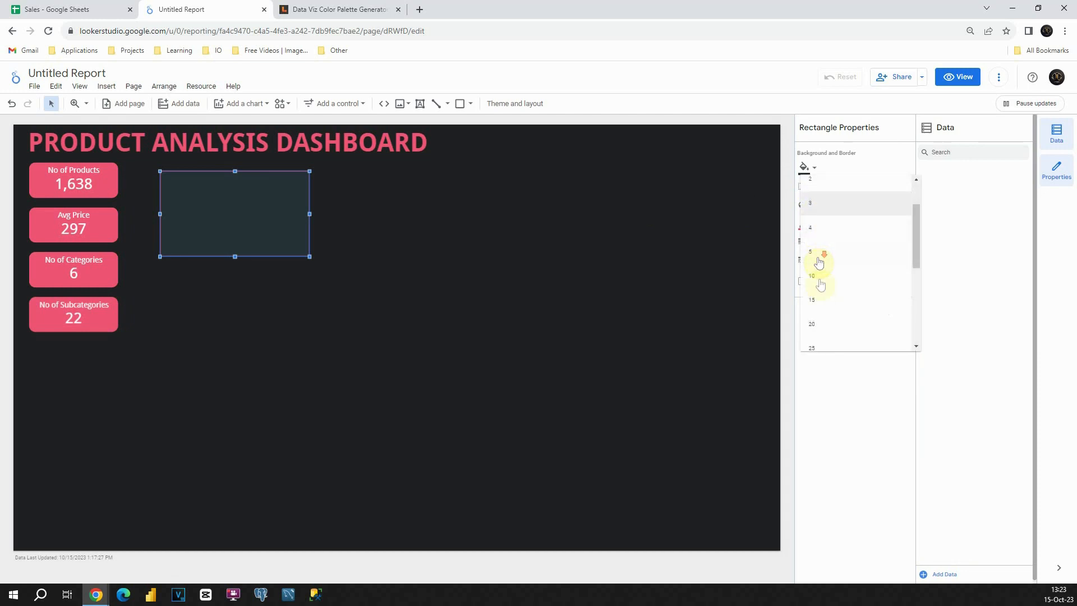
click(819, 302)
click(413, 229)
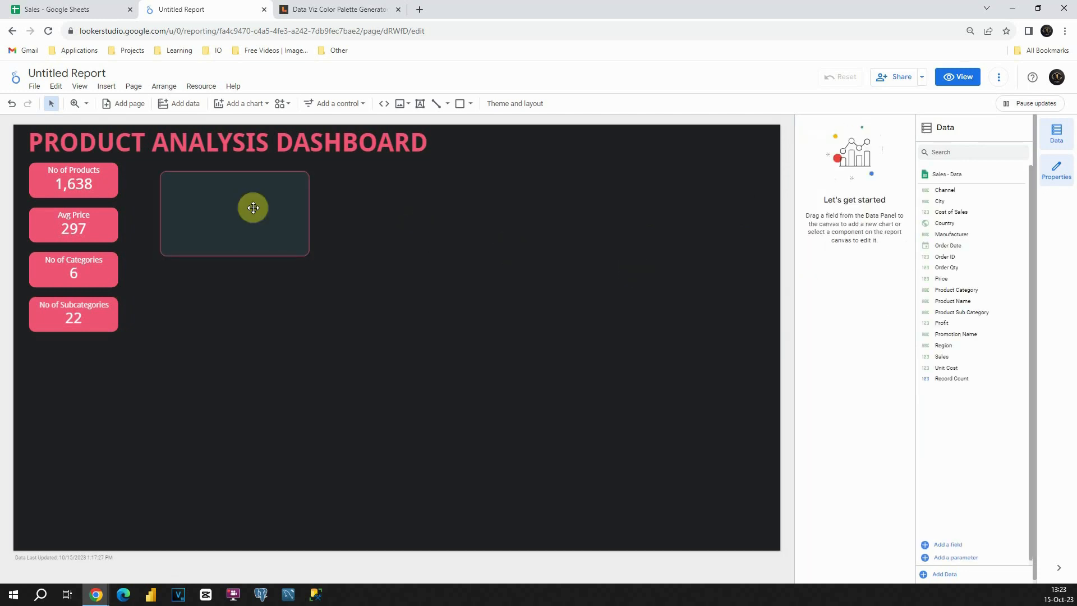
Align the rectangle with the first scorecard and enlarge it, and move the lower three scorecards up to tighten their spacing
drag(253, 207, 221, 199)
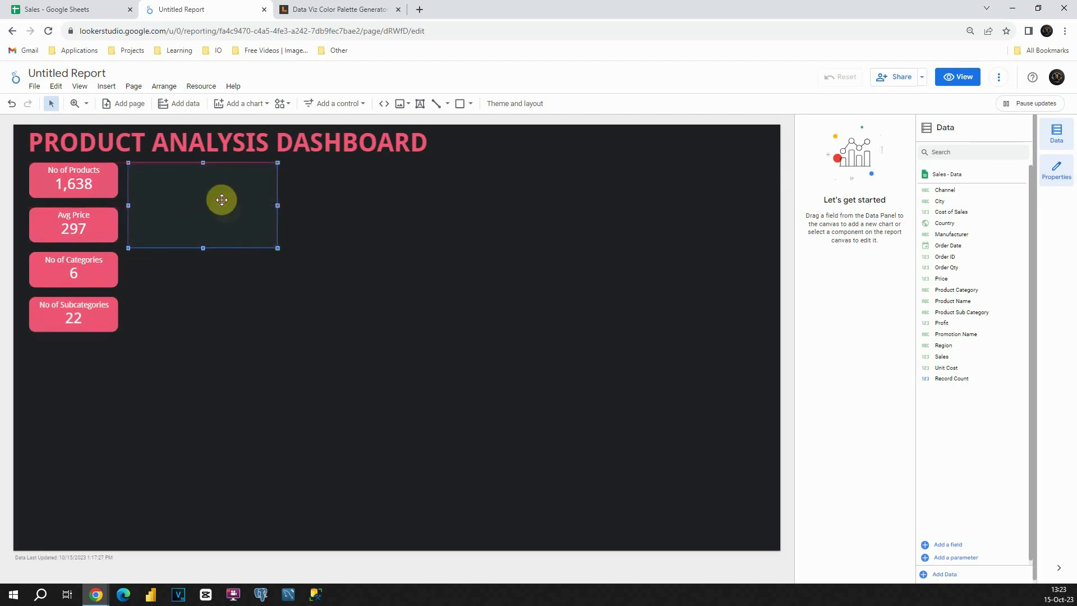
drag(276, 247, 427, 333)
drag(93, 222, 94, 219)
drag(89, 265, 90, 259)
drag(90, 316, 92, 307)
Resize the rectangle to match the scorecard column's height and extend it to nearly two thirds of the page width
click(264, 314)
drag(278, 332, 277, 324)
drag(427, 244, 490, 245)
Duplicate the rectangle and reshape the copy into a shallow band spanning the page width below the scorecards
key(ctrl+c)
key(ctrl+v)
drag(384, 259, 279, 414)
drag(217, 489, 238, 402)
drag(398, 366, 762, 366)
Duplicate the shallow band, place the copy directly beneath it, and stretch it down to near the page's lower edge
click(440, 300)
click(432, 354)
key(ctrl+c)
key(ctrl+v)
drag(359, 375, 349, 435)
drag(398, 481, 397, 542)
Duplicate the large upper rectangle into the empty space beside it, narrow the copy to fit, and align the middle band's right edge
click(457, 272)
key(ctrl+c)
key(ctrl+v)
drag(406, 269, 666, 260)
drag(397, 243, 500, 243)
click(748, 367)
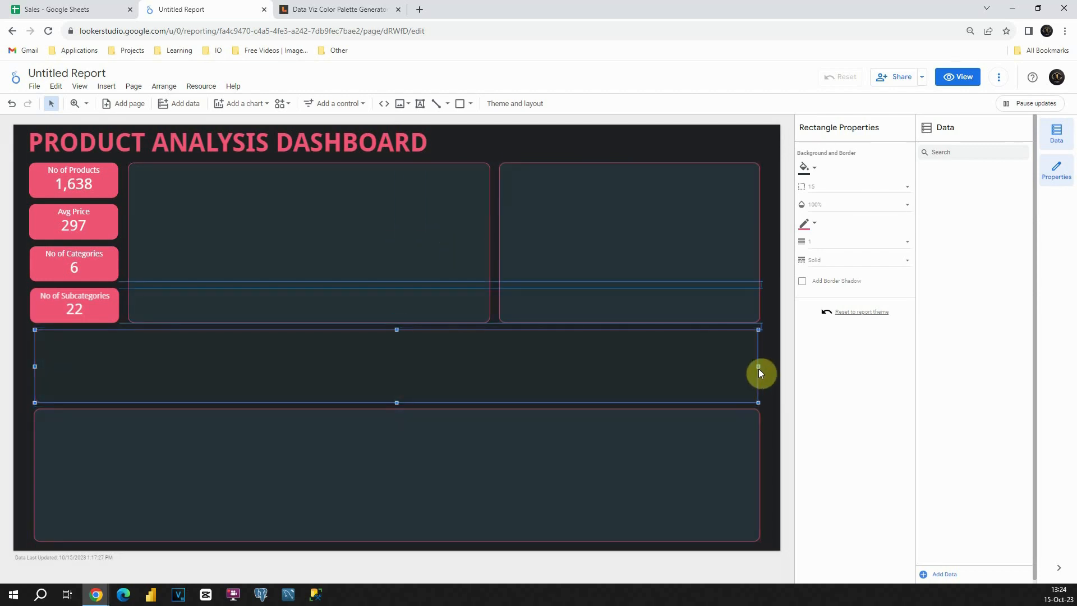
click(775, 358)
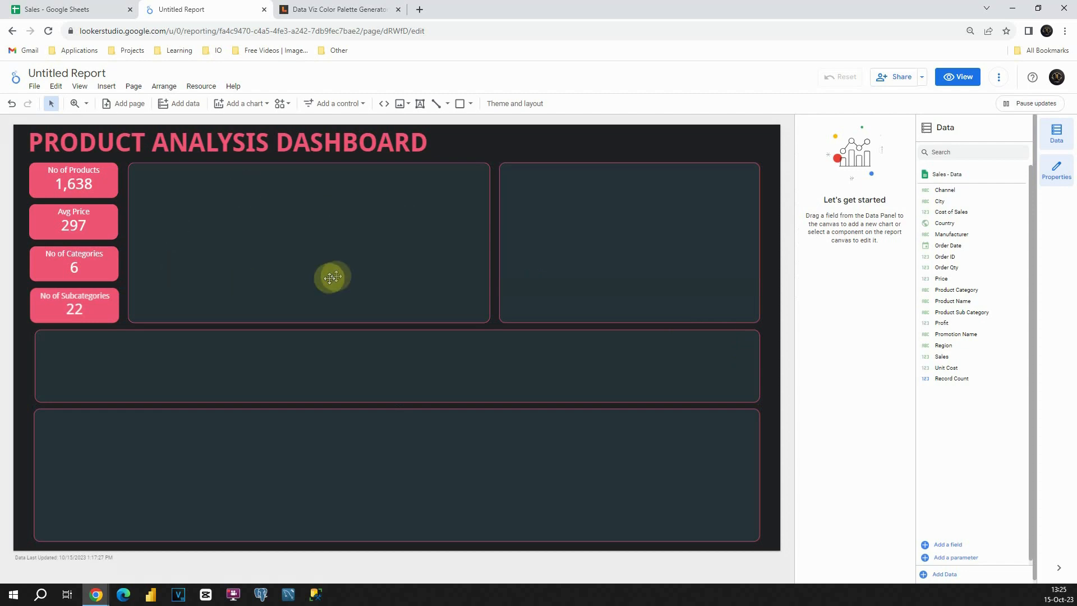
Insert a Google Maps heatmap in the large upper panel and resize it to fill the panel, leaving a gap above
click(246, 105)
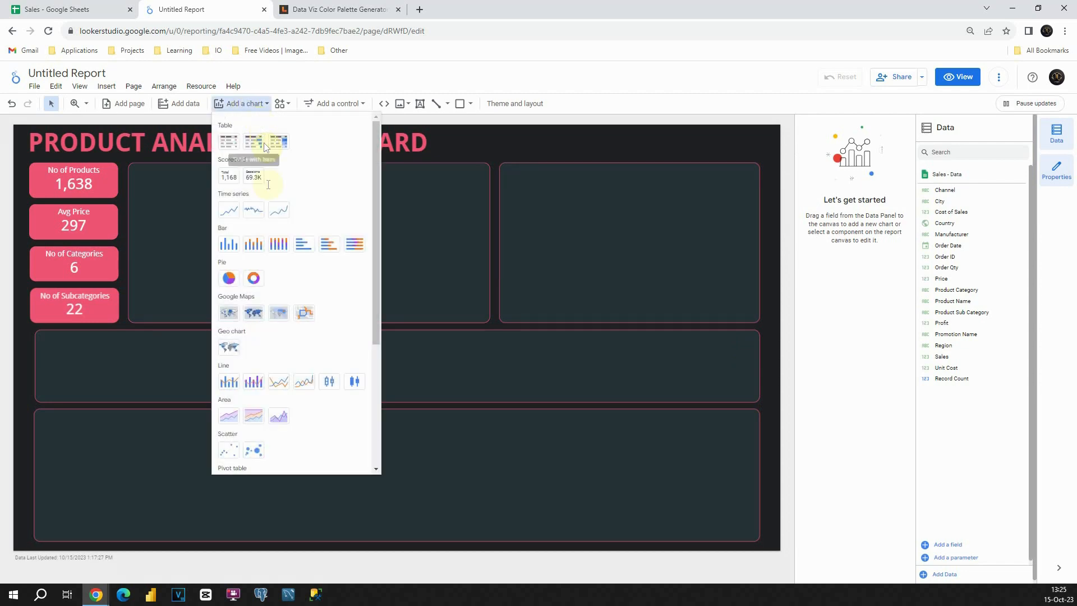
click(280, 317)
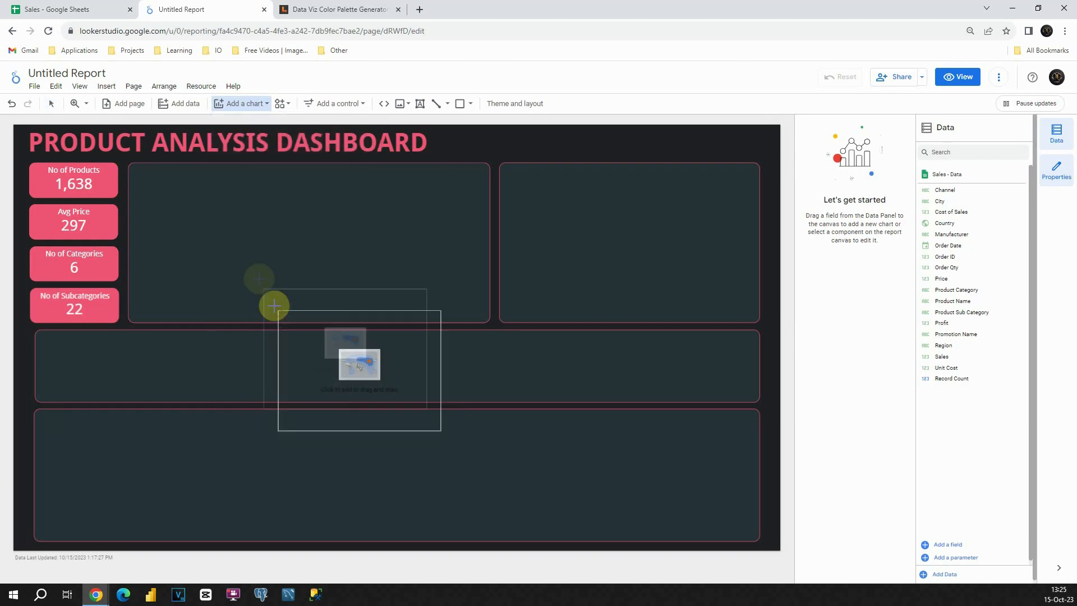
click(136, 169)
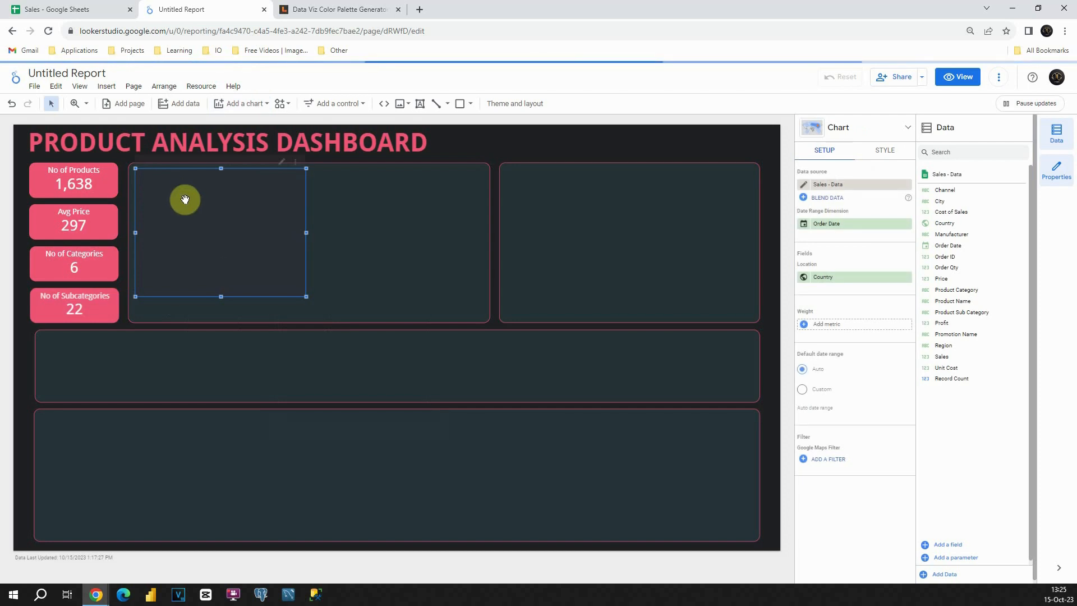
drag(185, 199, 180, 192)
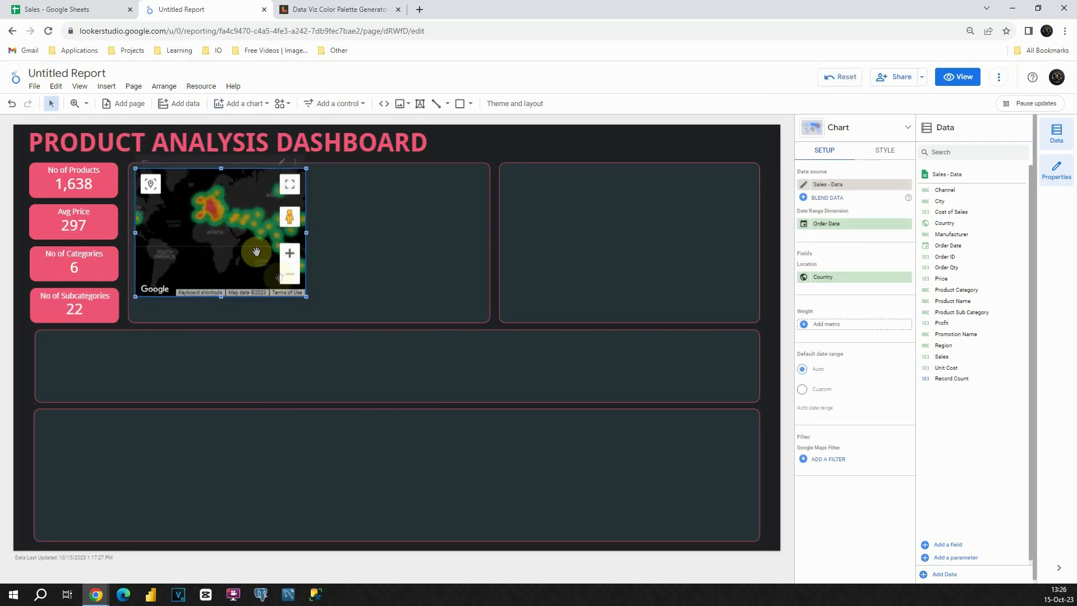
drag(302, 298, 484, 321)
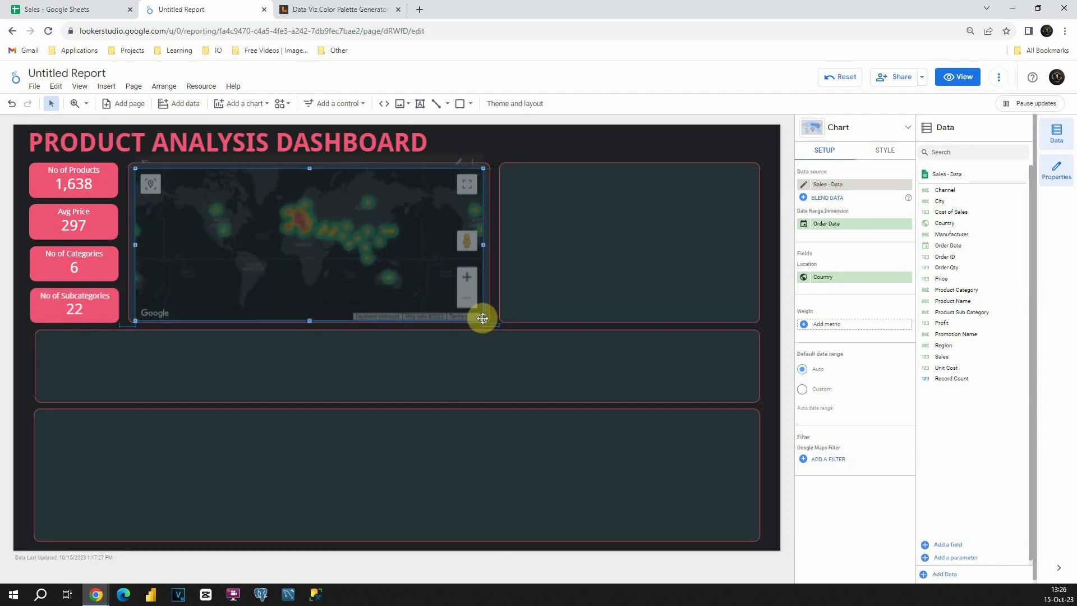
drag(483, 318, 482, 318)
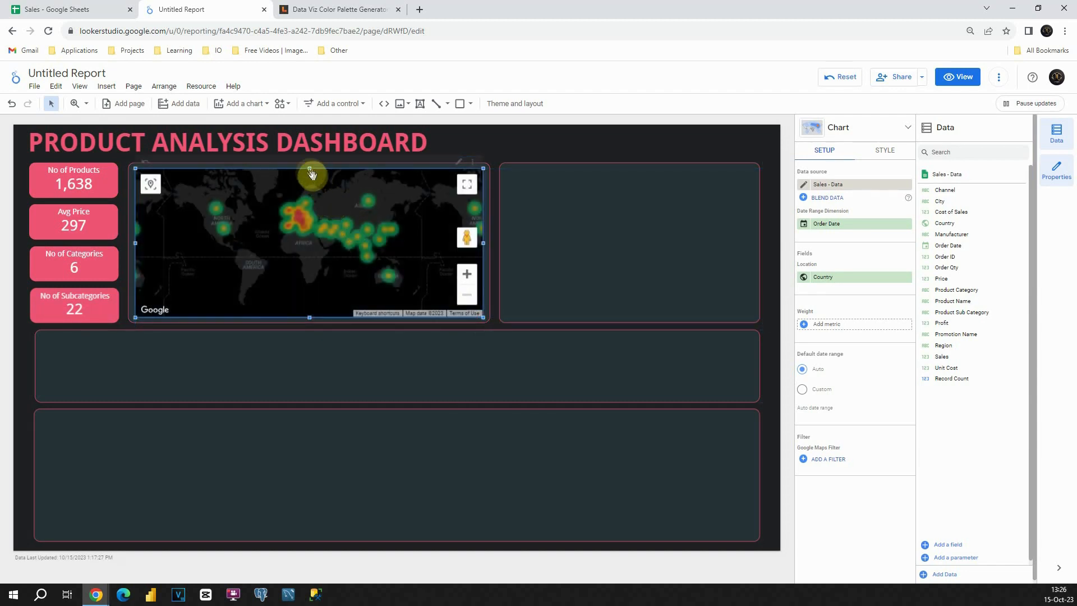
drag(309, 169, 303, 180)
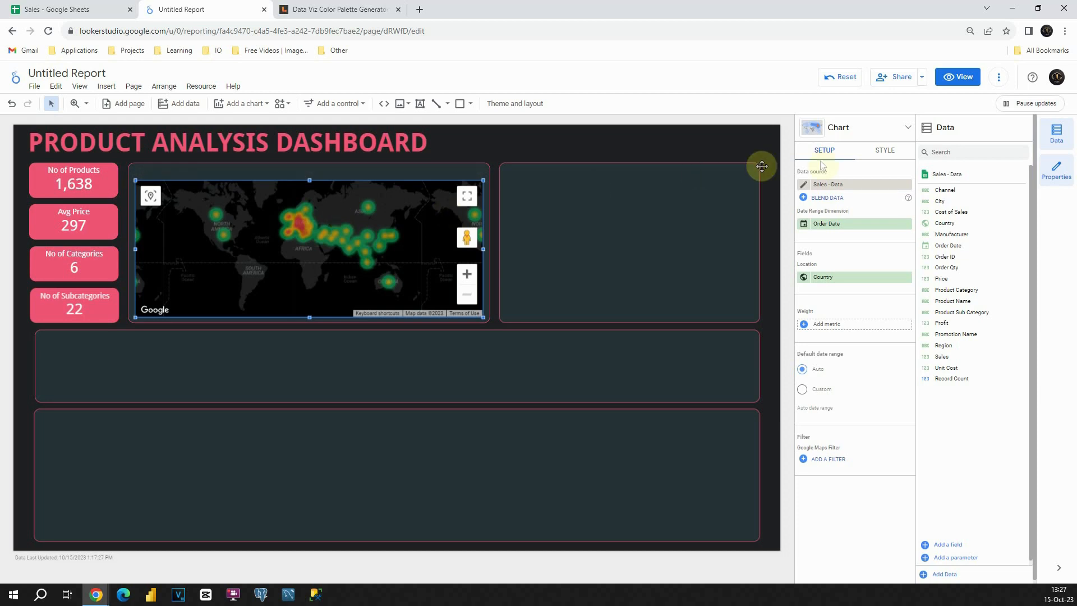
Set the map's background layer type to Satellite
click(877, 156)
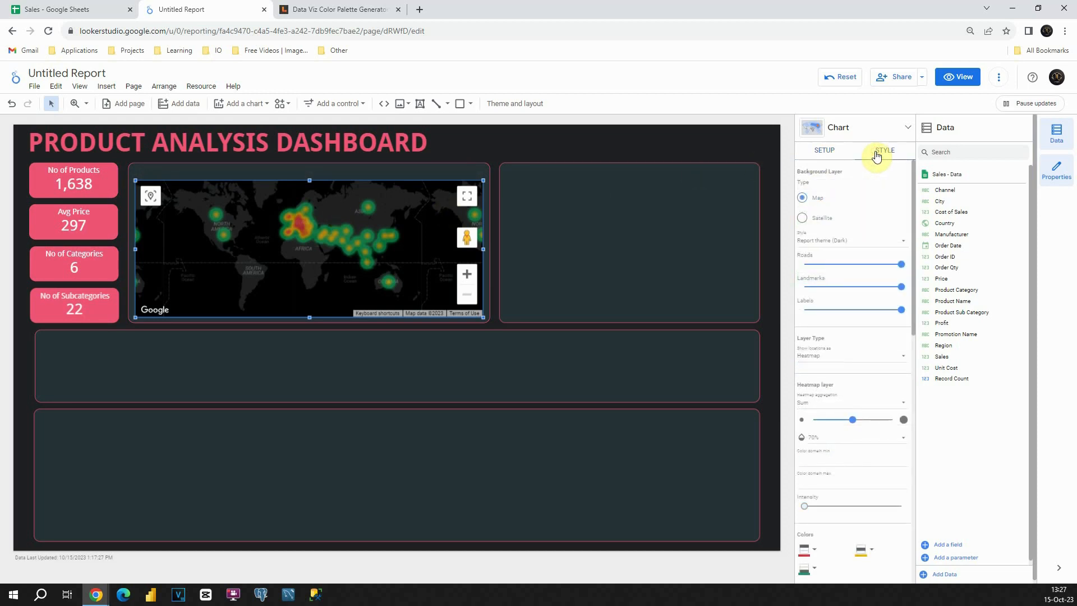
click(804, 218)
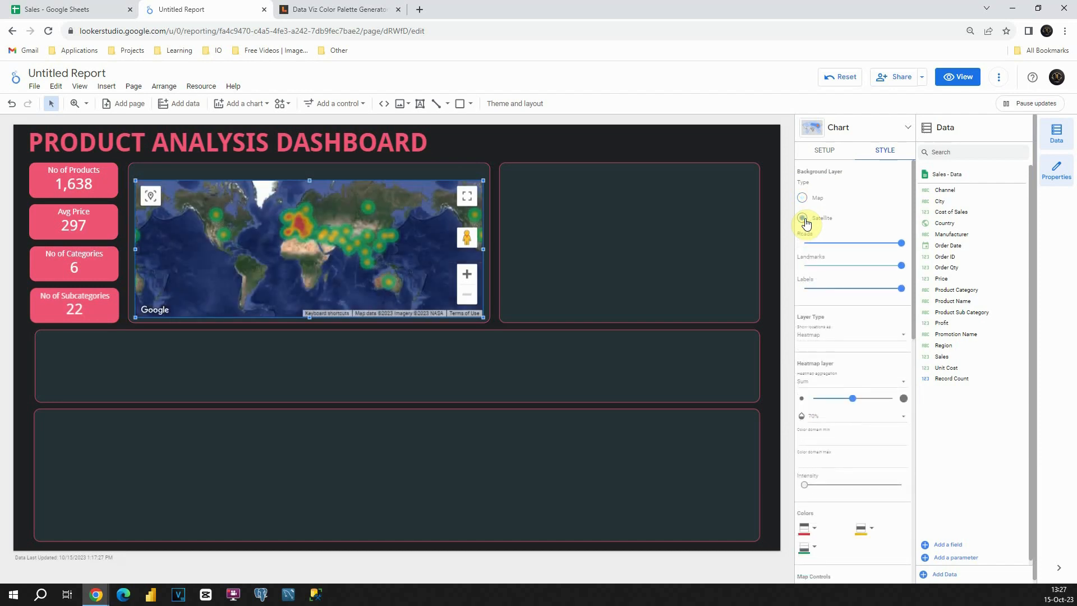
Set the heatmap's weight metric to Profit and replace its location field with City
click(820, 153)
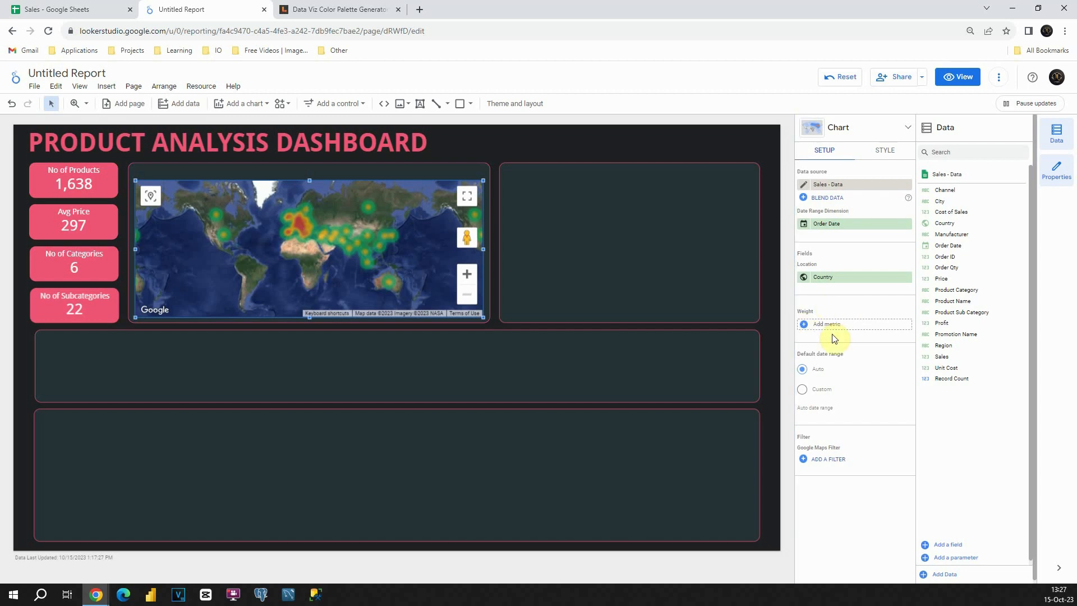
drag(943, 323, 834, 331)
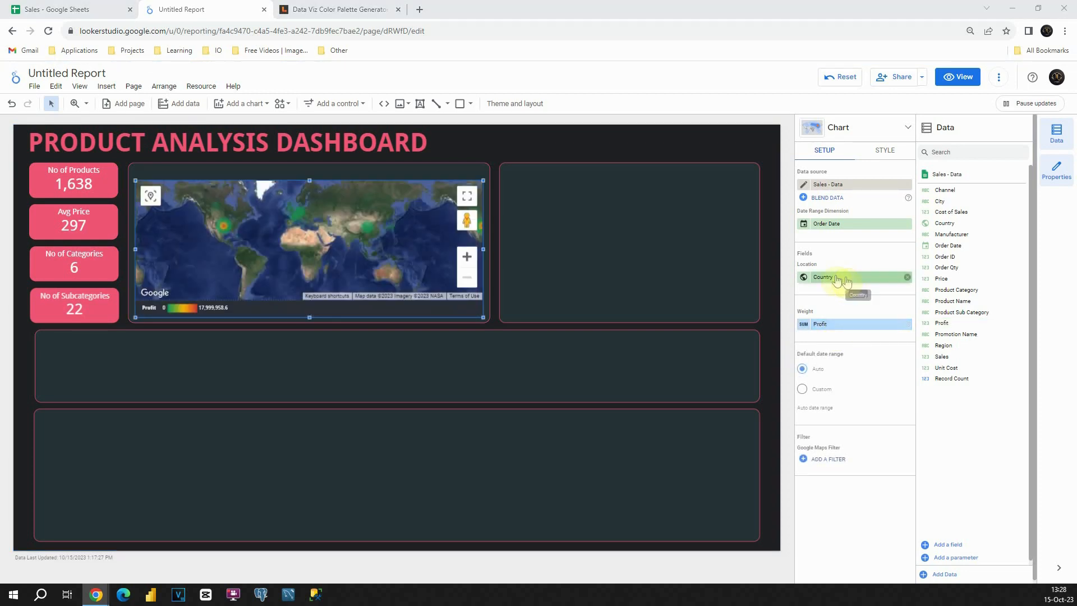
drag(960, 200, 845, 281)
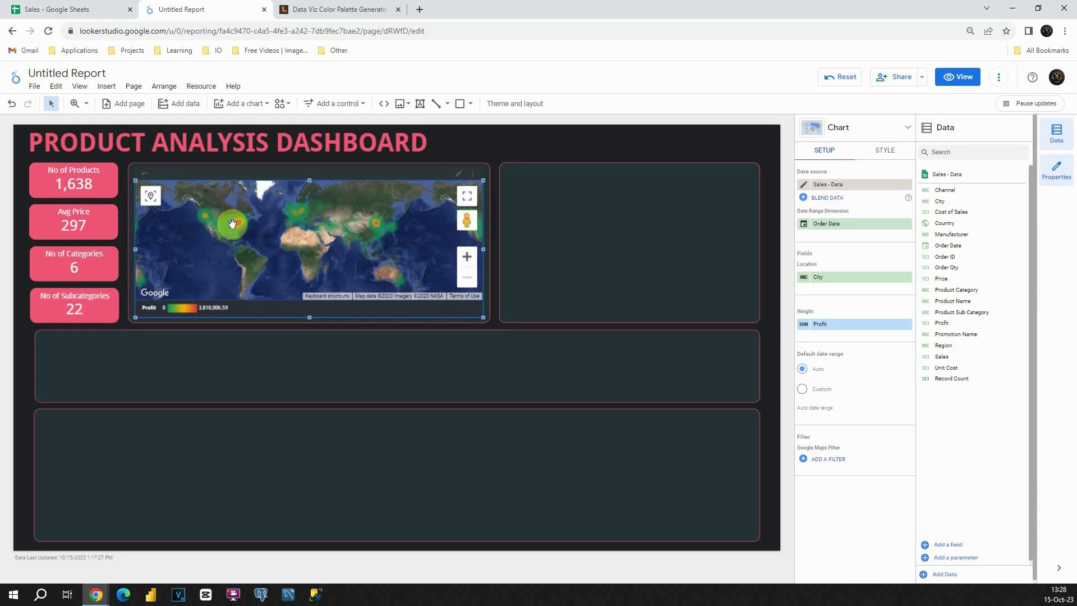
Try the Bubbles layer type on the map and switch it back to Heatmap
click(872, 152)
scroll(854, 254, down, 1)
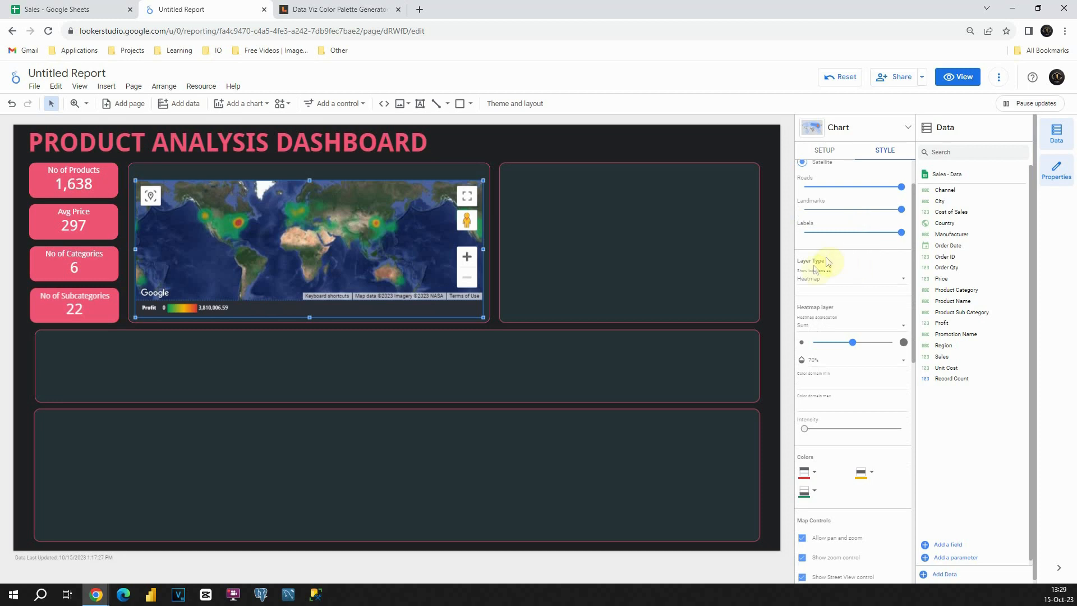
click(840, 280)
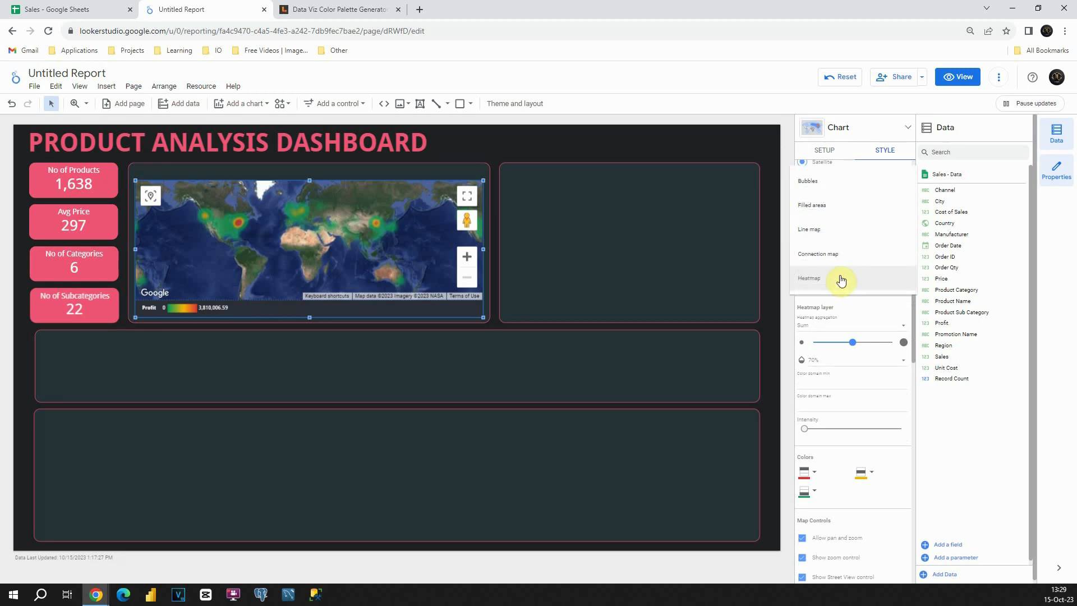
click(823, 187)
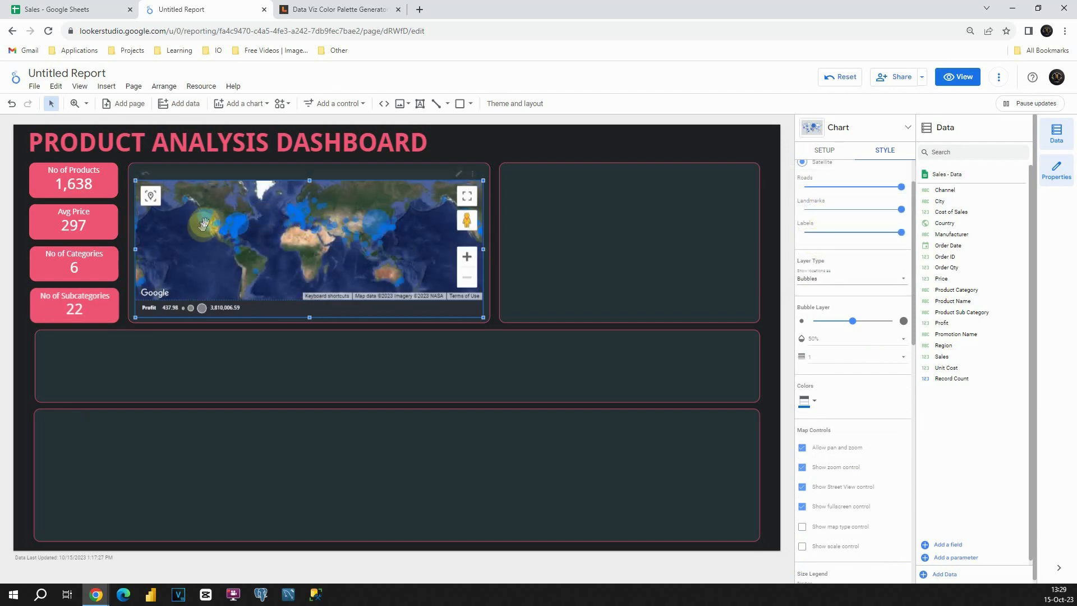
click(846, 279)
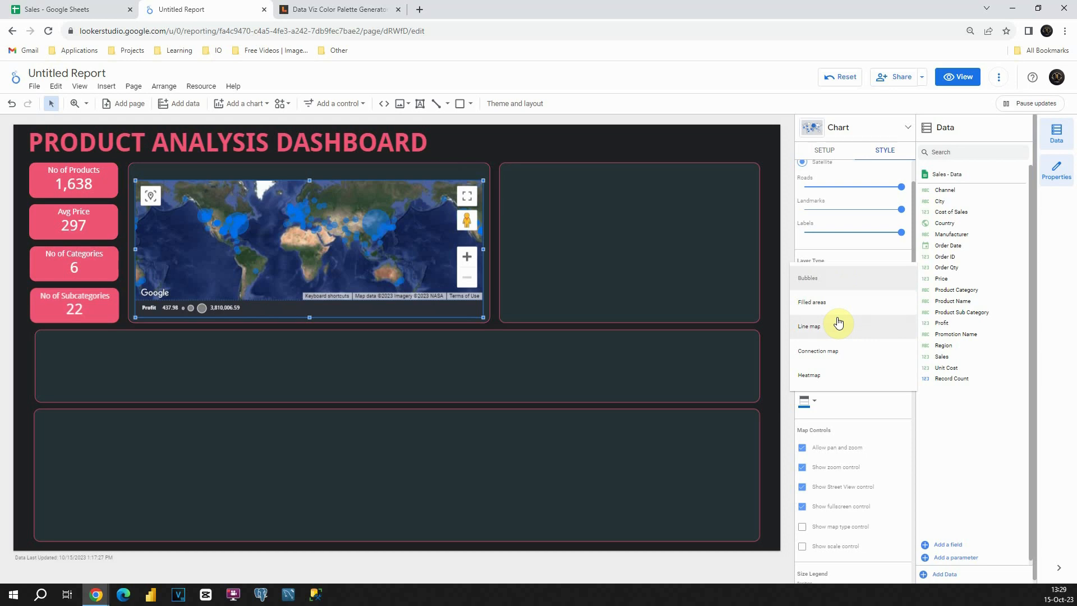
click(834, 375)
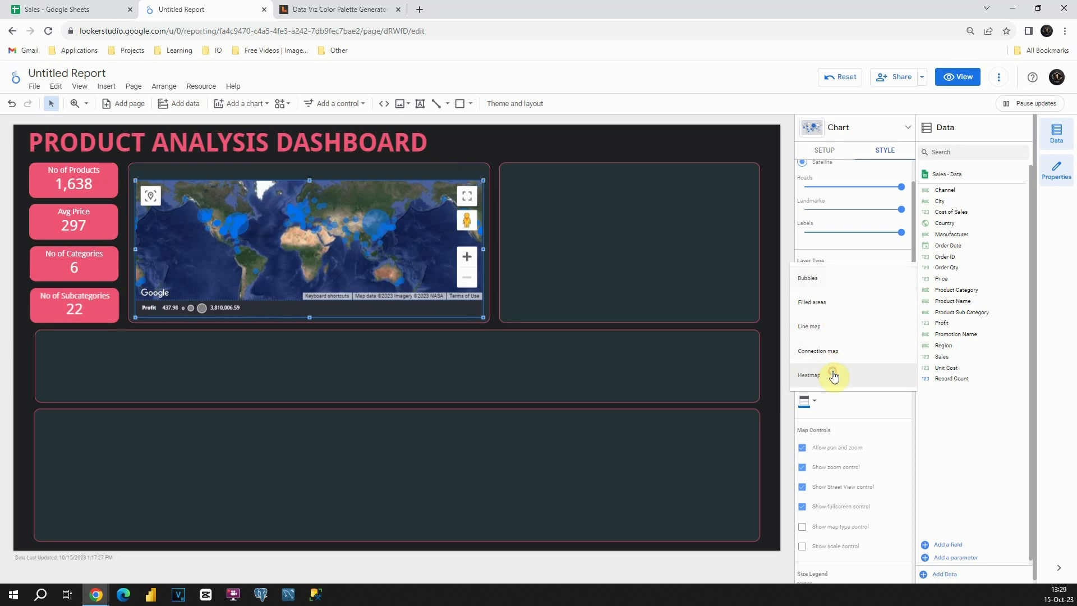
Enlarge the heatmap's point radius to near its maximum and raise the intensity slightly
drag(854, 343, 866, 344)
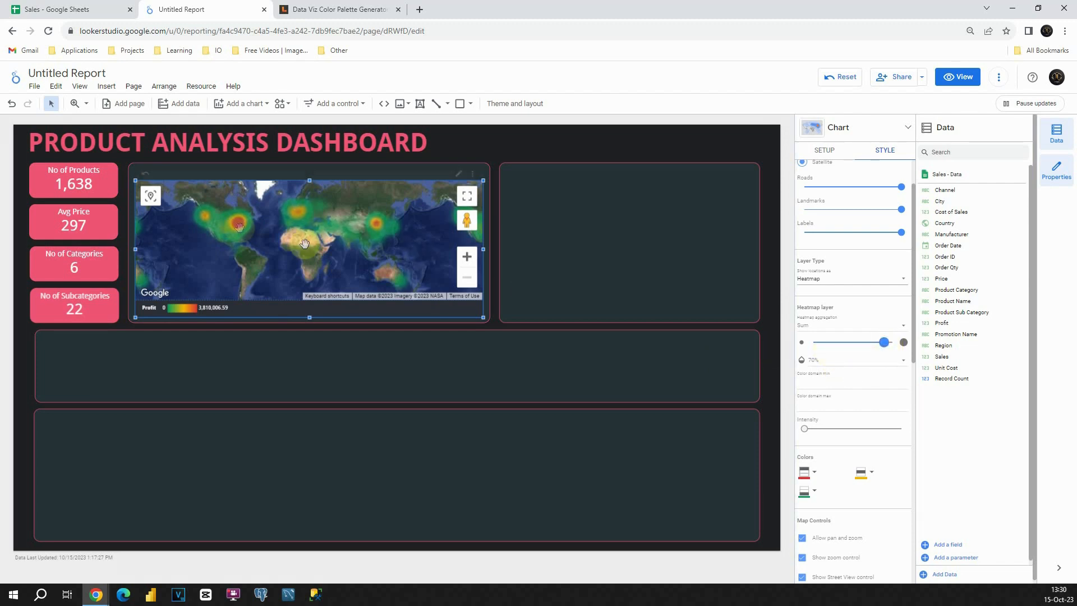
scroll(847, 380, down, 2)
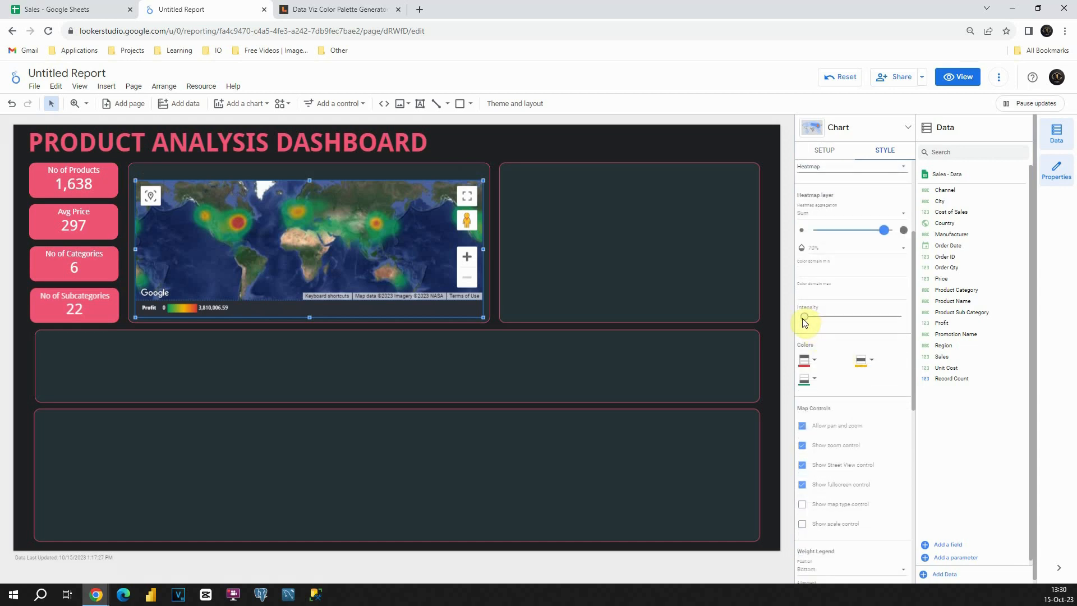
drag(812, 317, 814, 318)
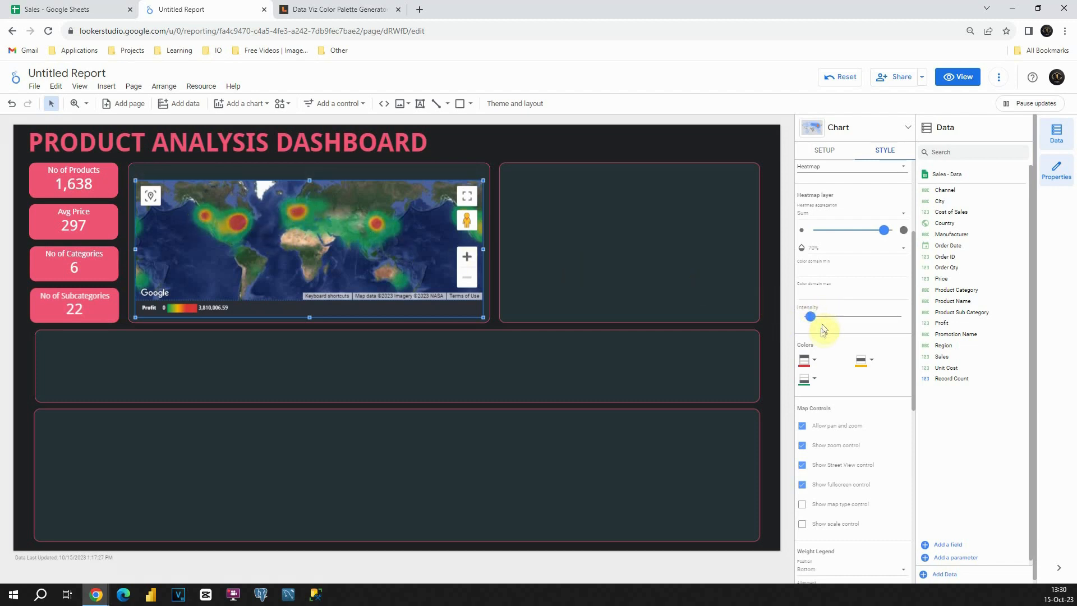
Set the heatmap's maximum colour to green and its minimum colour to orange
click(815, 359)
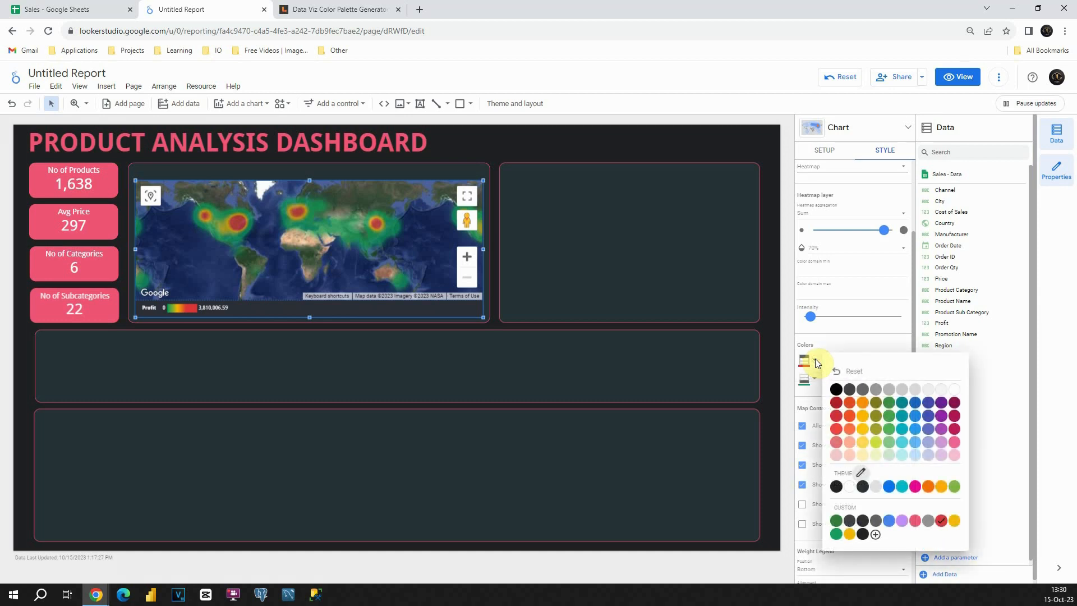
click(877, 402)
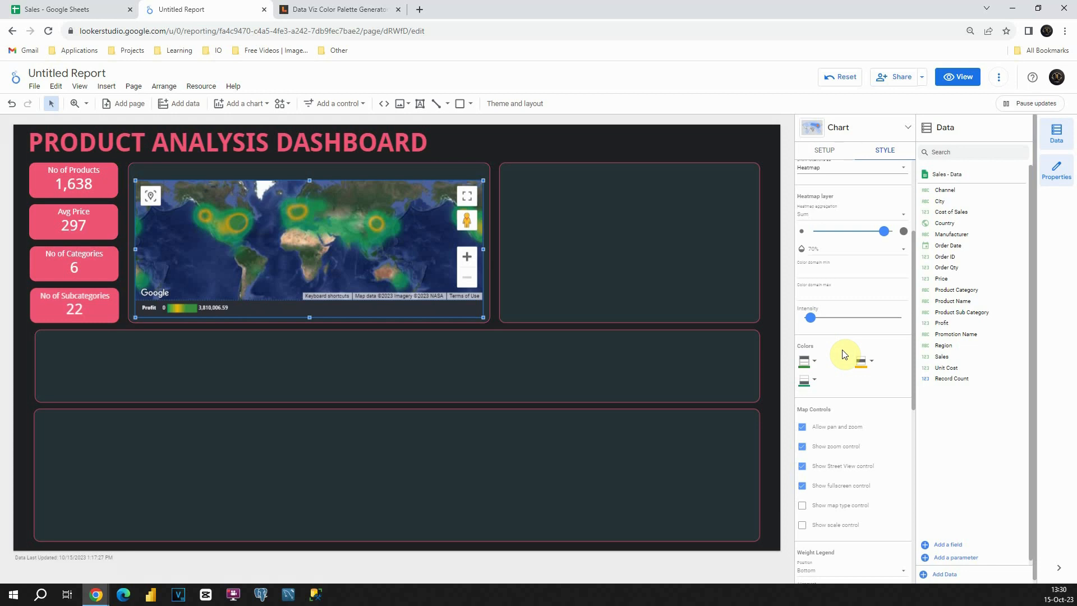
click(815, 383)
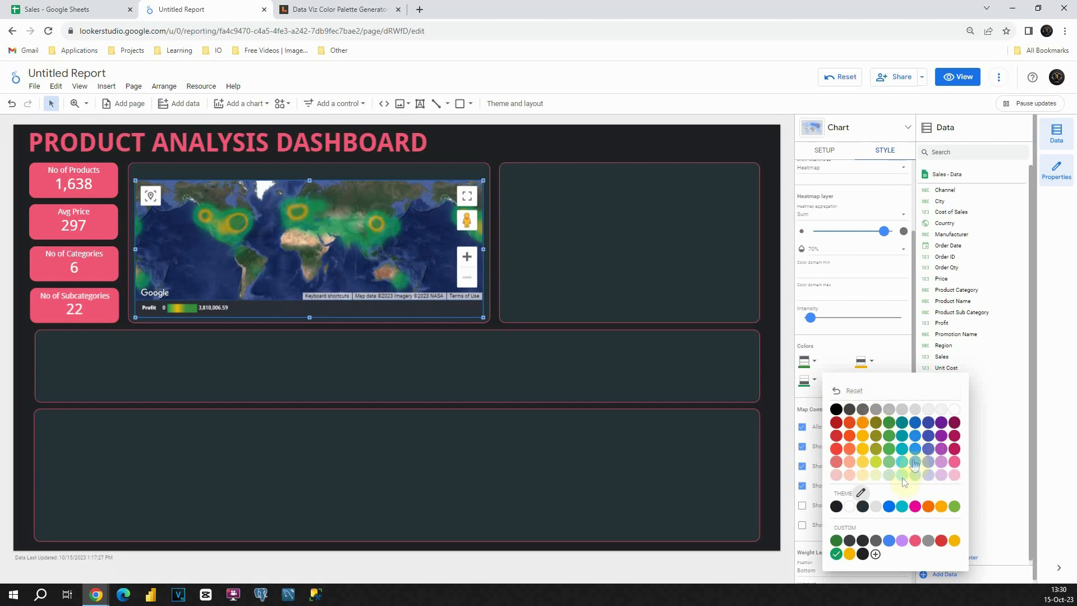
click(926, 508)
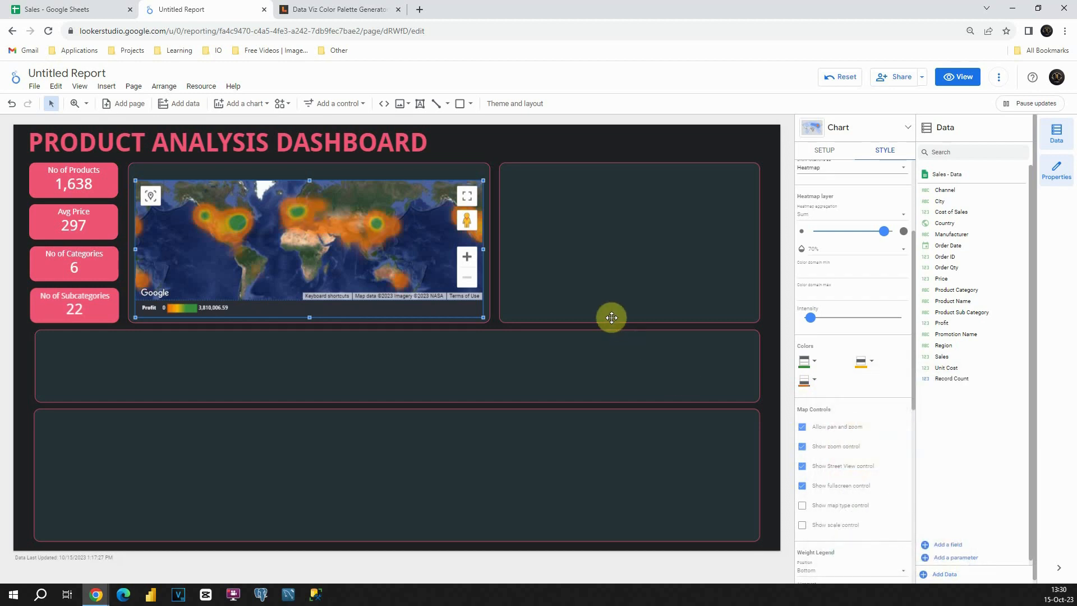
click(771, 296)
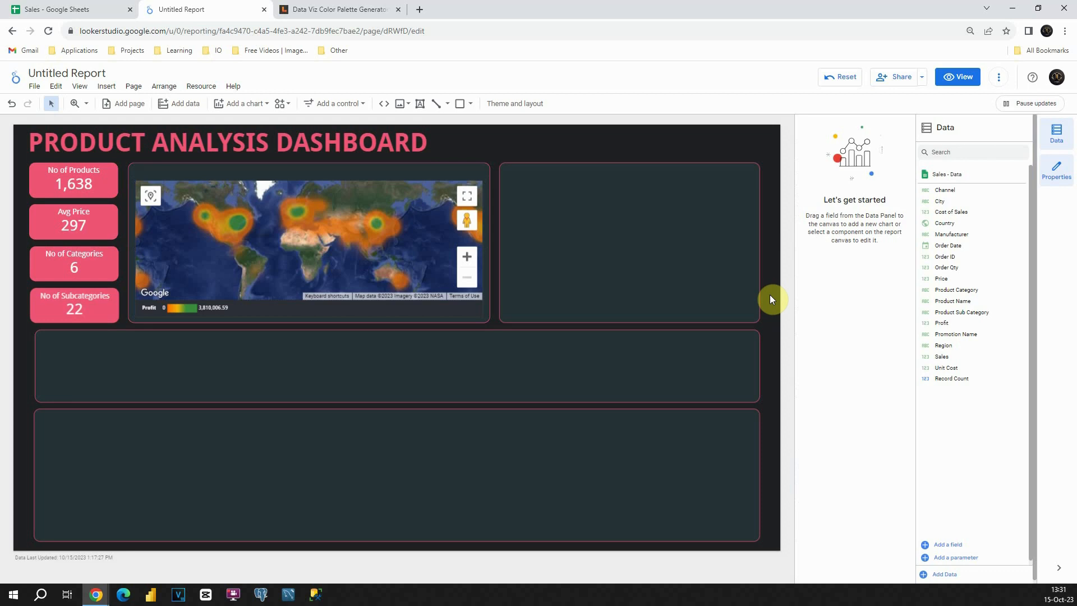
Duplicate the empty panel beside the map, shrink the copy to a narrow strip and fill it with dark grey
click(747, 212)
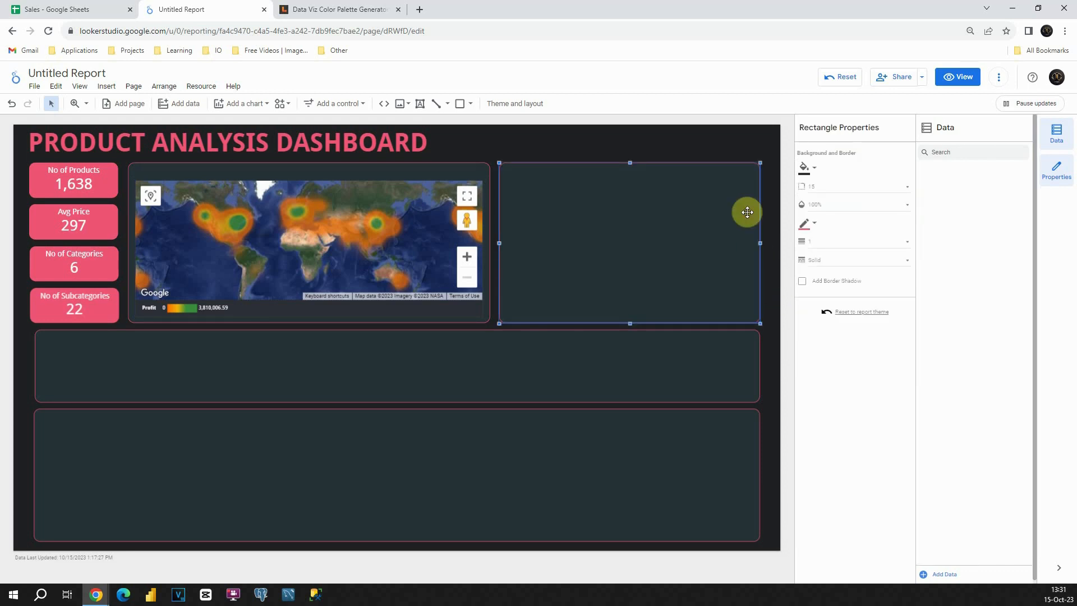
key(ctrl+d)
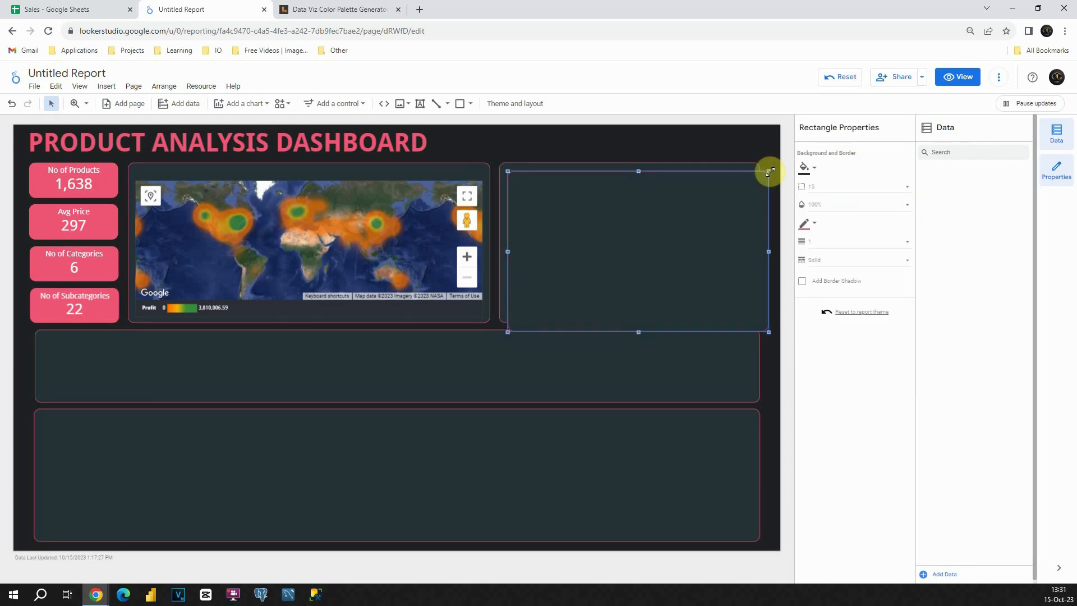
drag(768, 171, 716, 223)
click(808, 168)
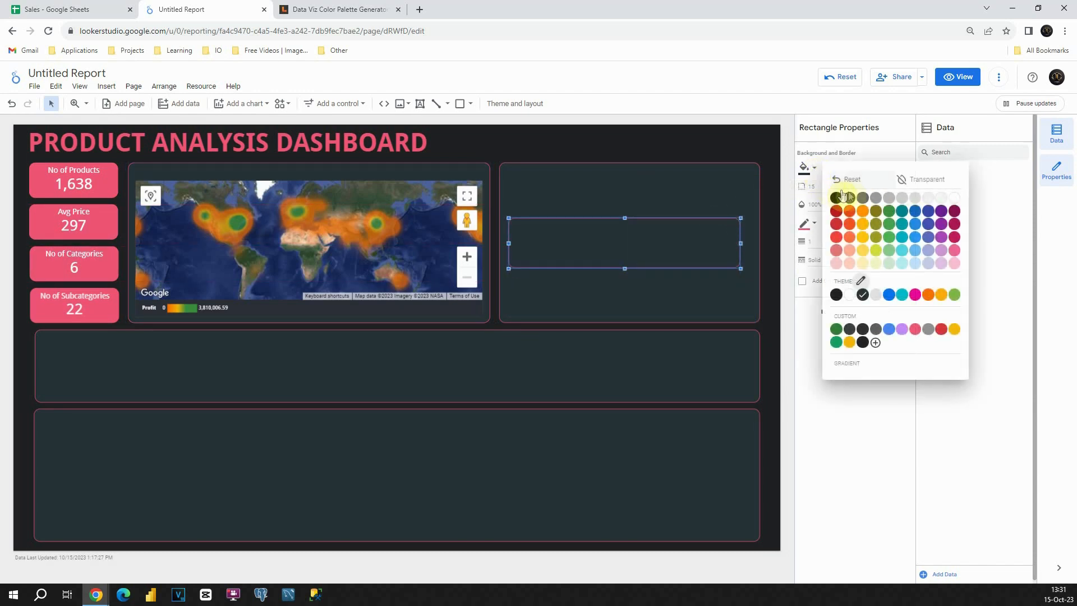
click(861, 198)
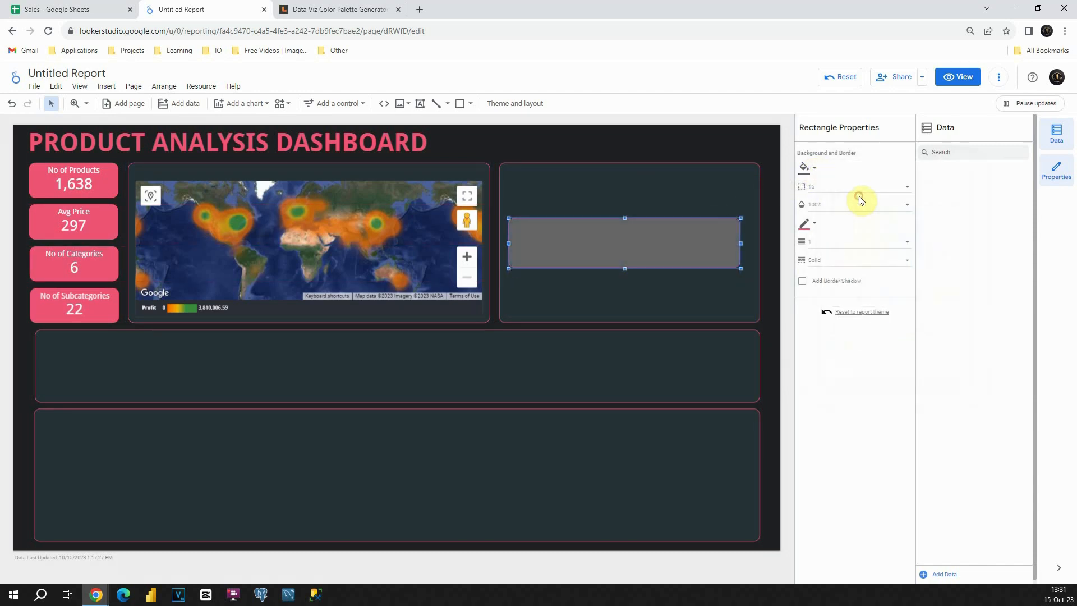
Set the grey strip's opacity to 20% and make its border transparent
click(832, 205)
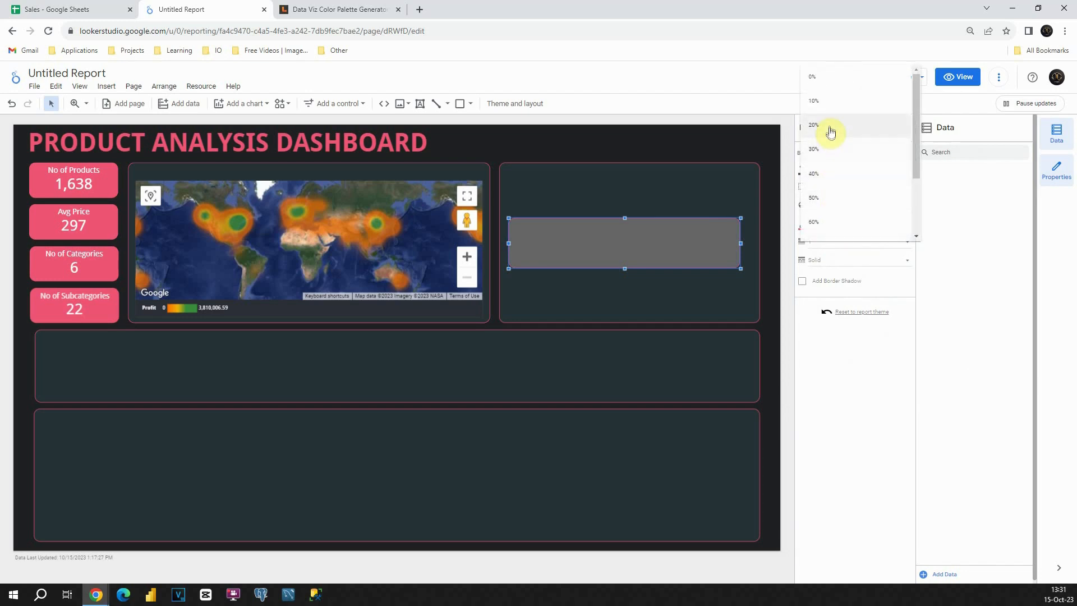
click(831, 127)
click(770, 233)
click(708, 237)
click(809, 223)
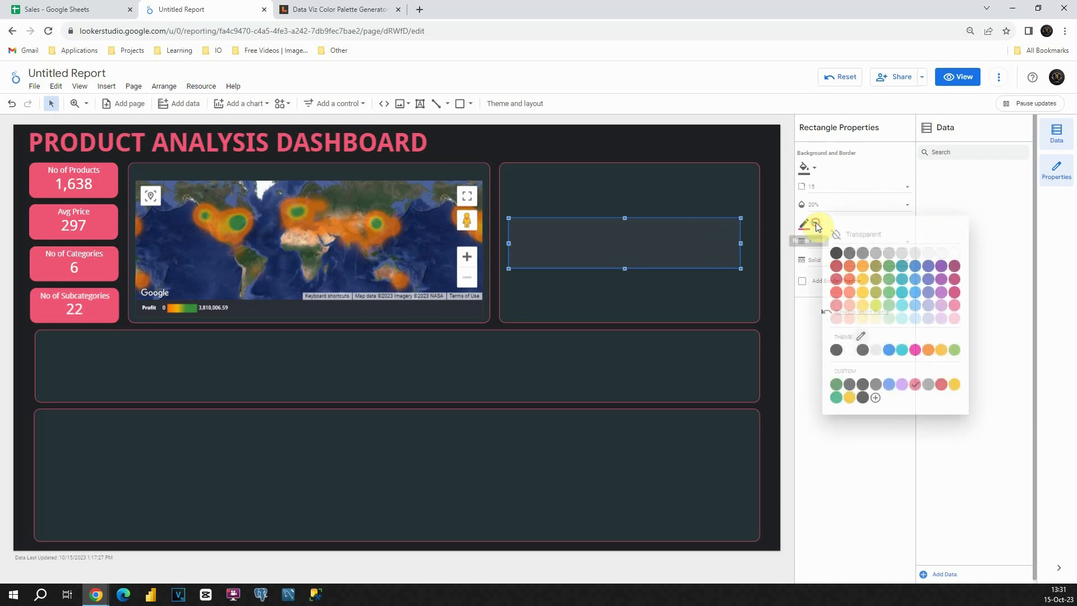
click(839, 236)
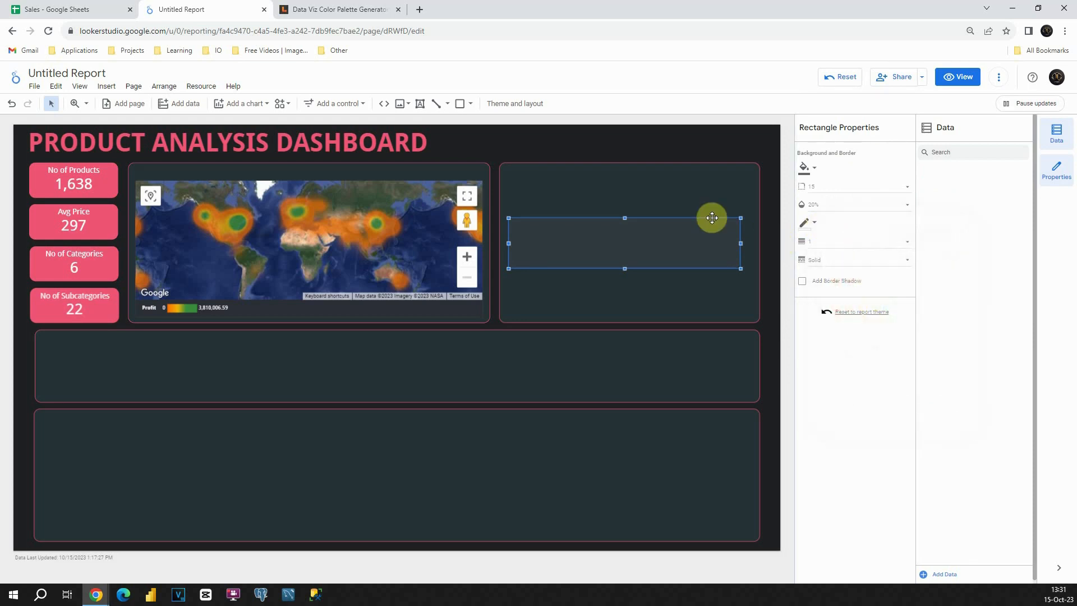
Fit the grey strip above the heatmap at the map's full width and lower the map's upper edge to leave a gap
drag(626, 268, 269, 168)
drag(368, 173, 483, 178)
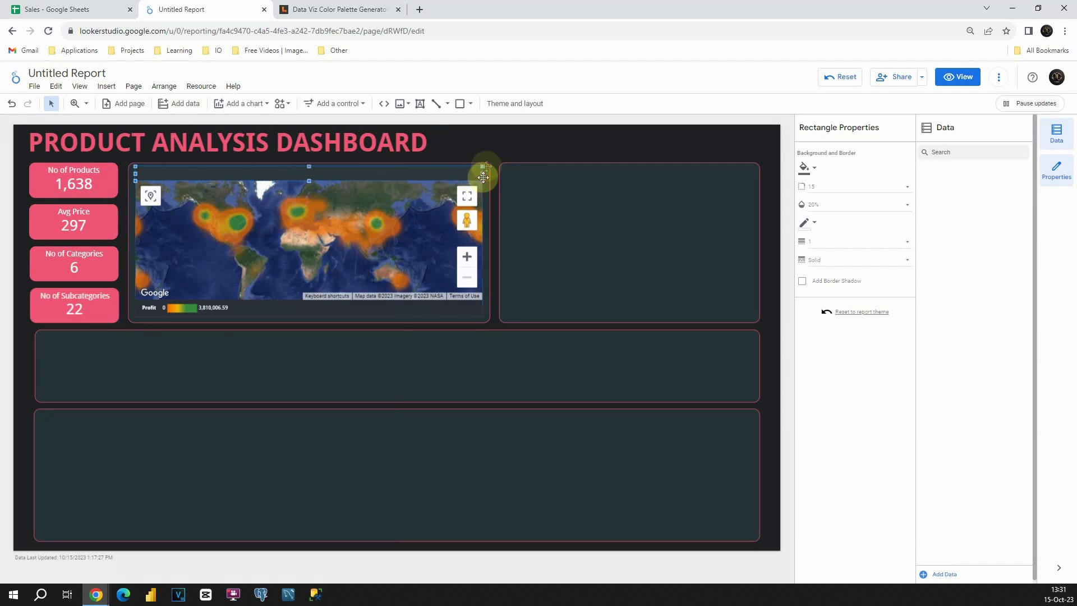
click(497, 153)
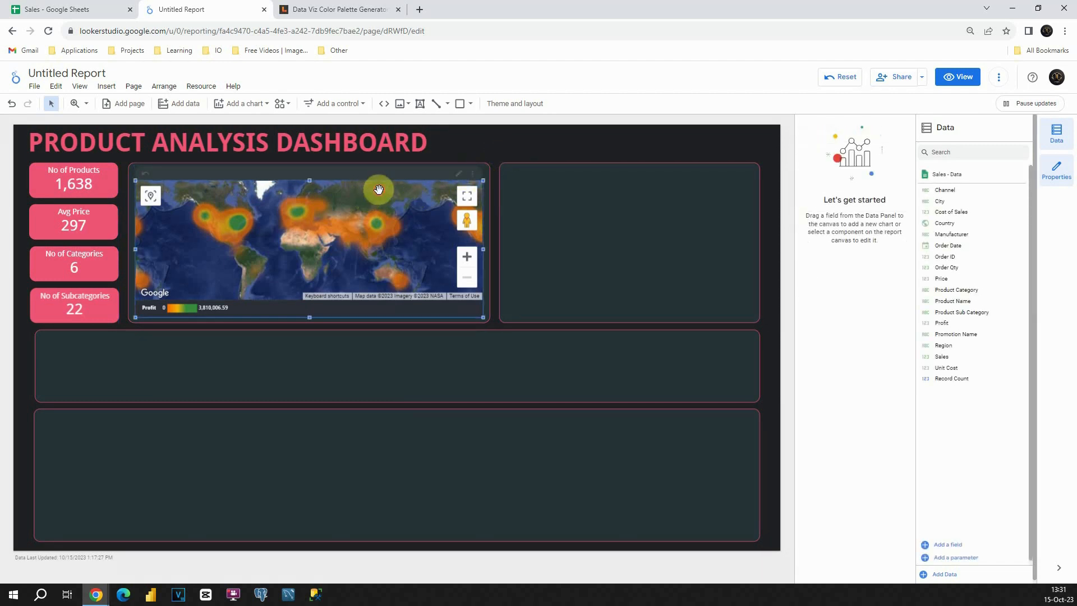
click(328, 184)
drag(309, 180, 310, 189)
click(478, 148)
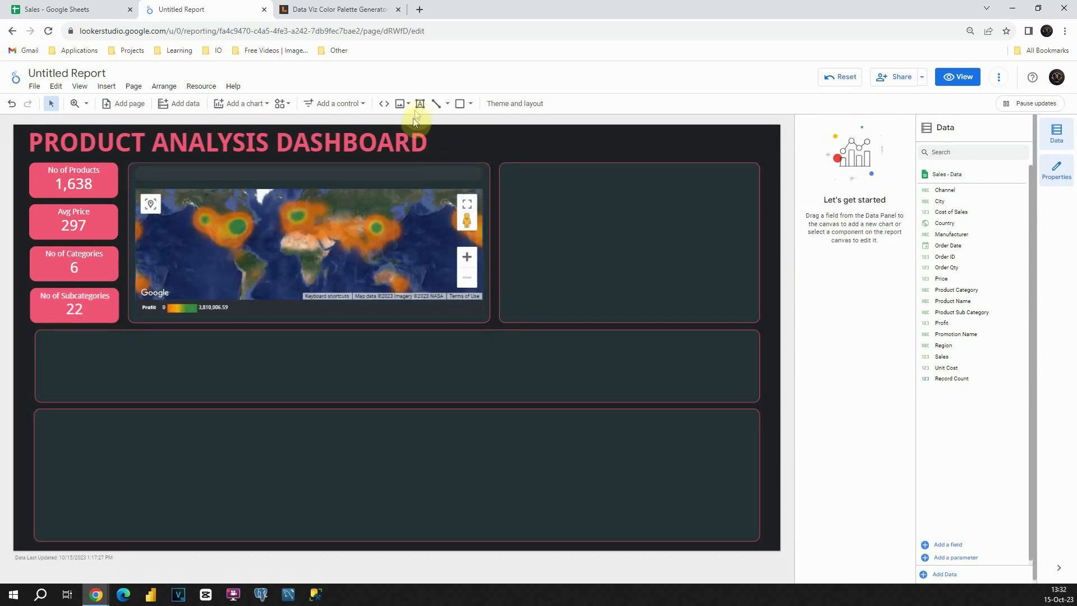
Add a text box beside the dashboard title reading "Product Profitability by Location" and resize it to fit on one line
click(420, 104)
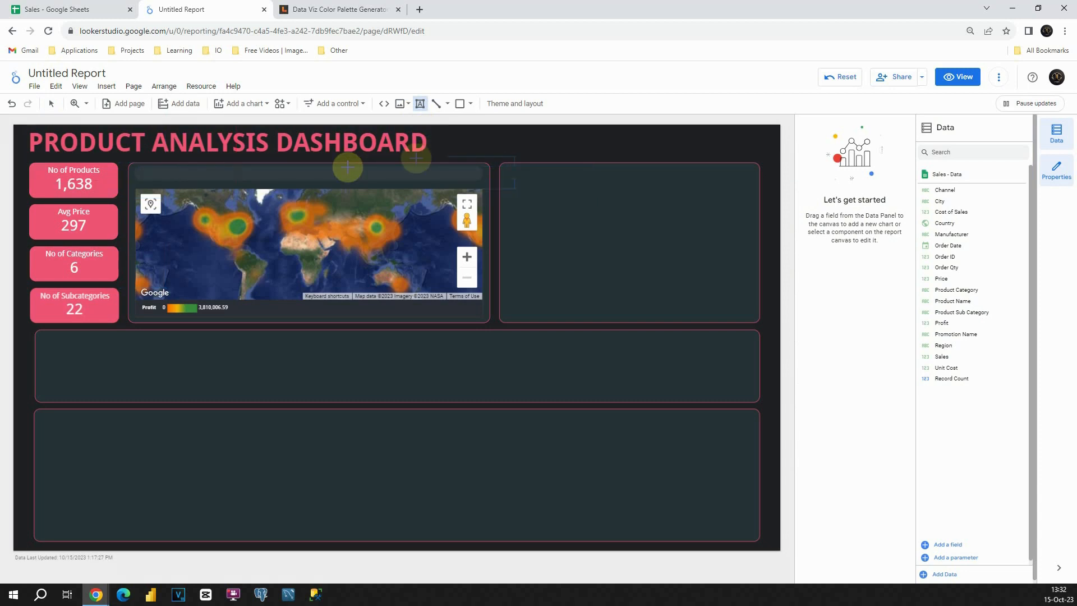
drag(460, 141, 504, 162)
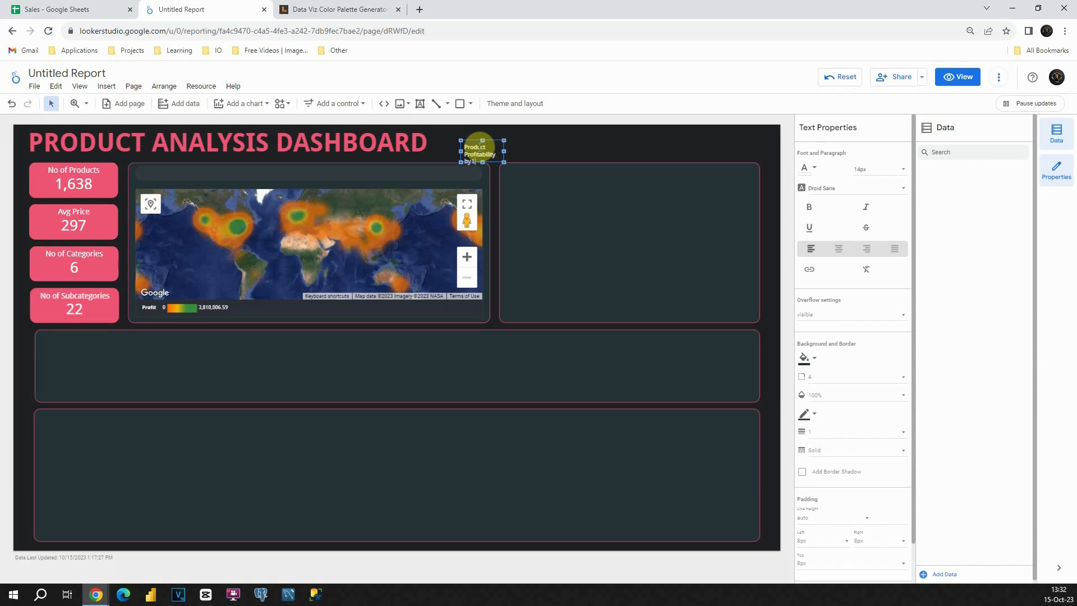
drag(504, 150, 582, 148)
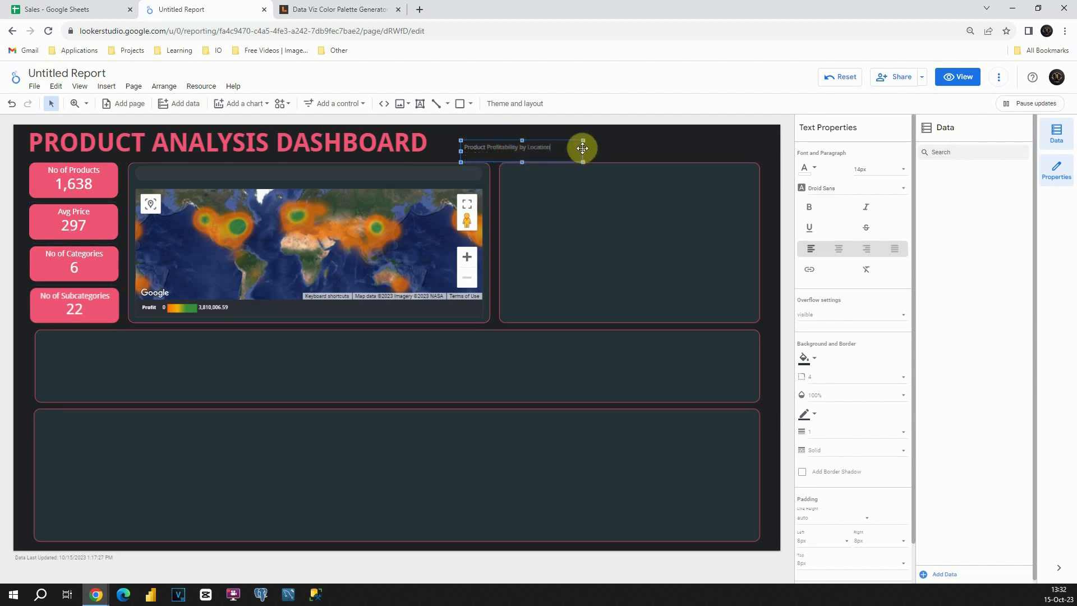
drag(524, 161, 523, 156)
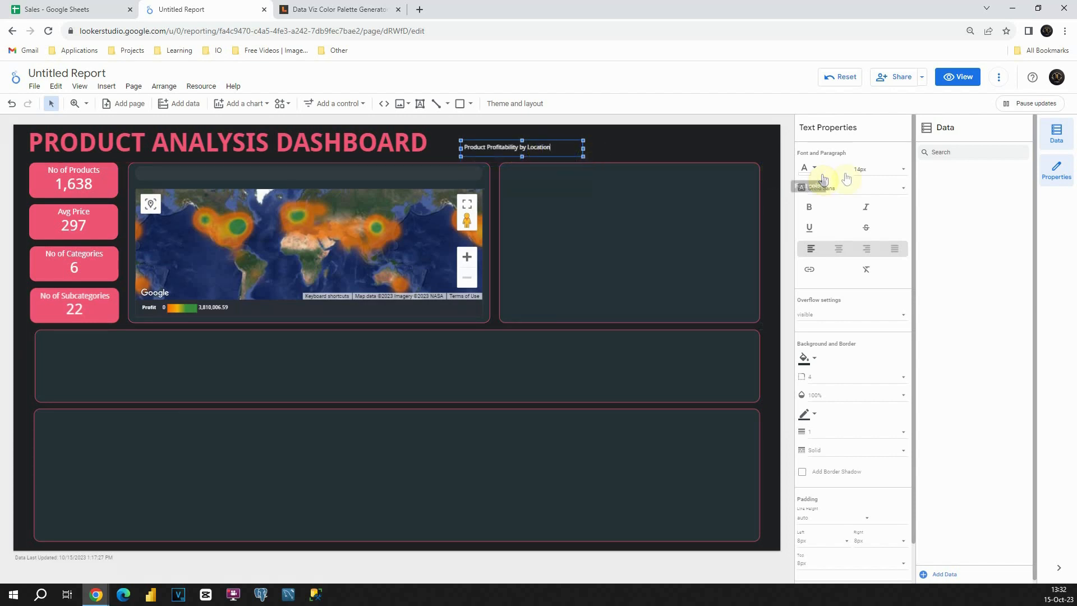
Set the "Product Profitability by Location" text to a font size of 18px
click(877, 172)
click(872, 194)
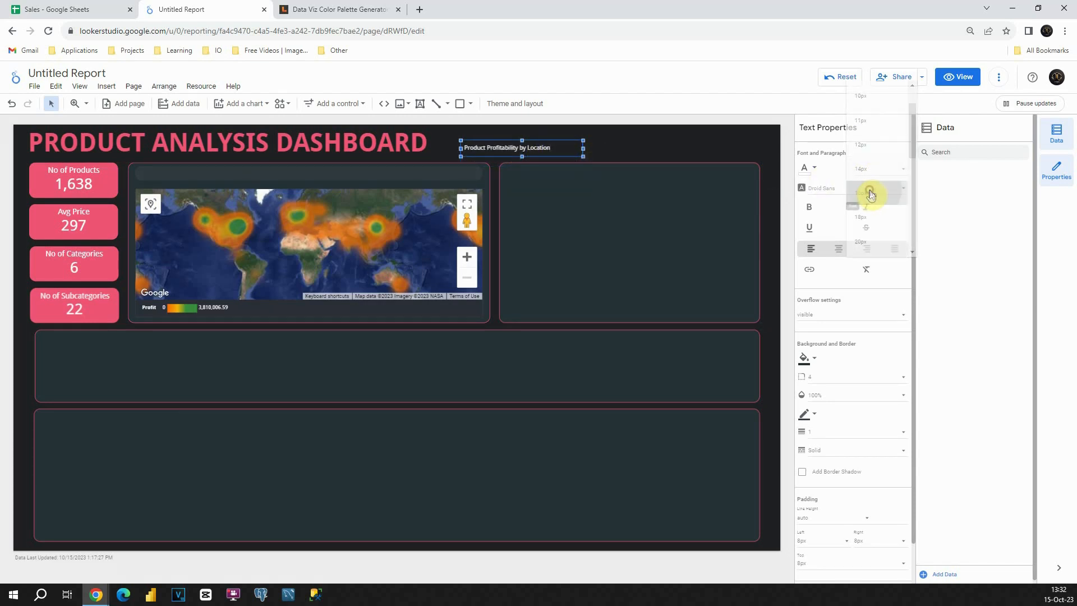
click(886, 175)
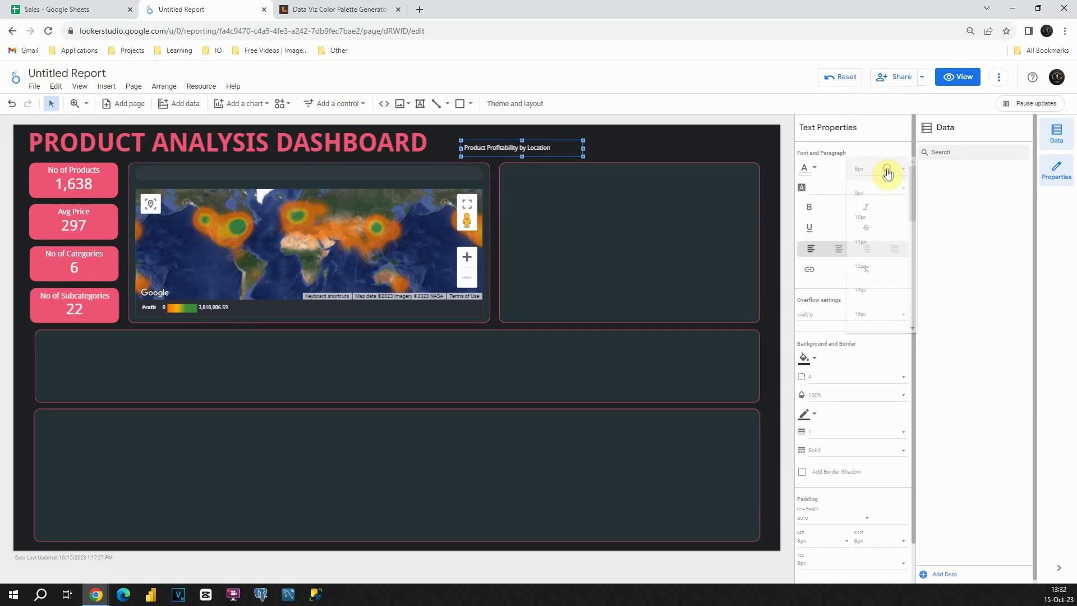
scroll(868, 289, down, 1)
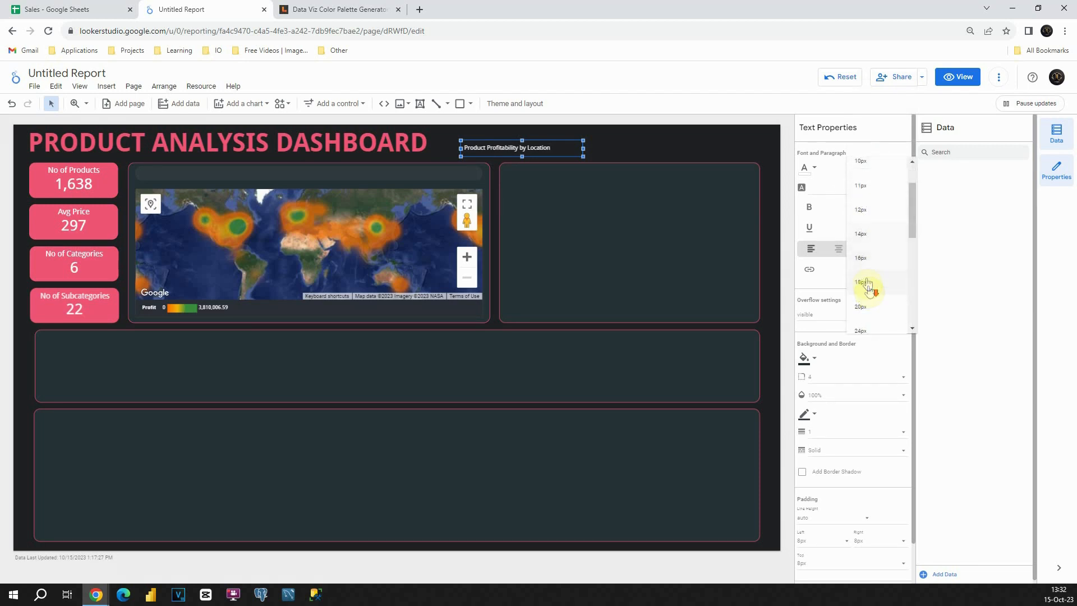
click(865, 279)
double_click(544, 148)
click(859, 170)
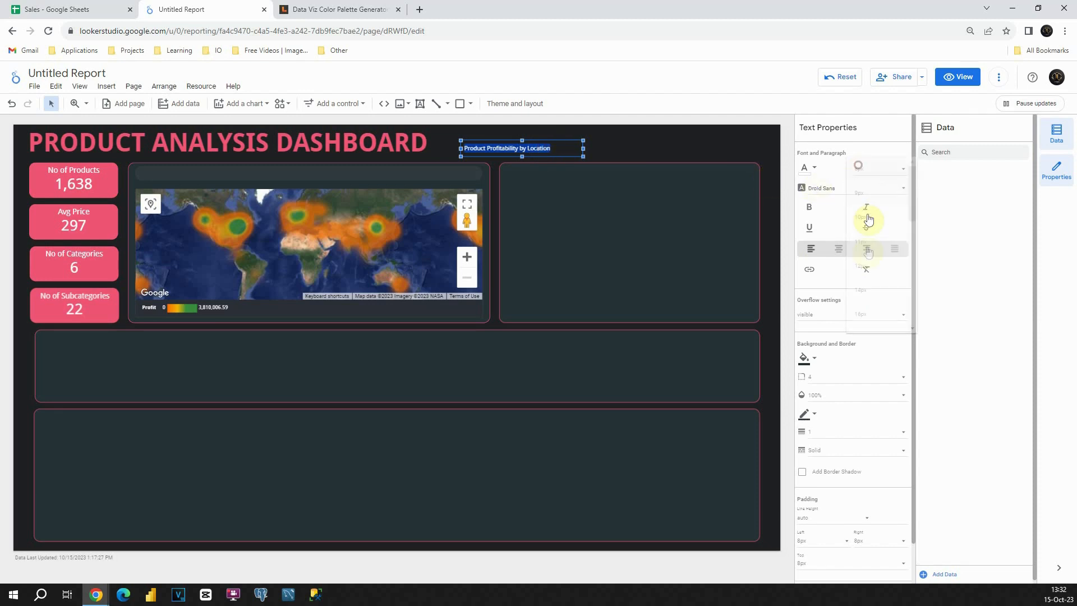
click(868, 312)
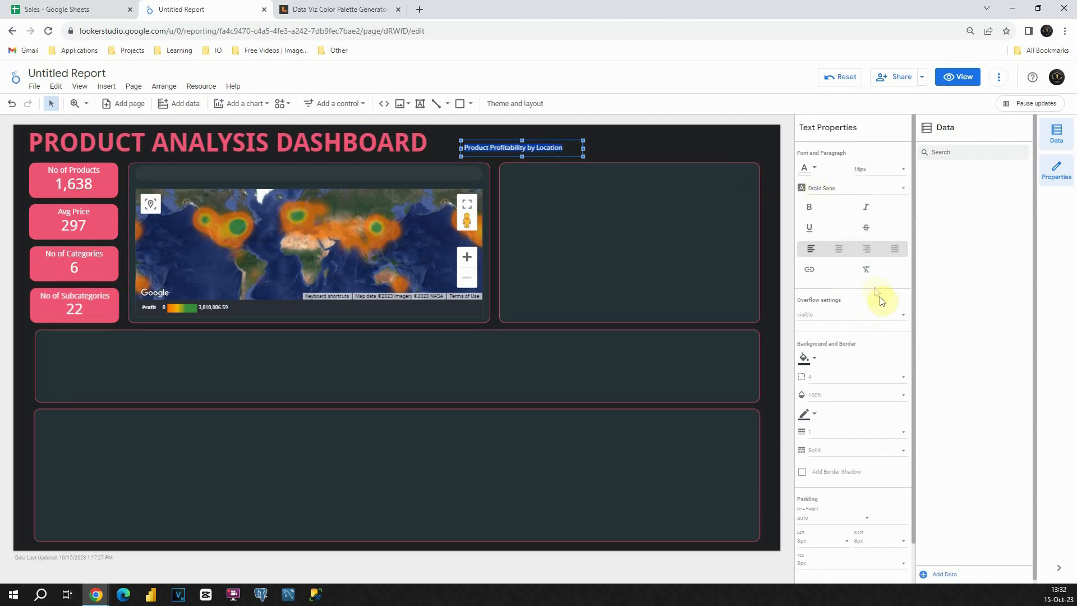
click(885, 174)
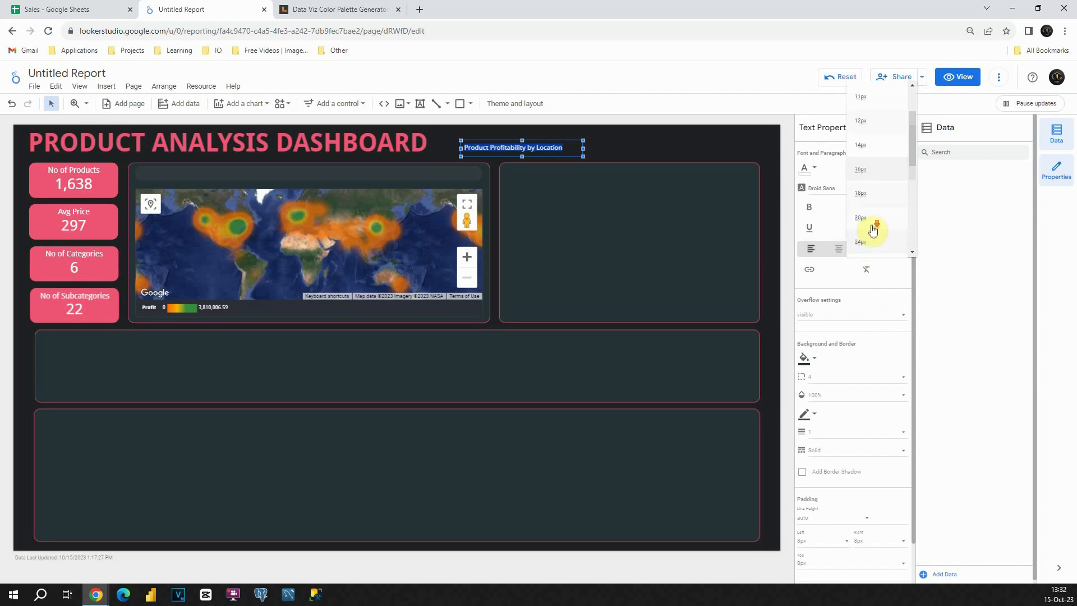
scroll(874, 229, down, 2)
click(868, 140)
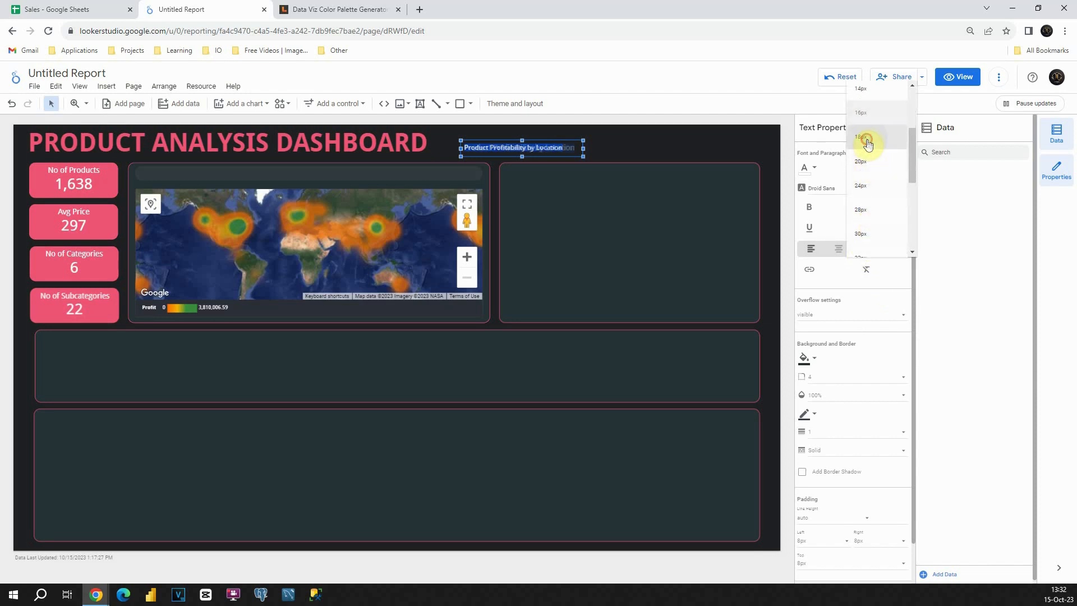
Move the "Product Profitability by Location" text box onto the left end of the header strip above the map
click(625, 147)
click(544, 145)
drag(543, 146, 224, 163)
click(520, 142)
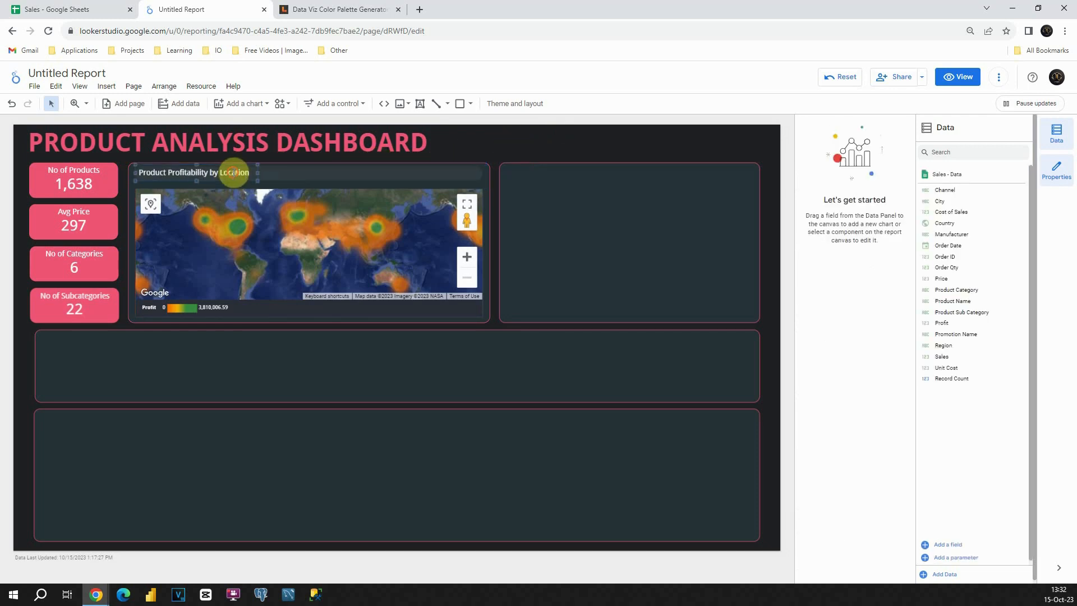
Select the map's title text, then switch to the Data Color Picker page and copy the orange hex code #ffa600
click(233, 173)
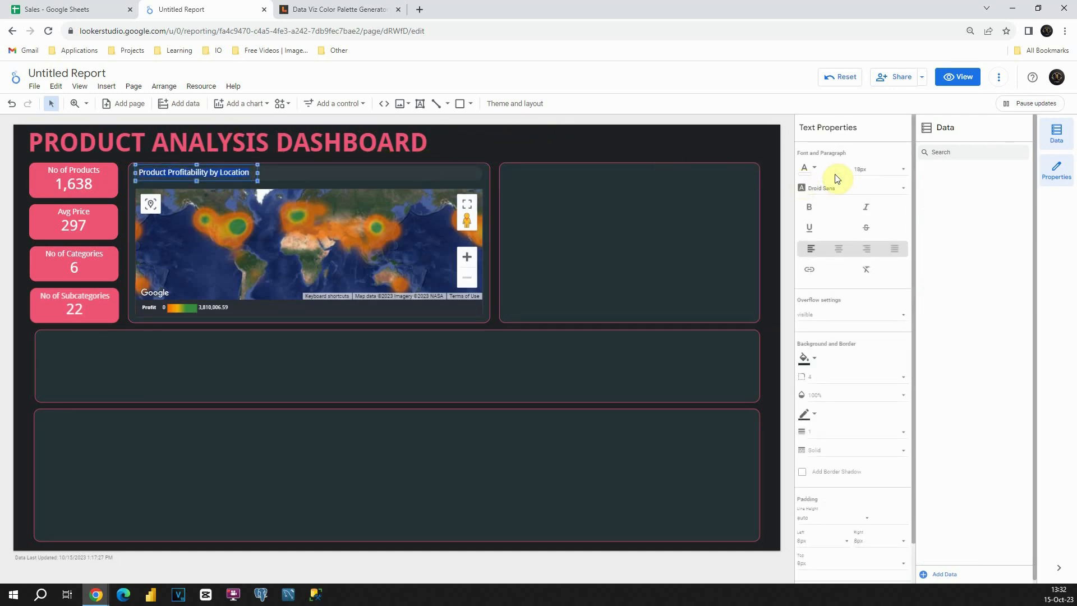
click(331, 9)
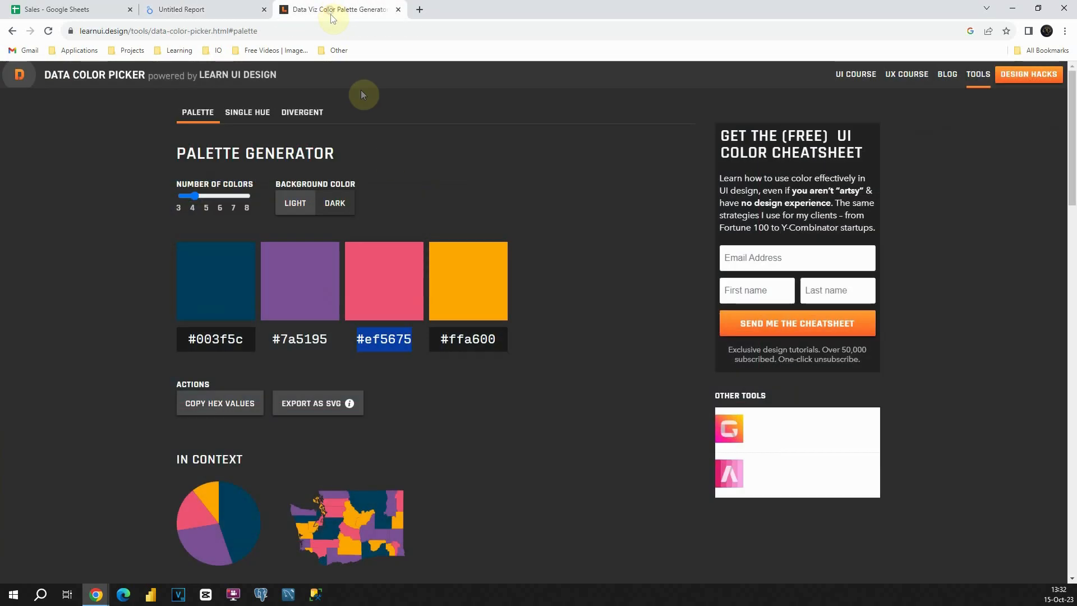
click(442, 337)
key(ctrl+c)
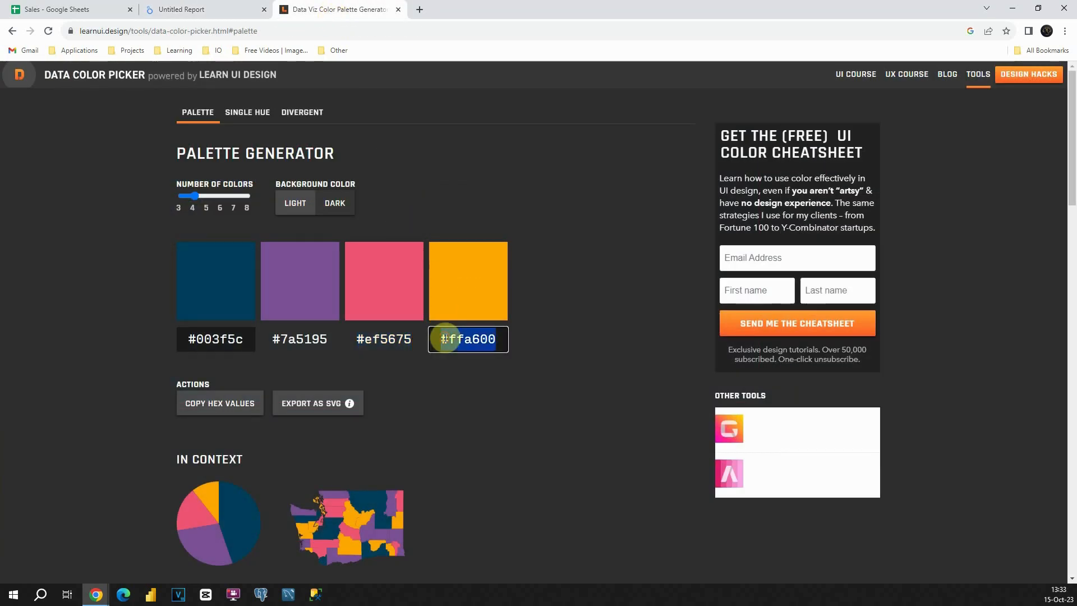
Return to the Looker Studio report and set the map title's font colour to the custom colour #ffa600
click(211, 7)
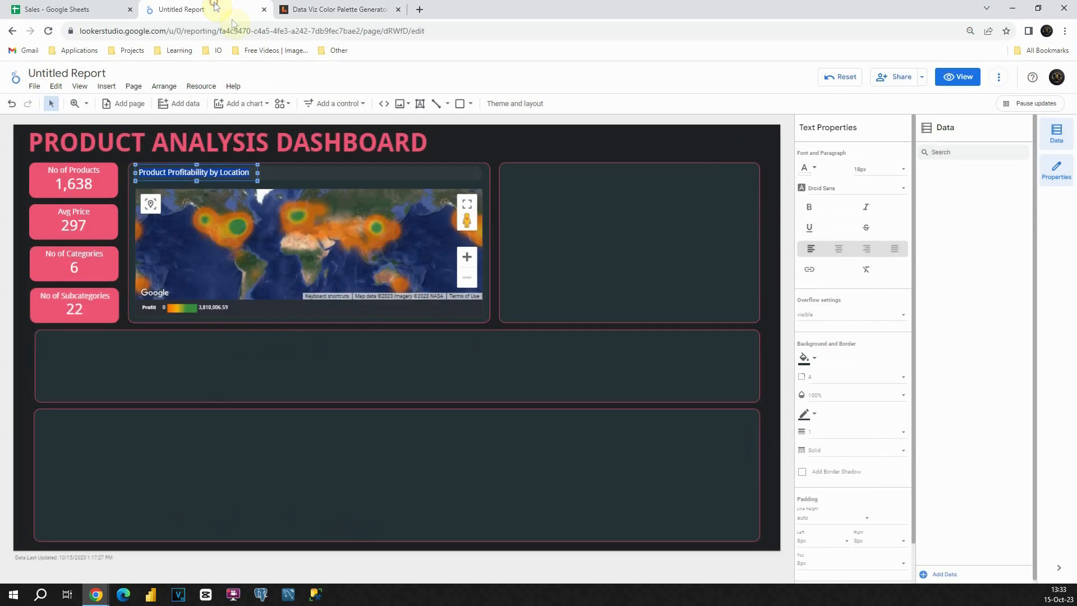
click(815, 168)
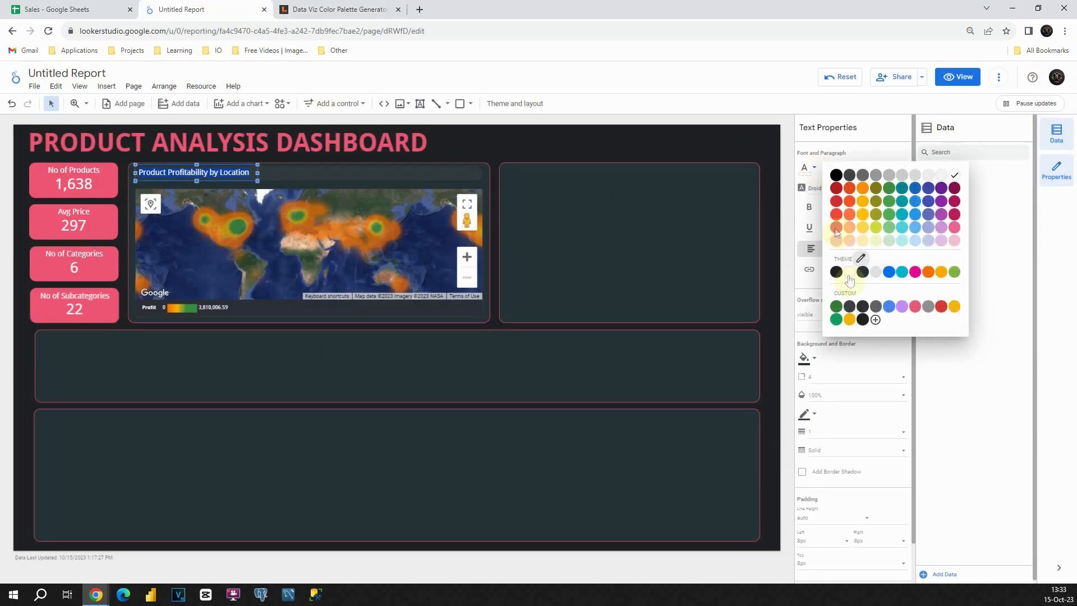
click(877, 324)
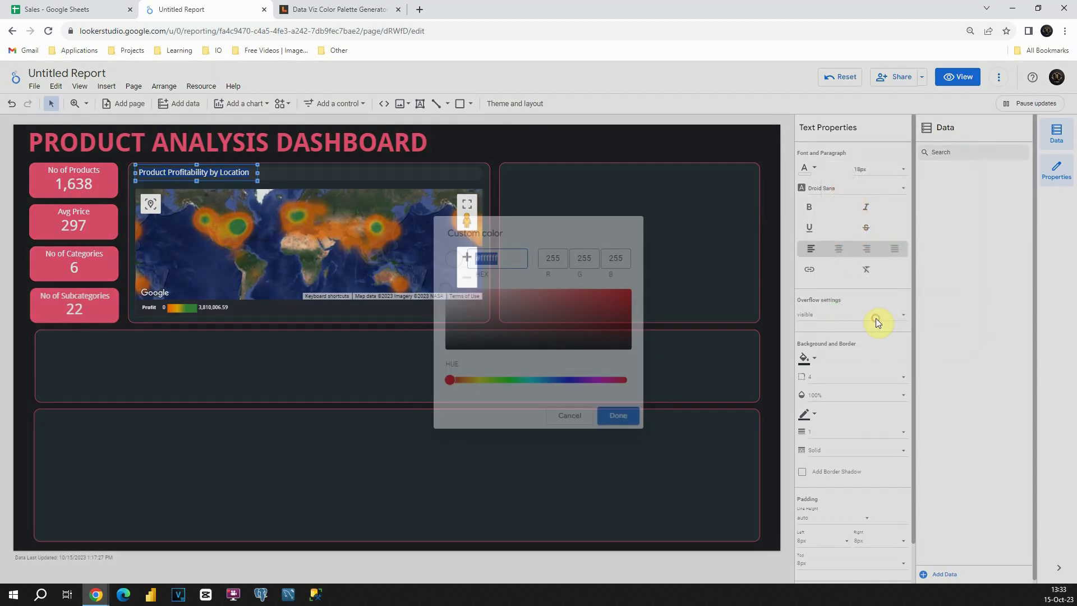
key(ctrl+v)
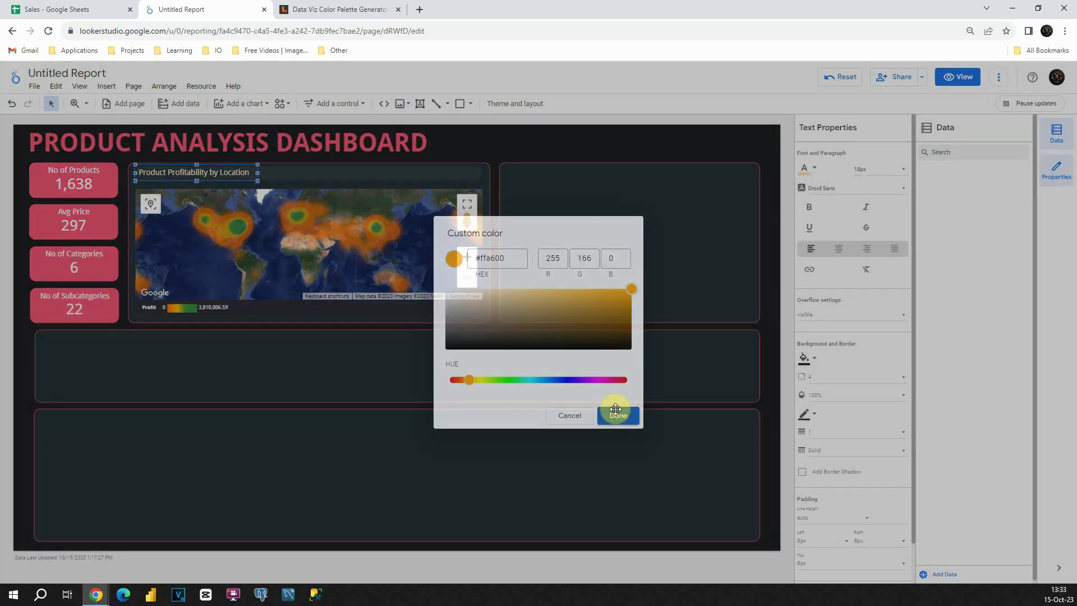
click(618, 415)
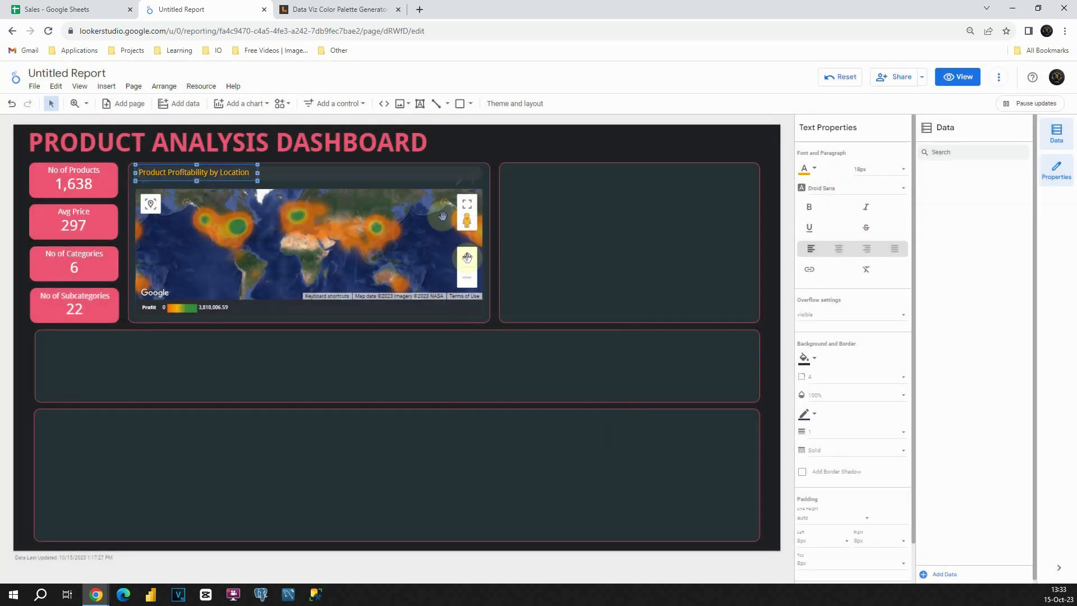
Copy the map's title and header strip to the top of the lowest panel, and stretch the strip across the panel's width
click(487, 157)
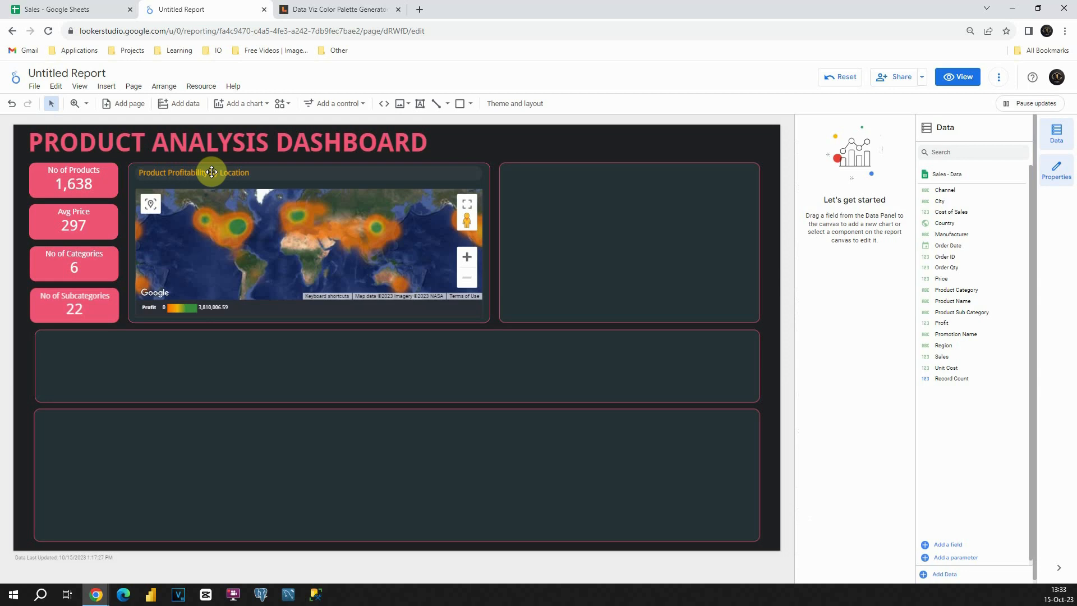
click(281, 171)
shift+click(299, 170)
key(ctrl+v)
drag(307, 178, 199, 416)
drag(390, 422, 754, 422)
click(134, 420)
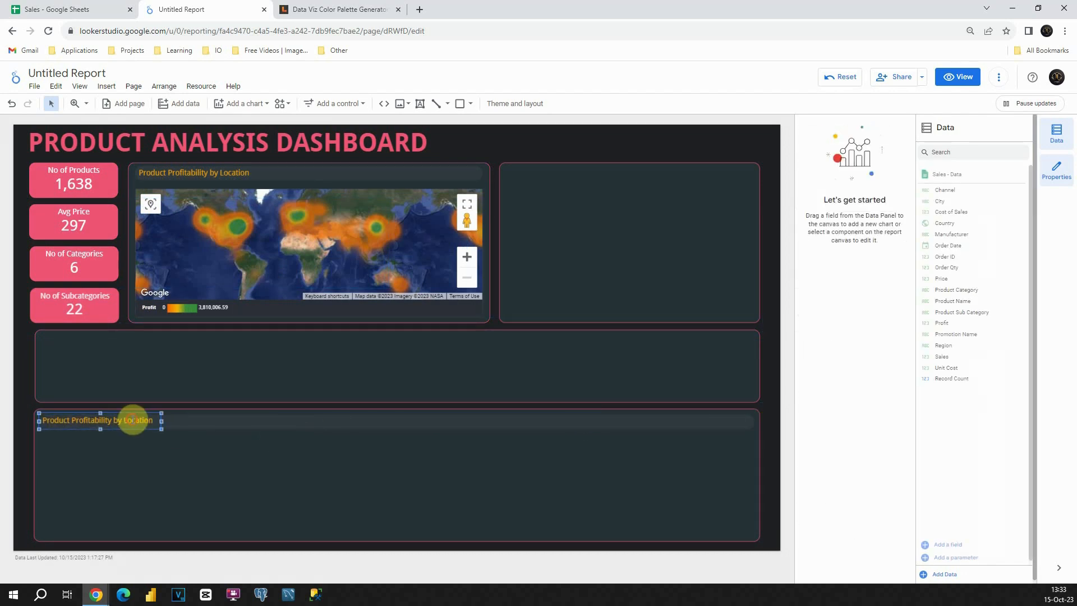
Place two more copies of the title text on the lowest panel's header strip, one in the middle and one further right
drag(143, 418, 602, 421)
key(ctrl+v)
drag(399, 420, 343, 421)
Place copies of the header strip and title at the top of the empty panel beside the map, narrowing the strip to fit
click(447, 421)
drag(448, 421, 457, 345)
drag(37, 347, 532, 347)
drag(599, 343, 577, 173)
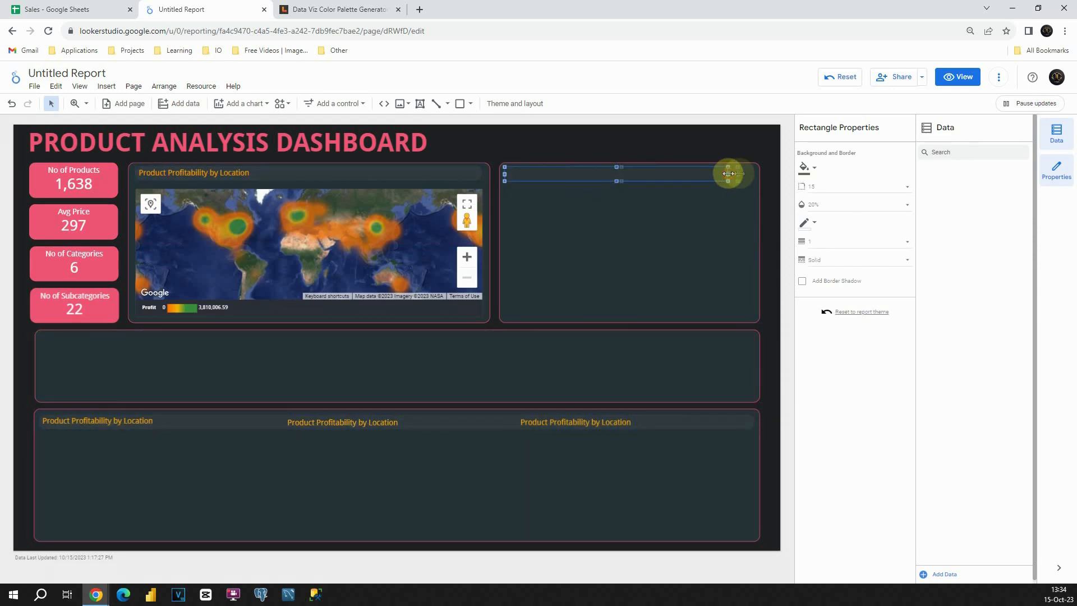
click(592, 421)
drag(592, 421, 596, 173)
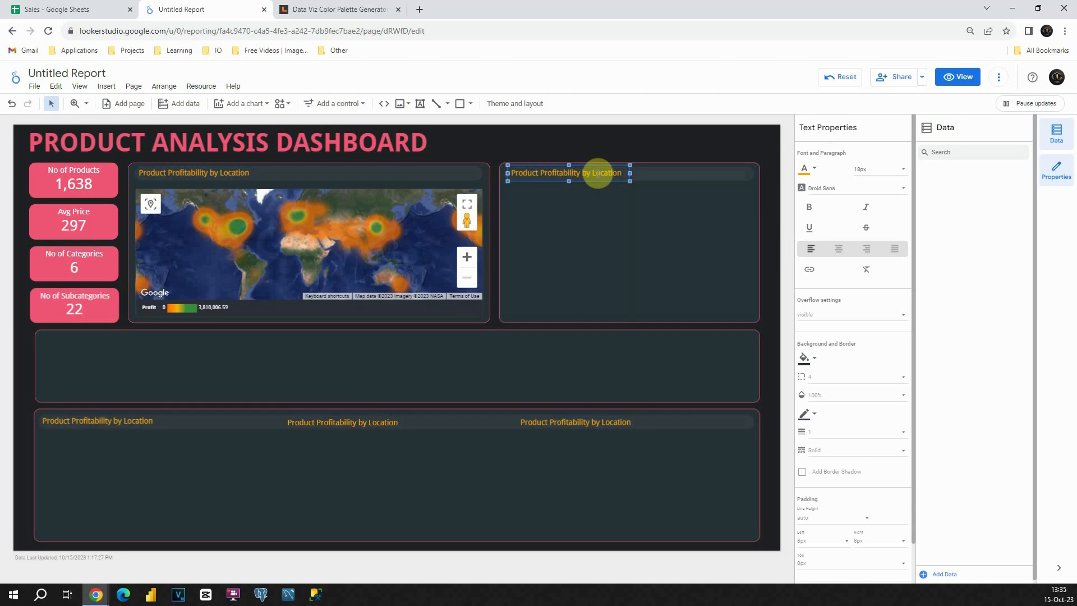
Insert a waterfall chart under the title in the panel beside the map and widen it to nearly the panel's full width
click(253, 105)
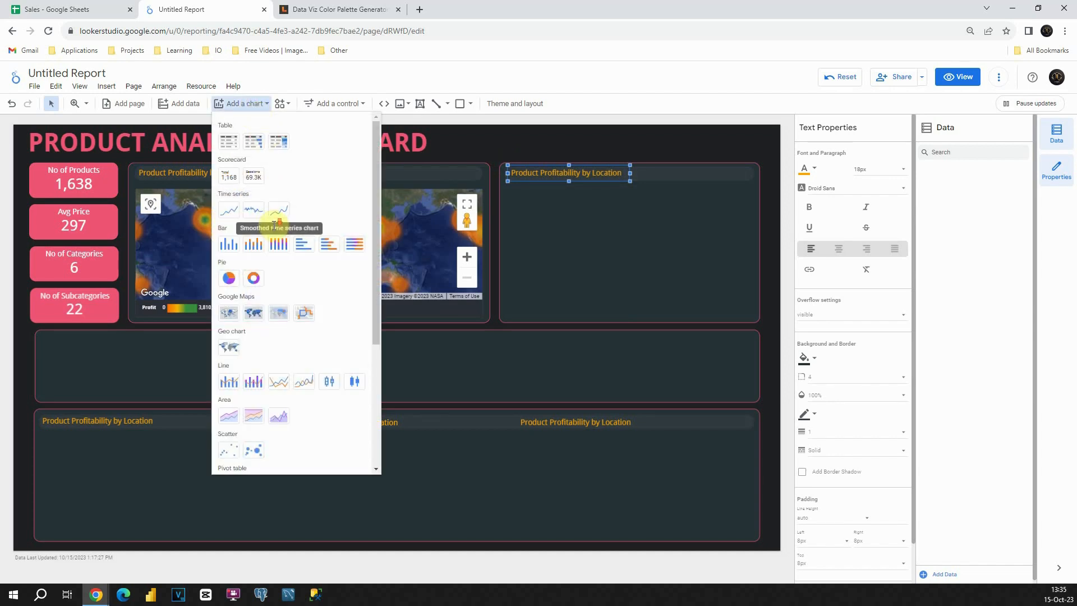
scroll(275, 252, down, 4)
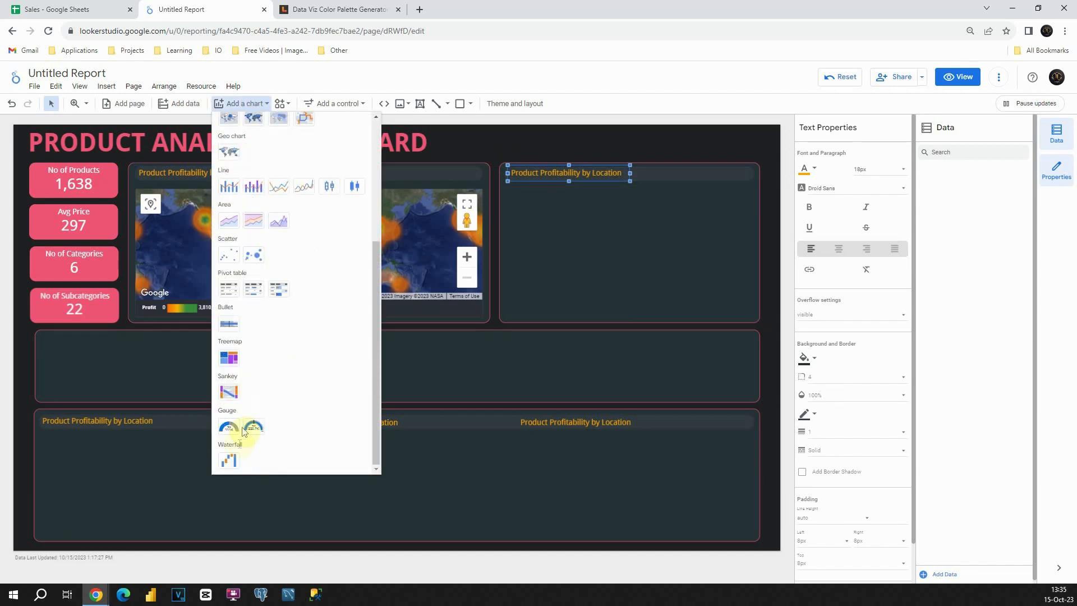
click(231, 462)
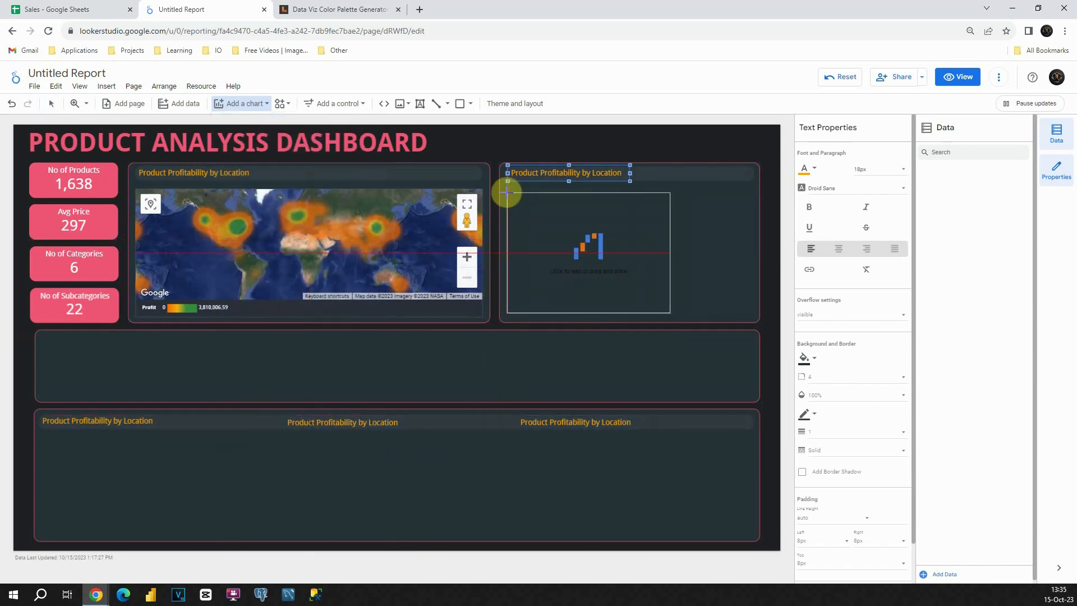
click(507, 193)
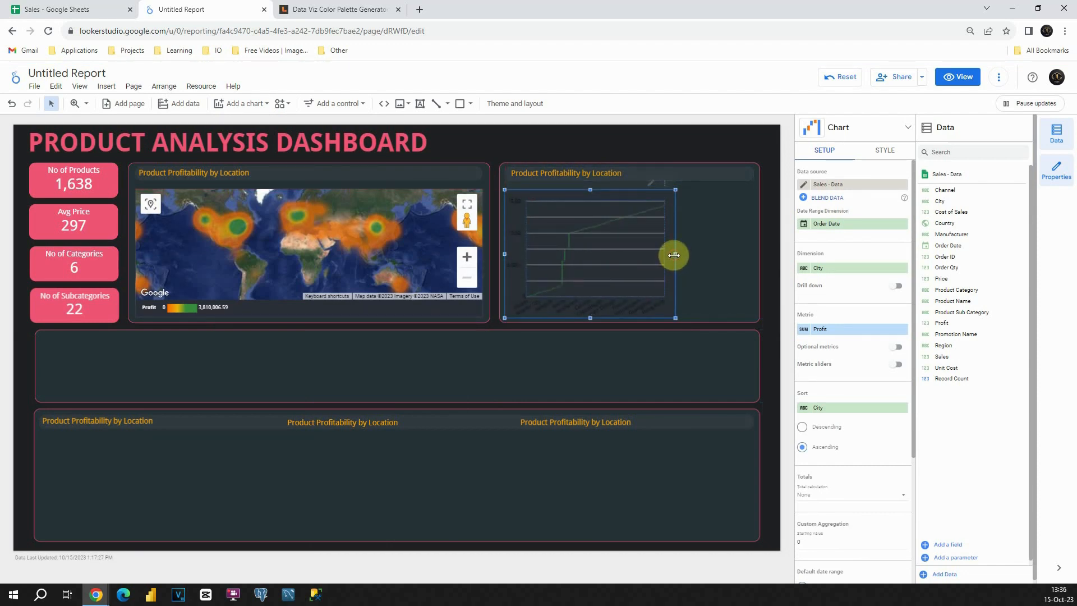
drag(674, 256, 750, 250)
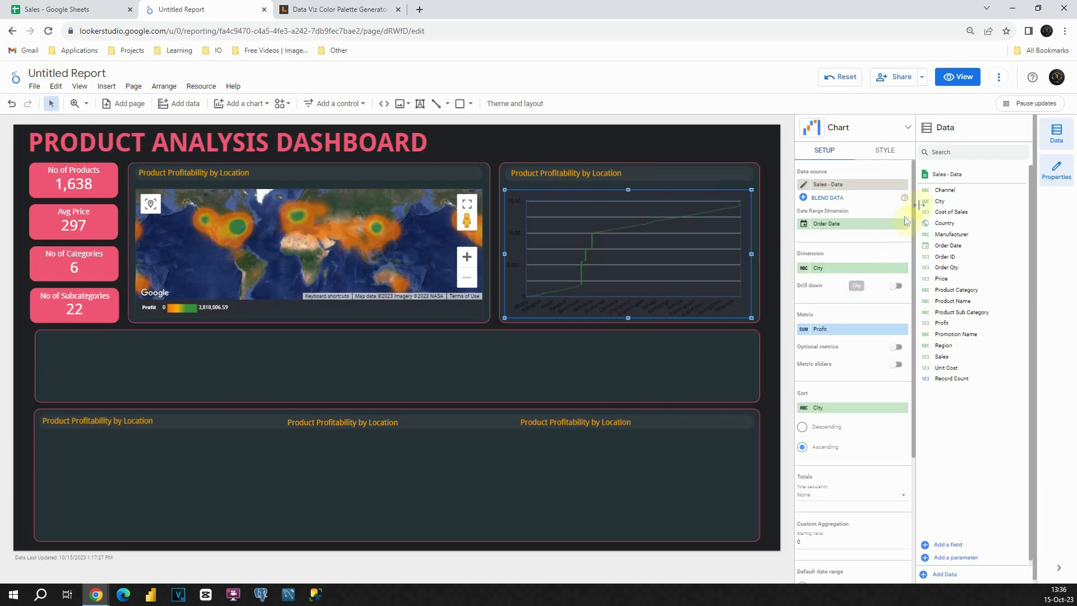
Change the waterfall chart's dimension to Channel and inspect the profit of the individual channel bars
drag(945, 189, 836, 275)
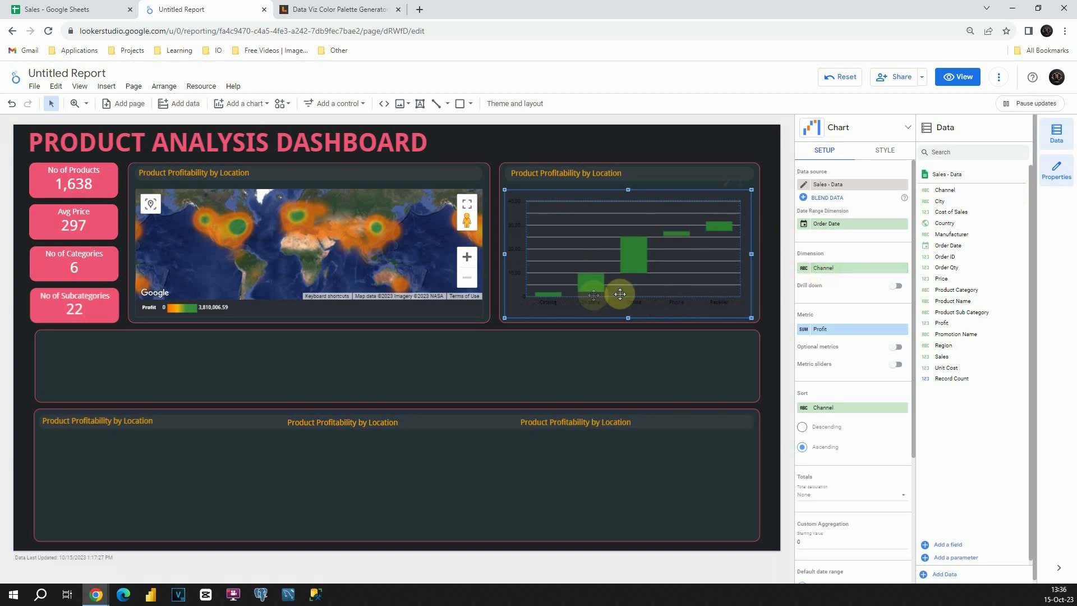
mouse_move(548, 295)
mouse_move(629, 264)
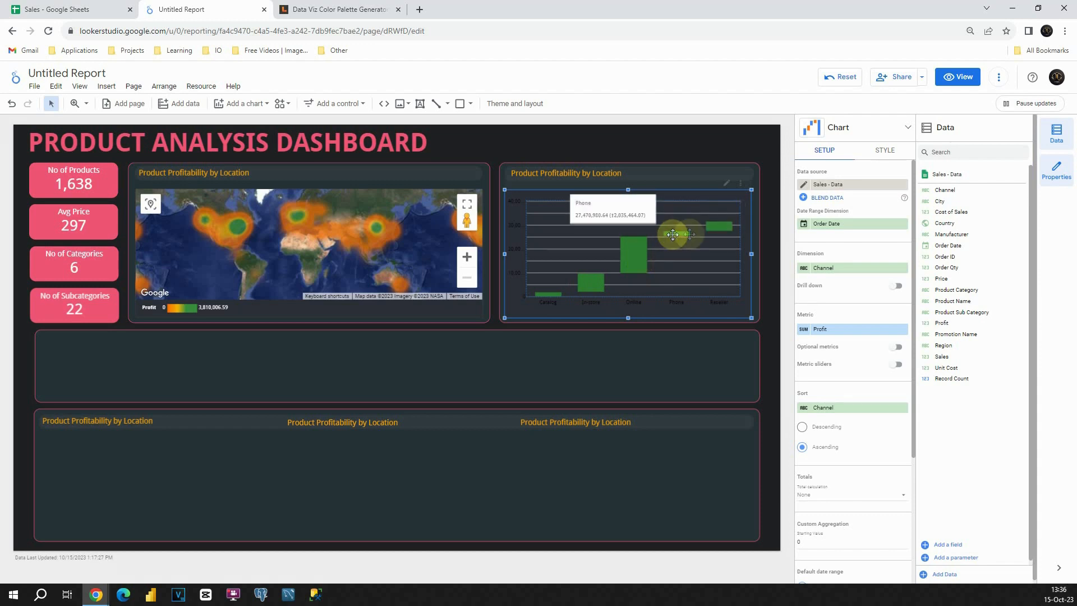
mouse_move(723, 225)
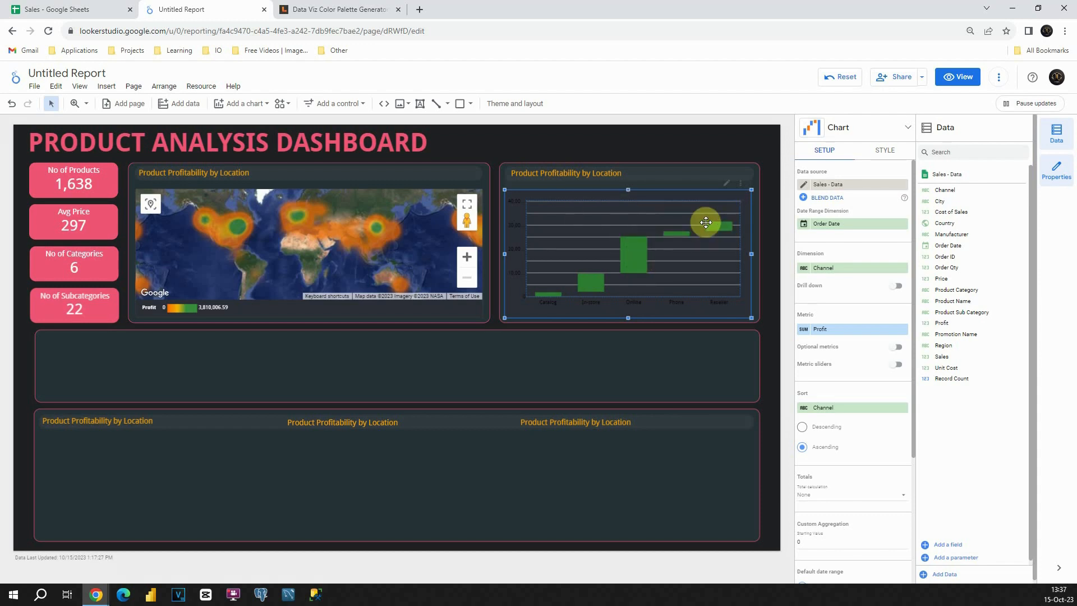
Set the waterfall chart's rising bar fill to the custom purple #7a5195 from the Data Color Picker palette
click(886, 152)
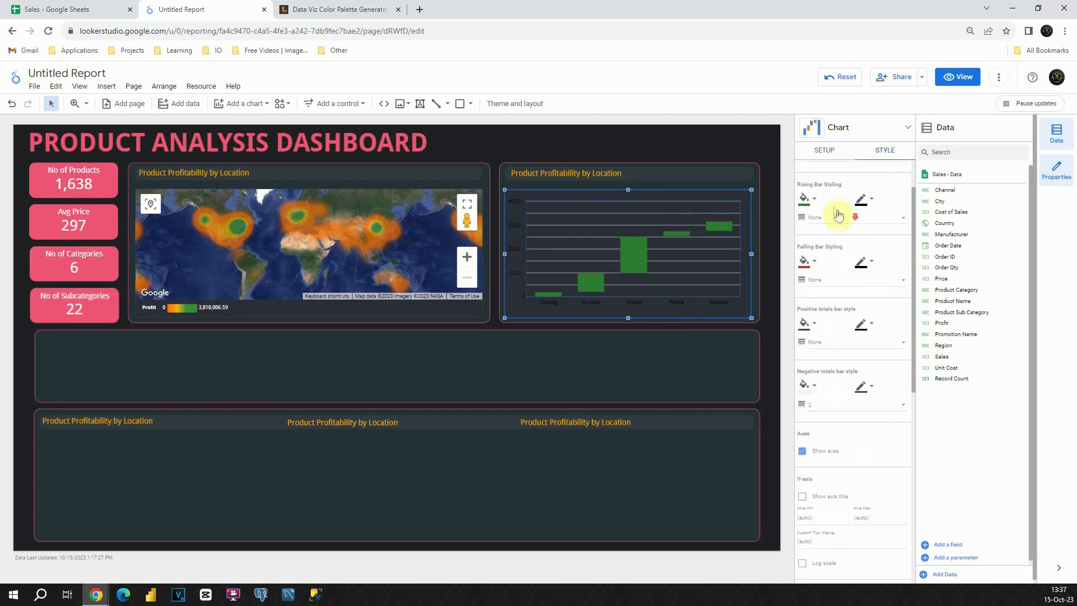
click(815, 200)
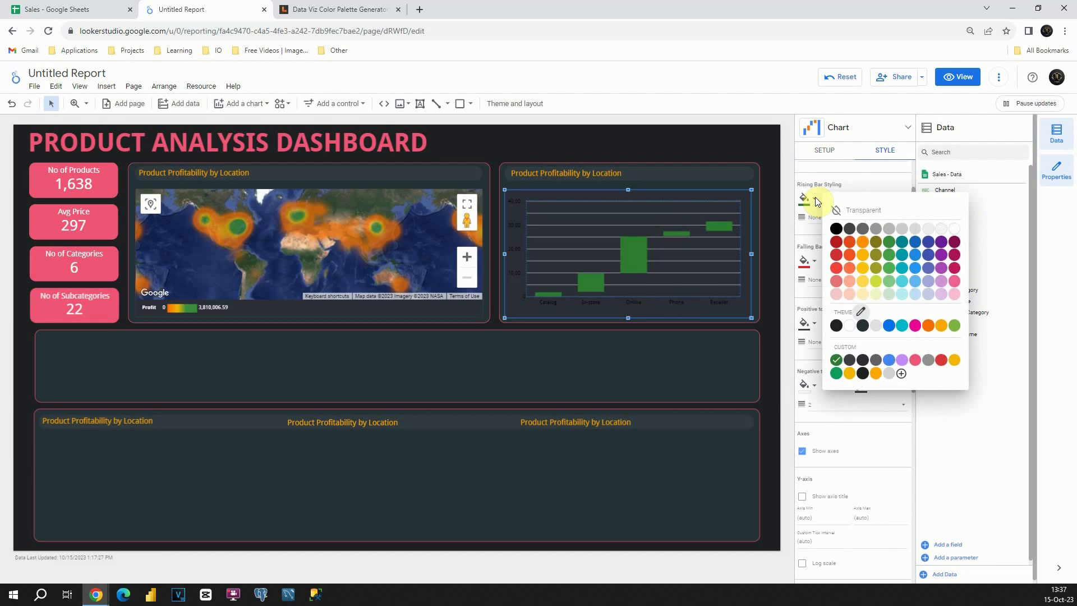
click(902, 374)
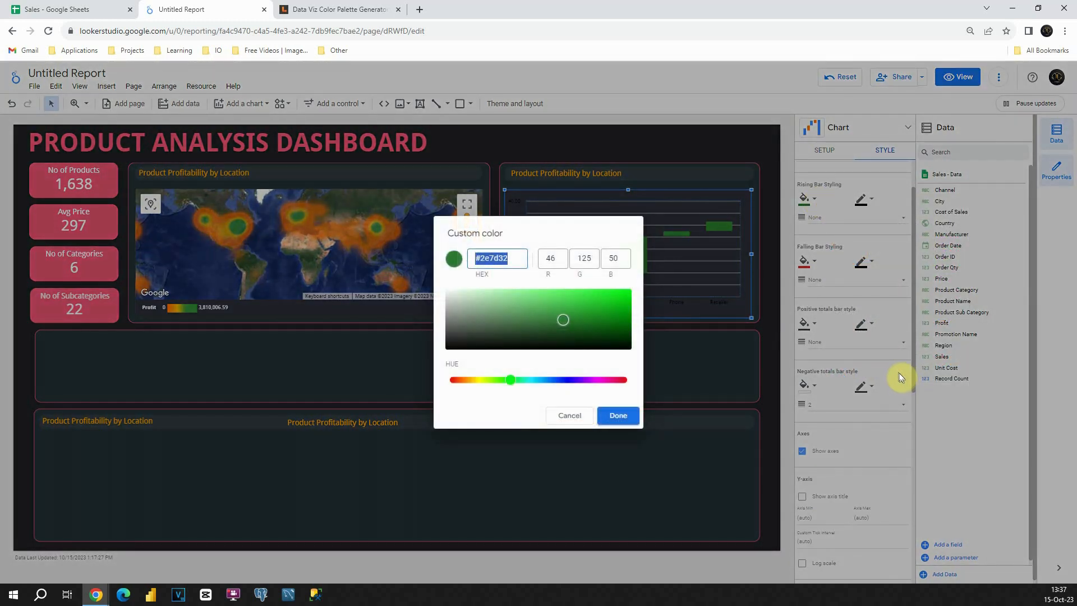
click(337, 10)
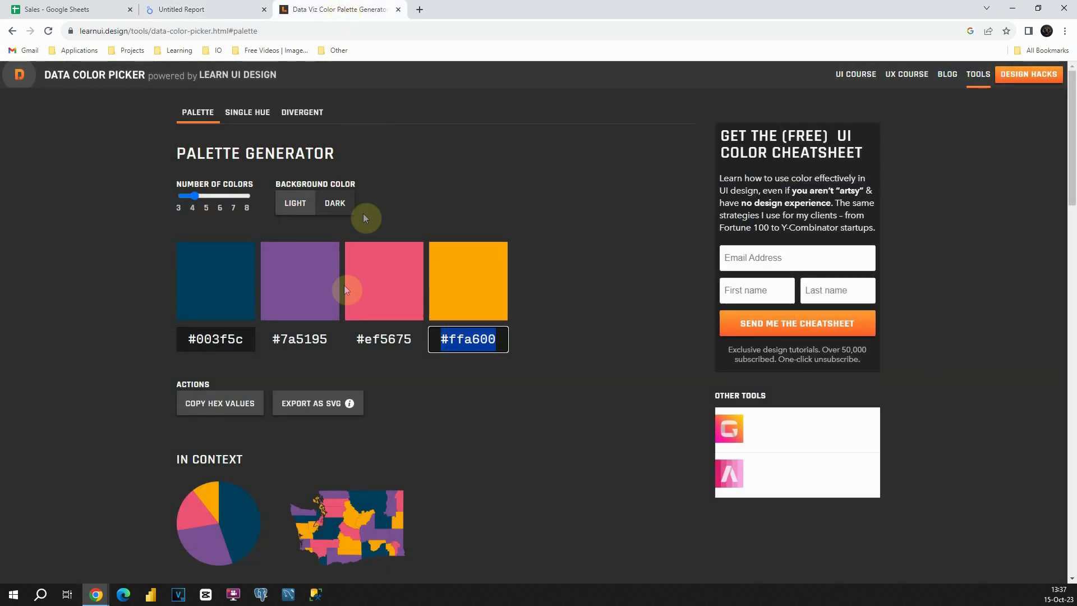
double_click(289, 341)
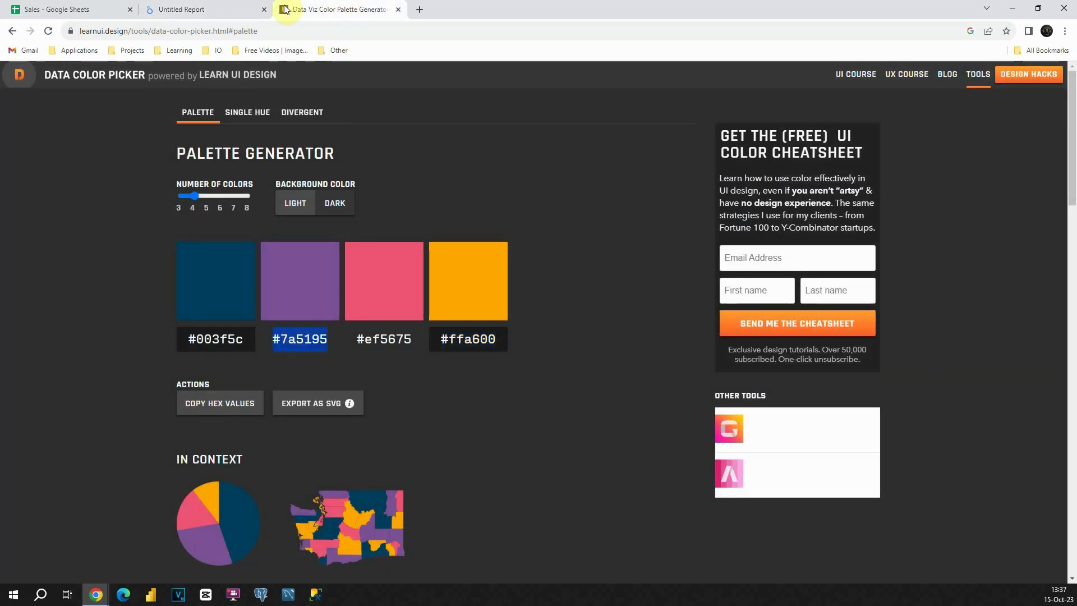
click(191, 10)
text(#7a5195)
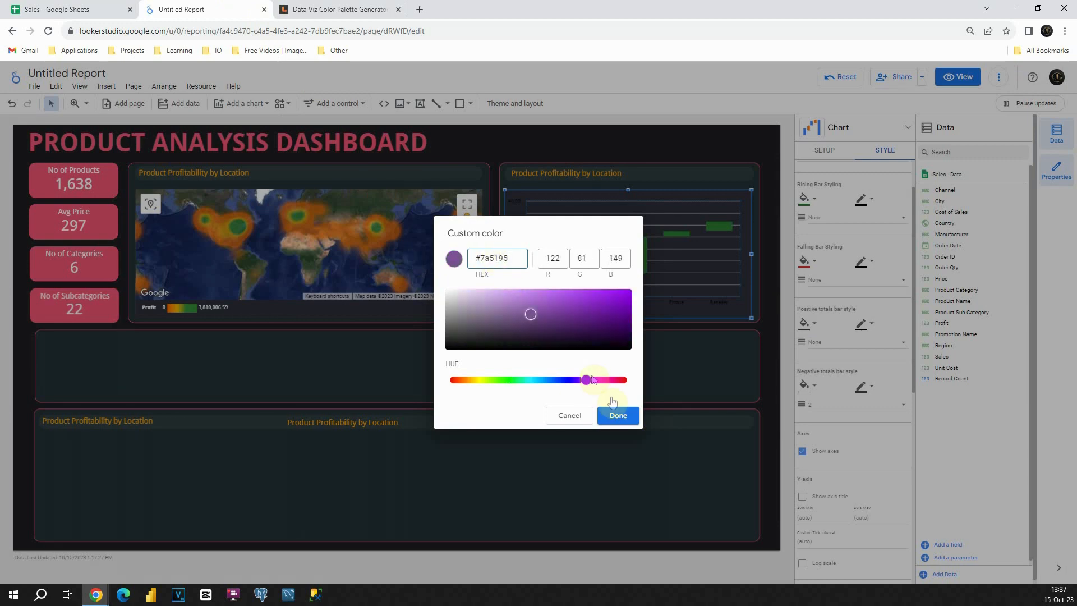
click(621, 415)
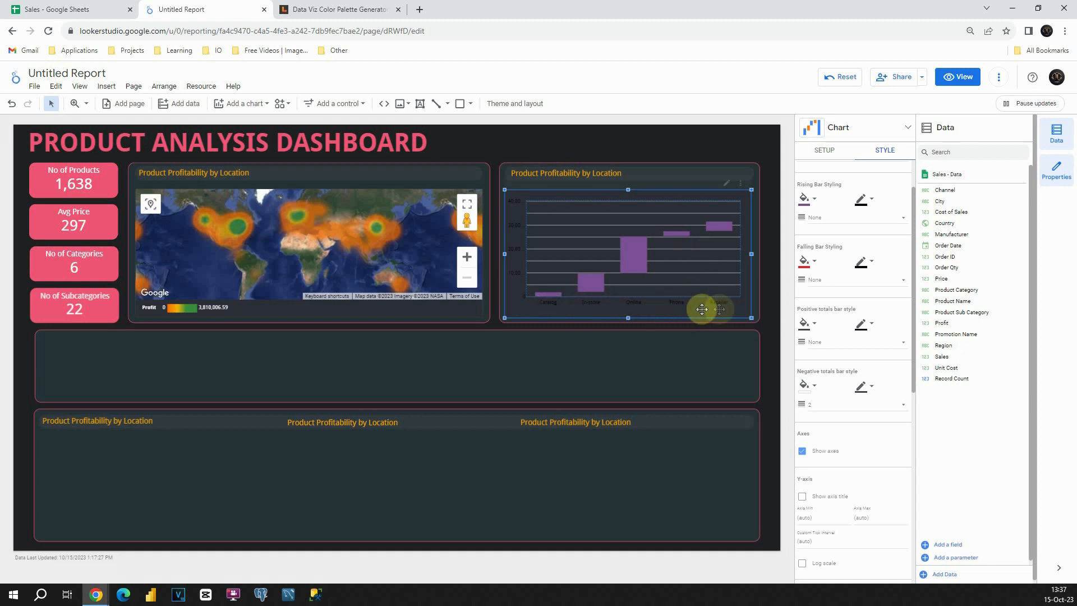
Set the waterfall chart's axis colour to white and its grid colour to the custom pink
scroll(838, 264, down, 5)
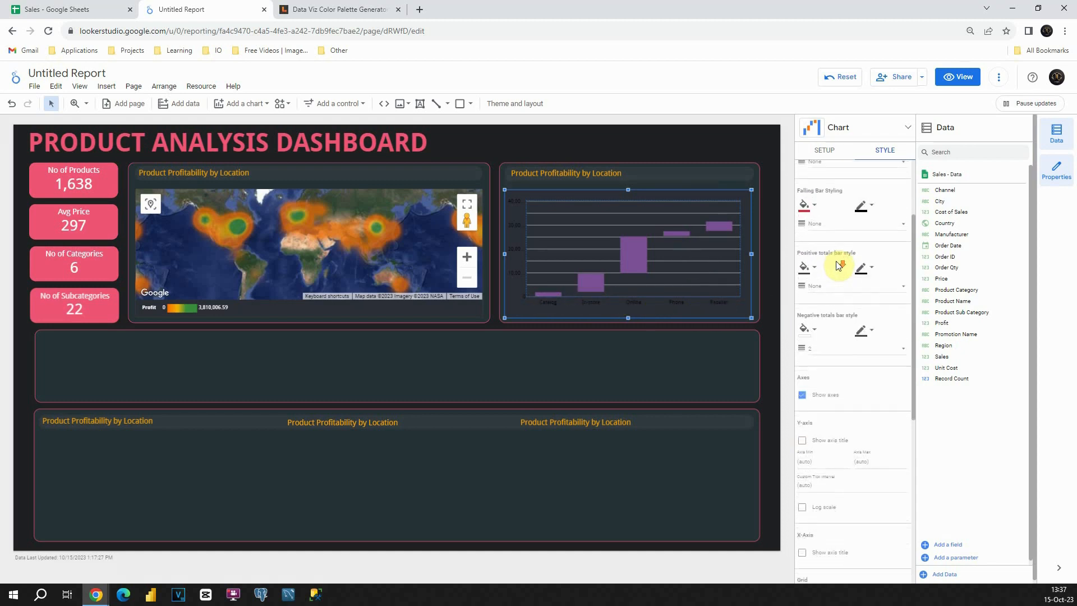
scroll(838, 265, down, 1)
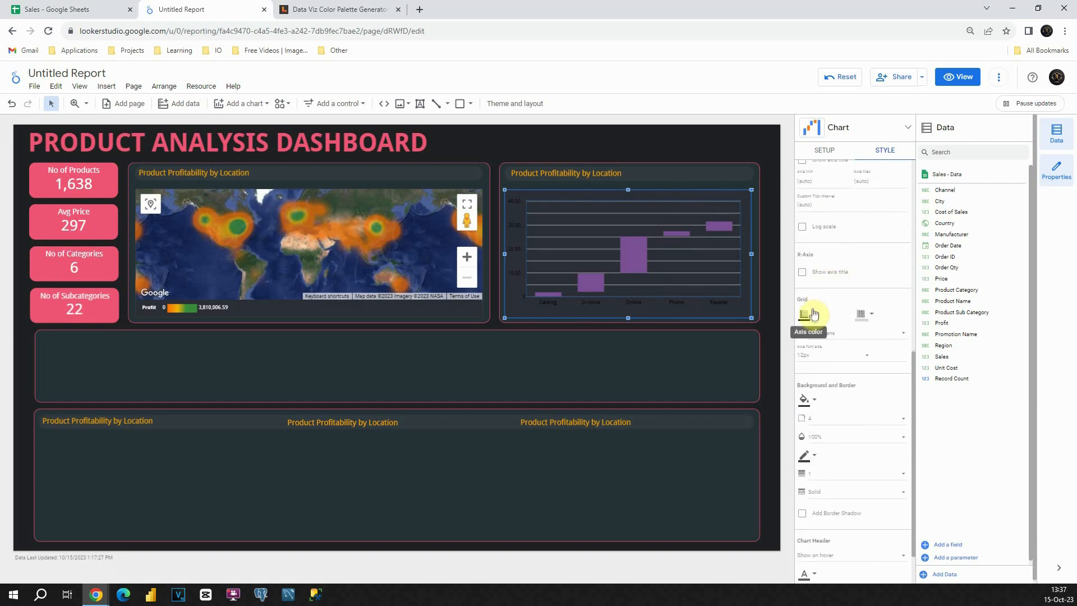
click(814, 317)
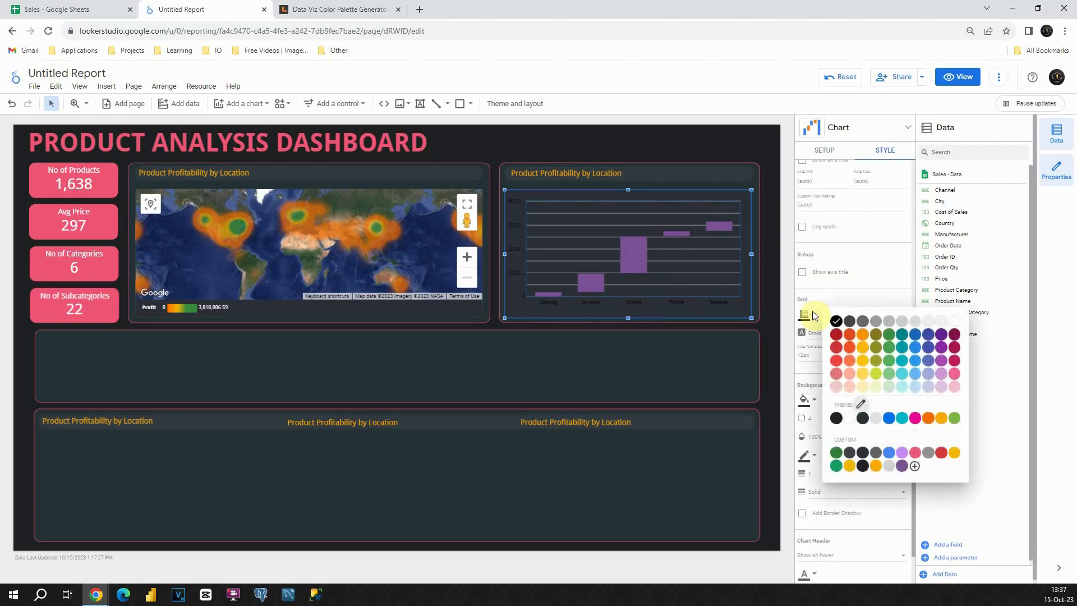
click(953, 322)
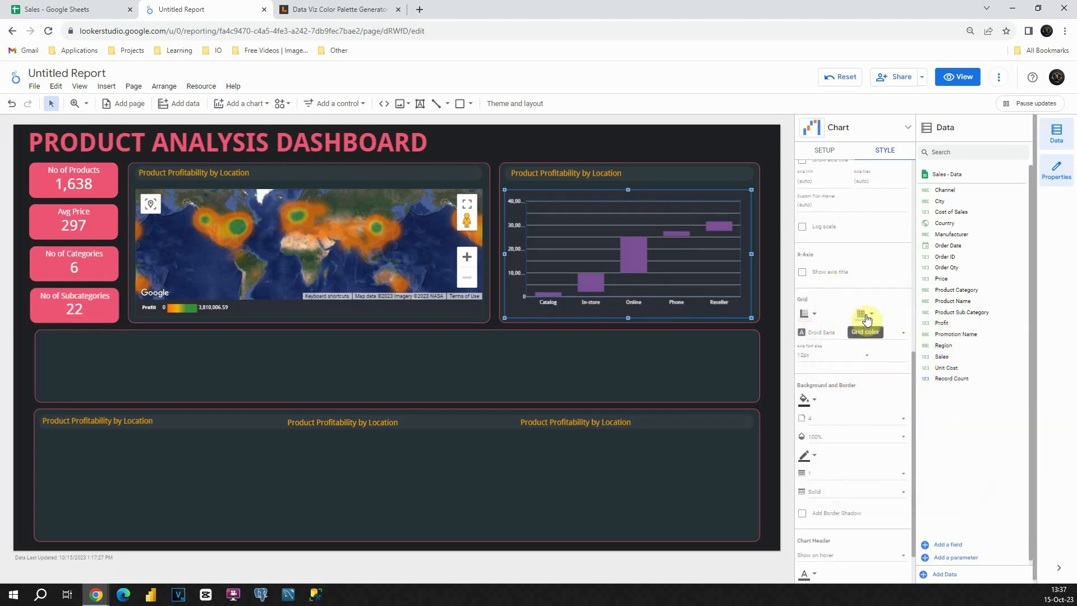
click(871, 316)
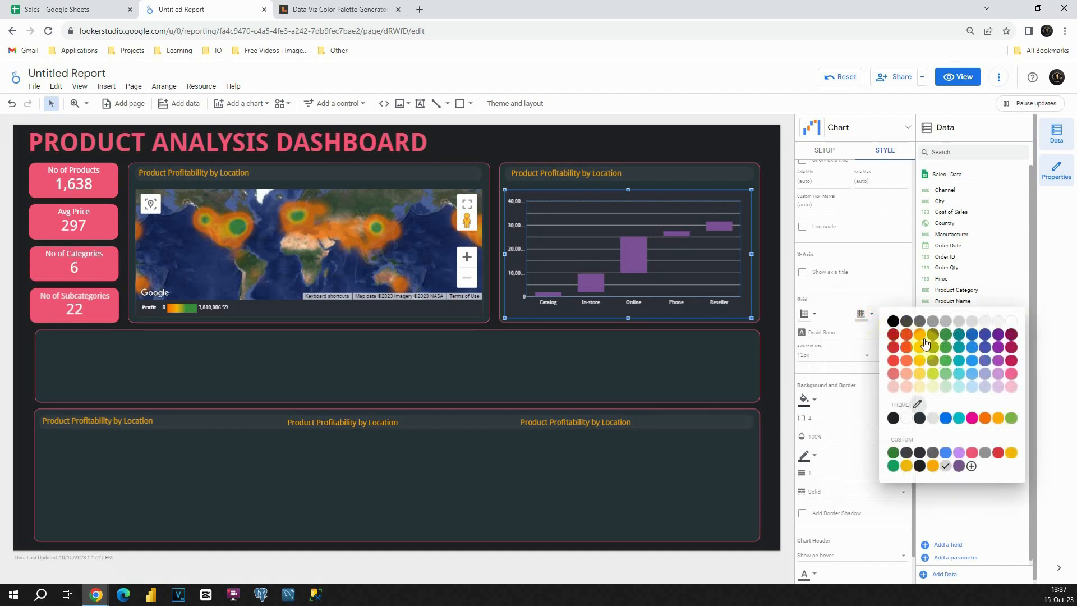
click(971, 458)
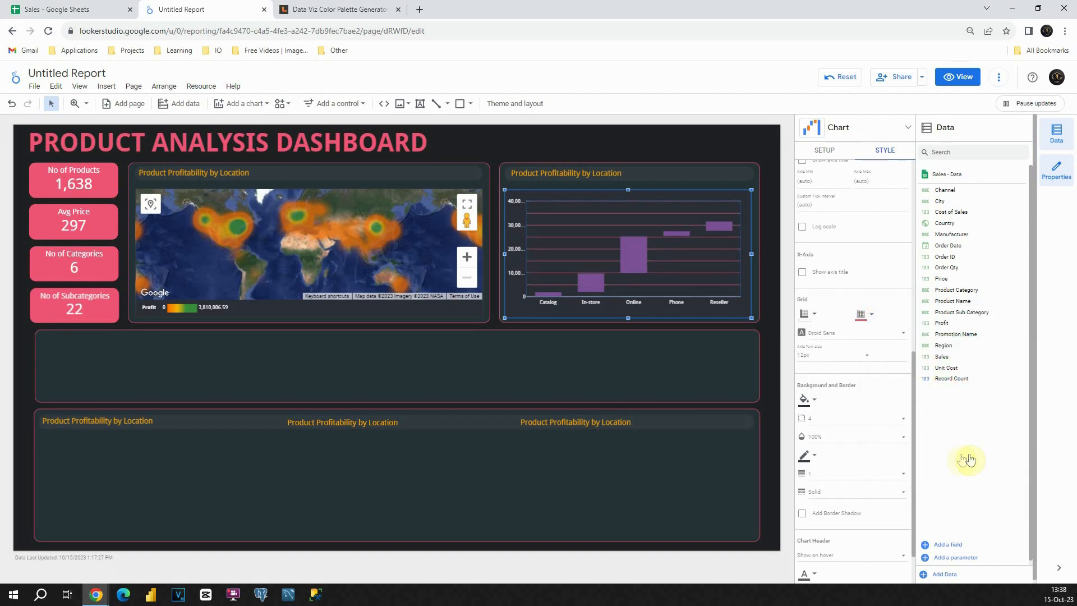
click(768, 322)
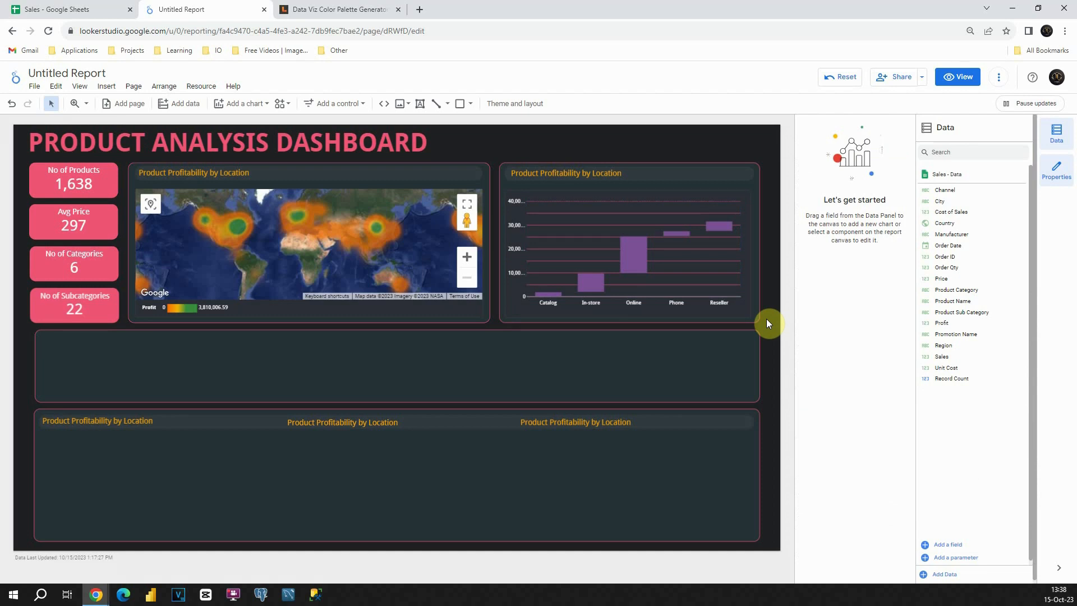
Make the waterfall chart's background and border transparent
click(744, 310)
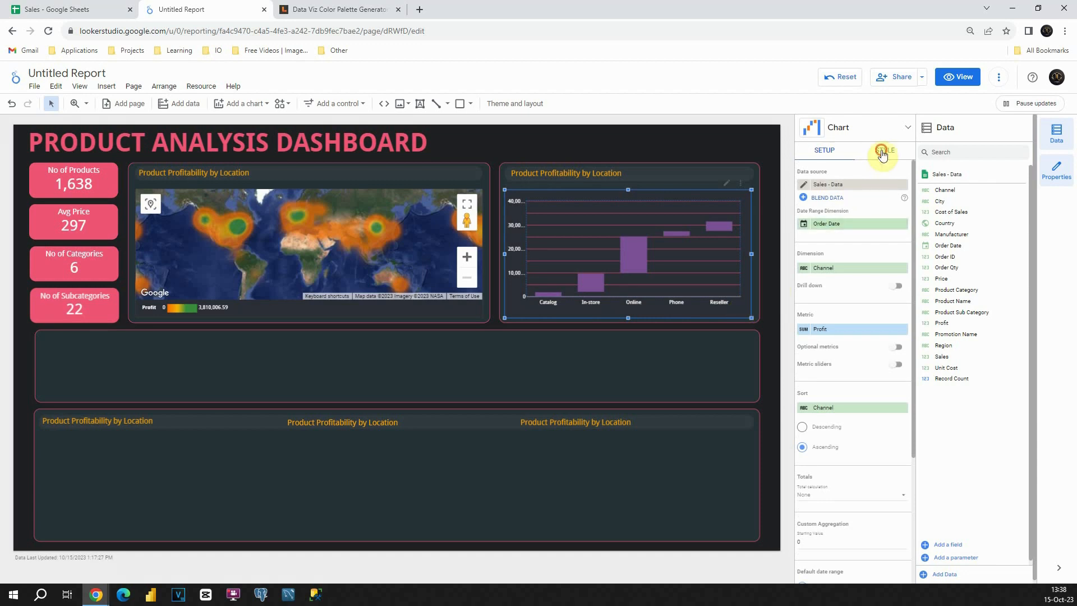
click(883, 152)
scroll(858, 280, down, 5)
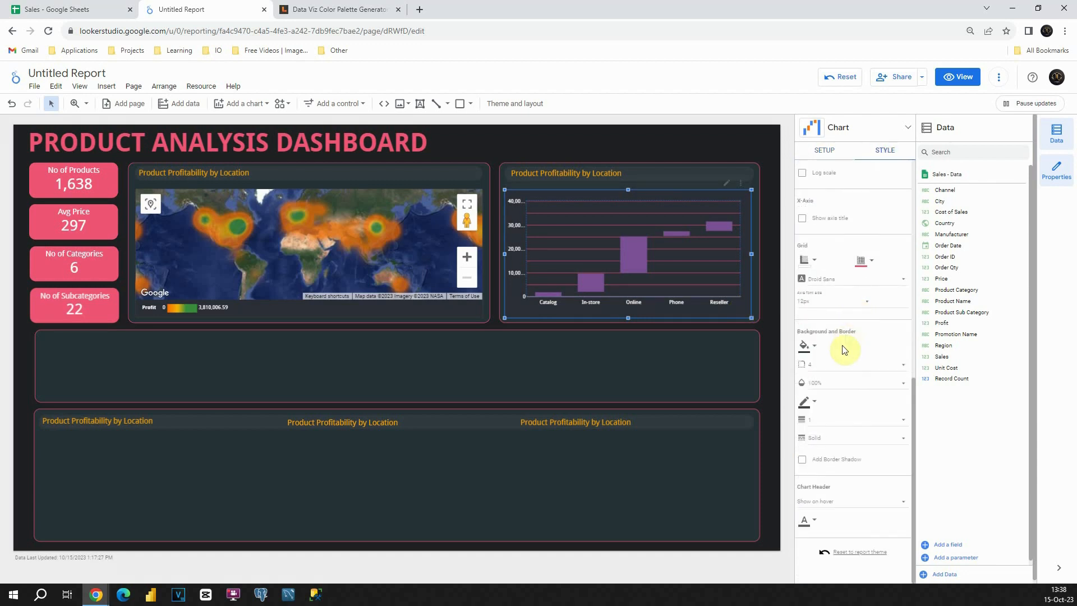
click(816, 347)
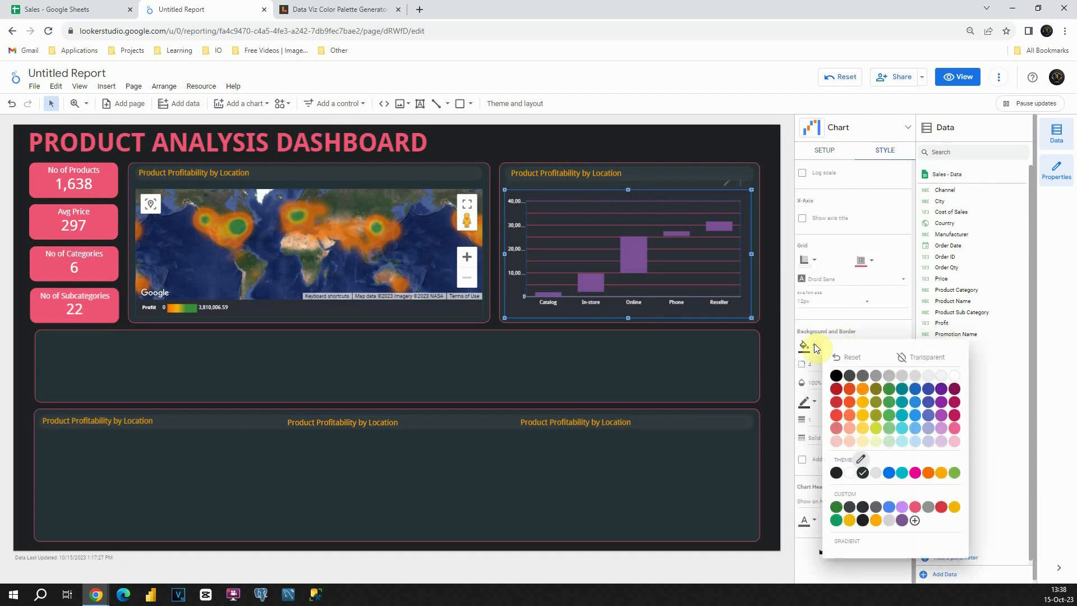
click(918, 357)
click(814, 402)
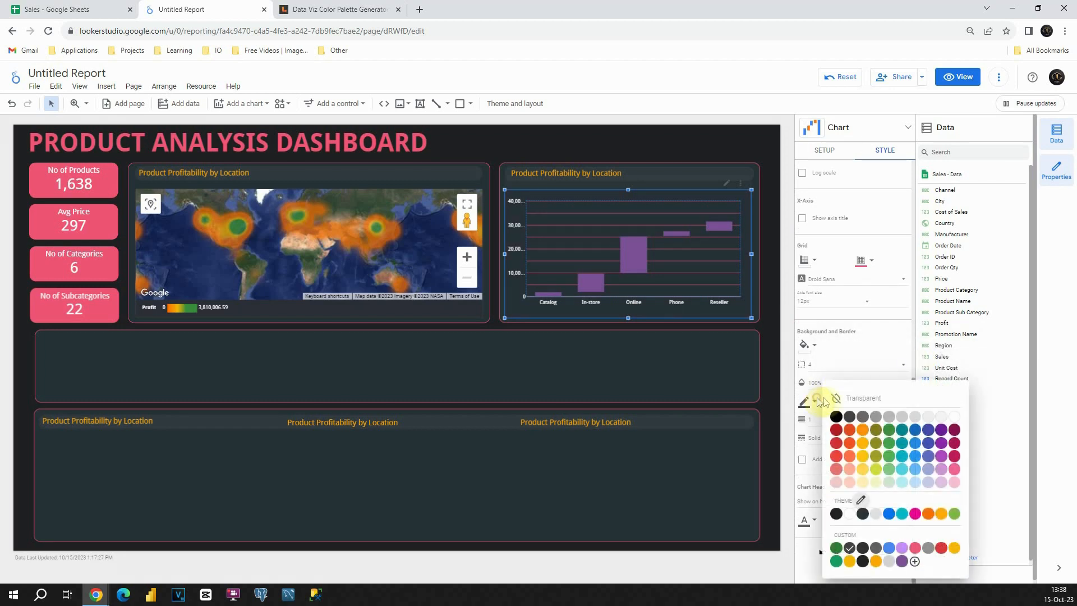
click(879, 399)
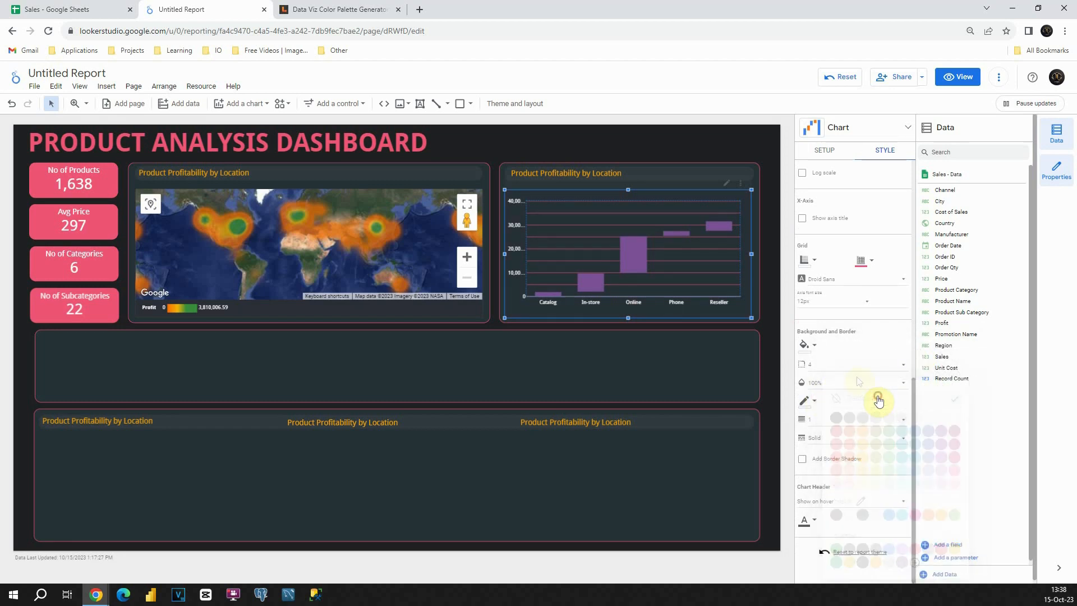
click(767, 301)
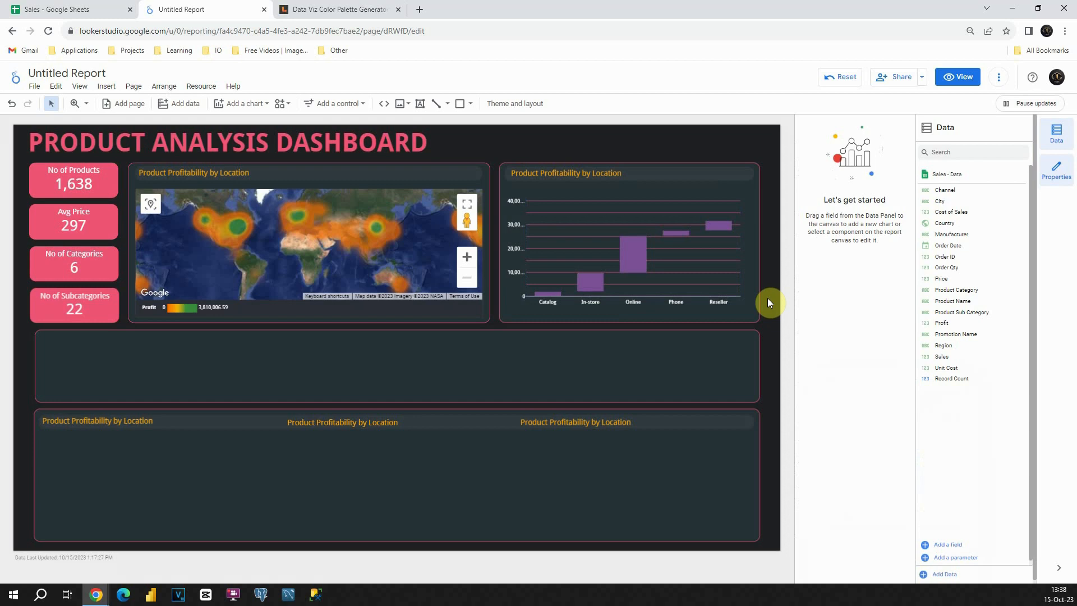
Extend the waterfall chart's lower edge down to the bottom of its panel
click(726, 294)
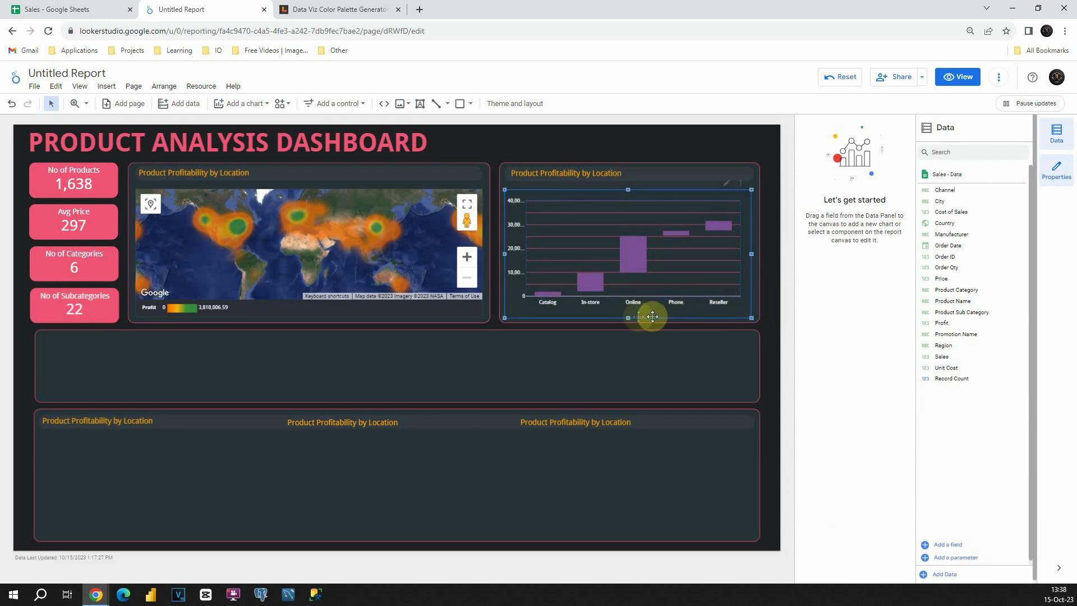
drag(628, 318, 629, 323)
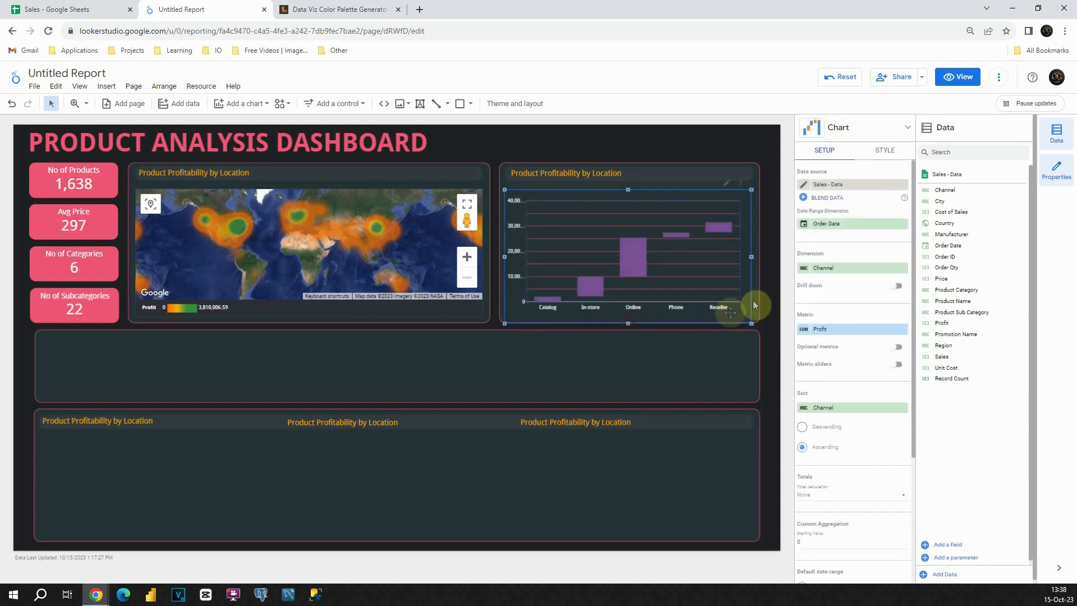
click(768, 290)
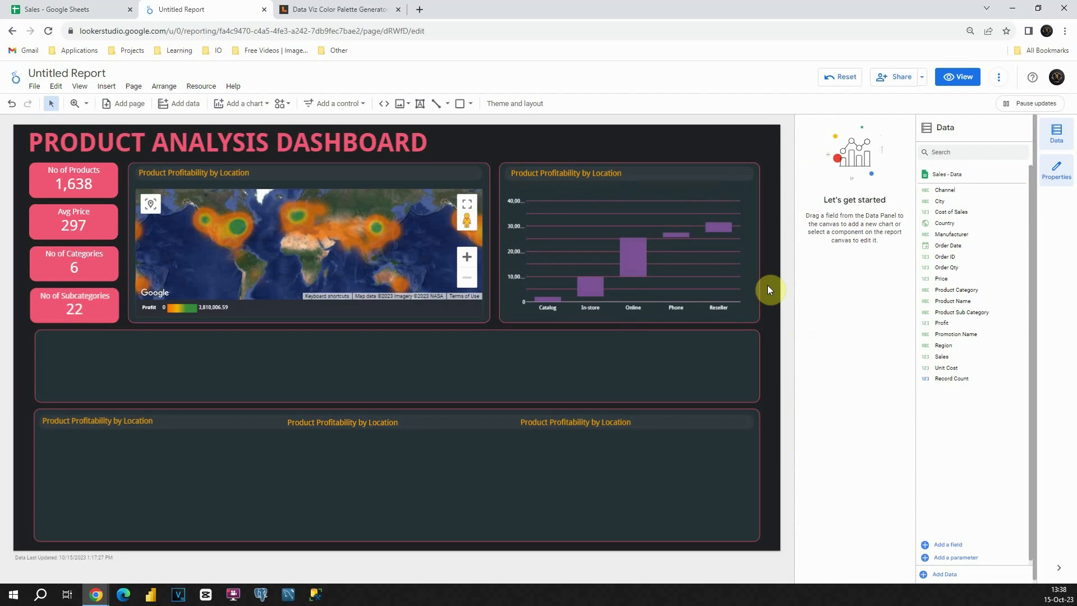
Narrow the waterfall chart's plot area from its left side so the value axis labels fit in full
click(550, 202)
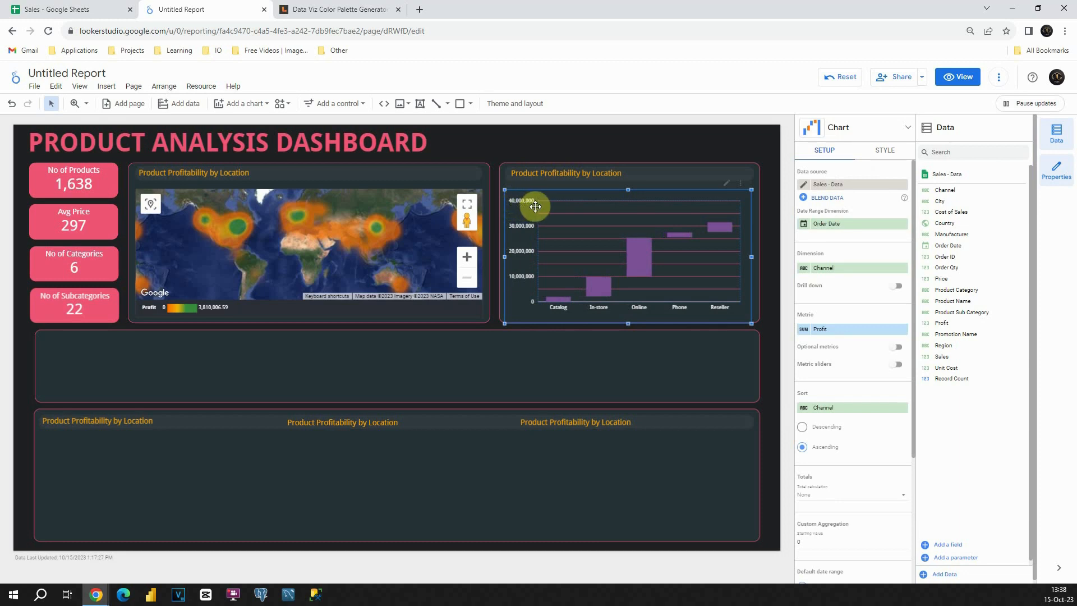
click(766, 224)
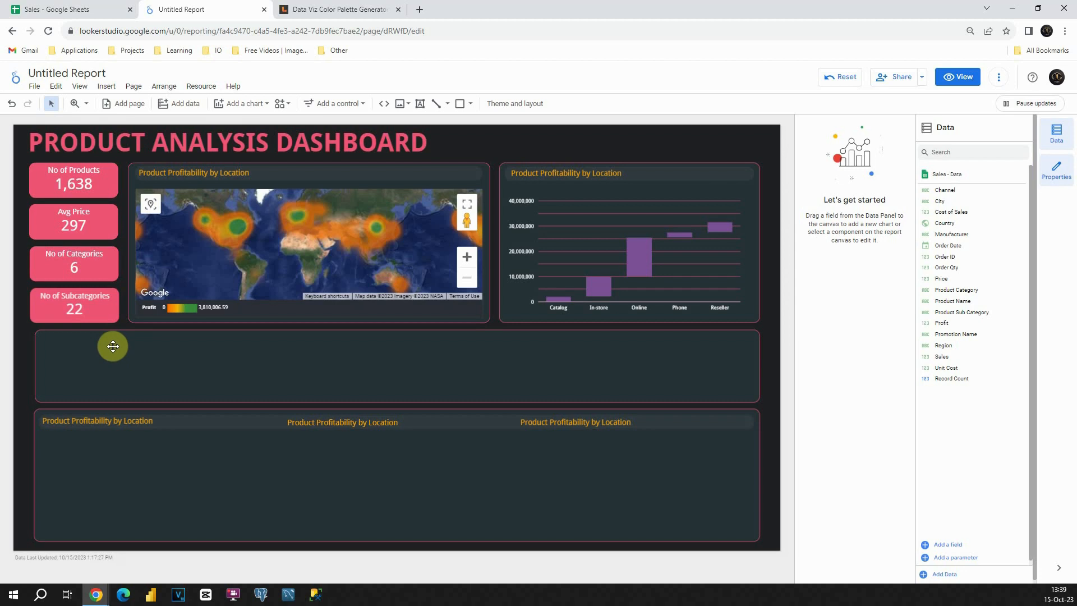
Add a table with bars inside the empty middle panel and shrink it to fit the panel's height
click(238, 103)
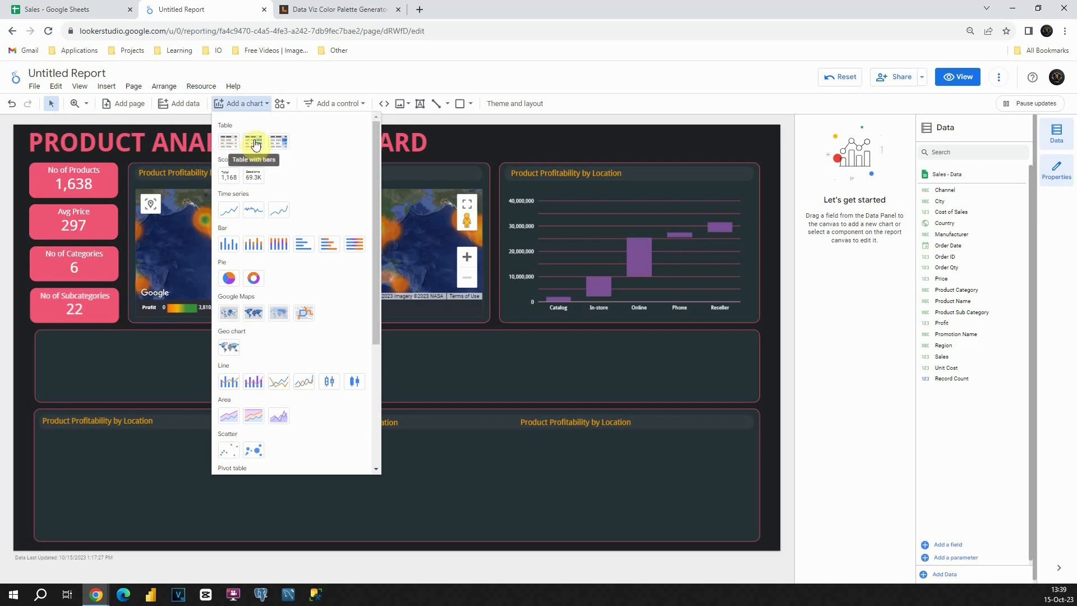
click(256, 144)
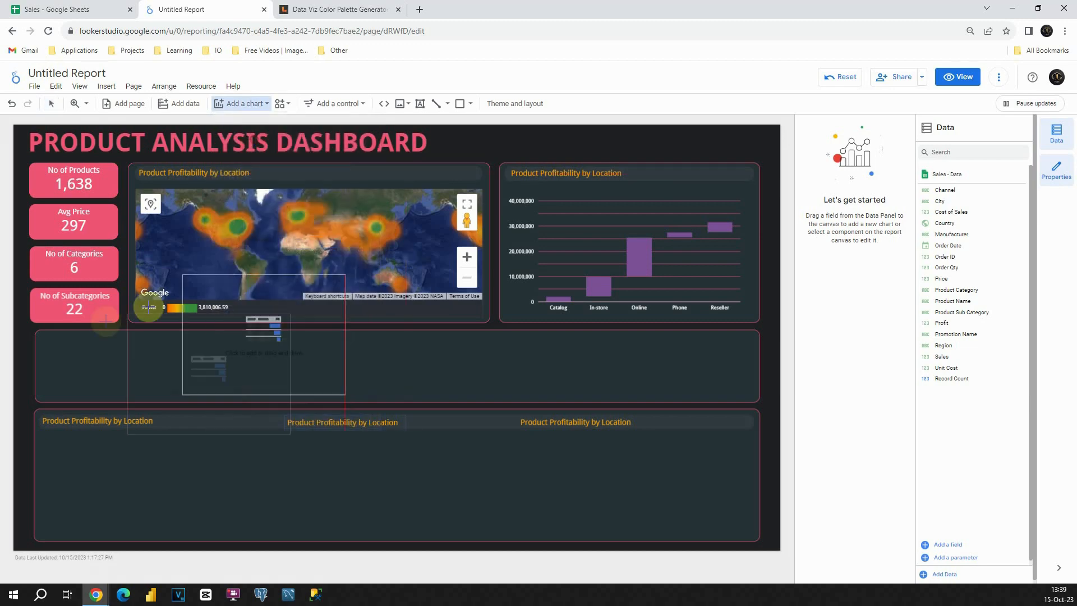
click(53, 333)
drag(222, 460, 226, 394)
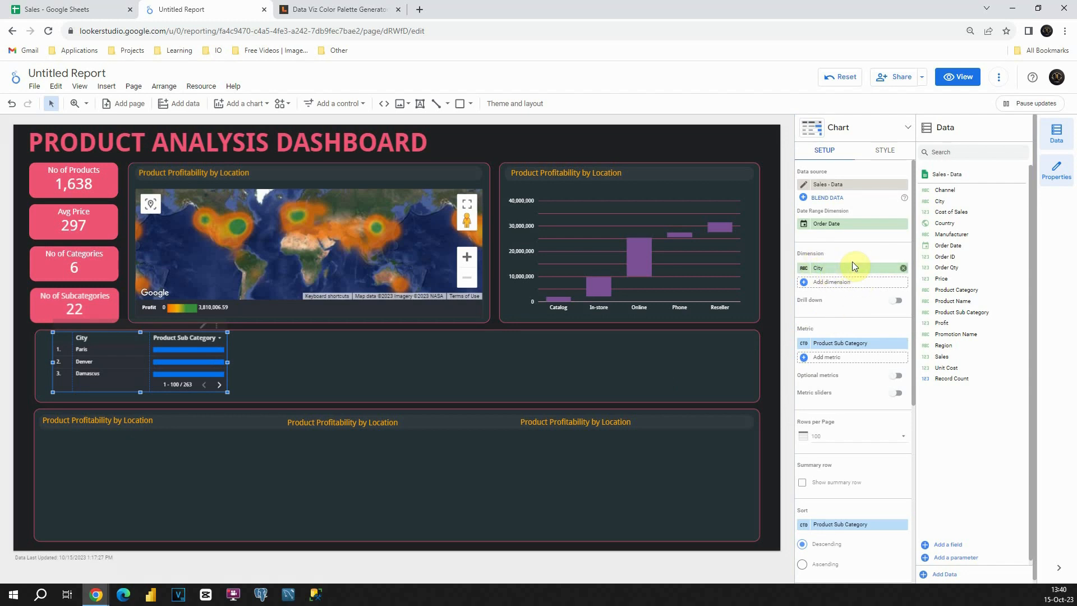
Set the bar table's dimension to Product Category and its metric to Sales
drag(957, 290, 842, 273)
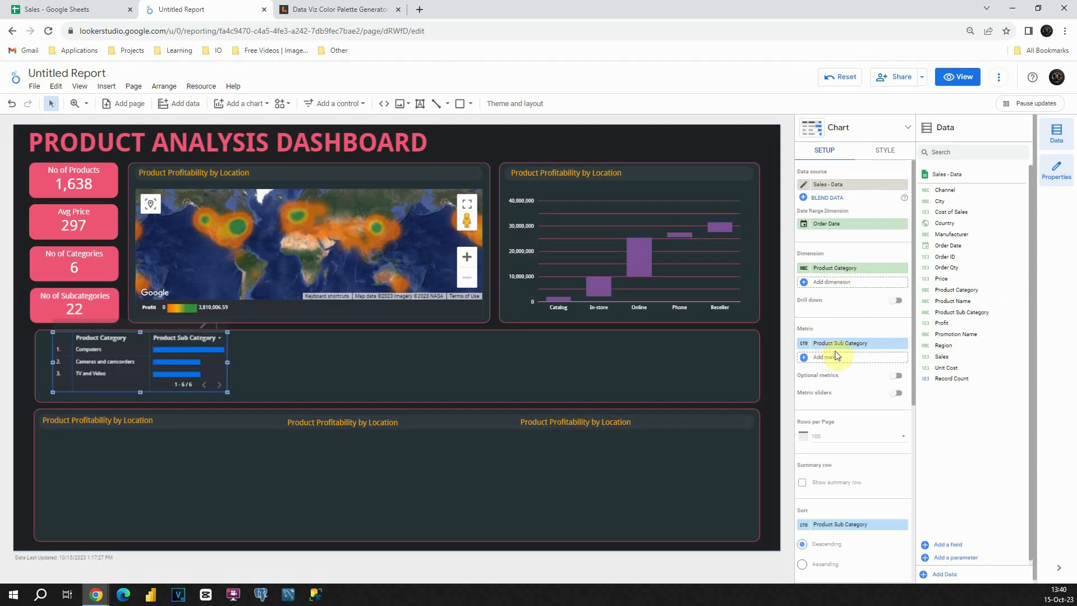
drag(942, 324, 945, 325)
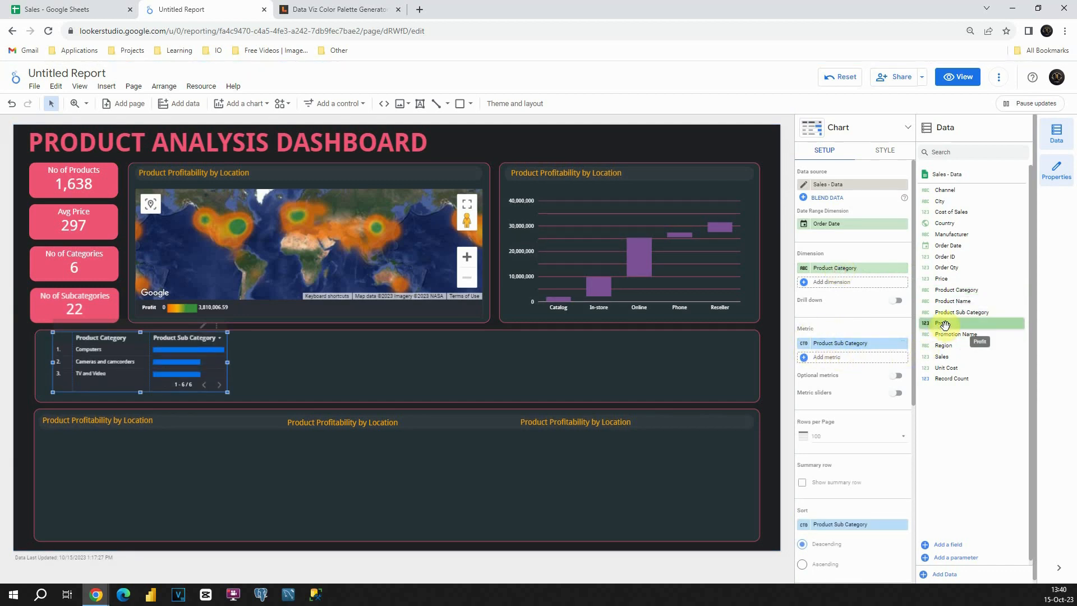
drag(950, 356, 841, 347)
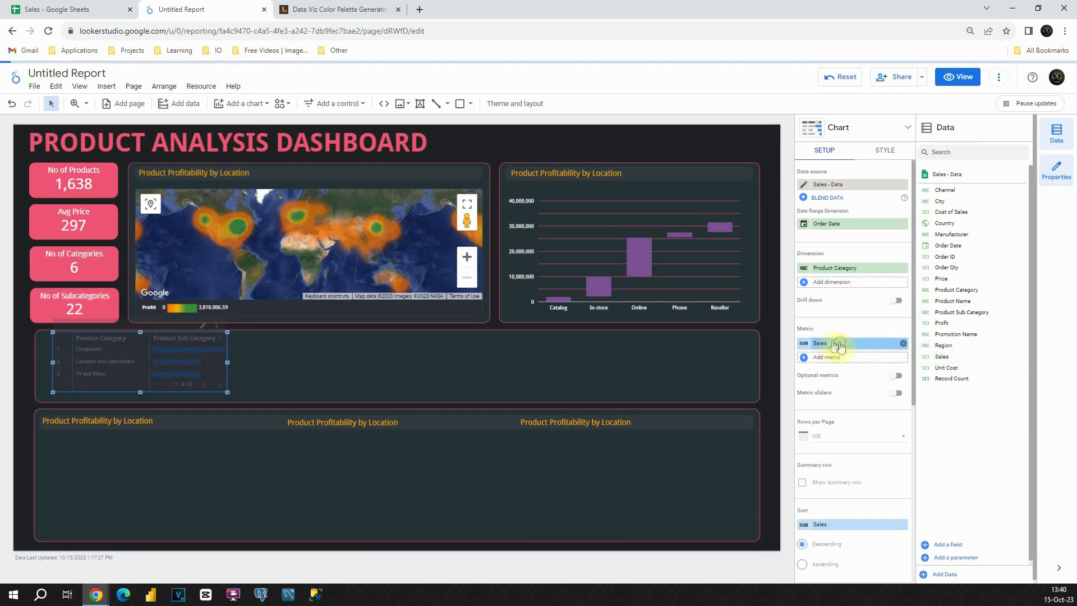
Aggregate the table's Sales metric by Max and shift the table right to leave room at the panel's left end
click(804, 342)
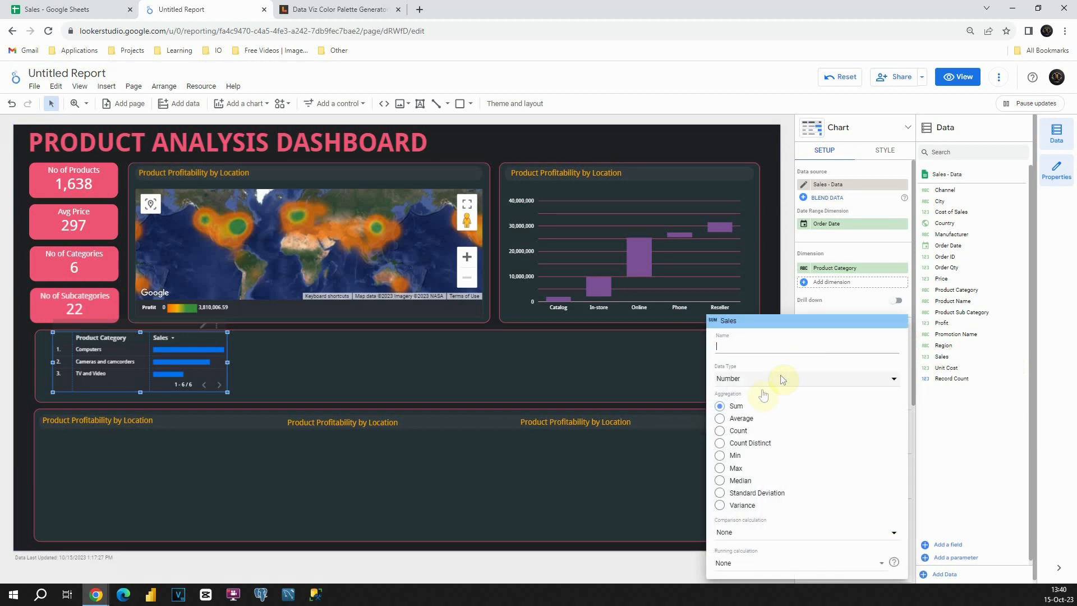
click(721, 469)
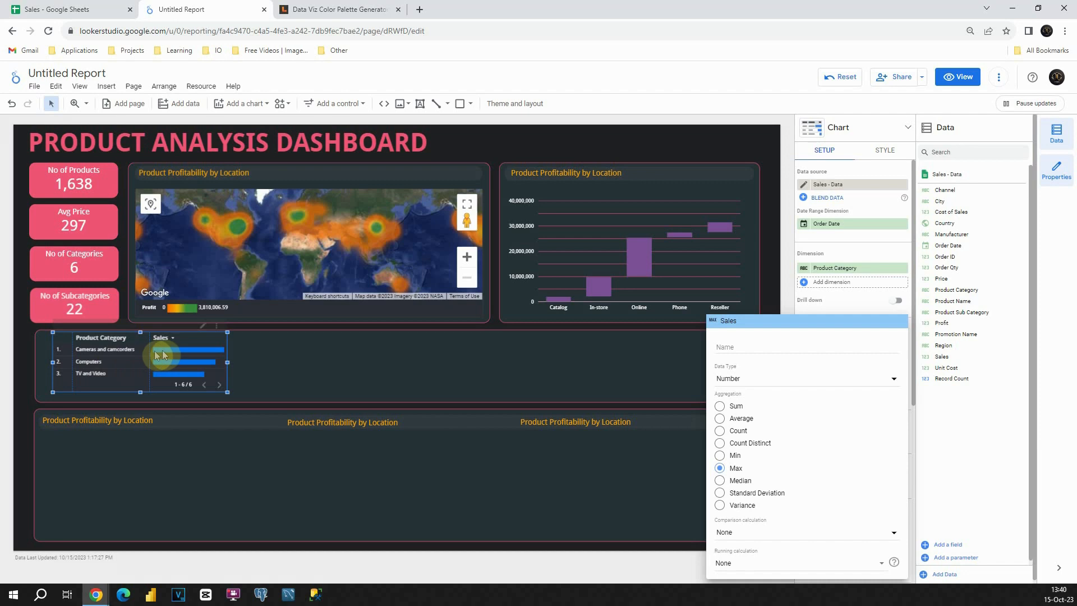
click(183, 336)
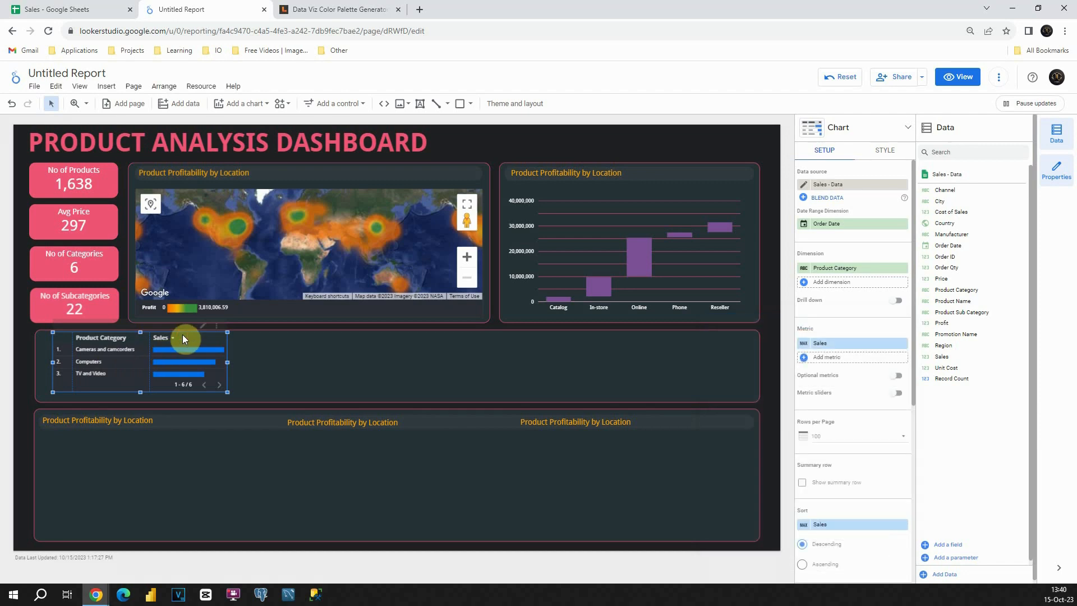
drag(183, 335, 234, 340)
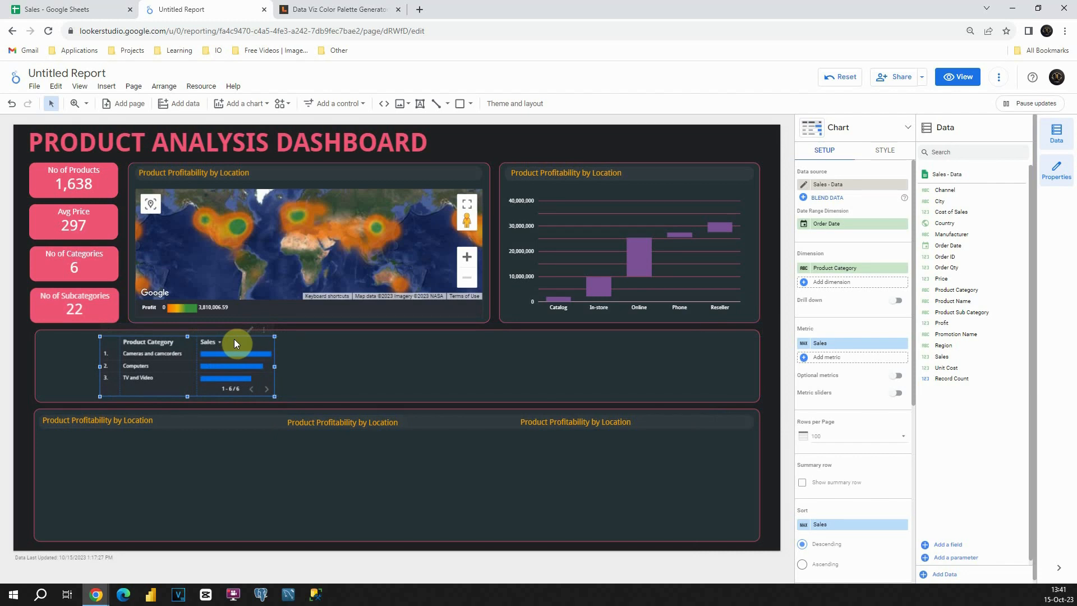
Hide the row numbers and the pagination in the Product Category table
click(886, 152)
scroll(823, 282, down, 3)
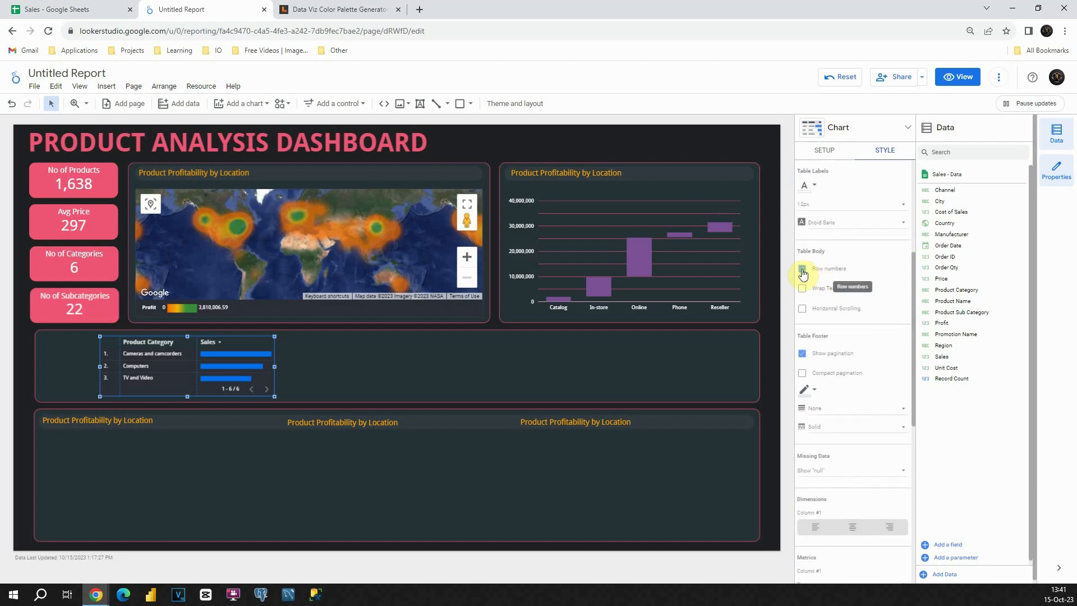
click(802, 270)
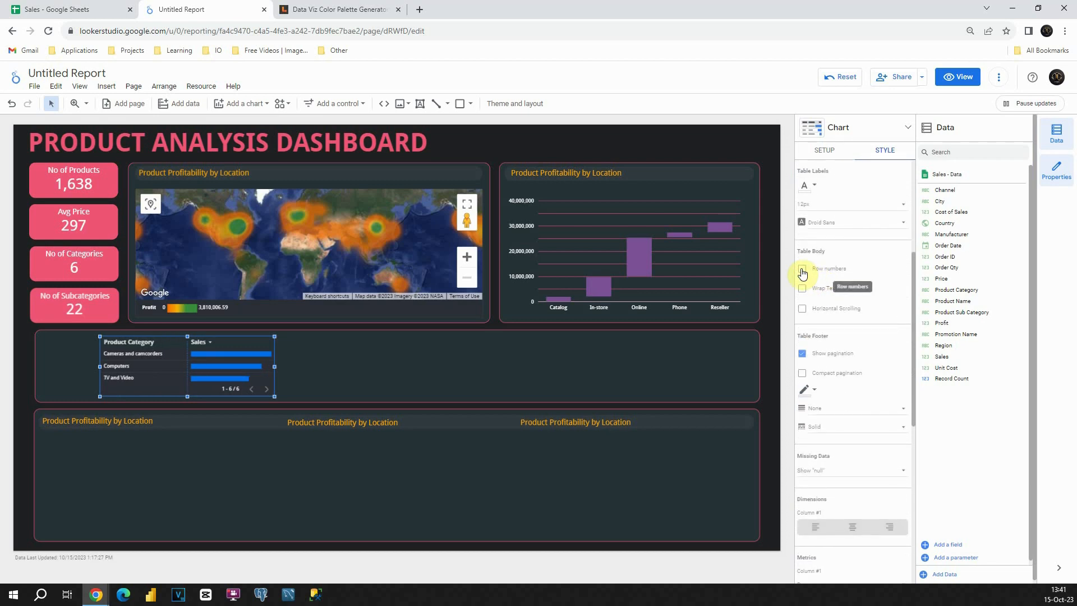
click(803, 357)
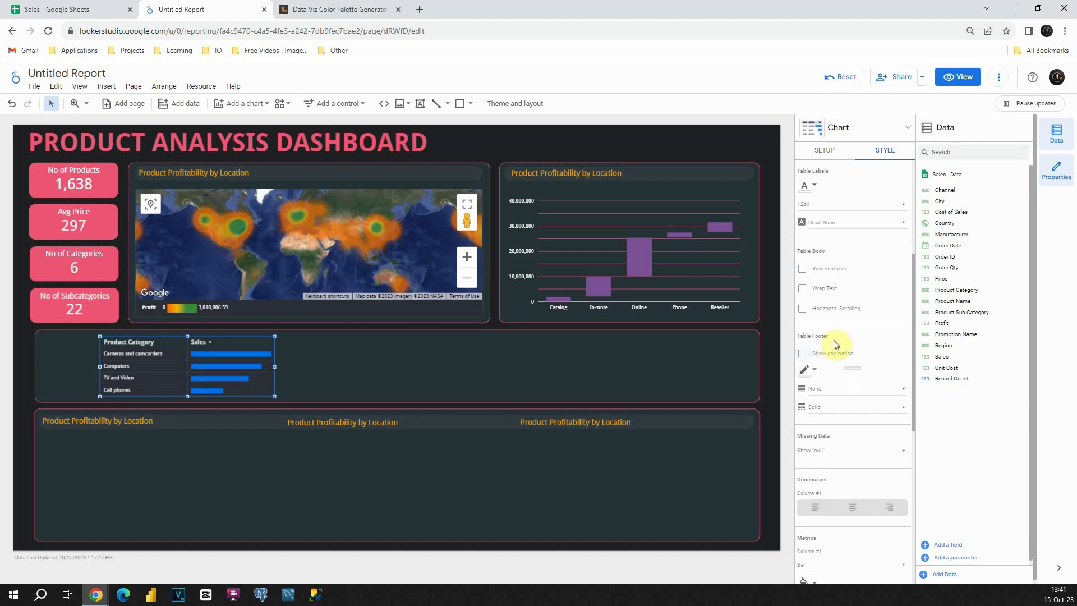
Change the table's Sales bar colour to the custom purple used in the waterfall chart
scroll(837, 340, down, 5)
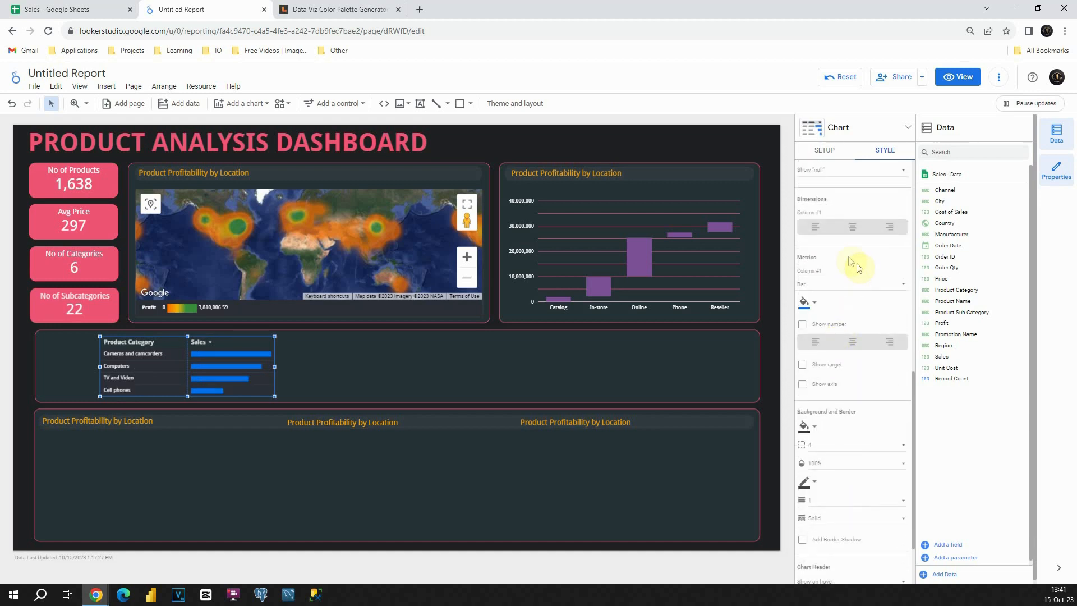
click(809, 302)
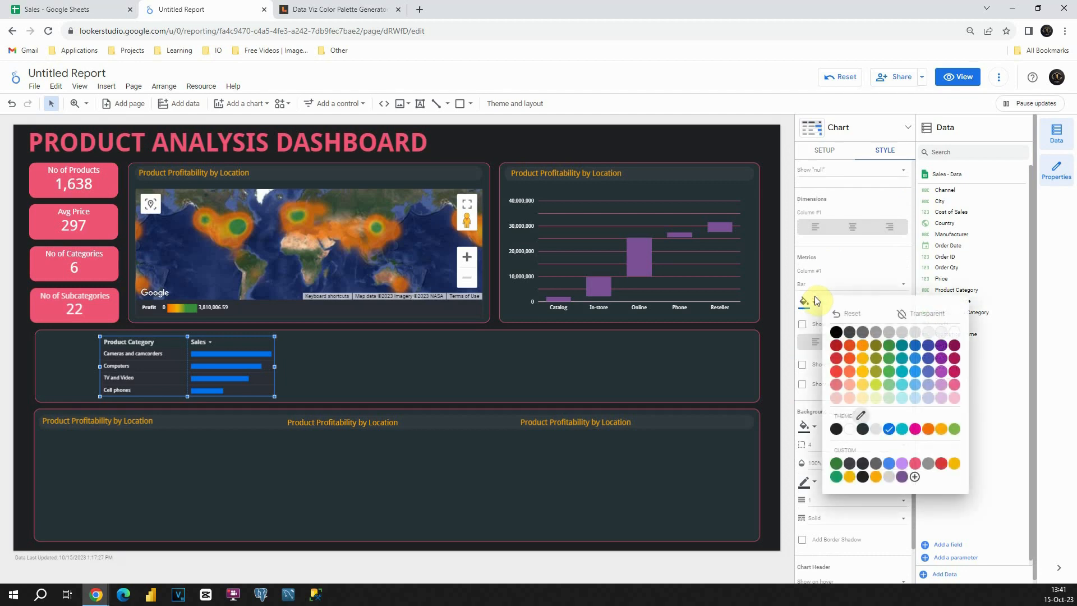
click(902, 477)
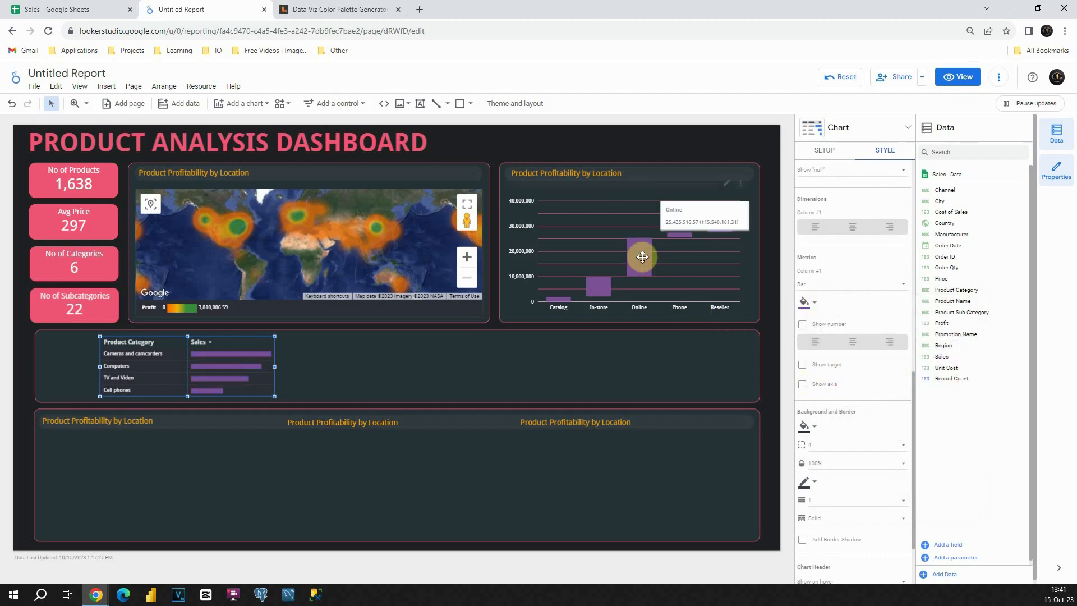
Show compact numbers beside the Sales bars and make the table slightly narrower from its right edge
click(803, 324)
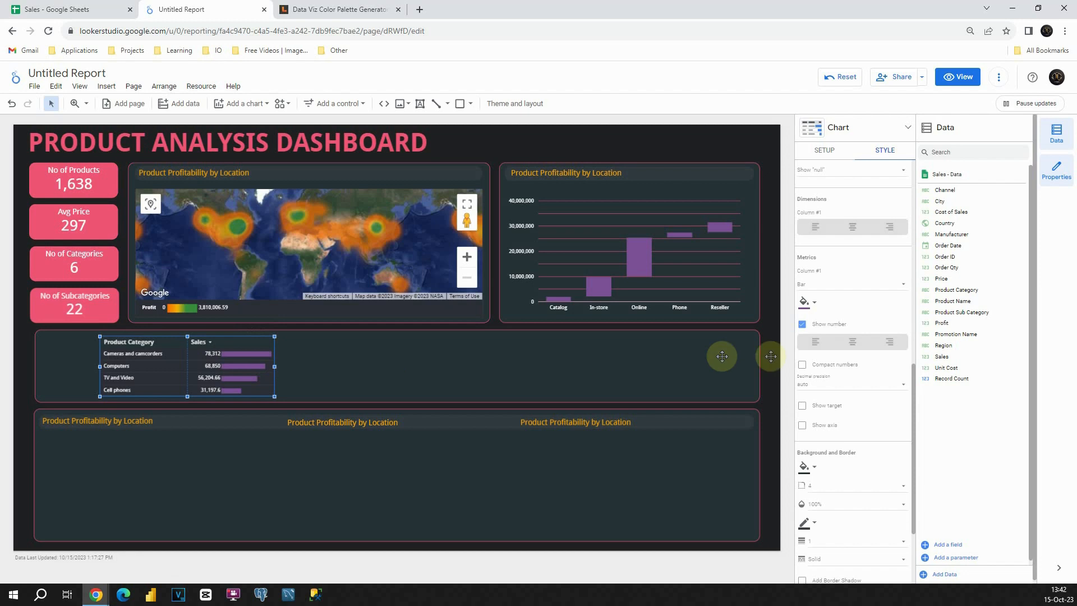
click(803, 365)
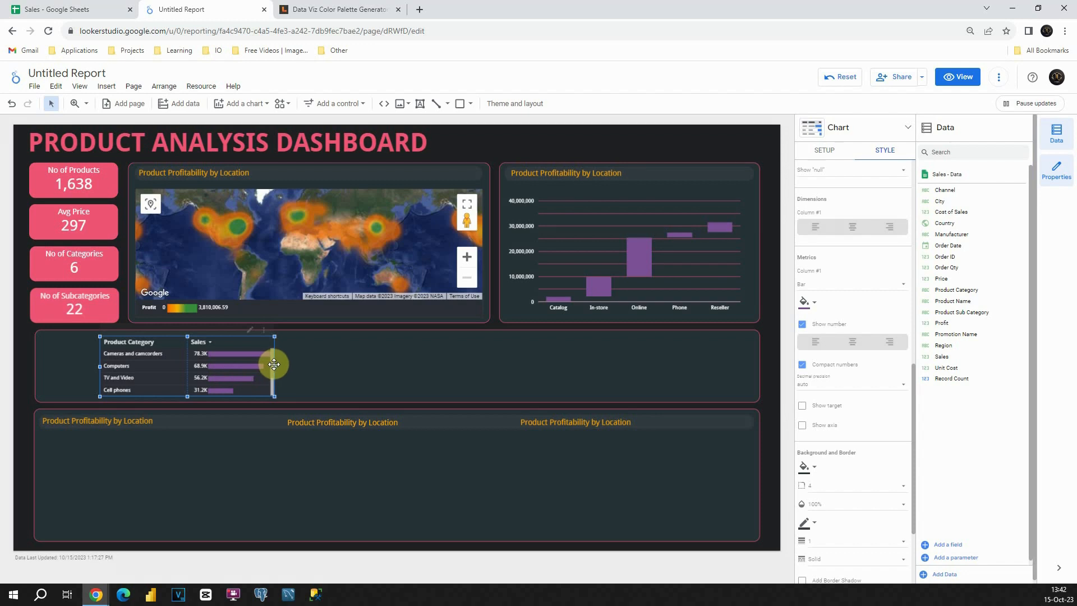
drag(275, 365, 256, 368)
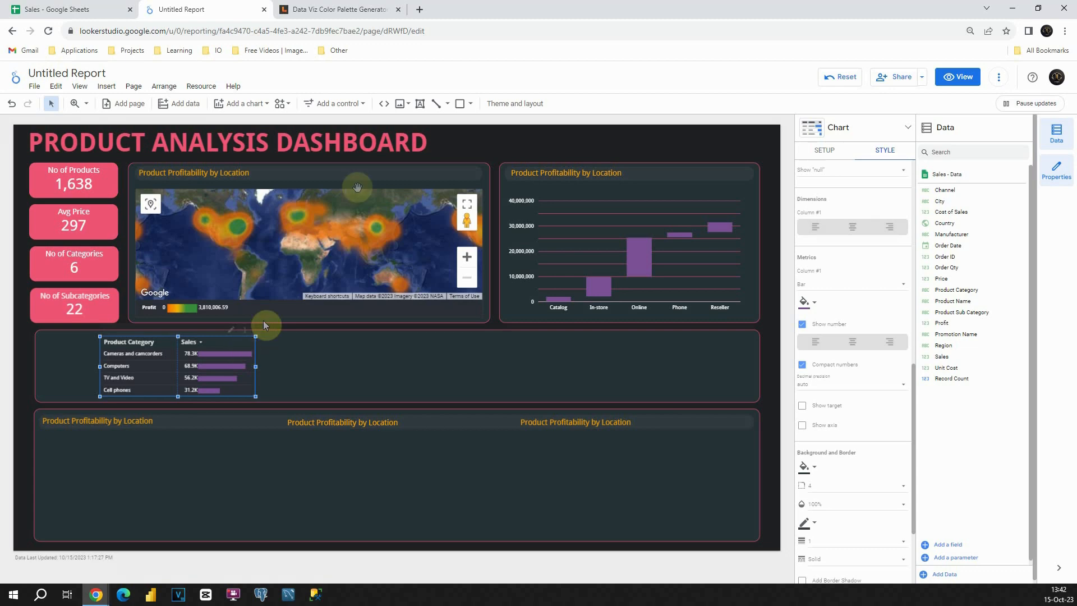
Insert the old-time-camera-512 image from the Desktop folder and scale it to fit left of the Sales table
click(400, 104)
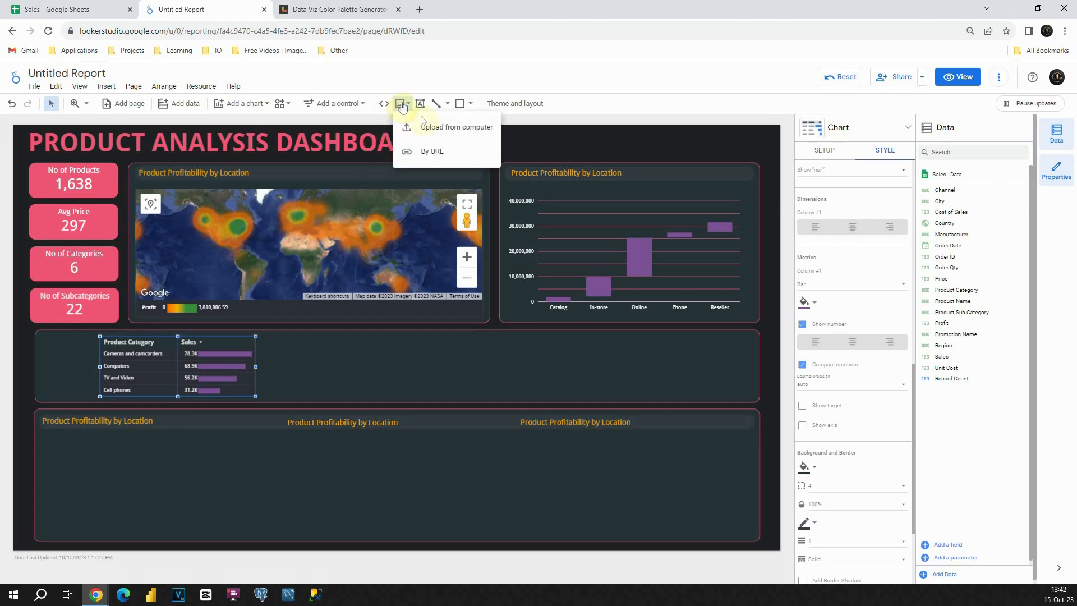
click(426, 126)
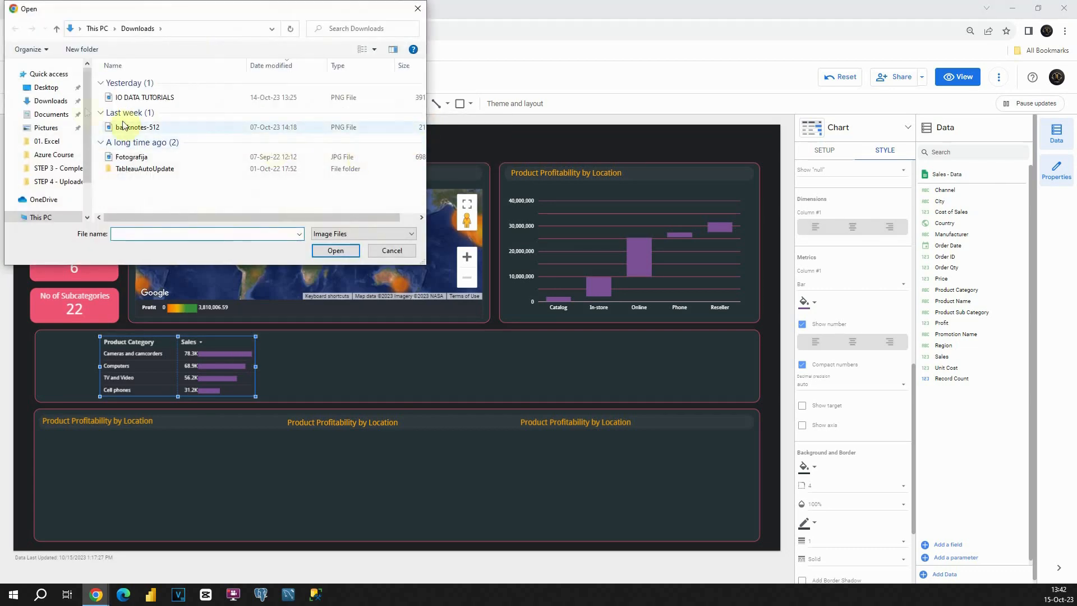
click(42, 88)
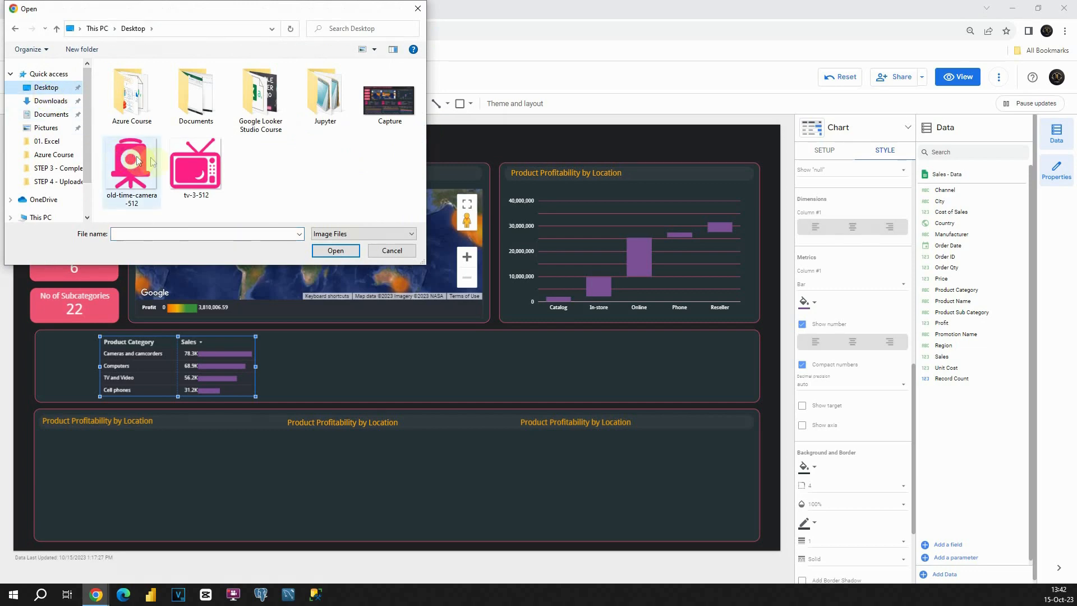
click(140, 166)
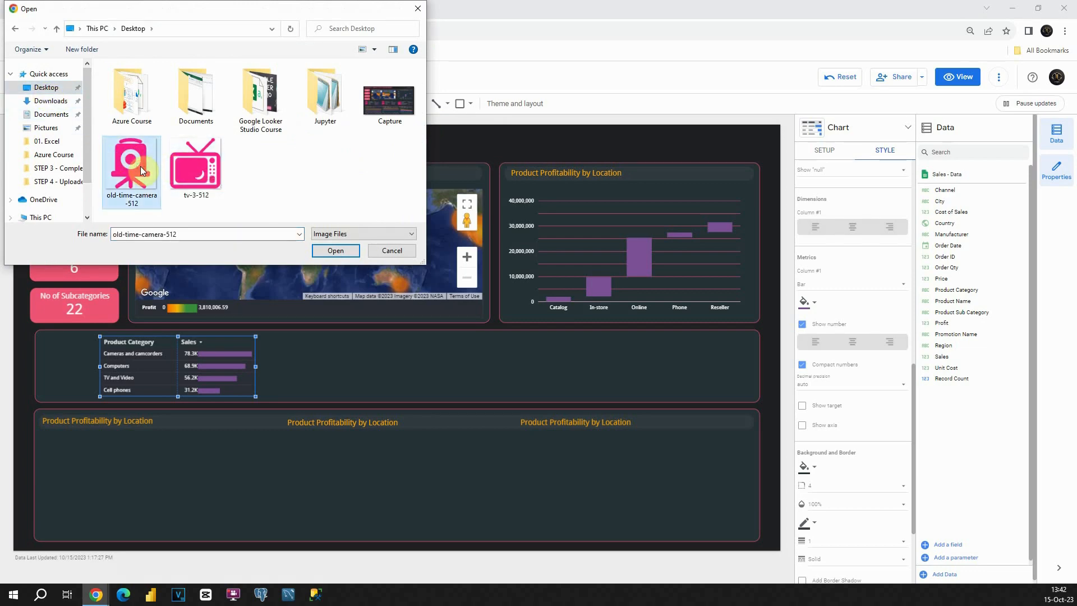
click(329, 249)
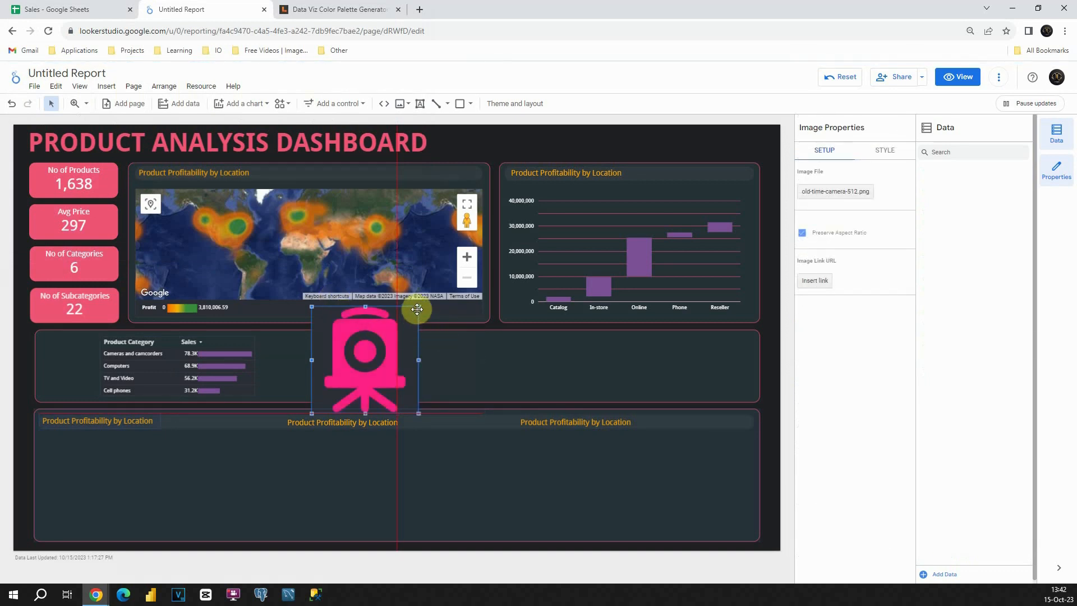
drag(419, 308, 78, 364)
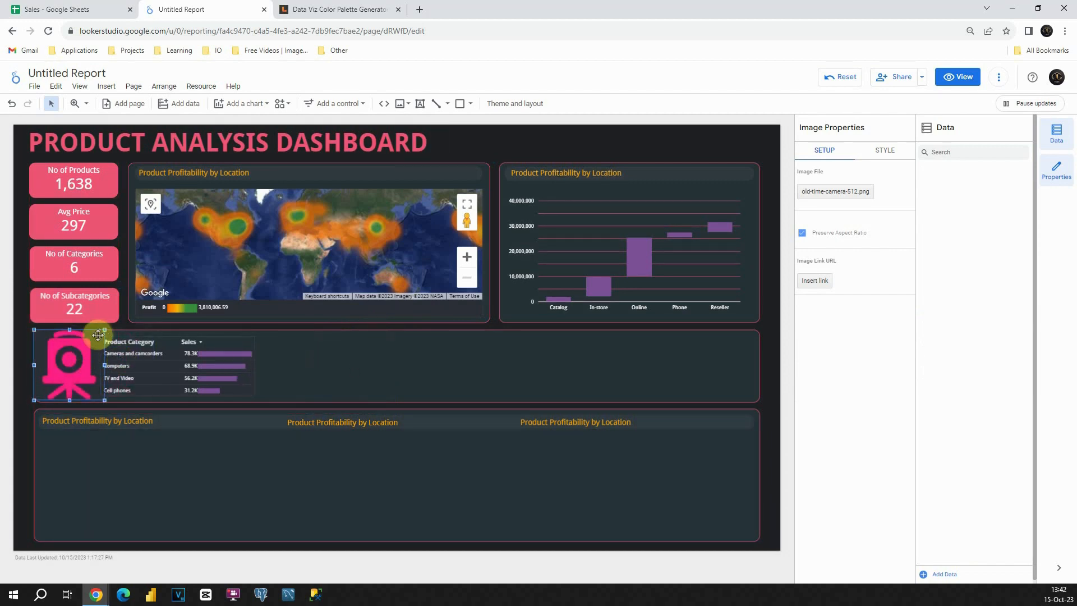
drag(104, 330, 164, 339)
Duplicate the camera image together with the Sales table and place the copy in the middle of the same panel
click(27, 341)
key(ctrl+c)
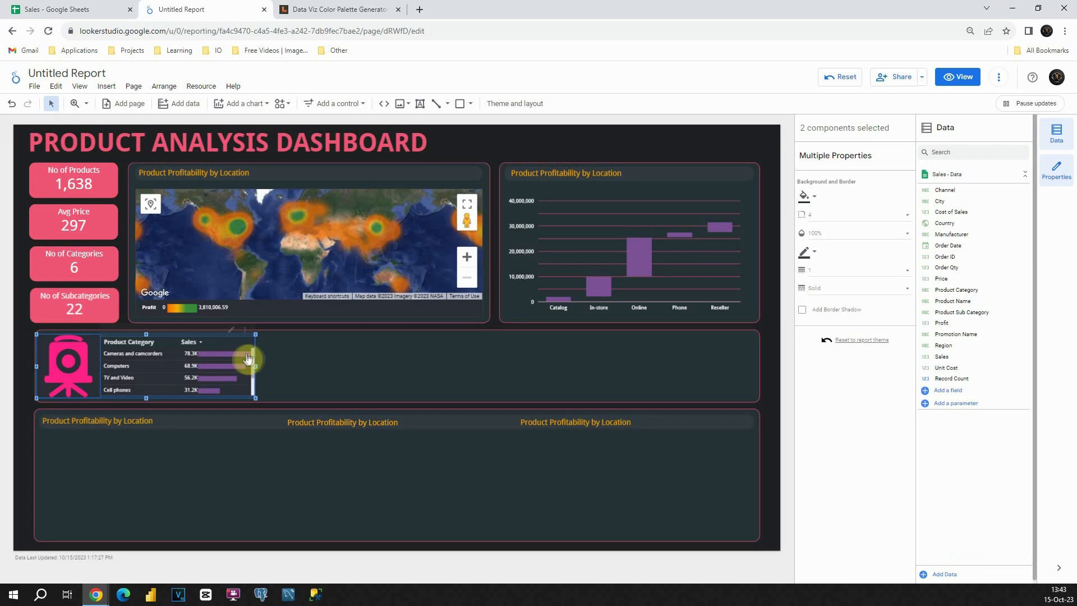
key(ctrl+v)
drag(225, 346, 466, 339)
Replace the copied table's metric with Profit and aggregate it by Max
click(466, 339)
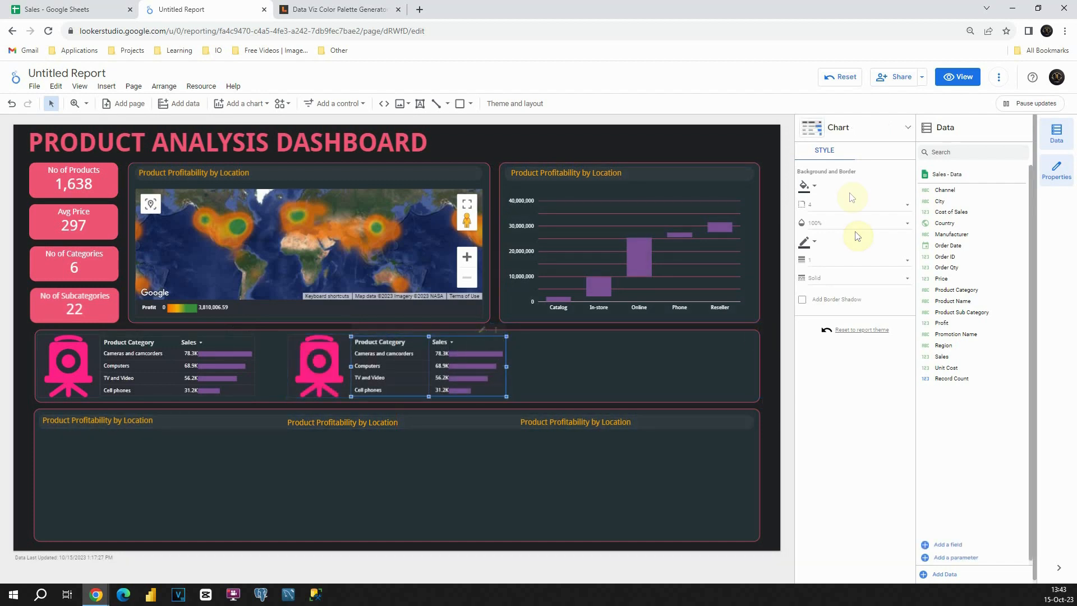
click(836, 151)
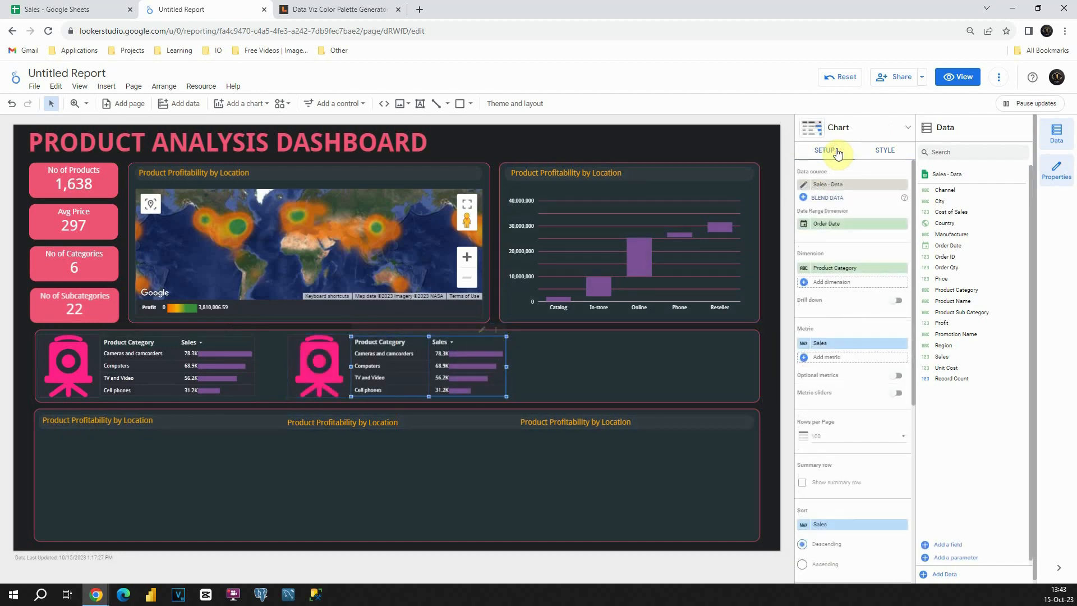
drag(943, 323, 828, 351)
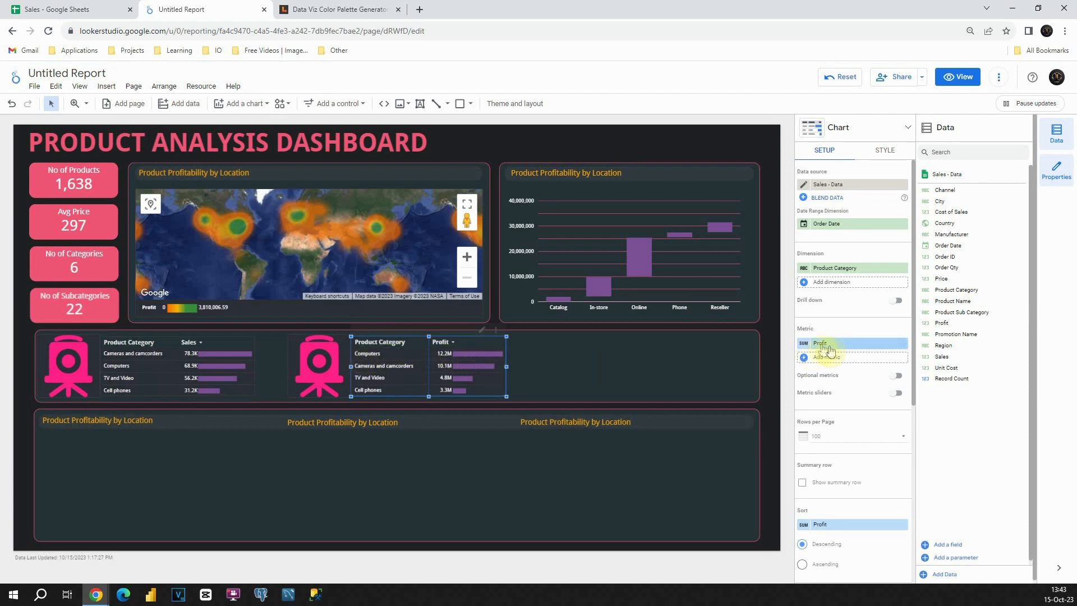
click(807, 343)
click(721, 469)
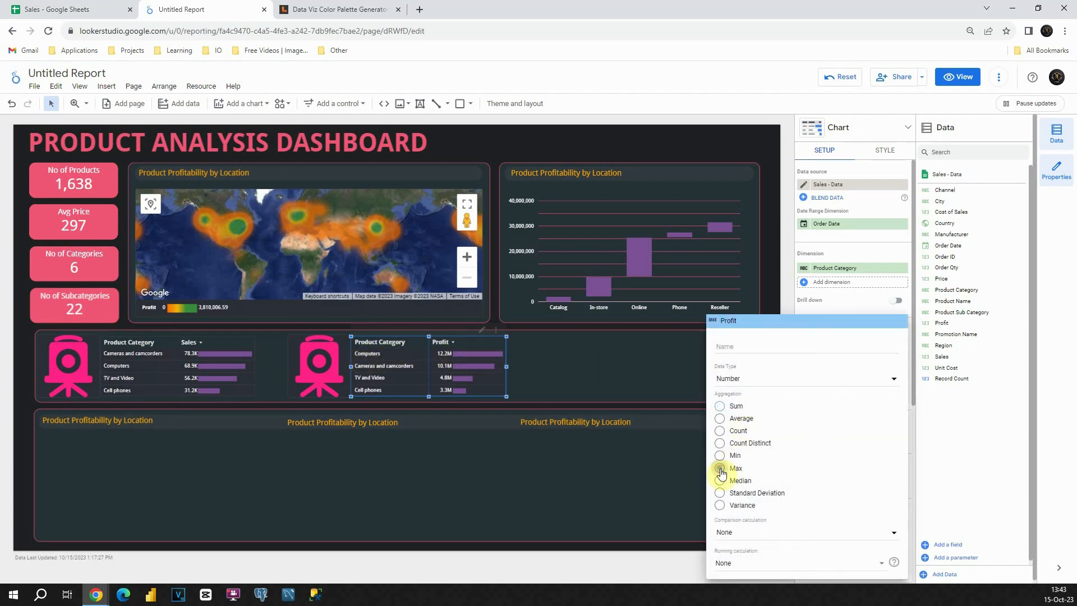
click(773, 298)
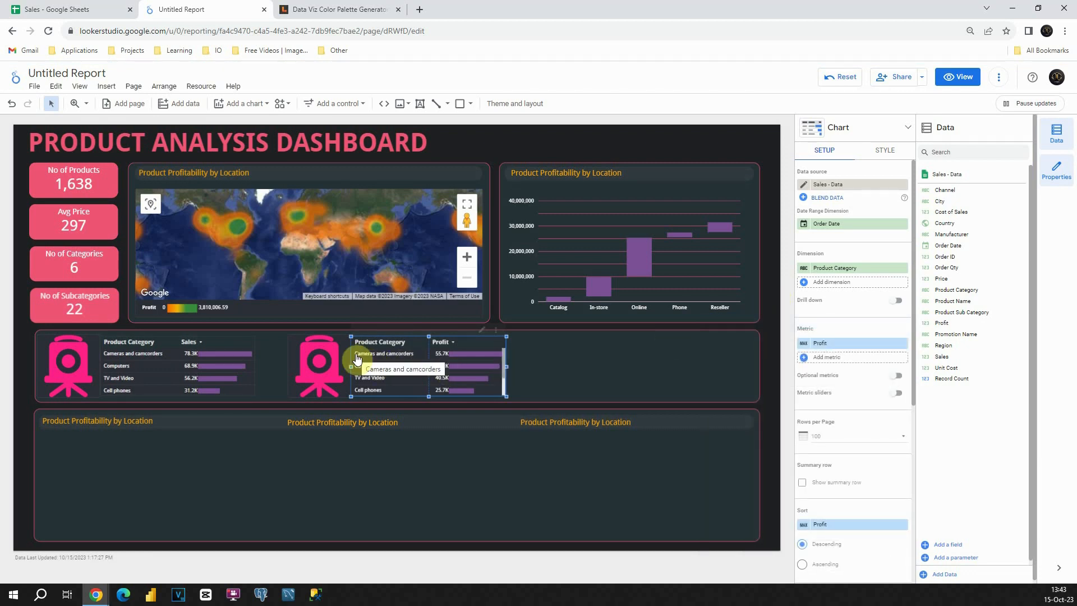
Duplicate the camera image and Profit table pair and place the copy at the panel's right end
click(320, 360)
ctrl+click(411, 341)
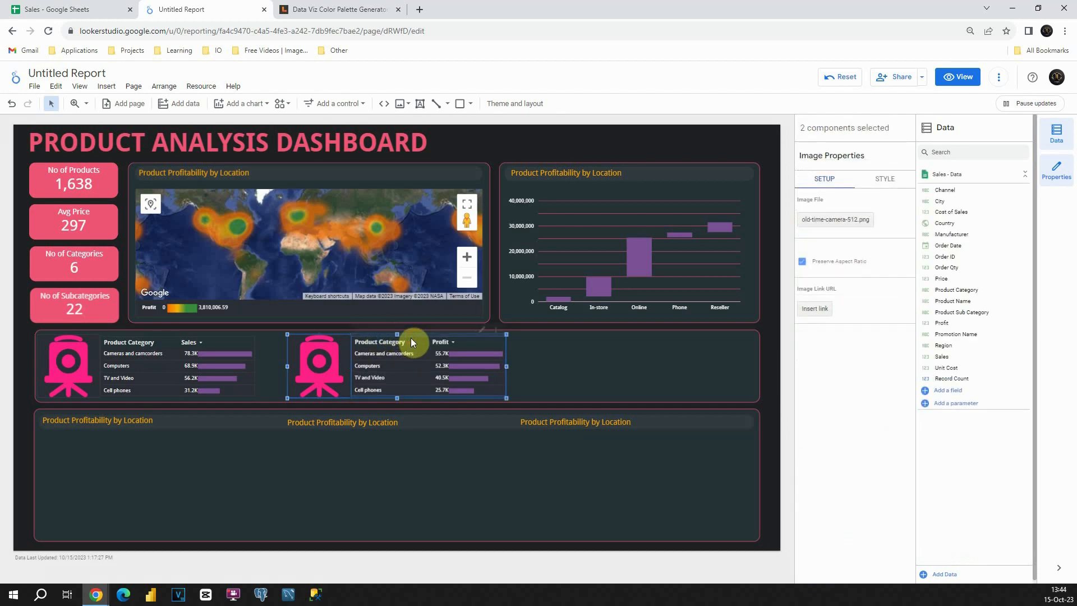
drag(411, 339, 647, 345)
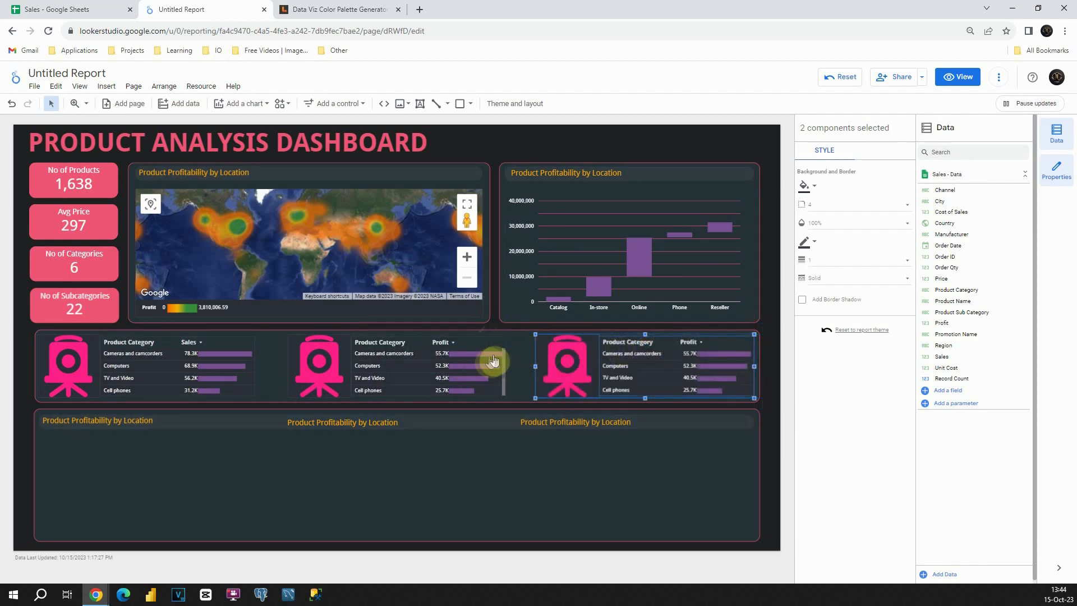
Replace the image file of the third camera icon with tv-3-512 from the Desktop folder
click(584, 358)
click(562, 360)
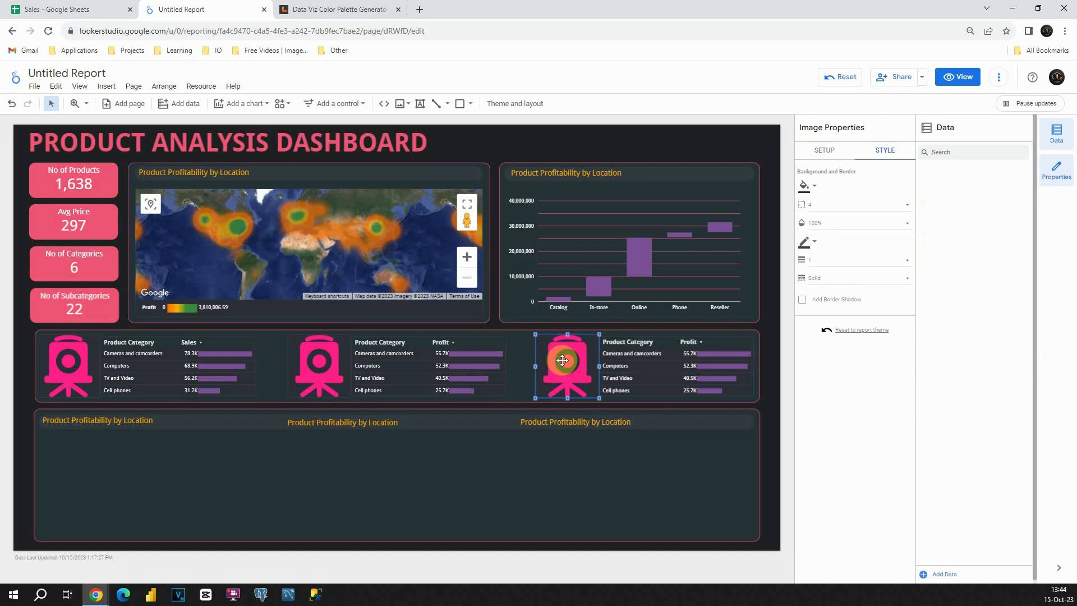
click(819, 150)
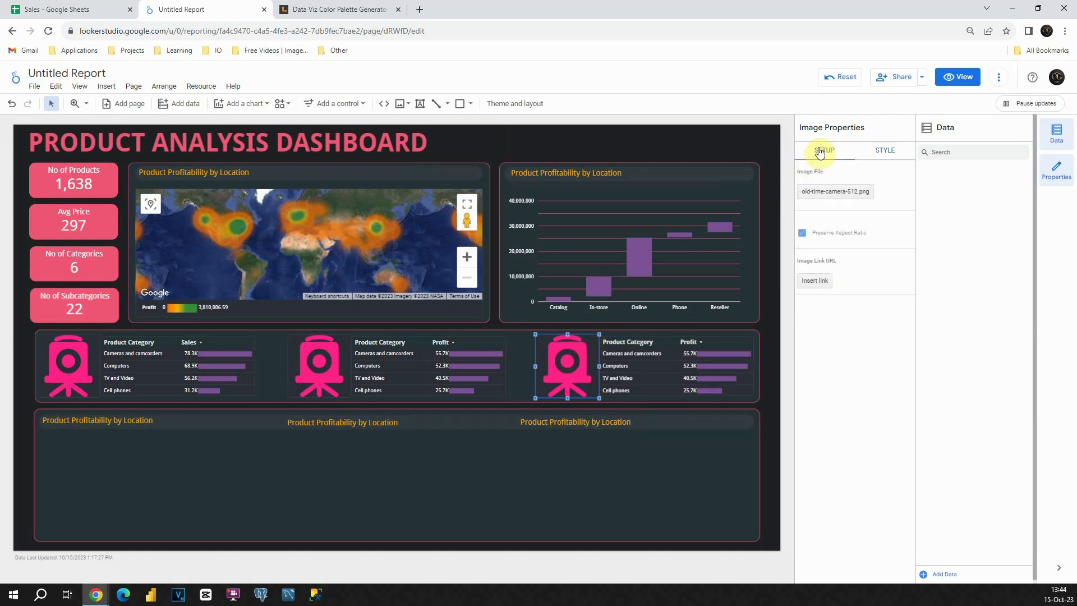
click(818, 192)
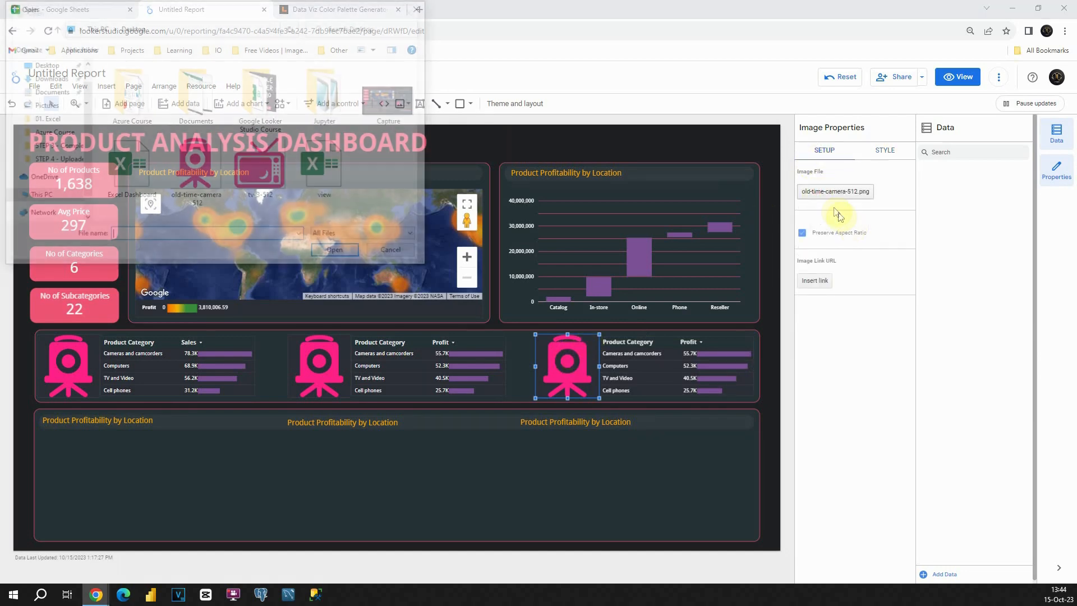
click(259, 167)
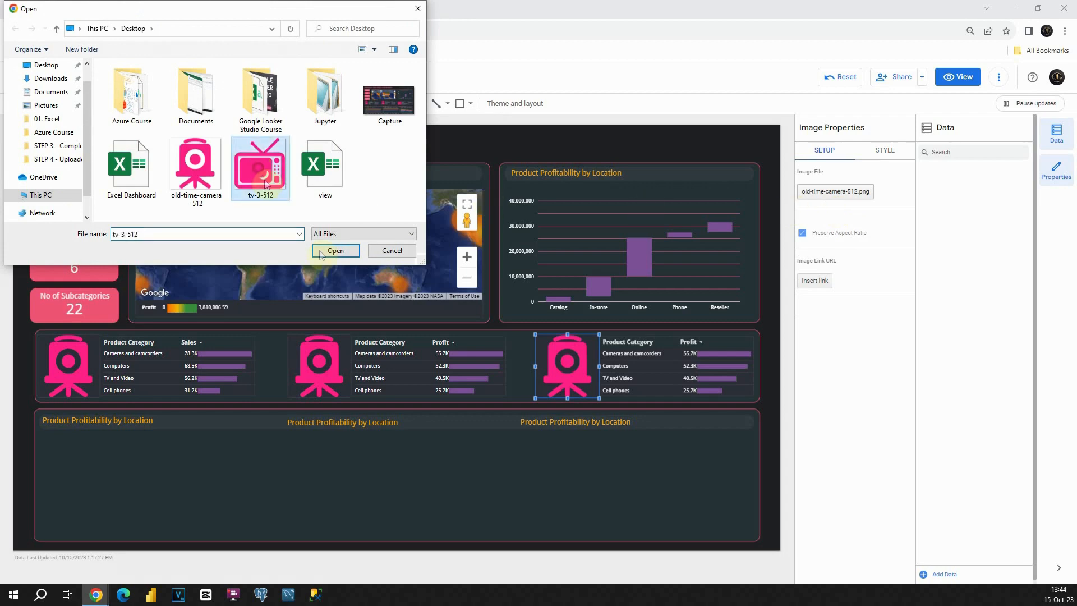
click(337, 252)
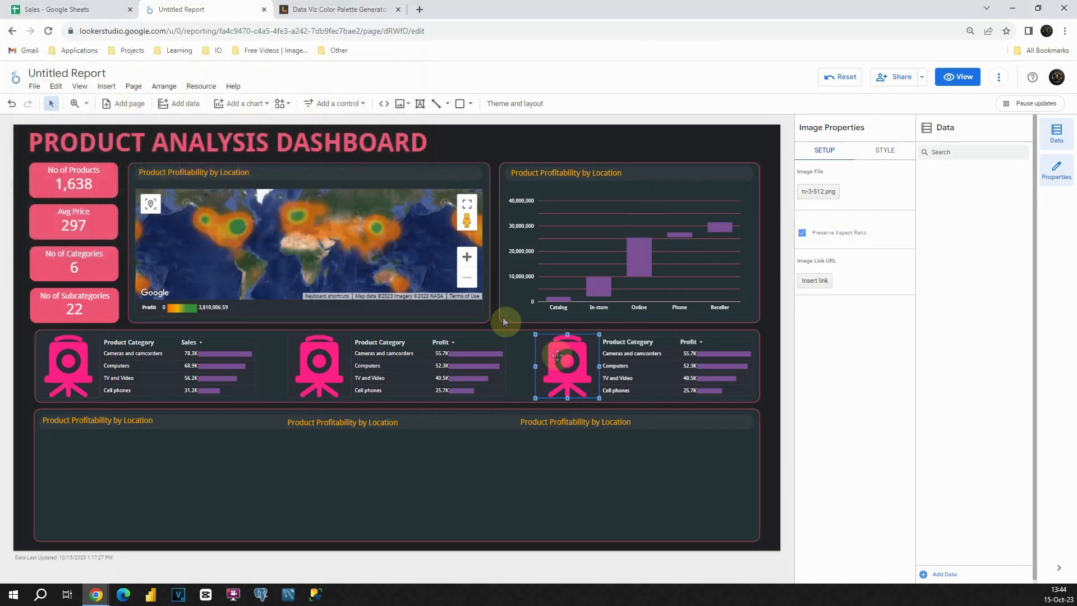
click(770, 352)
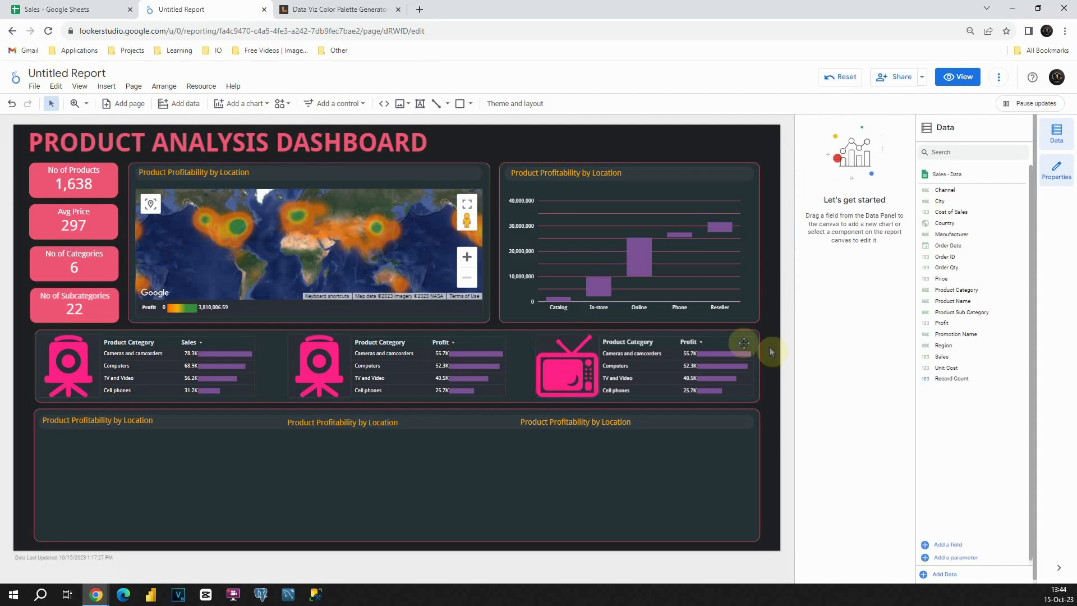
Replace the metric of the table beside the TV icon with Unit Cost and aggregate it by Min
click(729, 347)
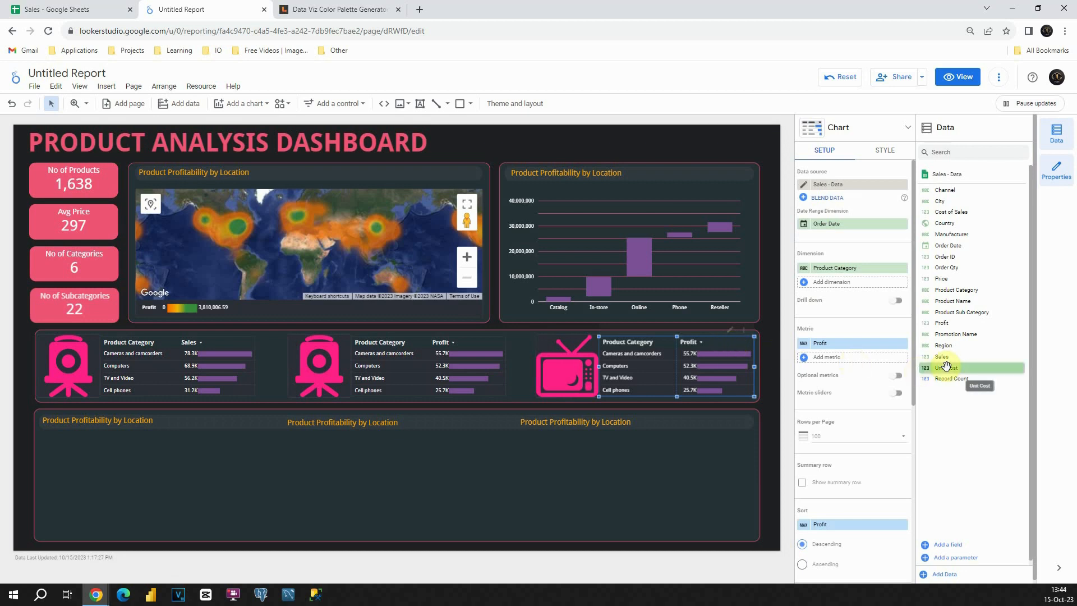
drag(947, 368, 806, 349)
click(804, 344)
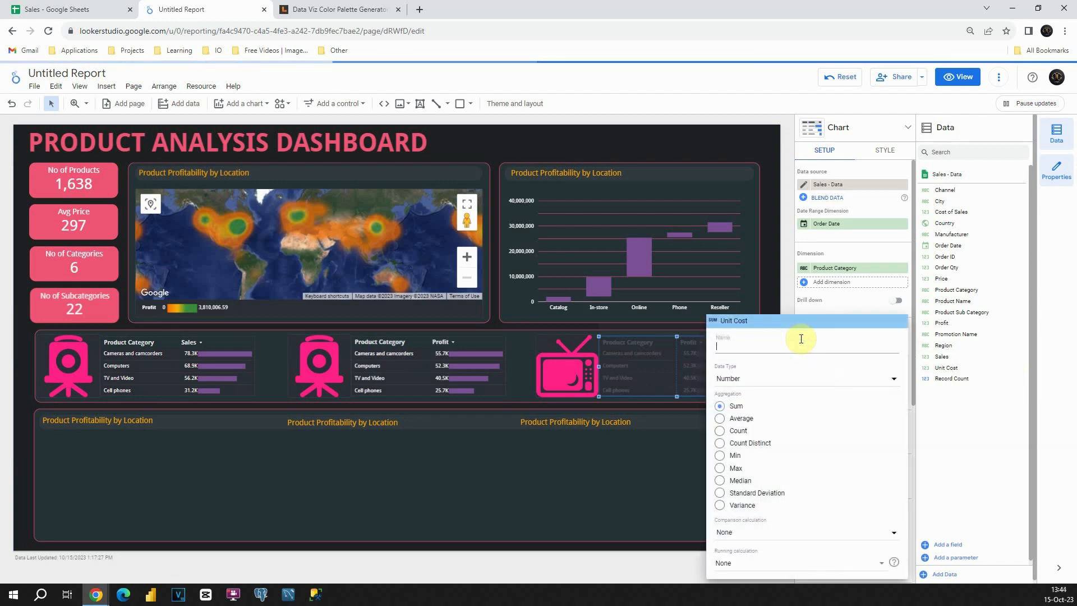
click(719, 455)
click(773, 302)
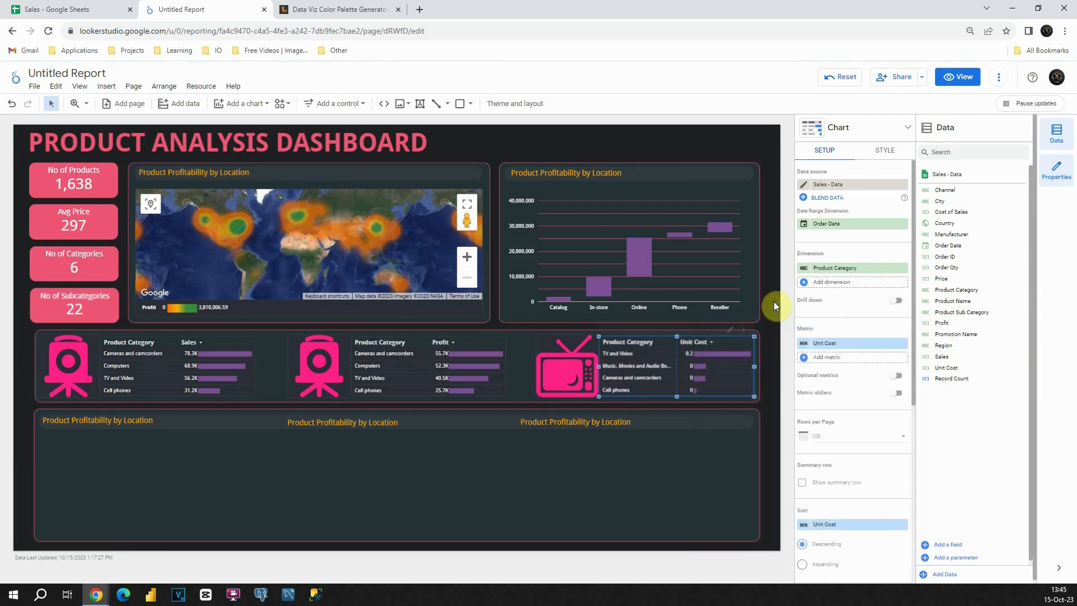
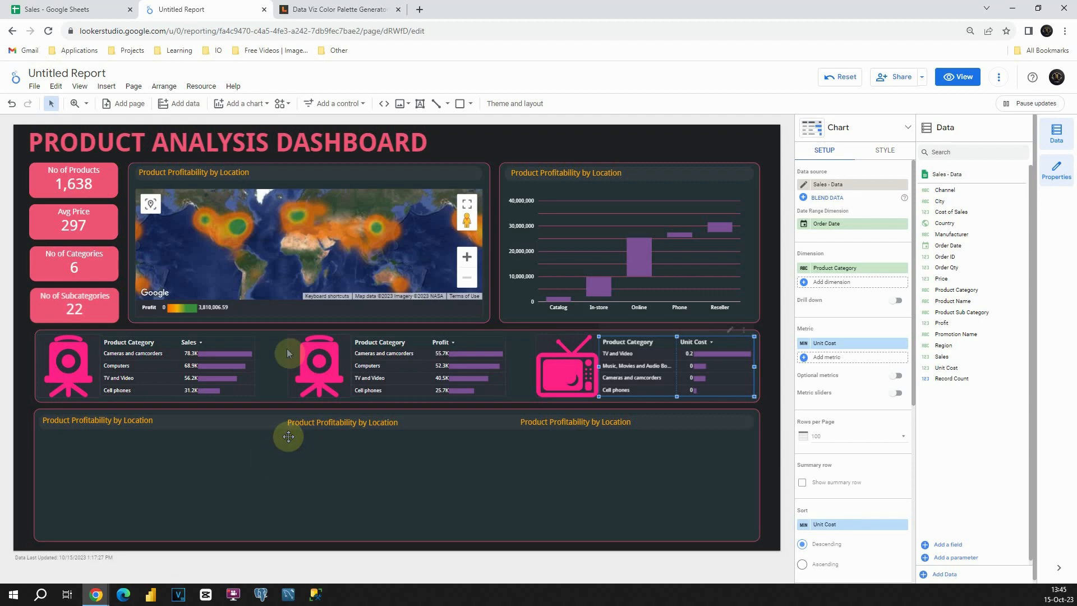
Add a 100% stacked area chart under the first title in the lowest panel and size it to fit the panel's height
click(254, 104)
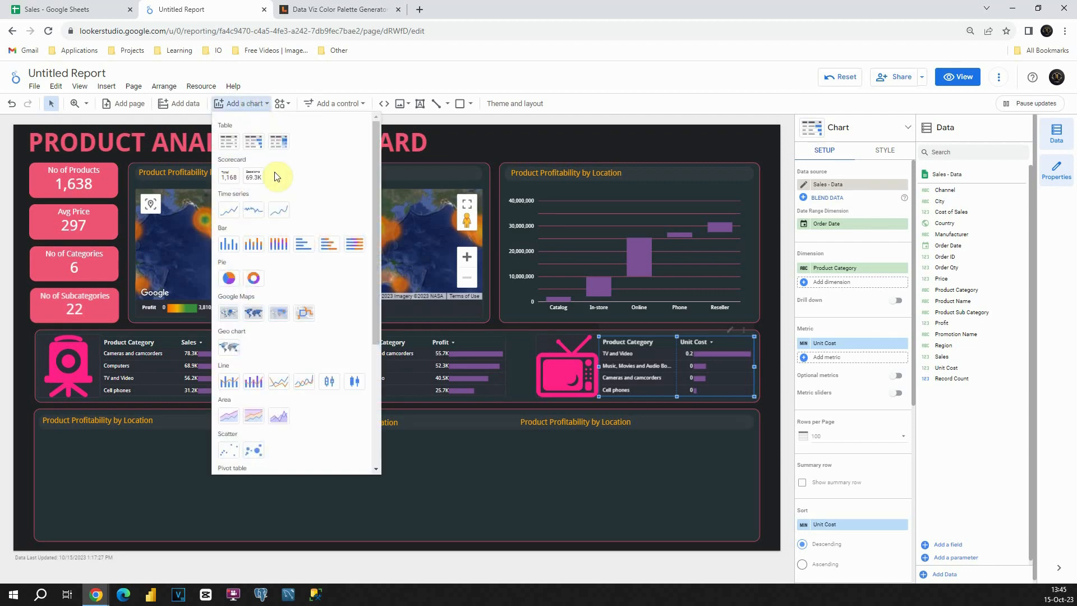
click(247, 415)
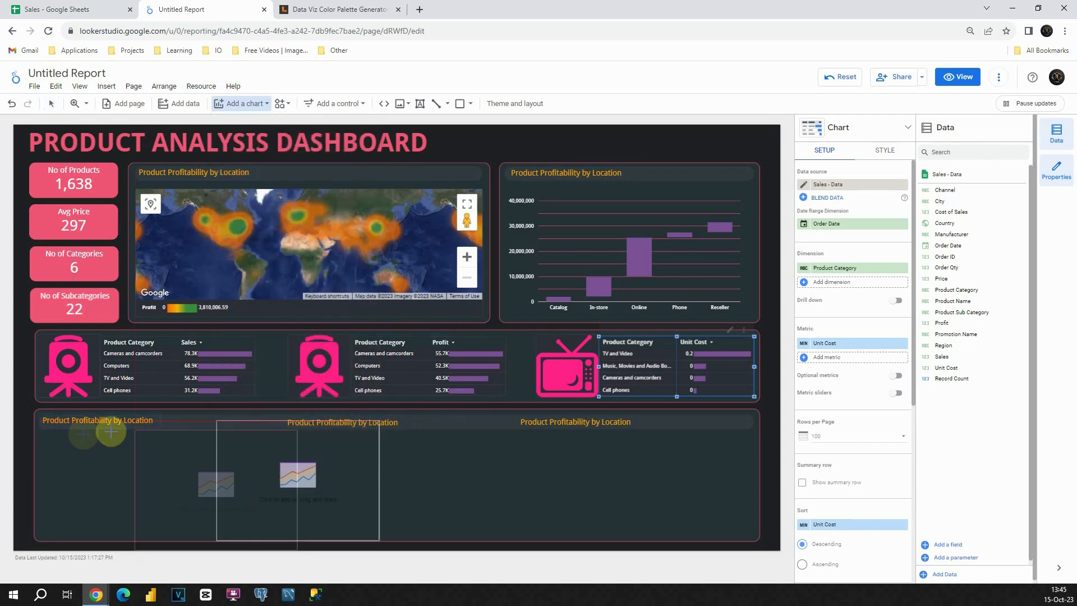
click(45, 431)
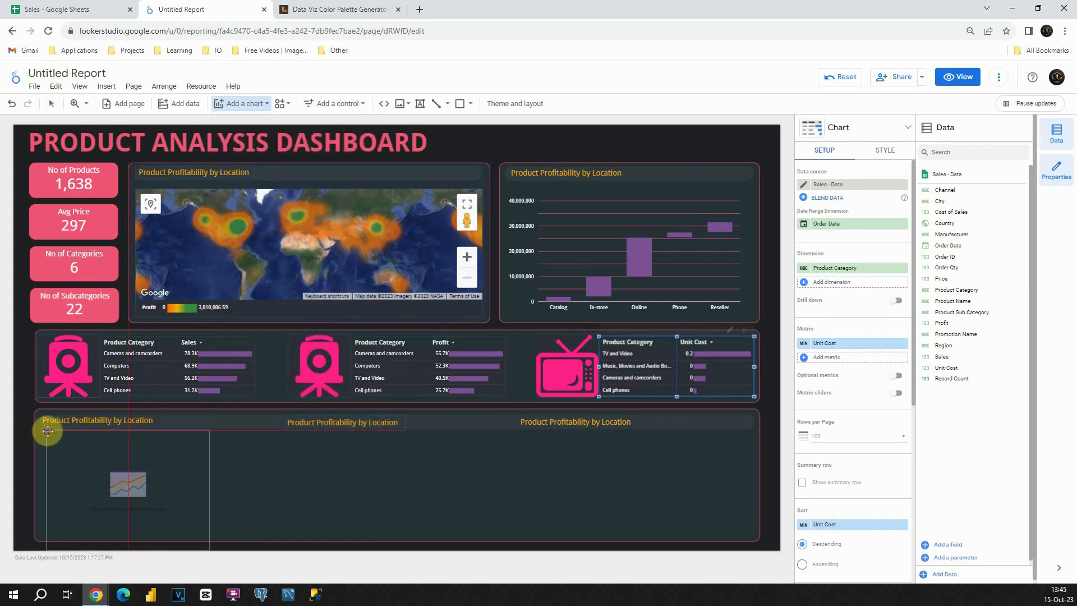
drag(217, 558, 236, 537)
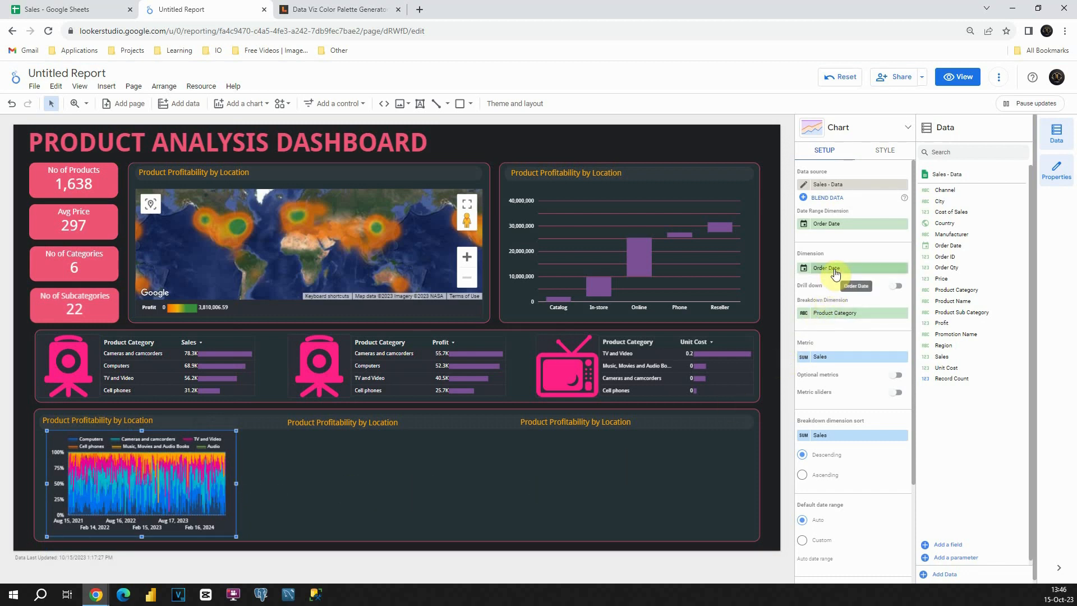
Set the data type of the area chart's Order Date dimension to Month
click(805, 267)
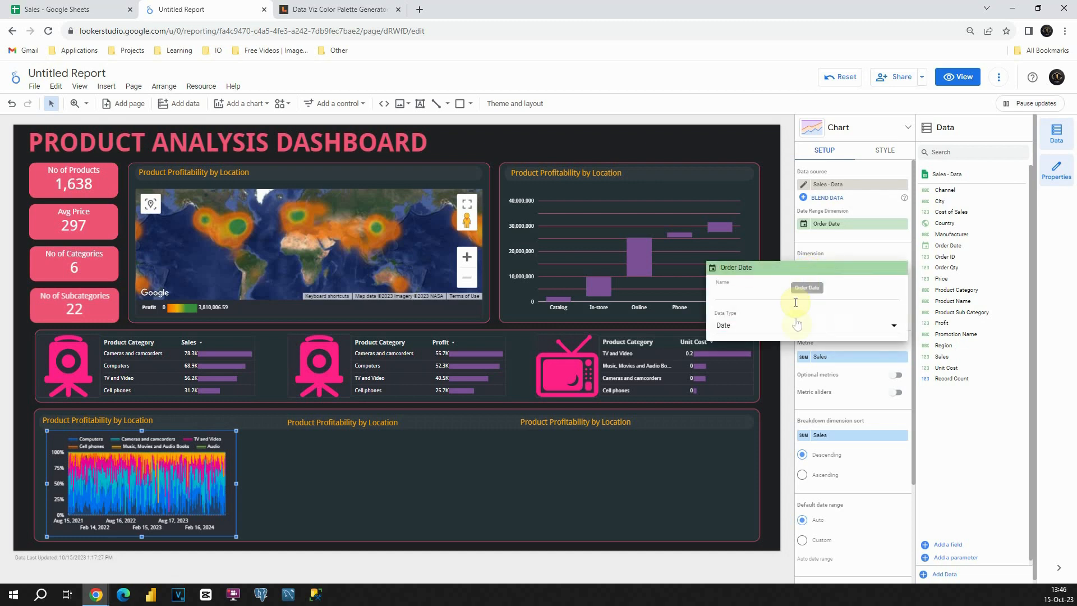
click(796, 323)
mouse_move(780, 370)
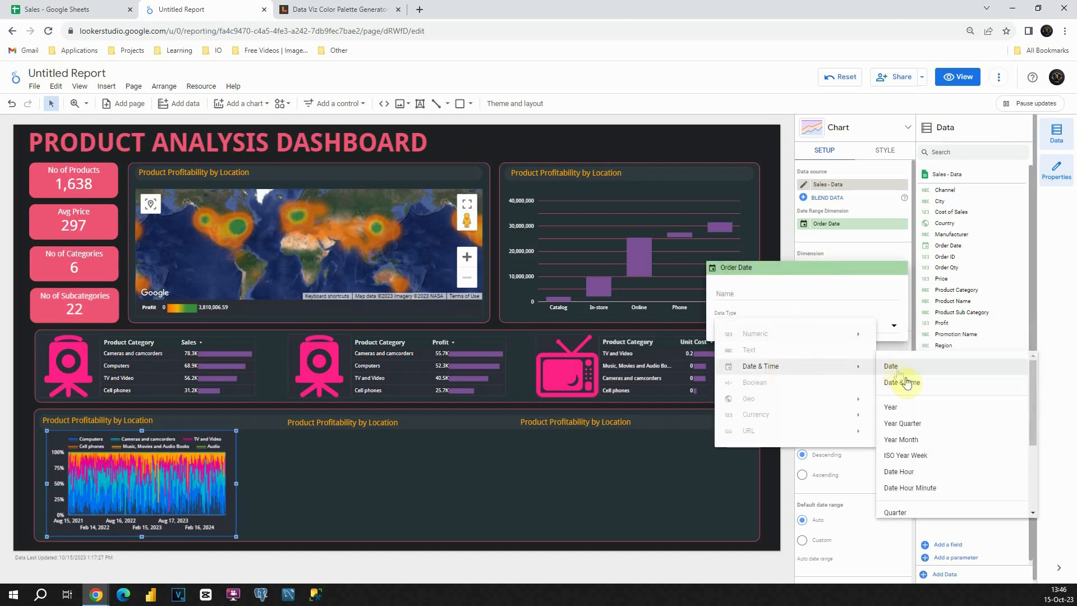
scroll(901, 455, down, 2)
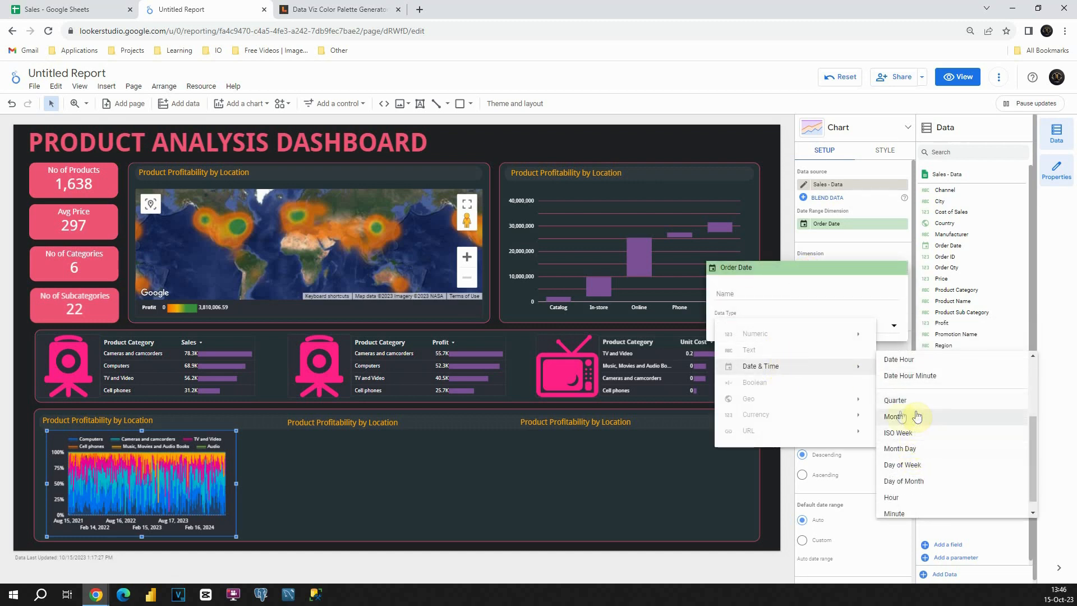
click(895, 416)
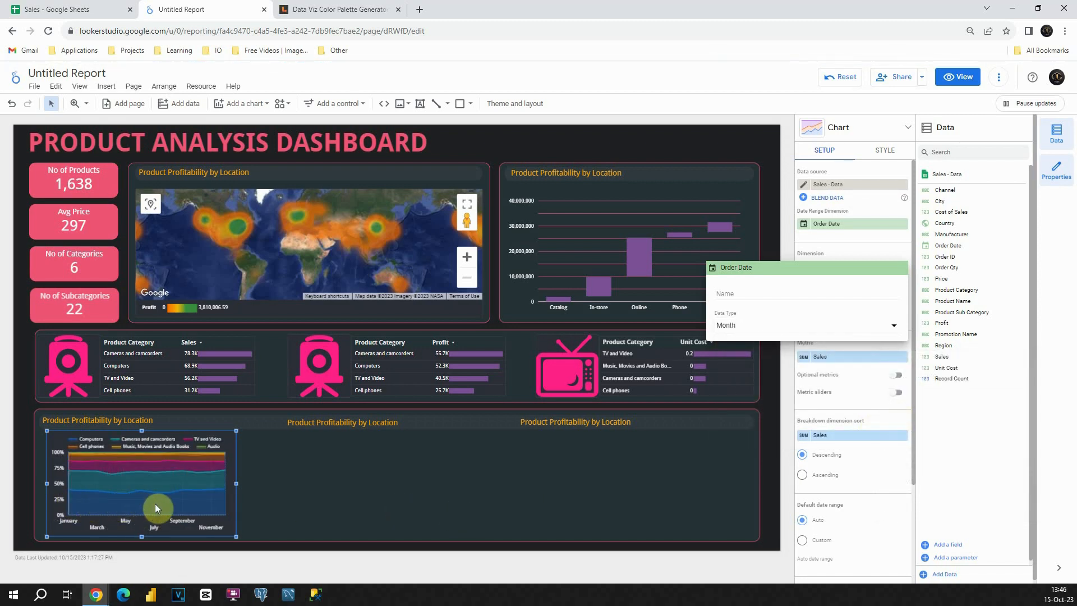
click(770, 371)
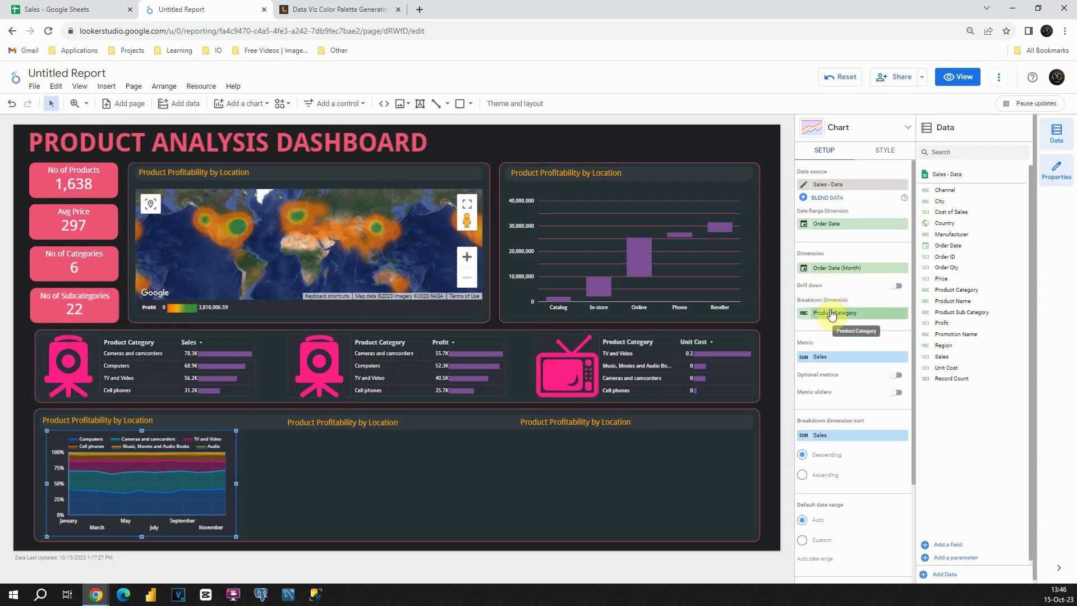
Break the area chart down by Region with Profit as its metric, and widen it towards the second title
drag(947, 344, 840, 314)
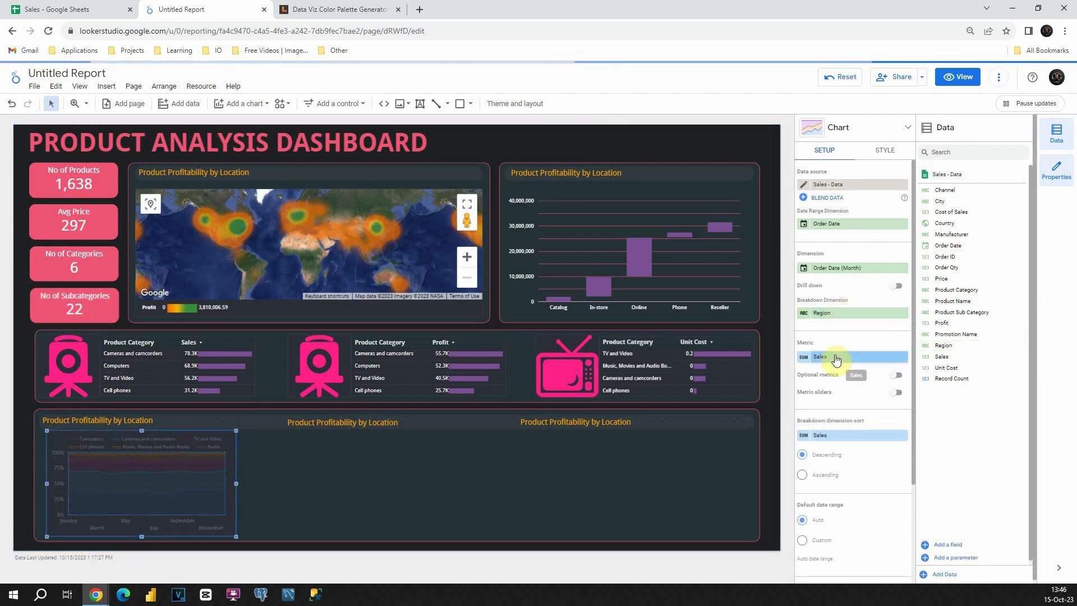
drag(942, 323, 864, 357)
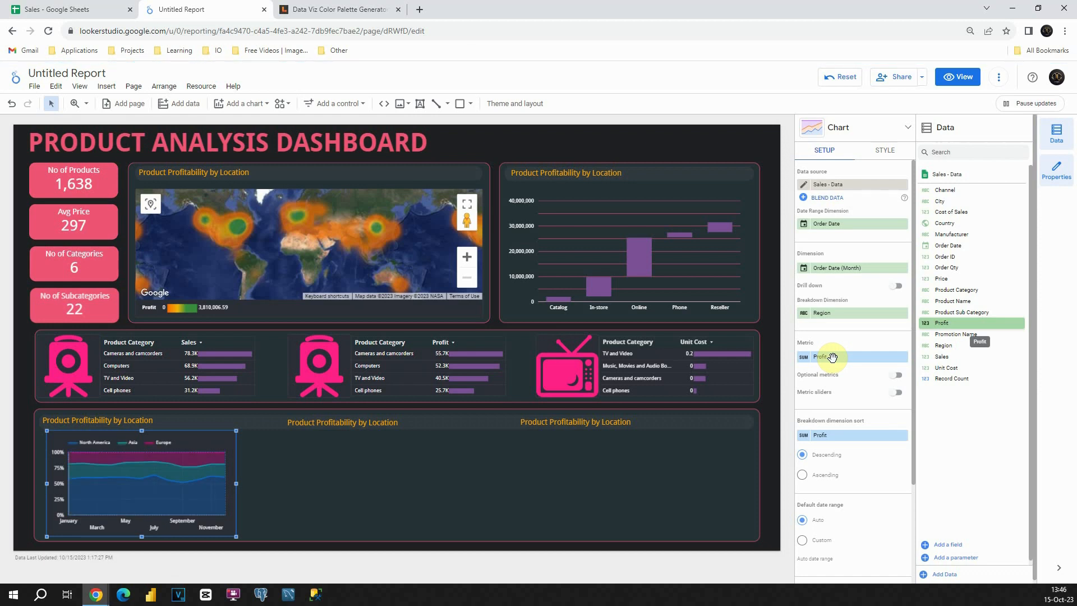
drag(237, 483, 274, 483)
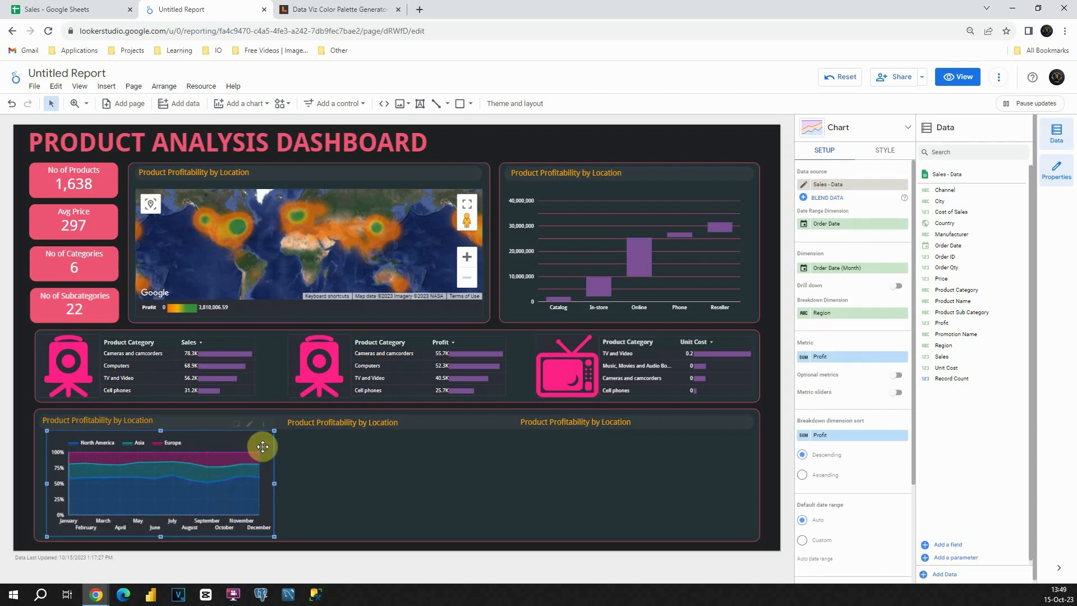
Set the area chart to be coloured by series order
click(878, 152)
scroll(837, 202, down, 1)
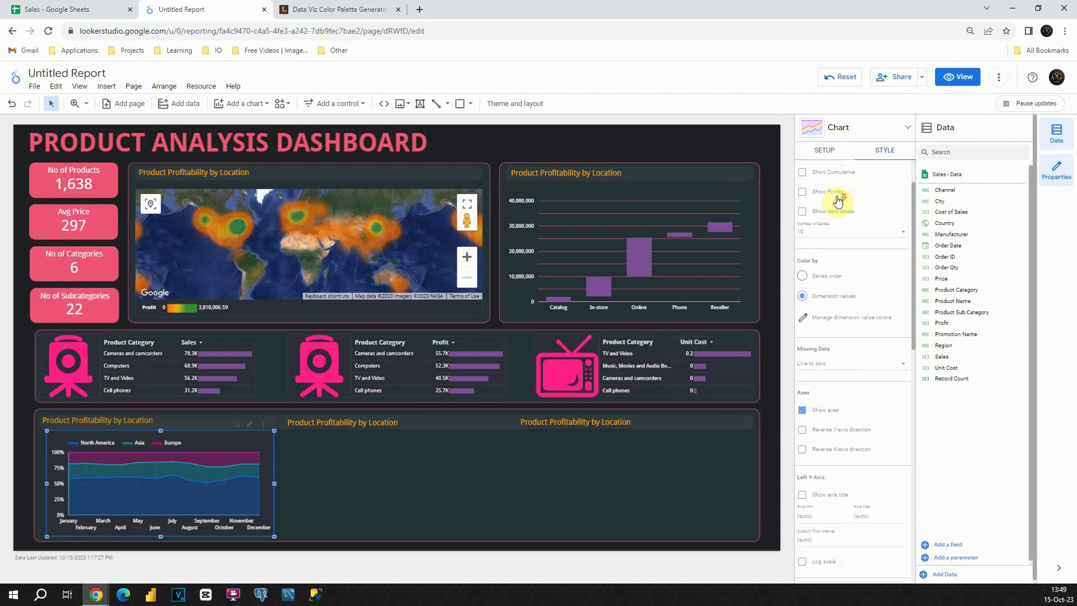
click(802, 276)
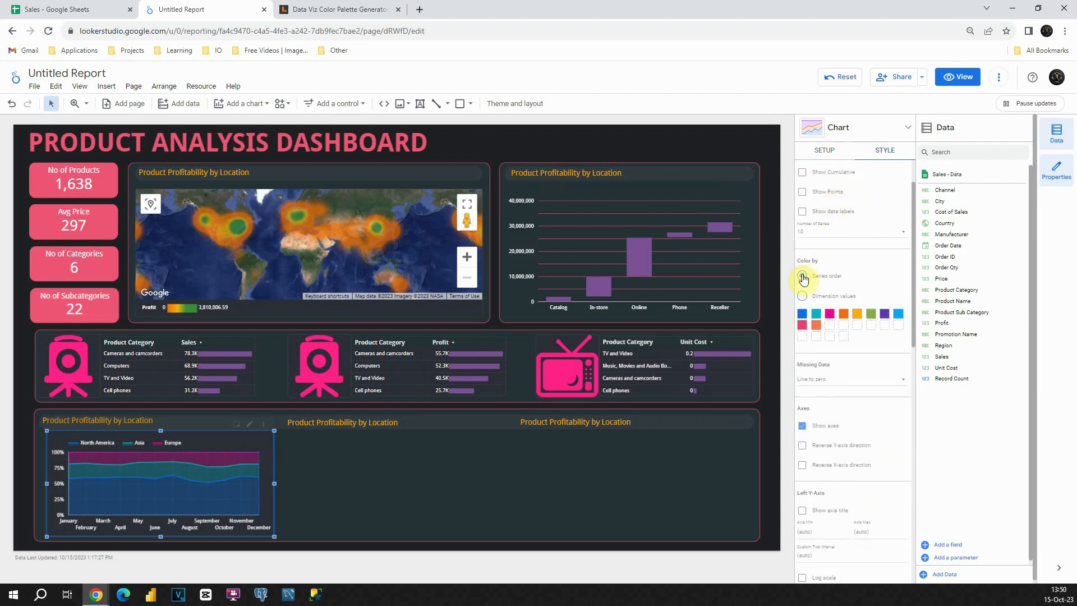
Give the area chart's first series the custom color #003f5c, copied from the palette in the Data Color Picker page
click(804, 315)
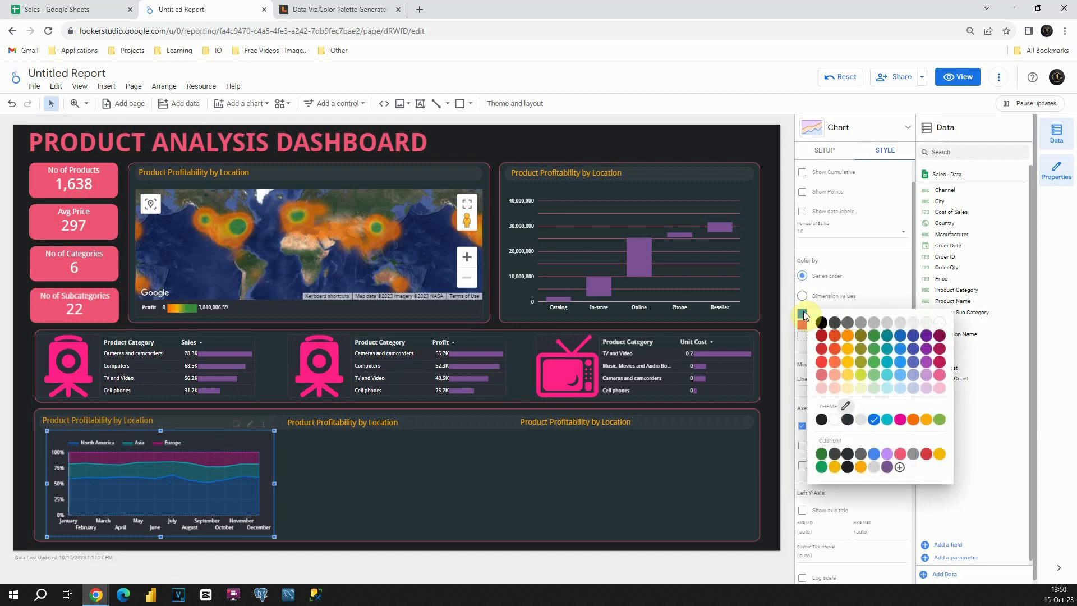
click(900, 468)
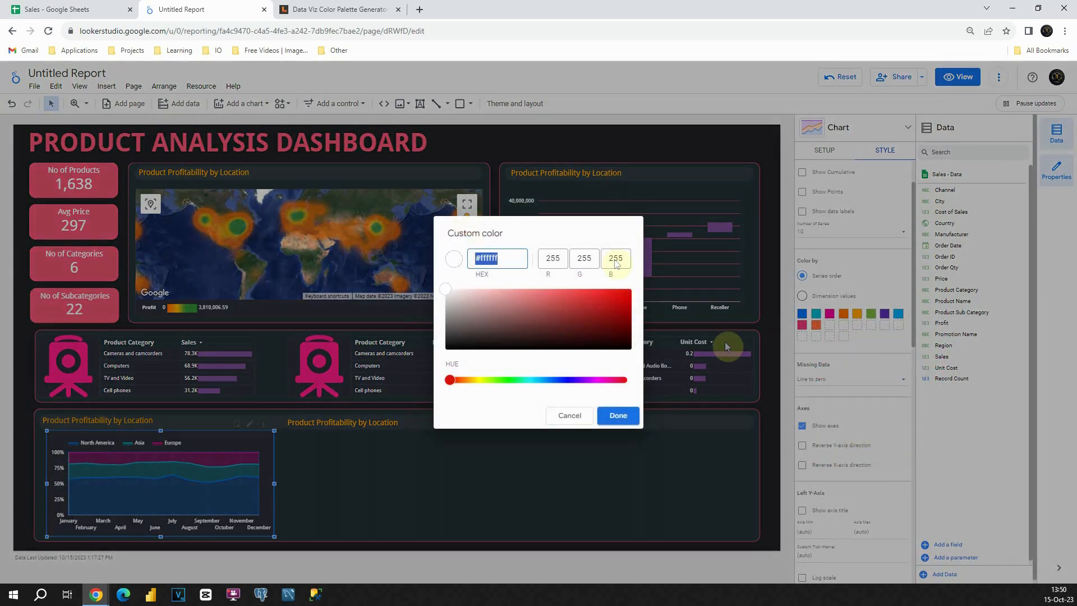
click(298, 7)
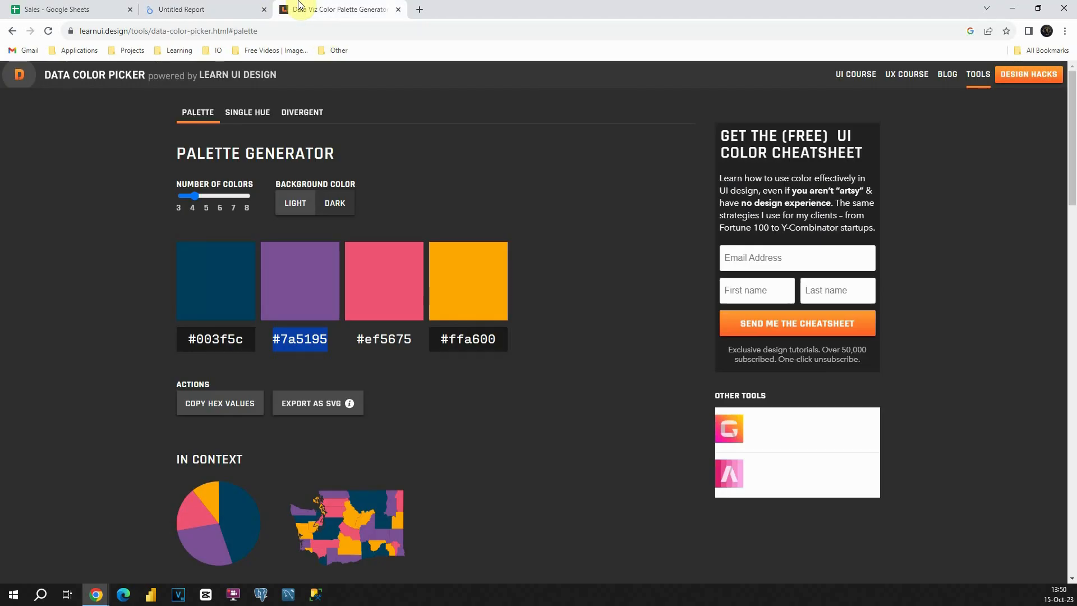
click(226, 337)
key(ctrl+c)
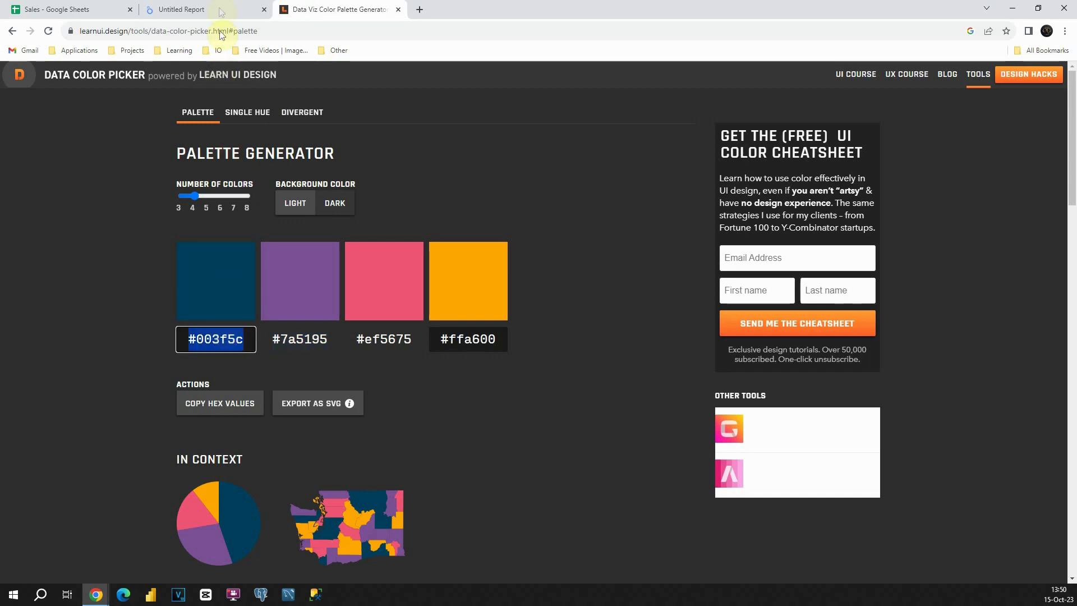
click(219, 8)
click(491, 257)
key(ctrl+v)
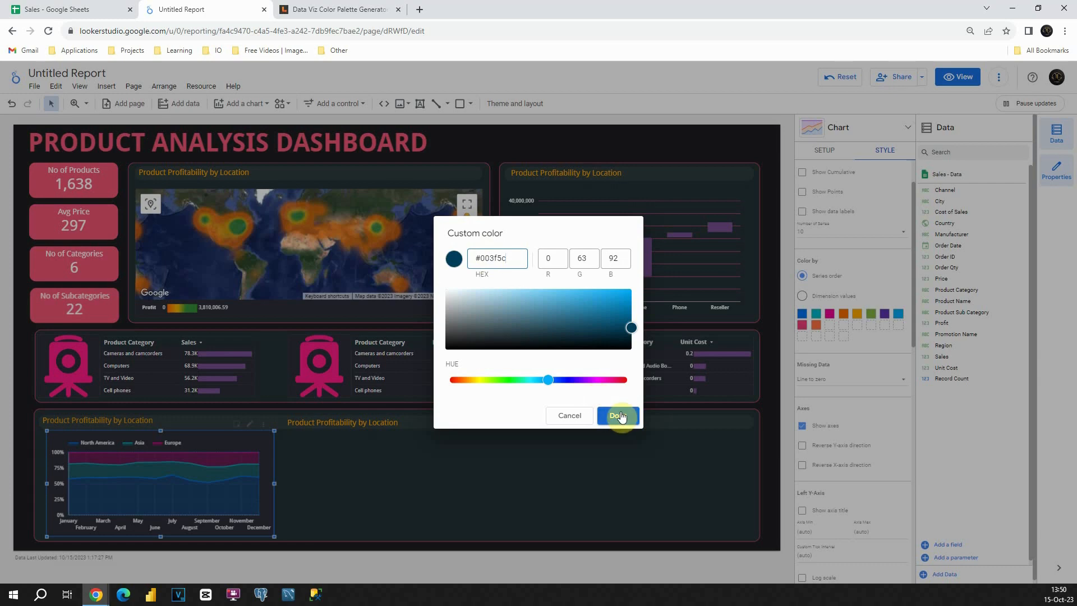
click(619, 415)
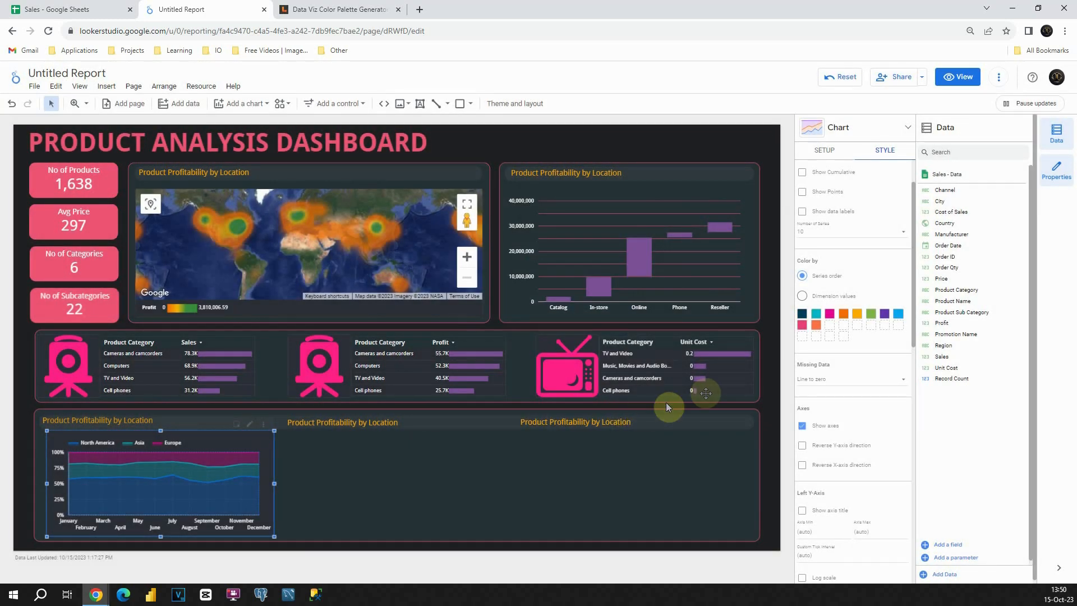
Set the area chart's second series color to the custom purple, the third to pink and the fourth to amber
click(817, 314)
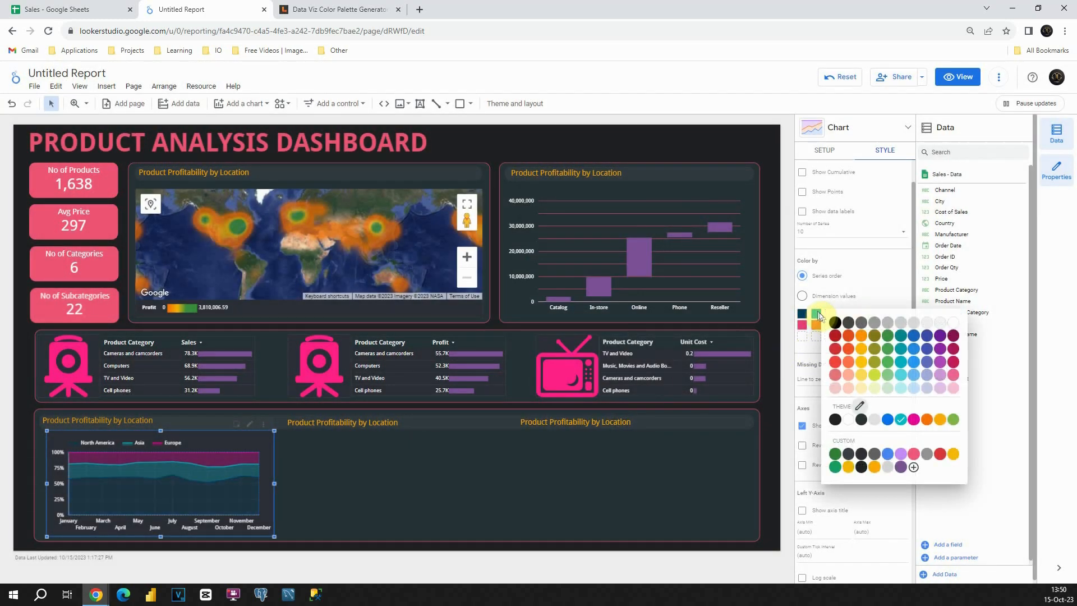
click(900, 468)
click(830, 313)
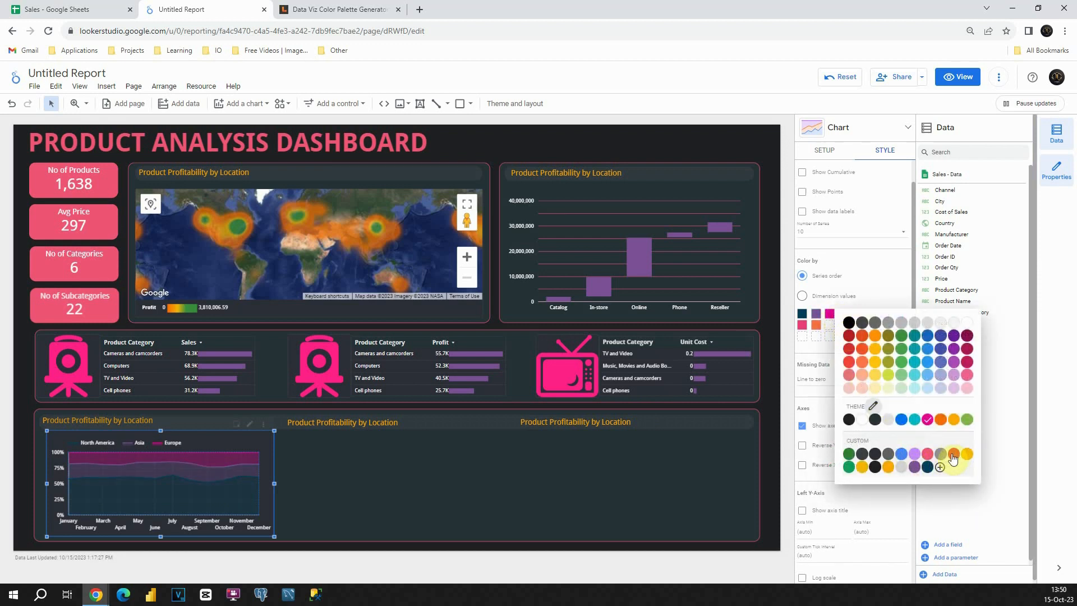
click(952, 457)
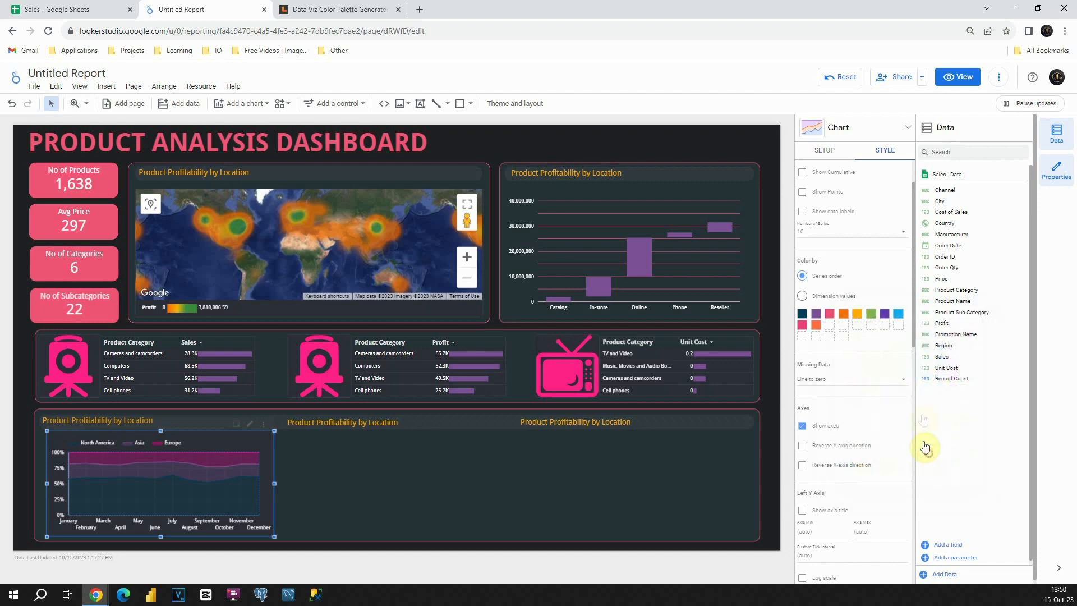
click(847, 315)
click(976, 457)
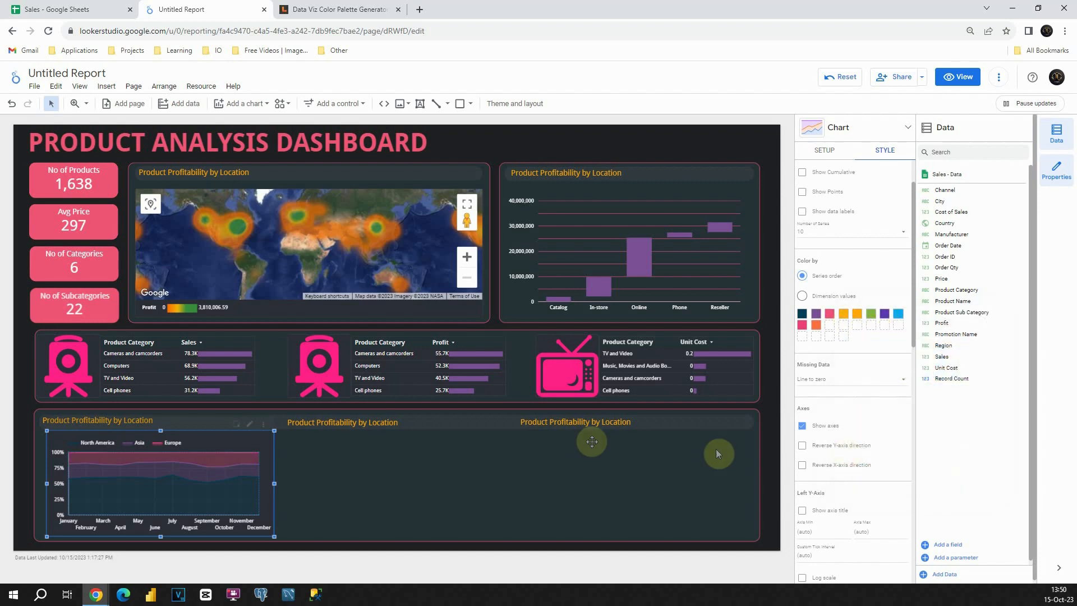
click(766, 418)
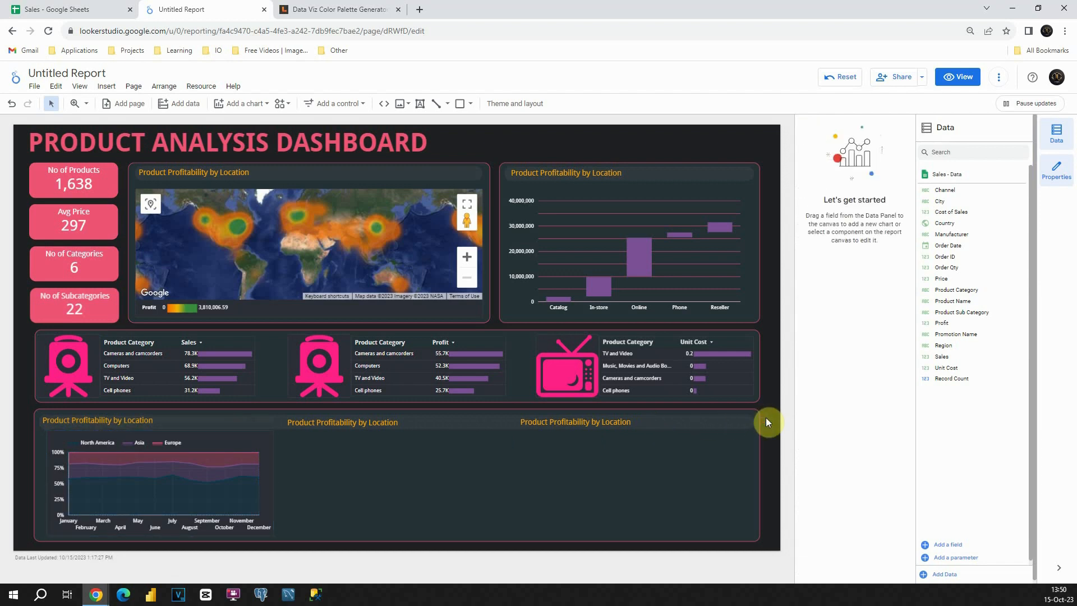
Make the grid color of the regional profit area chart transparent
click(239, 441)
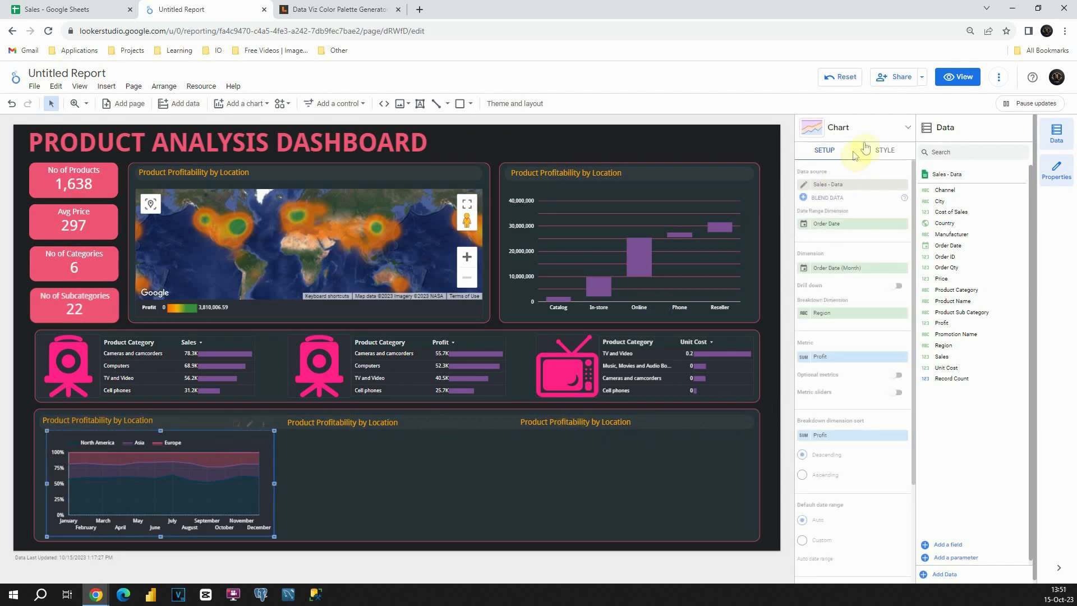
click(881, 150)
scroll(871, 241, down, 4)
scroll(872, 267, down, 5)
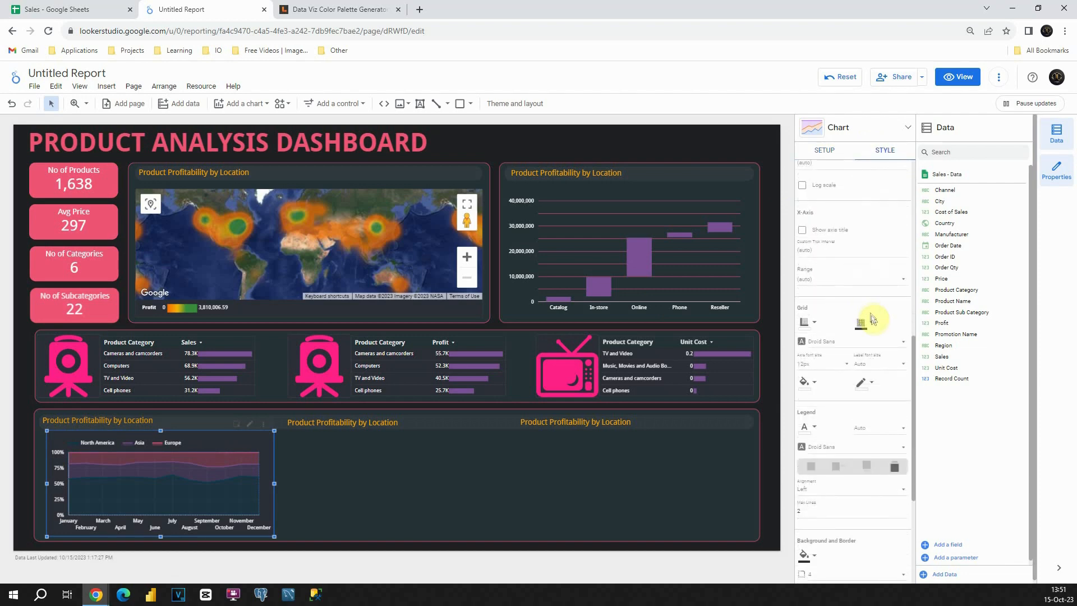
click(870, 327)
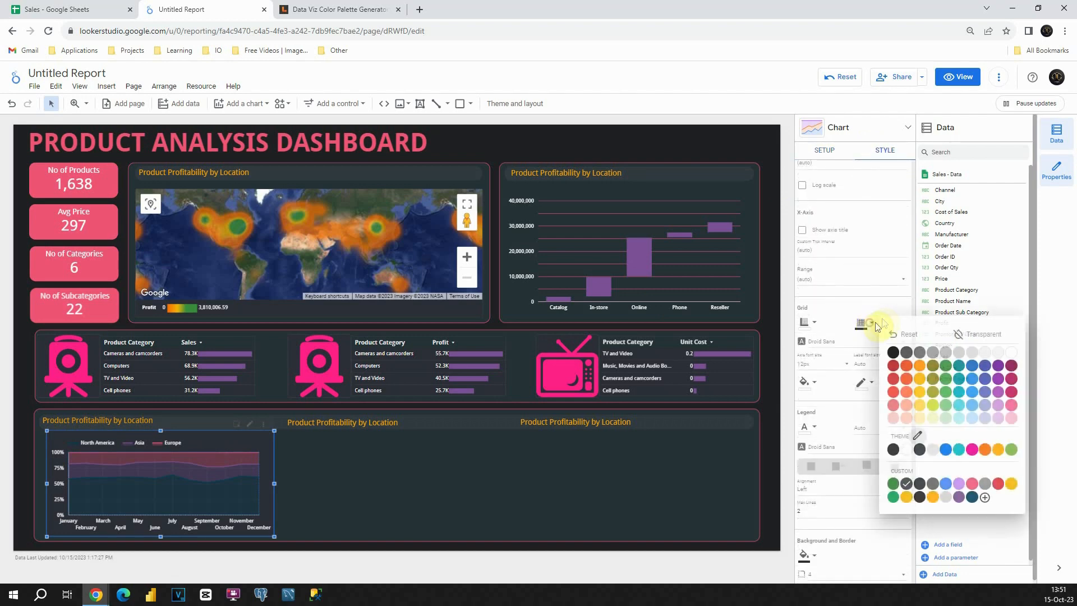
click(965, 333)
Make the background and border of the regional profit area chart transparent
scroll(841, 317, down, 4)
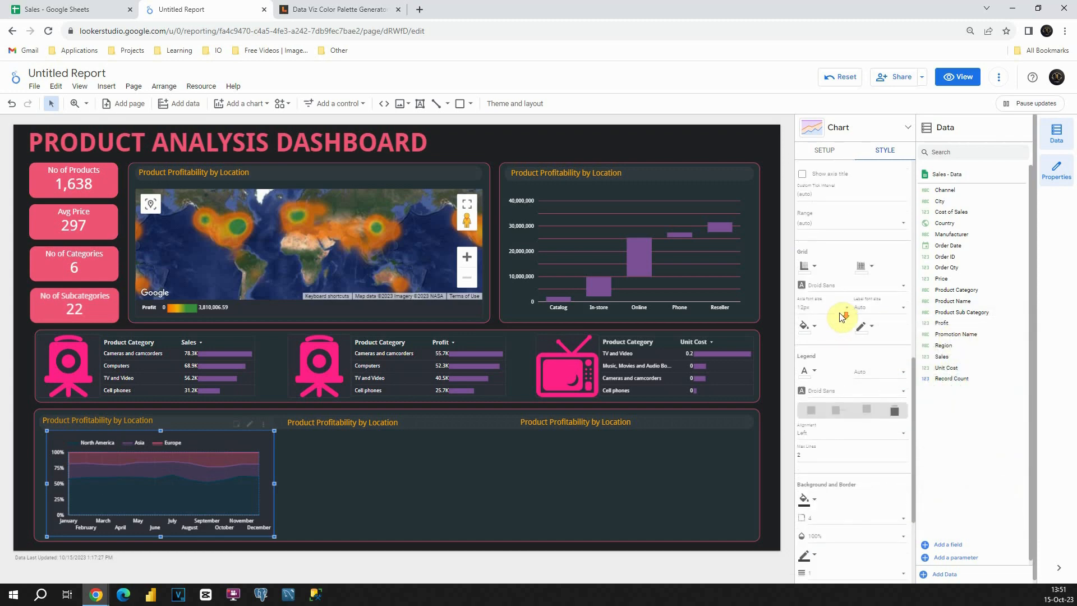
click(806, 346)
click(918, 360)
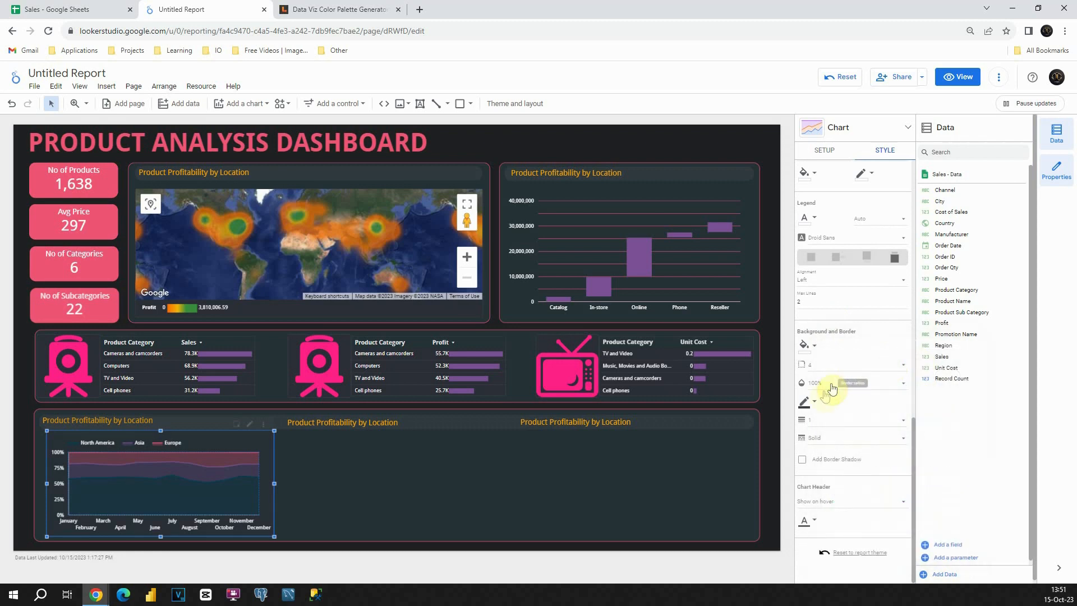
click(810, 402)
click(909, 399)
click(774, 399)
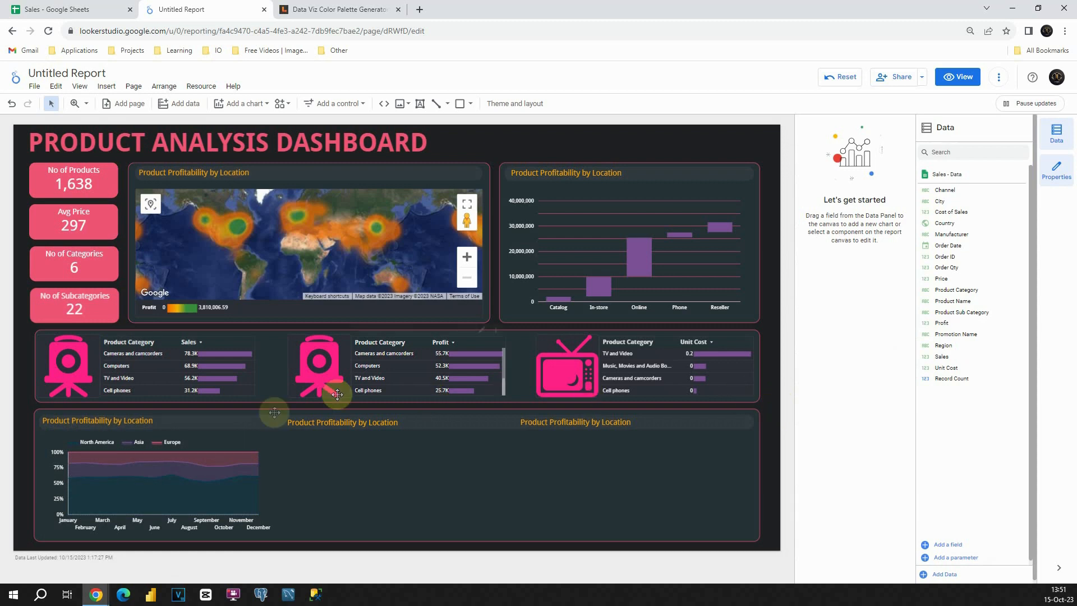
Duplicate the area chart beneath the second title of the lower panel and break the copy down by Product Category
click(198, 440)
drag(198, 439, 440, 438)
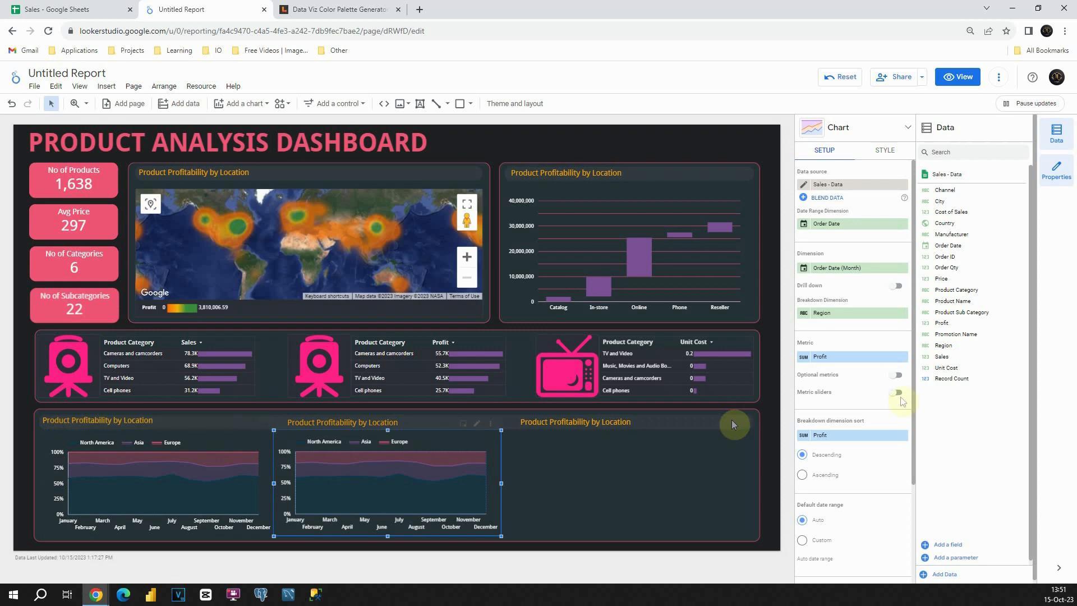
drag(984, 291, 866, 320)
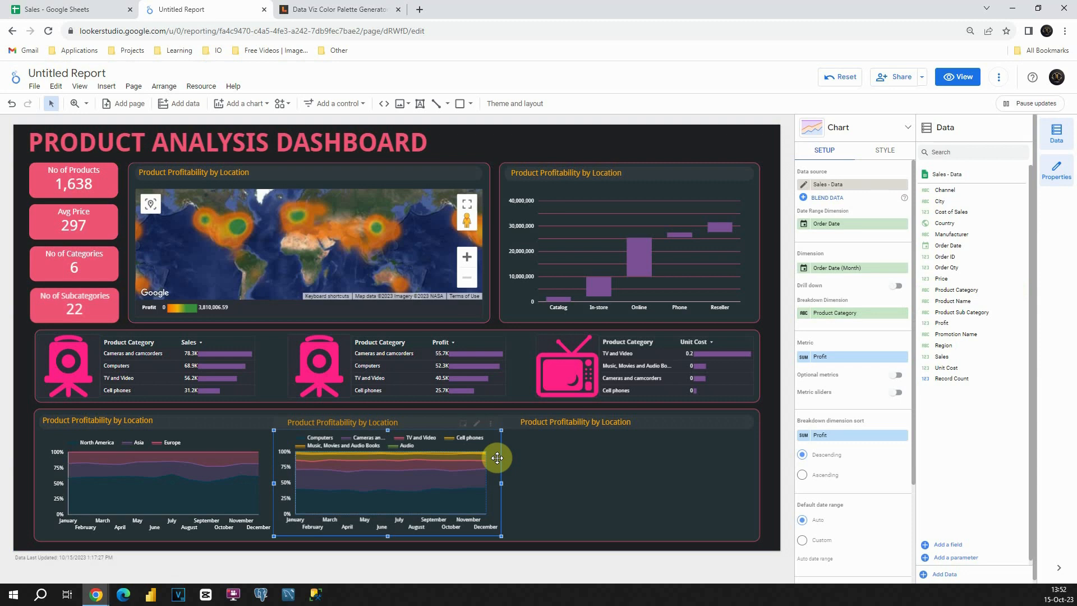
Retitle the regional area chart "Region Analysis - Month"
click(132, 421)
click(156, 412)
click(139, 420)
triple_click(138, 420)
text(Region Analysis - Month)
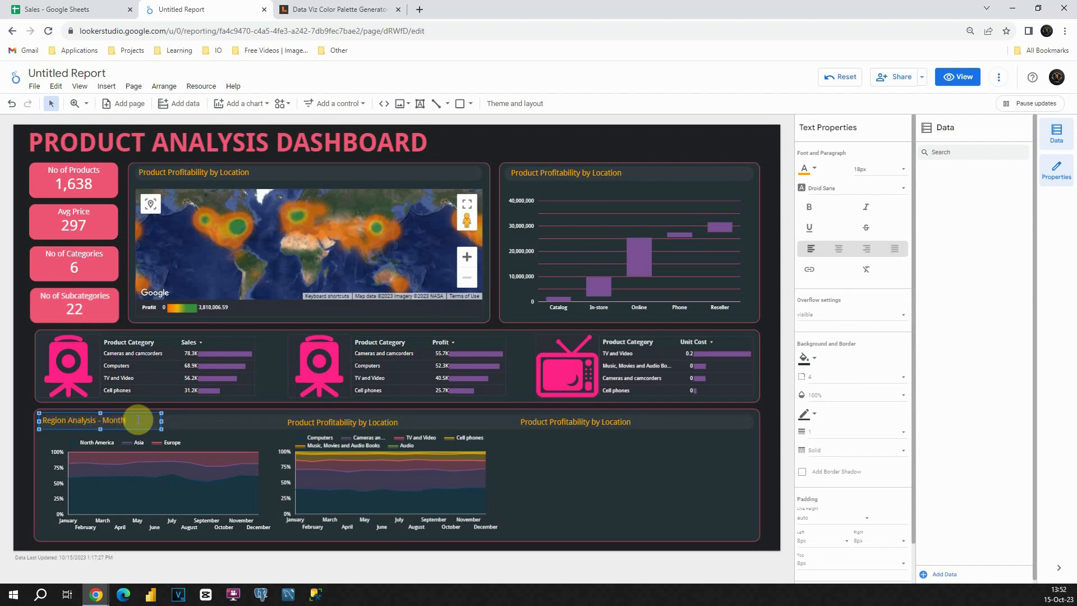
Reuse that title as "Category Analysis - Month" for the second area chart, and retitle the waterfall chart "Product Profitability by Channel"
triple_click(106, 420)
key(ctrl+c)
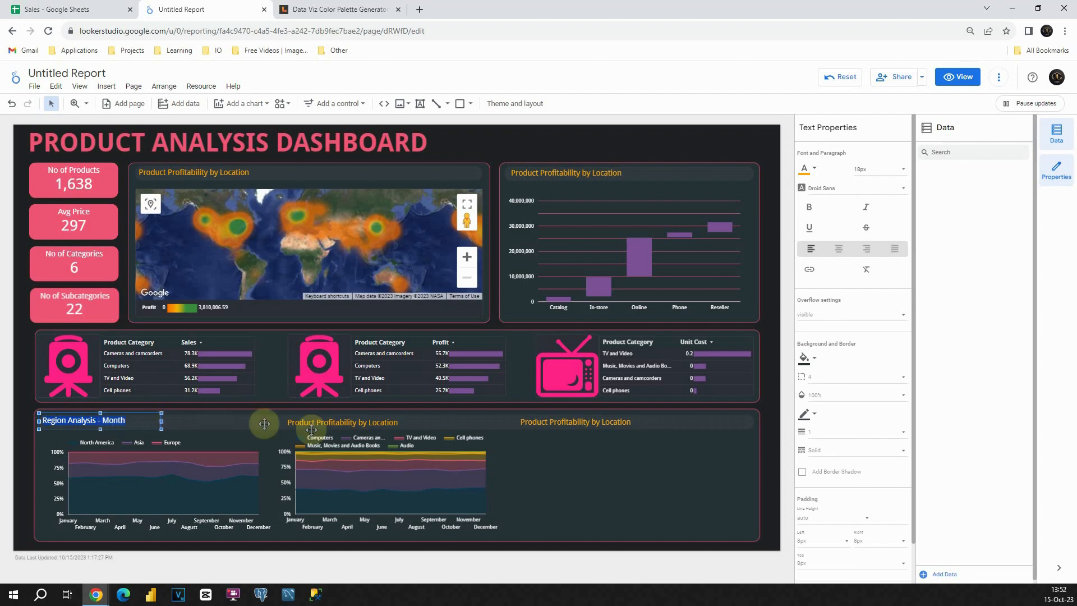
click(322, 428)
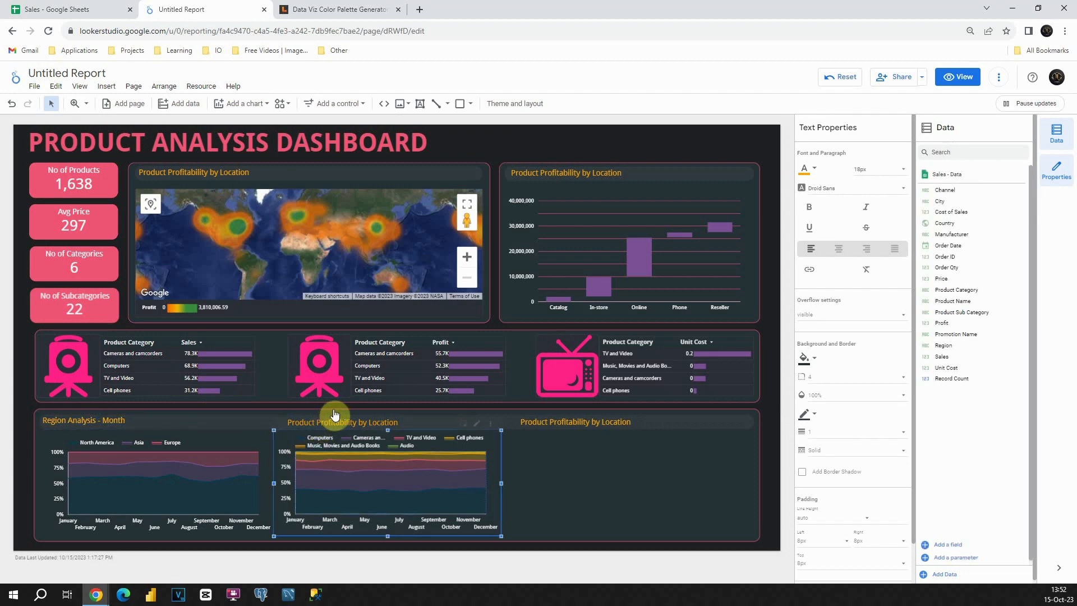
double_click(329, 422)
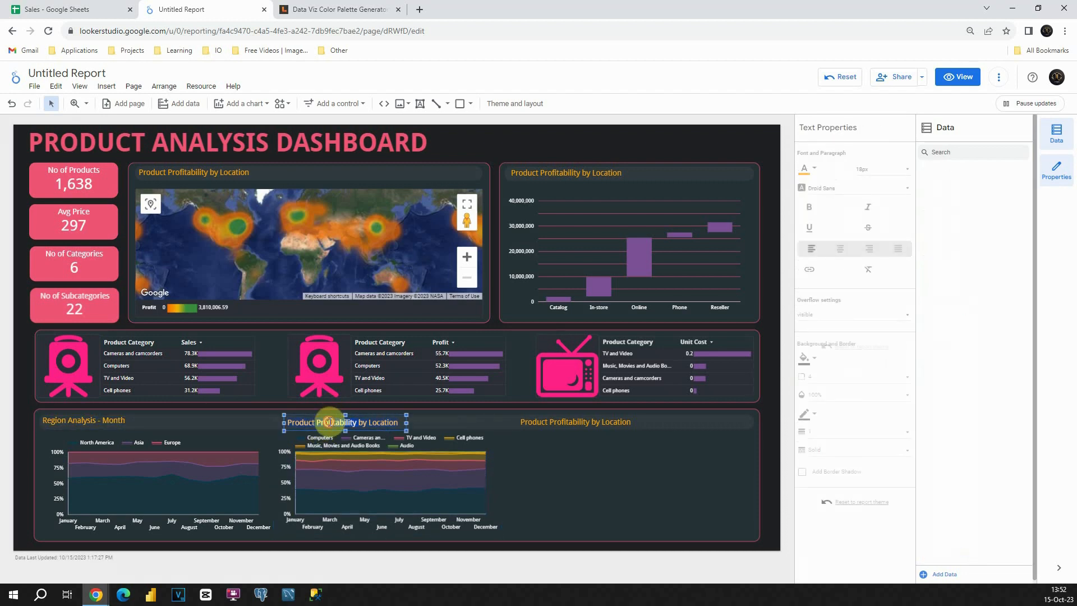
triple_click(329, 422)
key(ctrl+v)
text(Categor)
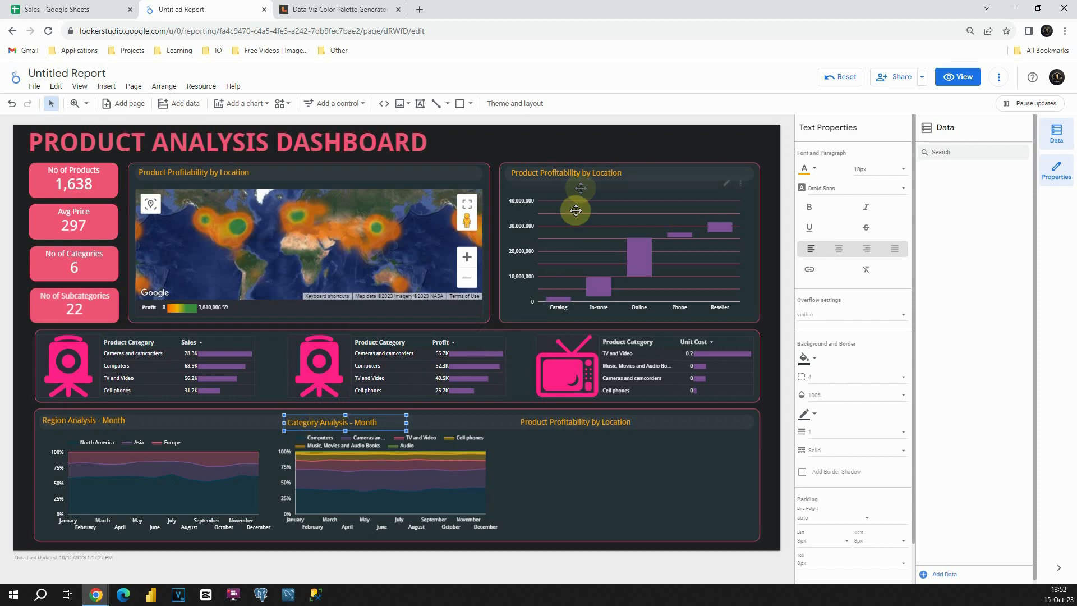
click(584, 171)
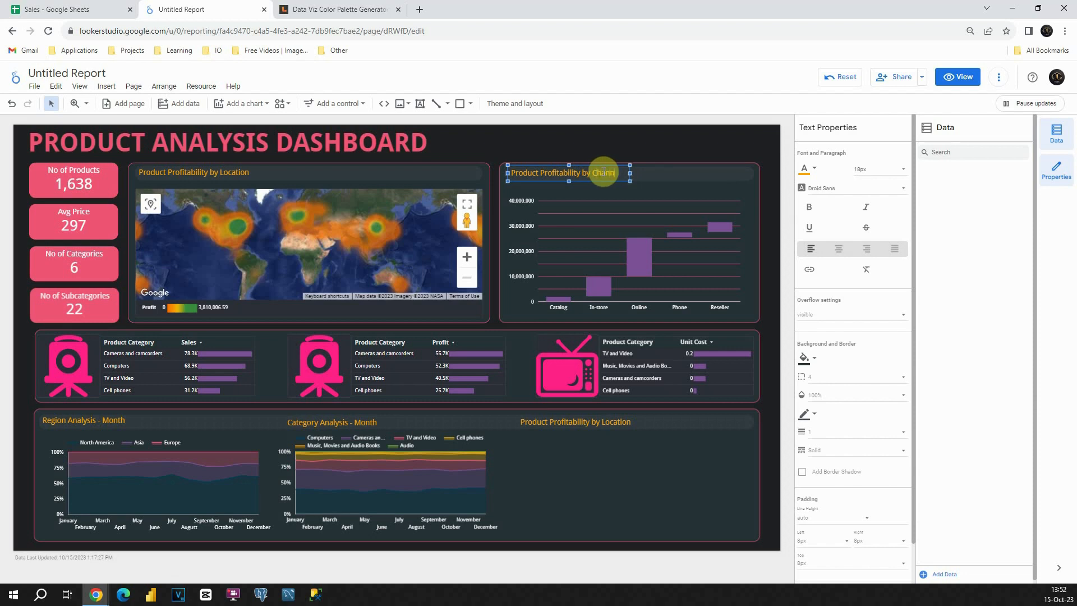
click(625, 154)
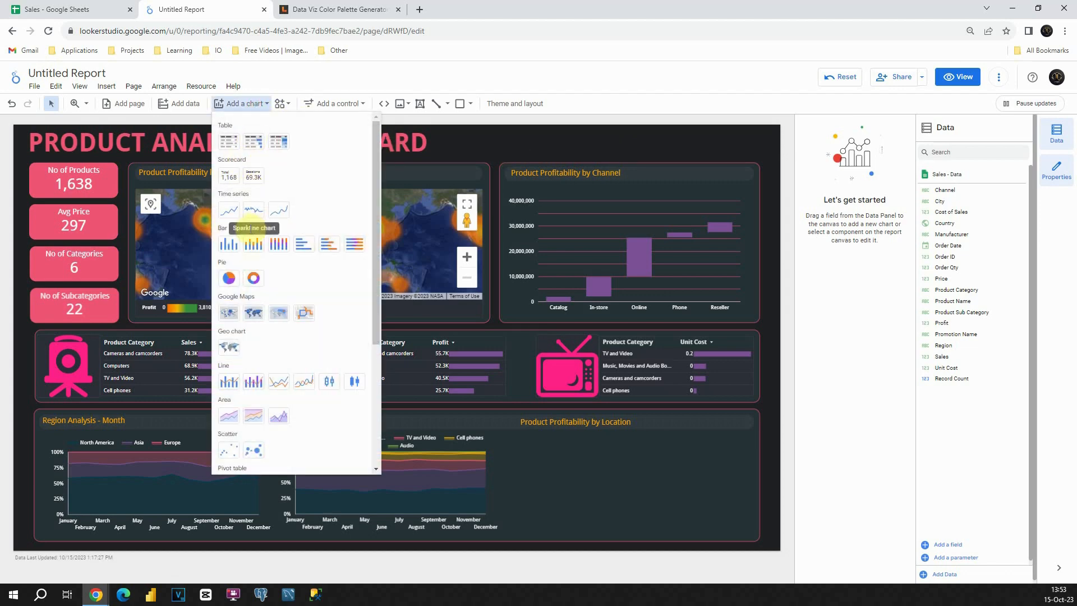
Add a stacked column chart of Profit broken down by Product Category beneath the third title, sized to fill the panel's remaining space
click(253, 247)
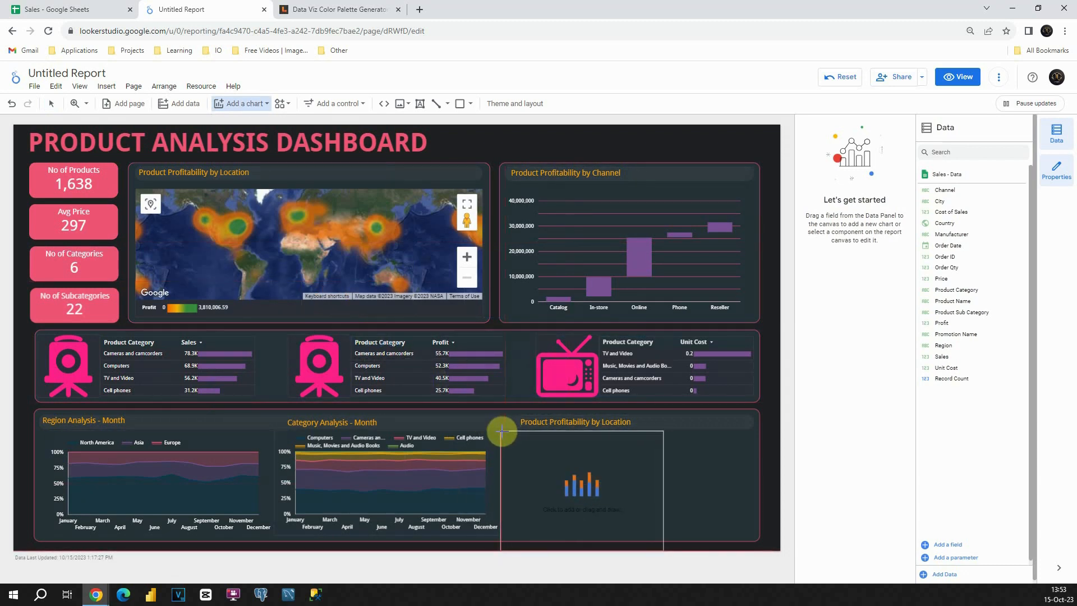
click(504, 431)
drag(671, 557, 757, 540)
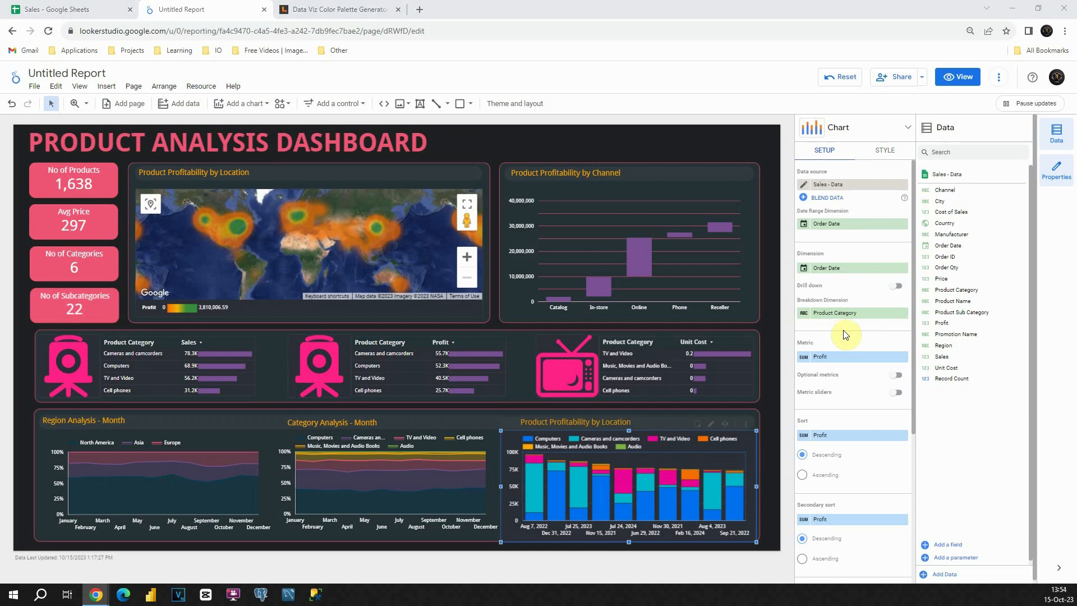
Set the stacked column chart's Order Date dimension to the Year Quarter date type
click(803, 268)
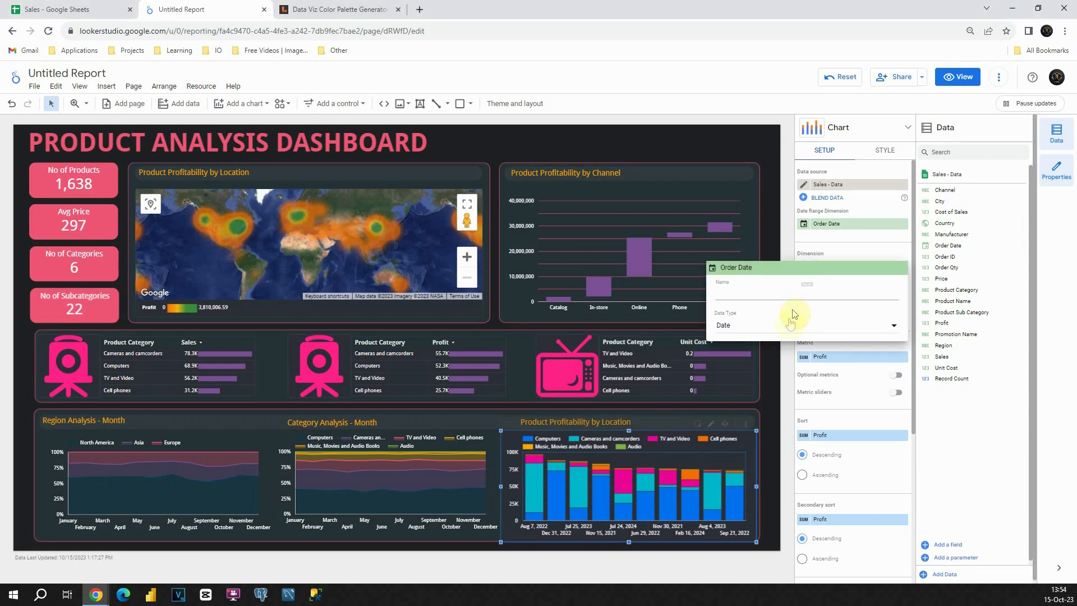
click(793, 324)
mouse_move(808, 368)
scroll(909, 401, down, 2)
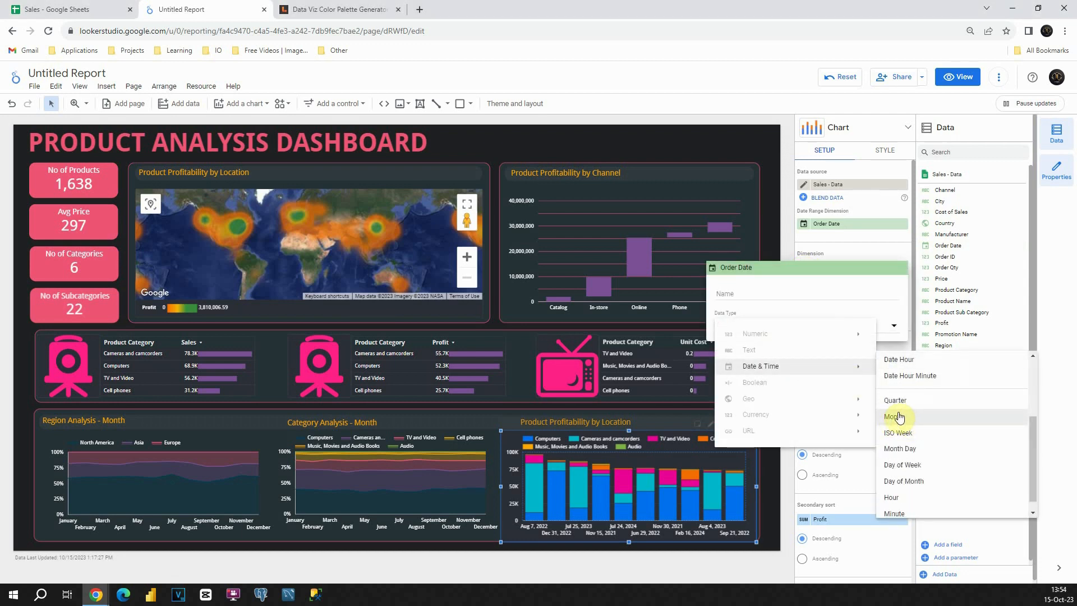
scroll(899, 418, up, 2)
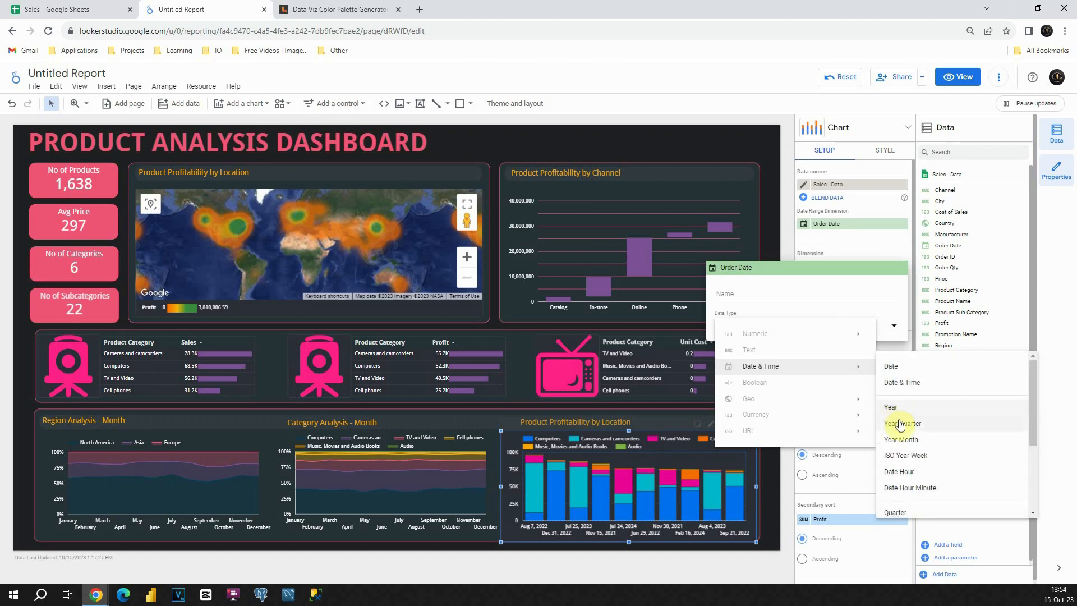
click(903, 425)
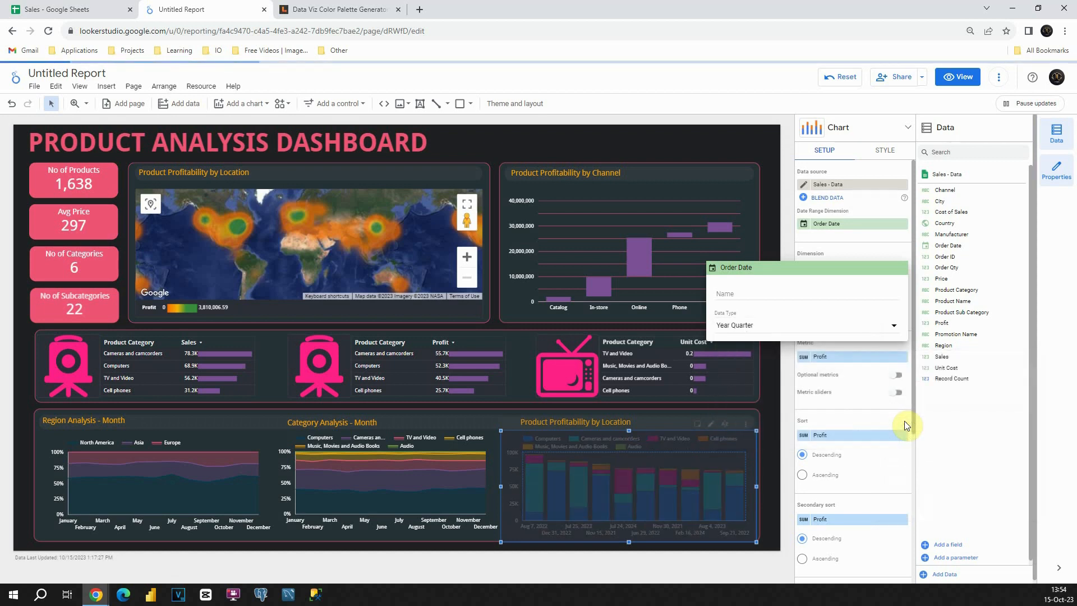
click(776, 399)
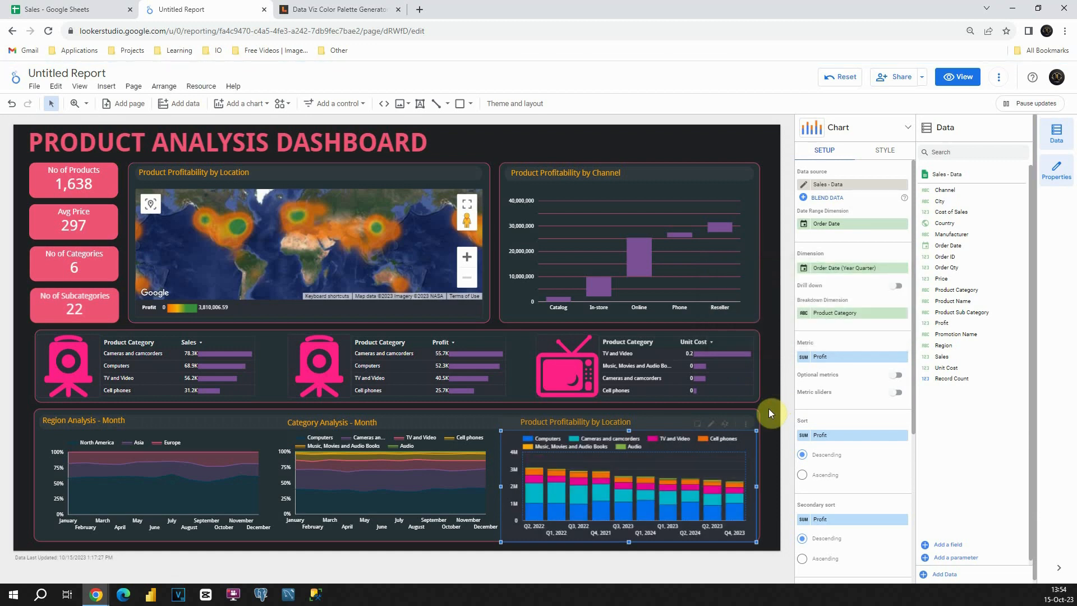
Color the stacked columns by bar order, using custom dark blue, purple, pink and light blue for the first four series
click(886, 150)
scroll(825, 294, down, 1)
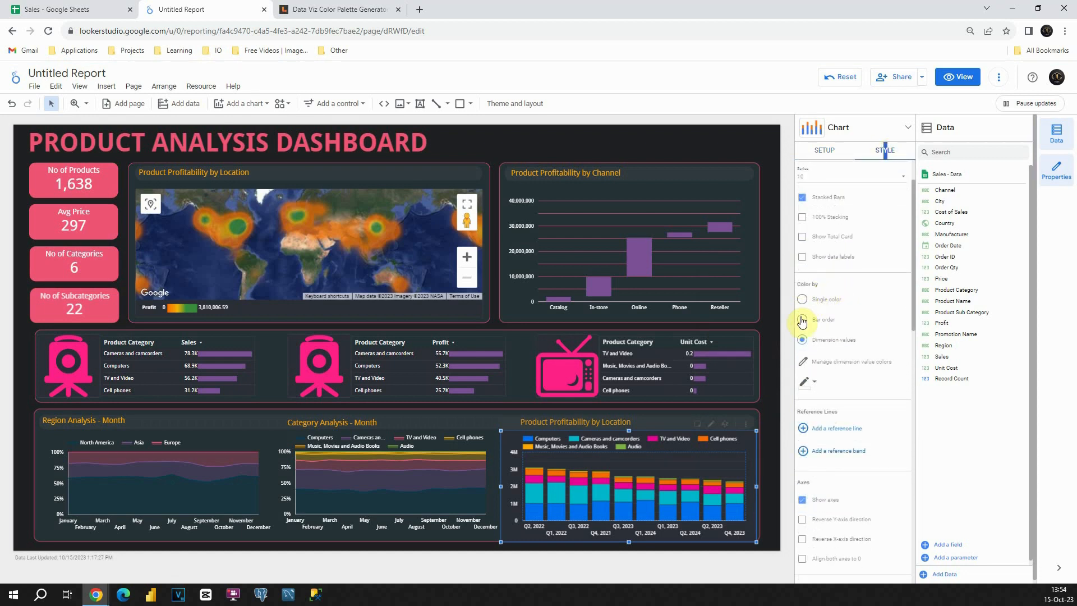
click(802, 319)
click(804, 357)
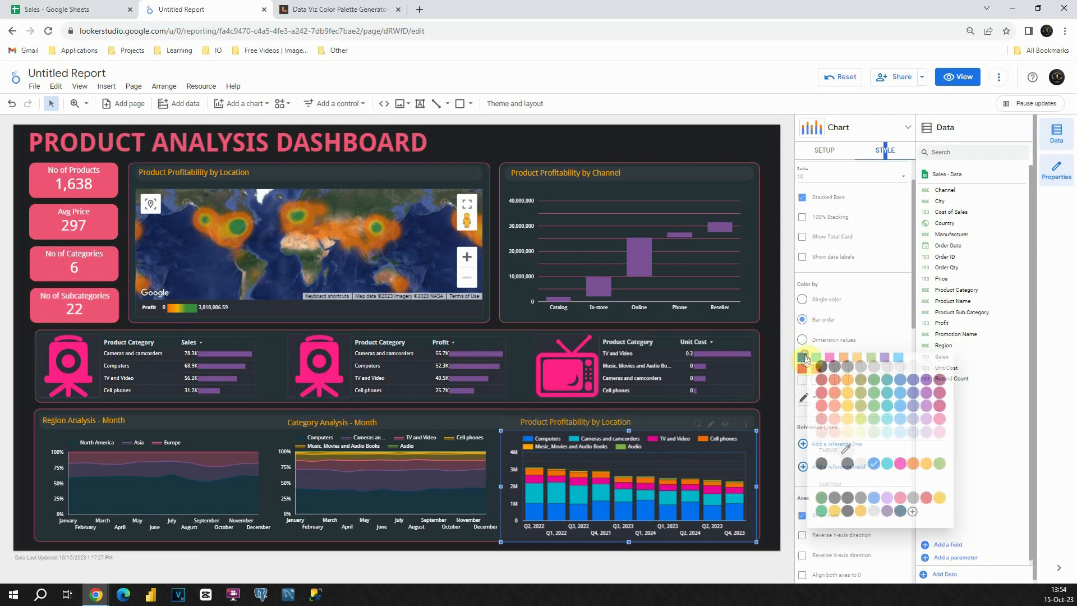
click(901, 512)
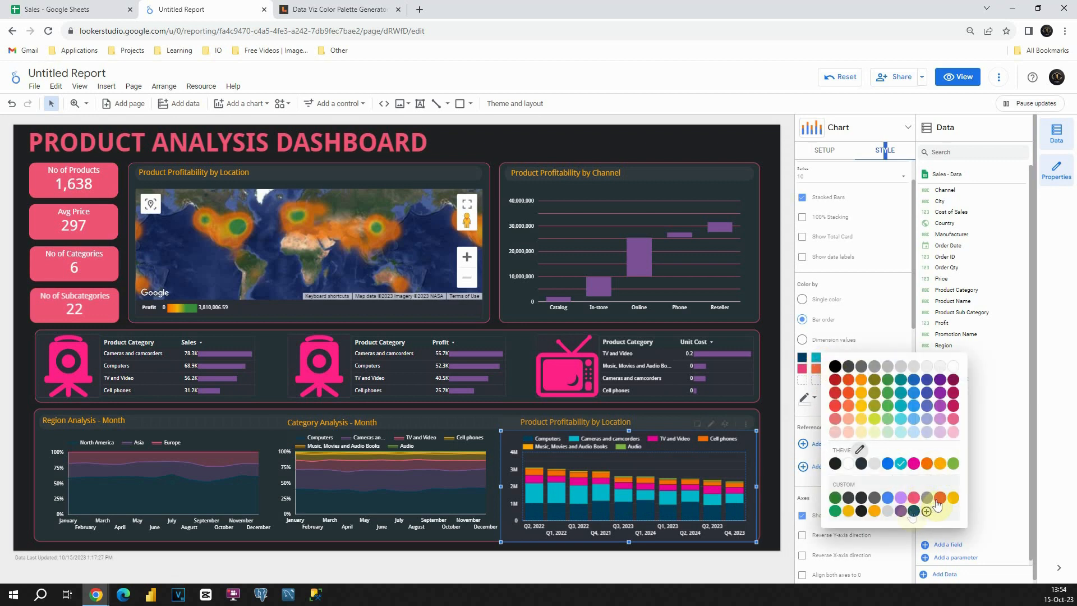
click(901, 511)
click(830, 359)
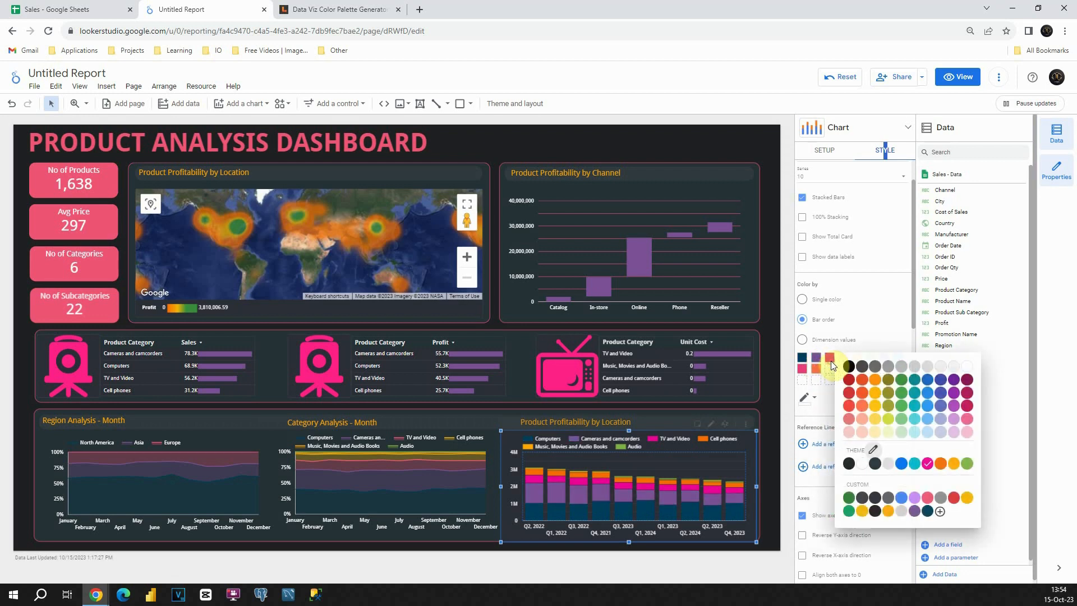
click(928, 510)
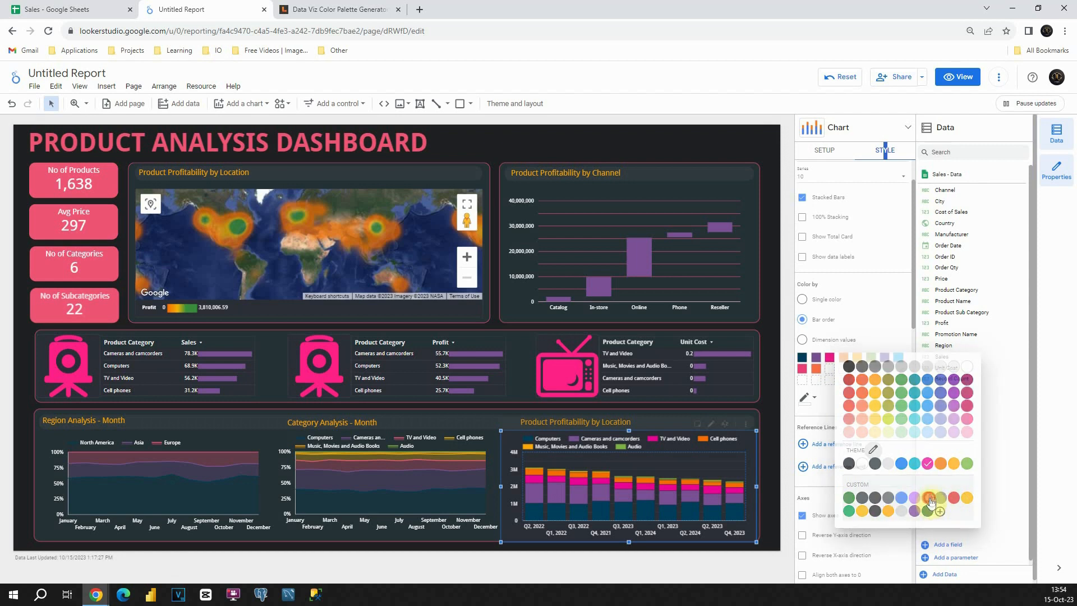
click(843, 358)
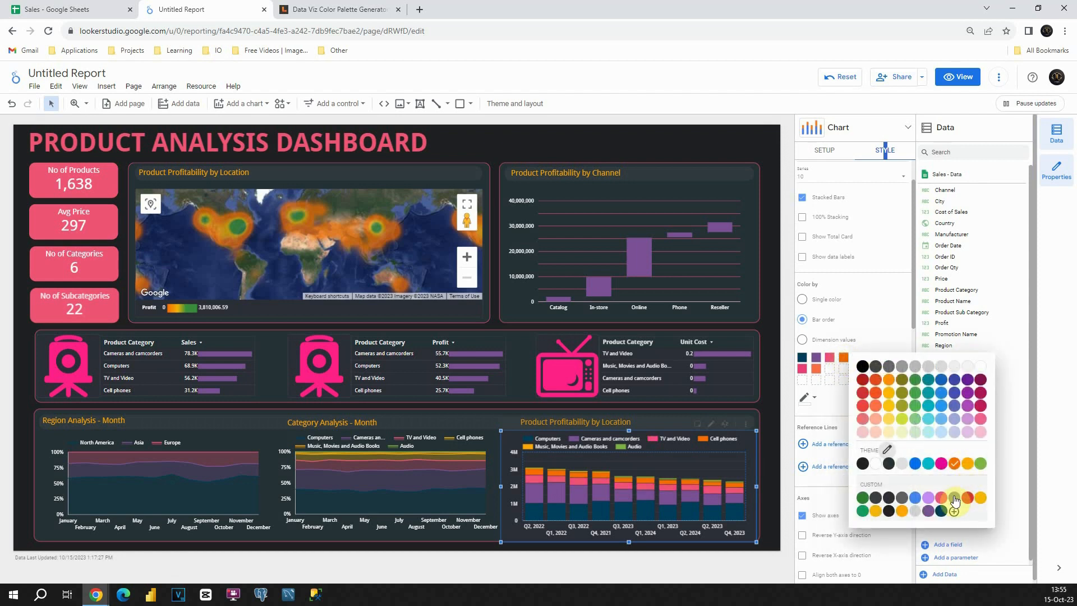
click(916, 498)
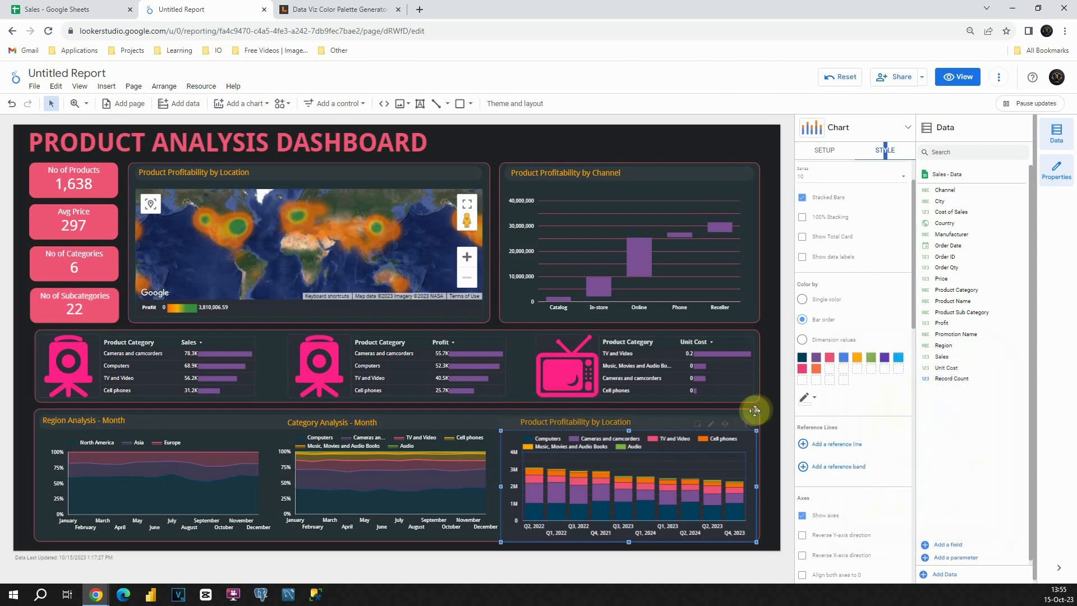
Make the grid color of the stacked column chart transparent
scroll(852, 405, down, 2)
scroll(853, 405, down, 1)
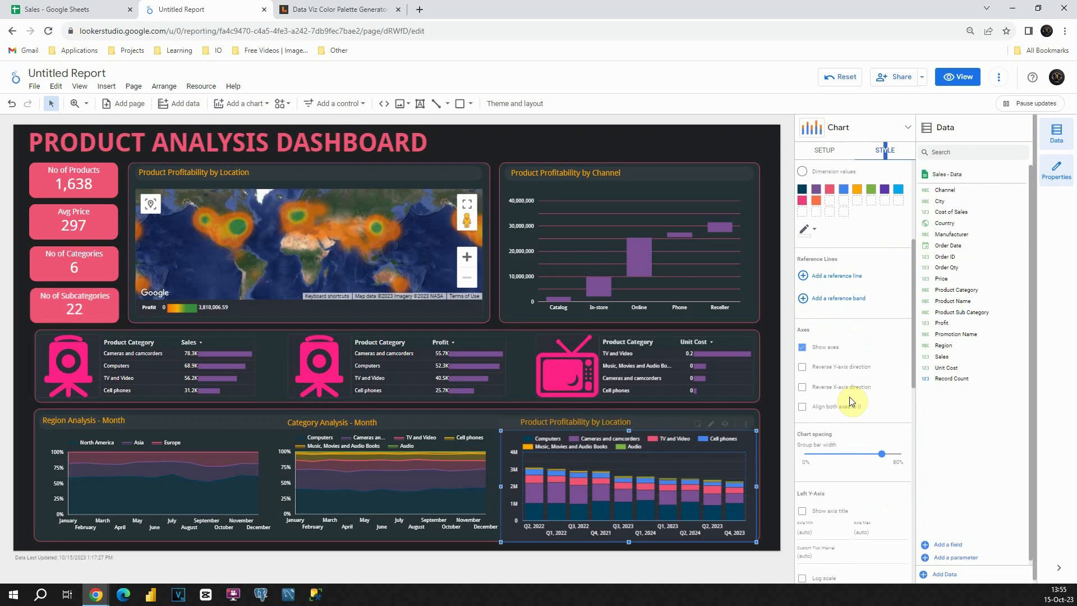
scroll(850, 396, down, 5)
click(863, 385)
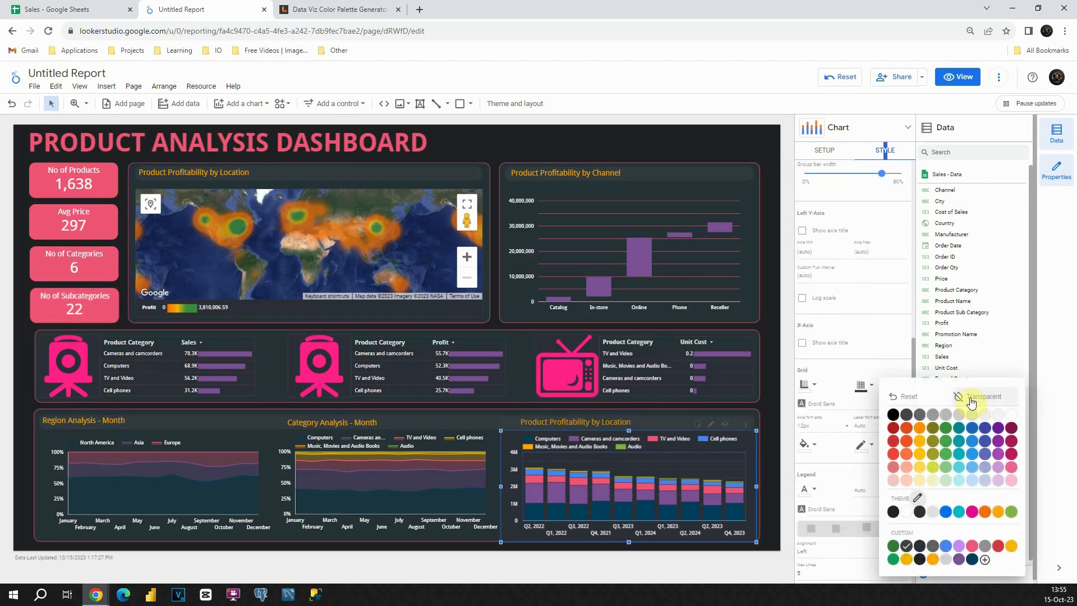
click(968, 396)
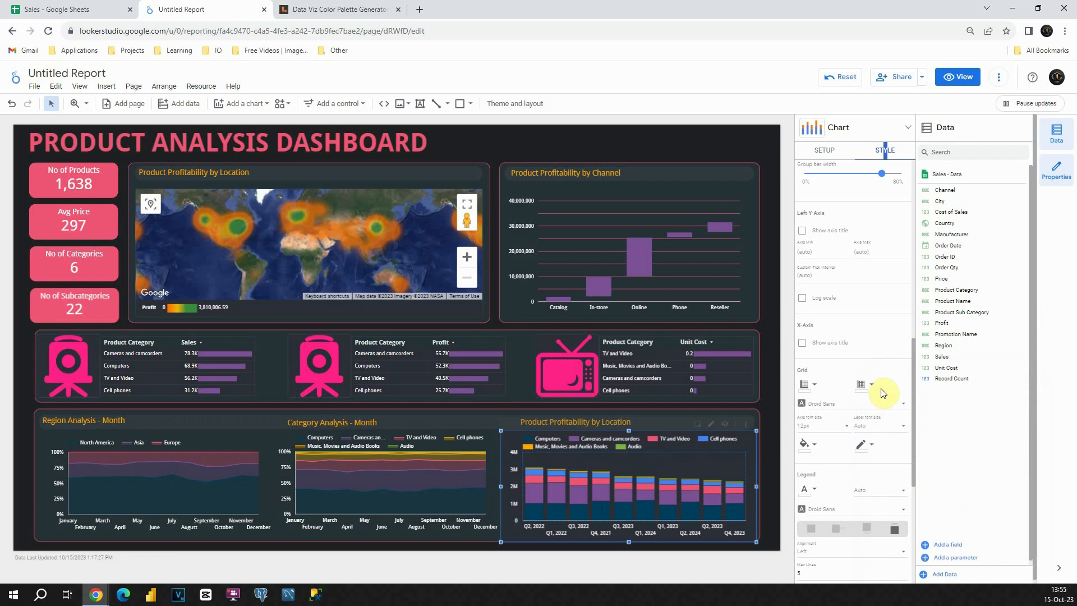
Make the stacked column chart's background and border color transparent
scroll(882, 393, down, 4)
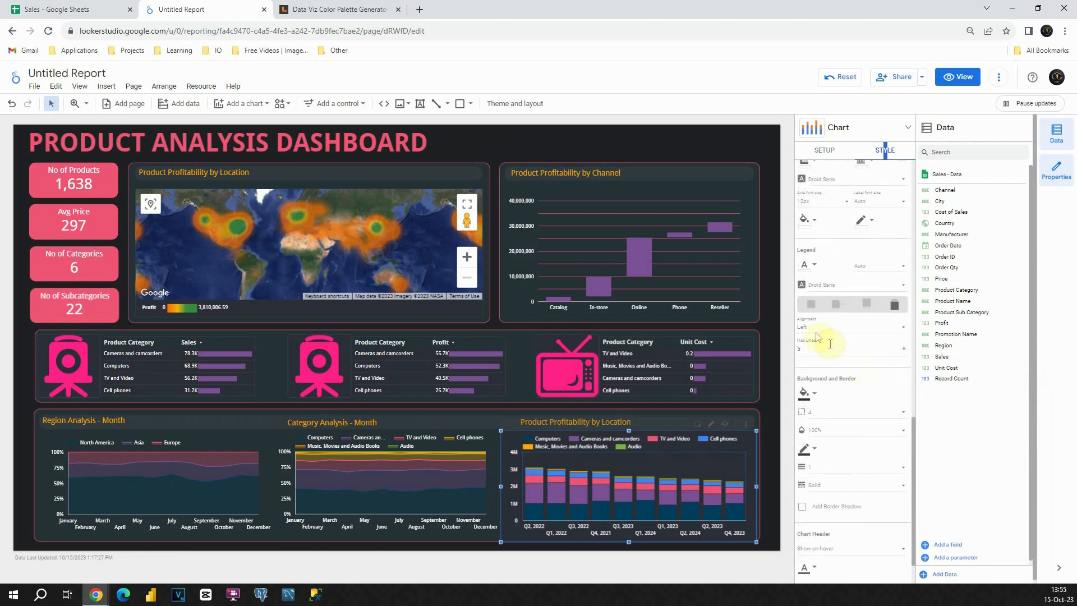
scroll(825, 337, down, 1)
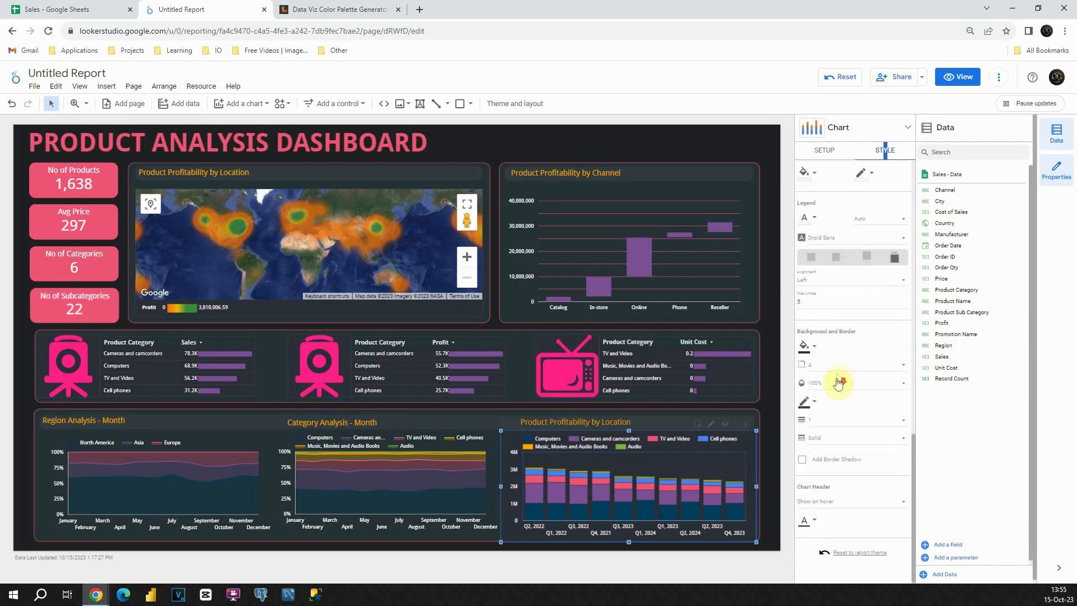
click(817, 347)
click(923, 355)
click(807, 400)
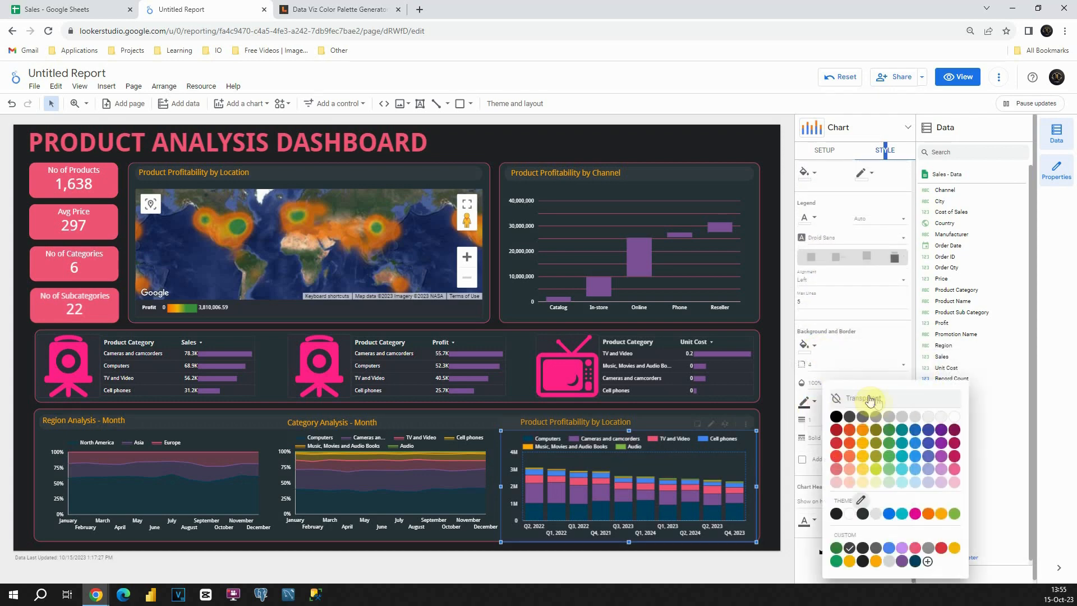
click(771, 437)
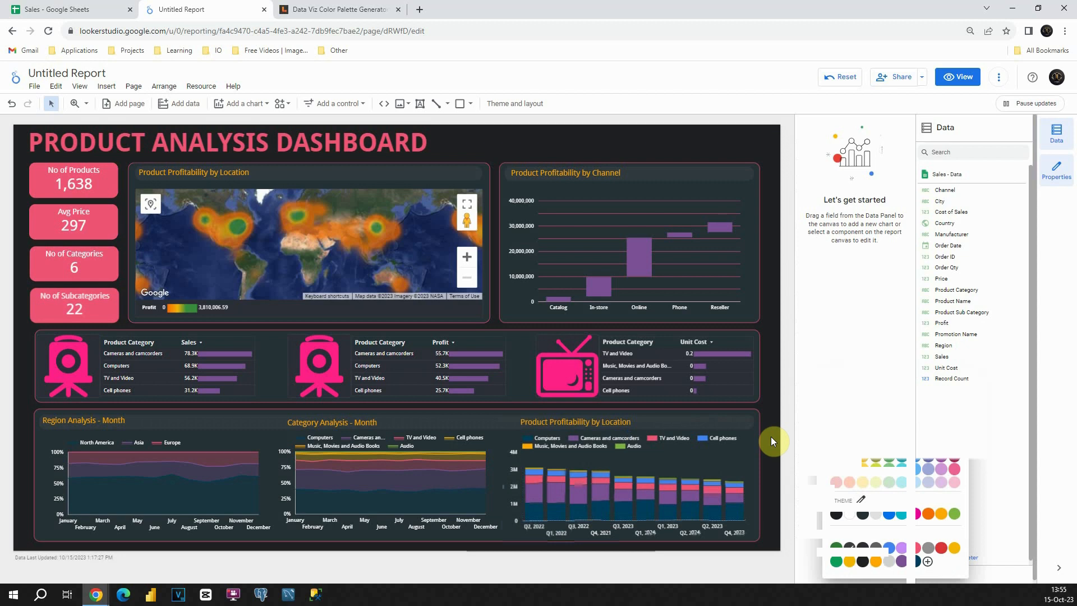
Change the title above the stacked column chart to "Category Analysis - Quarter"
click(592, 420)
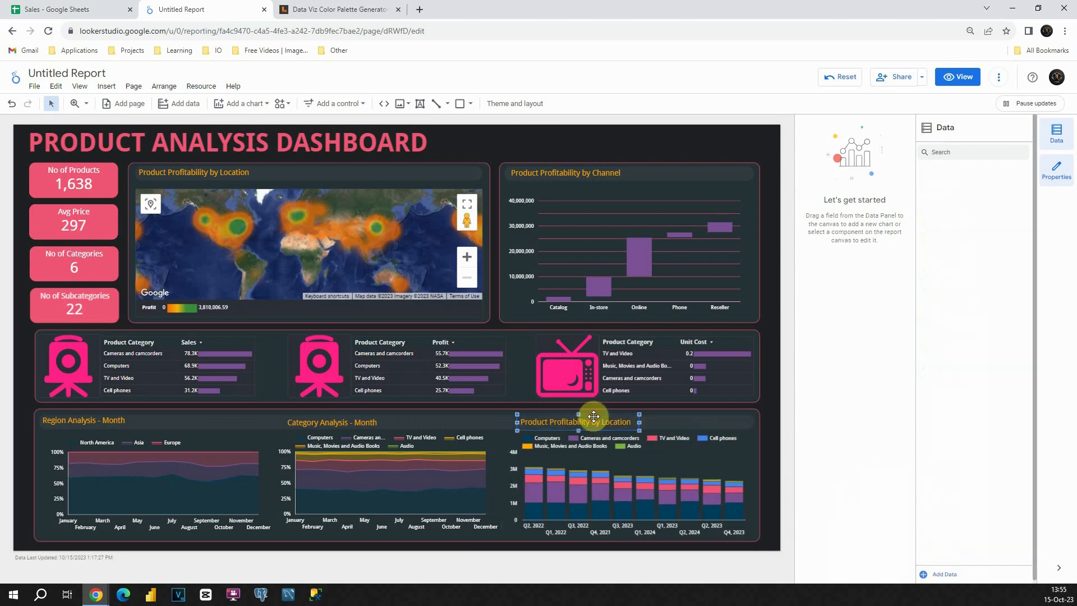
key(ctrl+a)
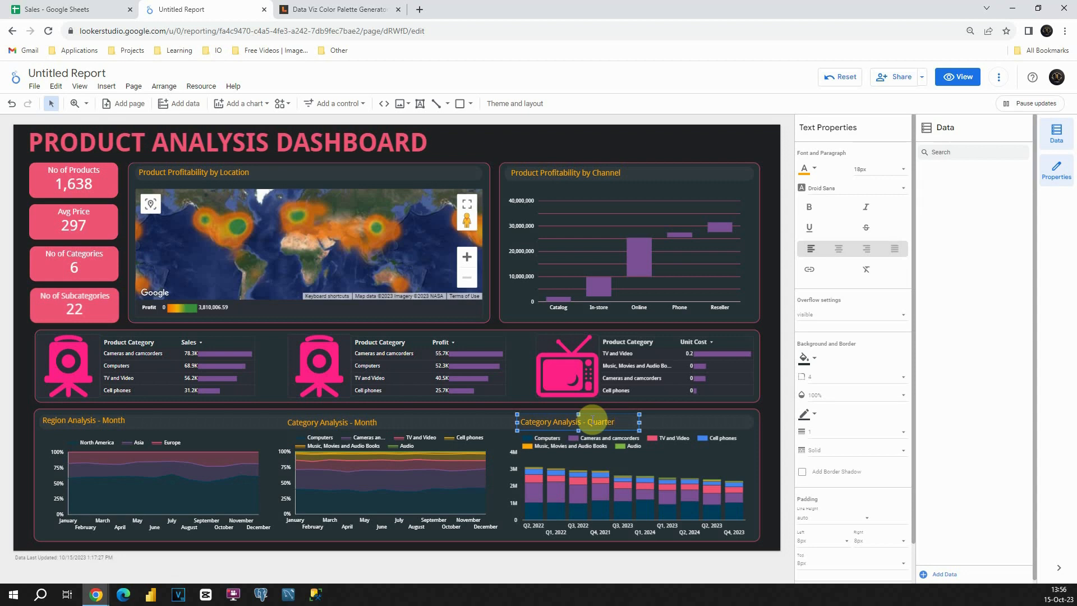
click(769, 431)
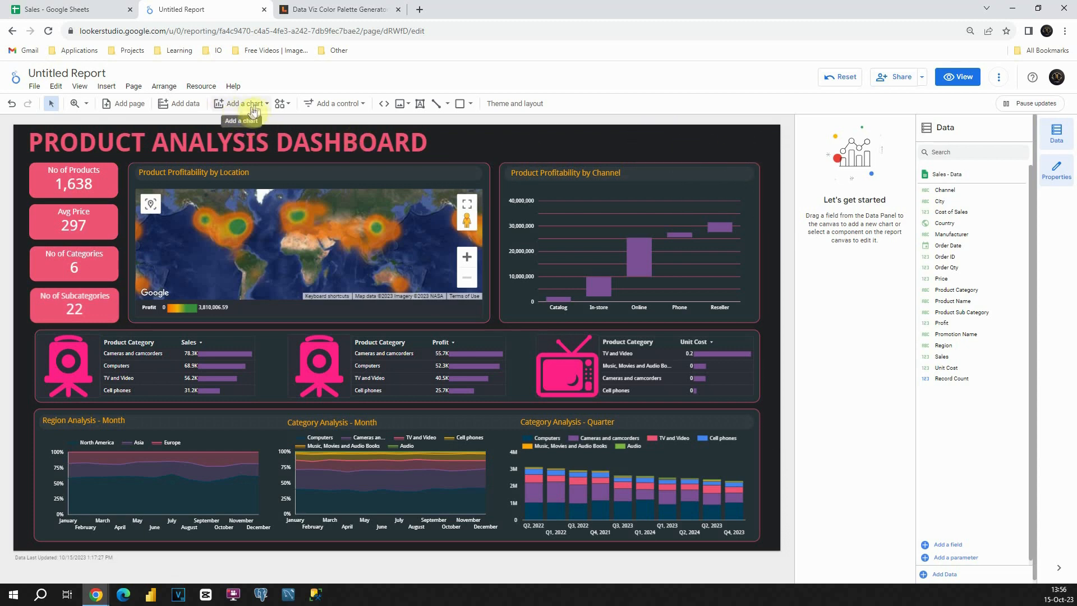
Add a drop-down list control in the header, above the Product Profitability by Channel panel and aligned with its outer edge
click(346, 104)
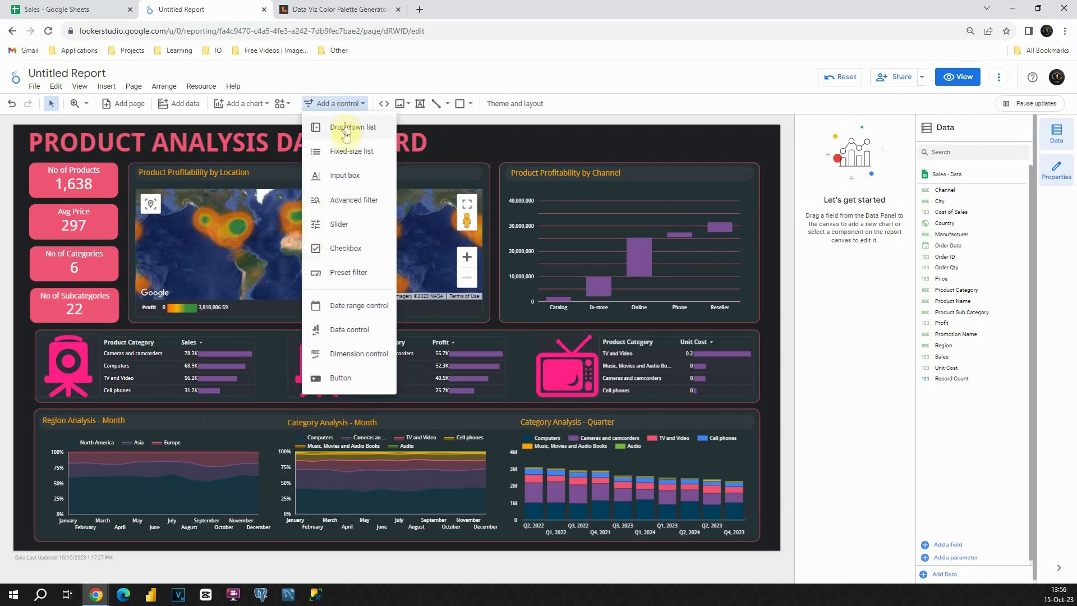
click(340, 130)
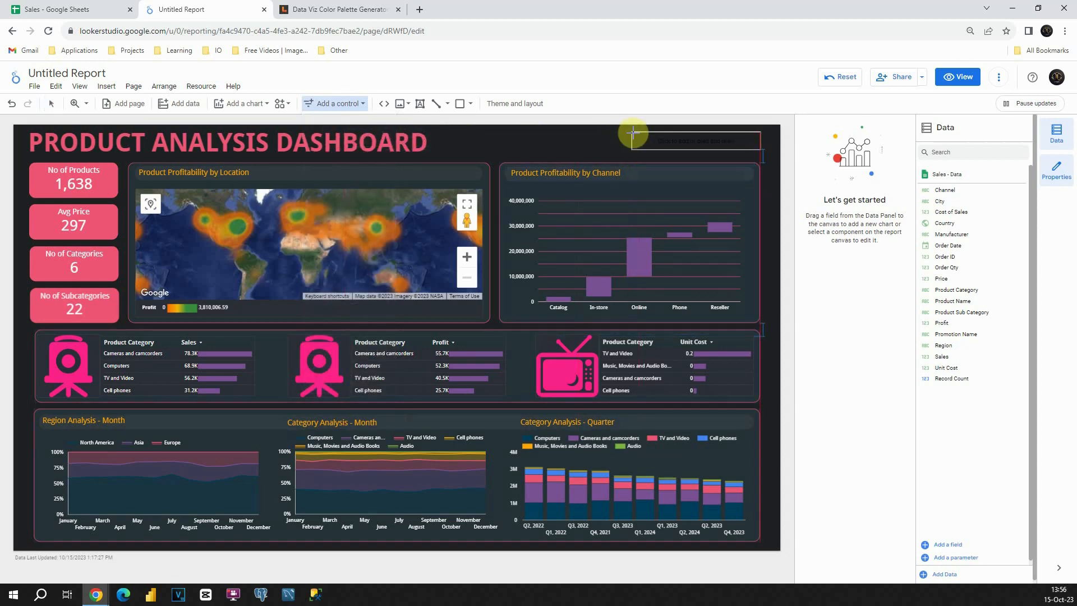
click(633, 132)
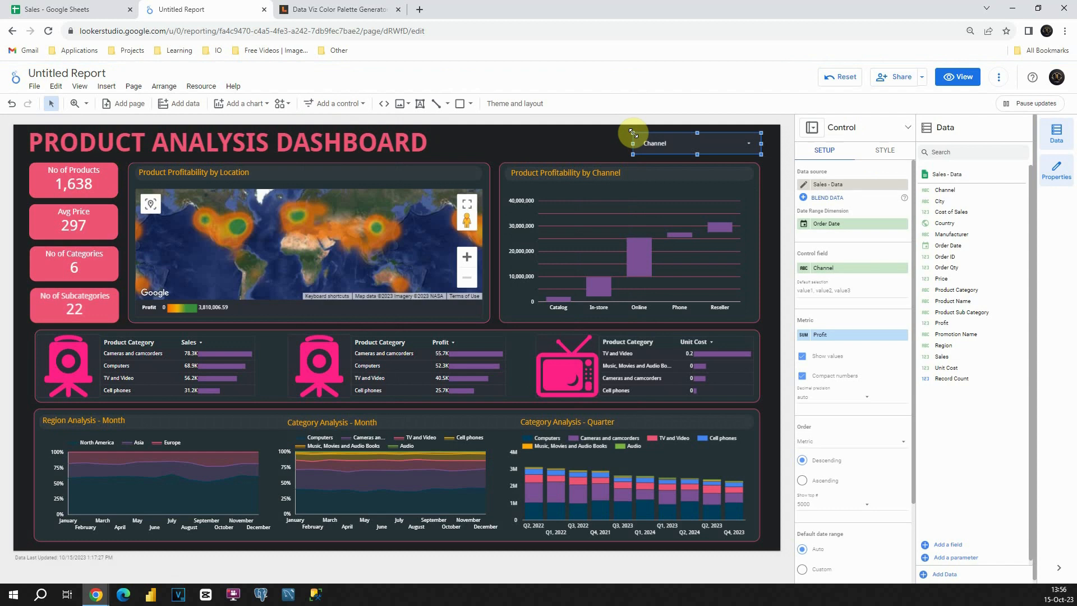
Set the drop-down list's control field to Product Category and remove its Profit metric
click(709, 144)
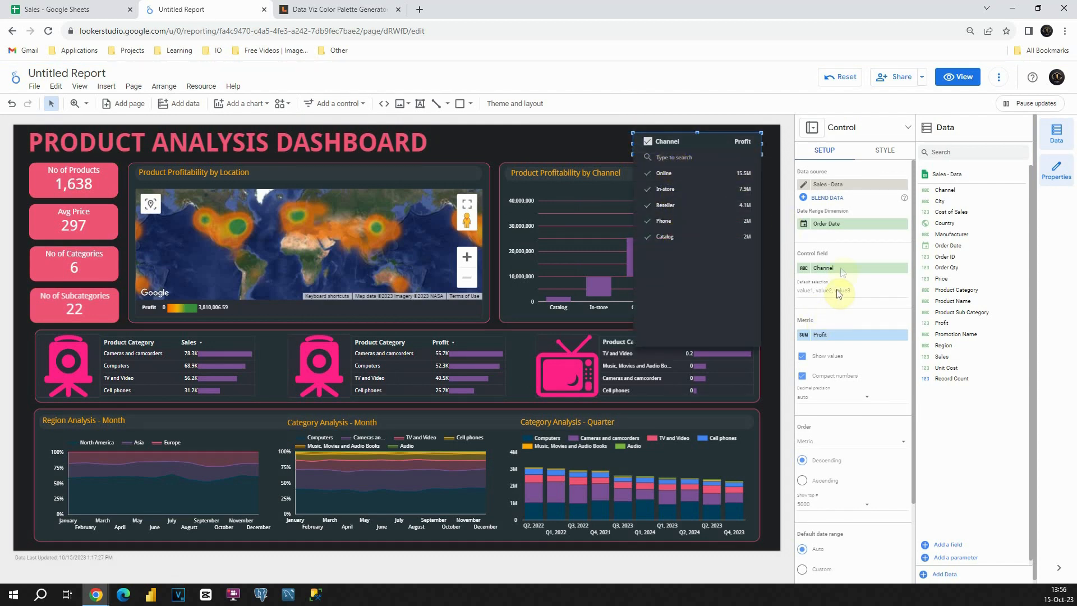
drag(963, 287, 841, 270)
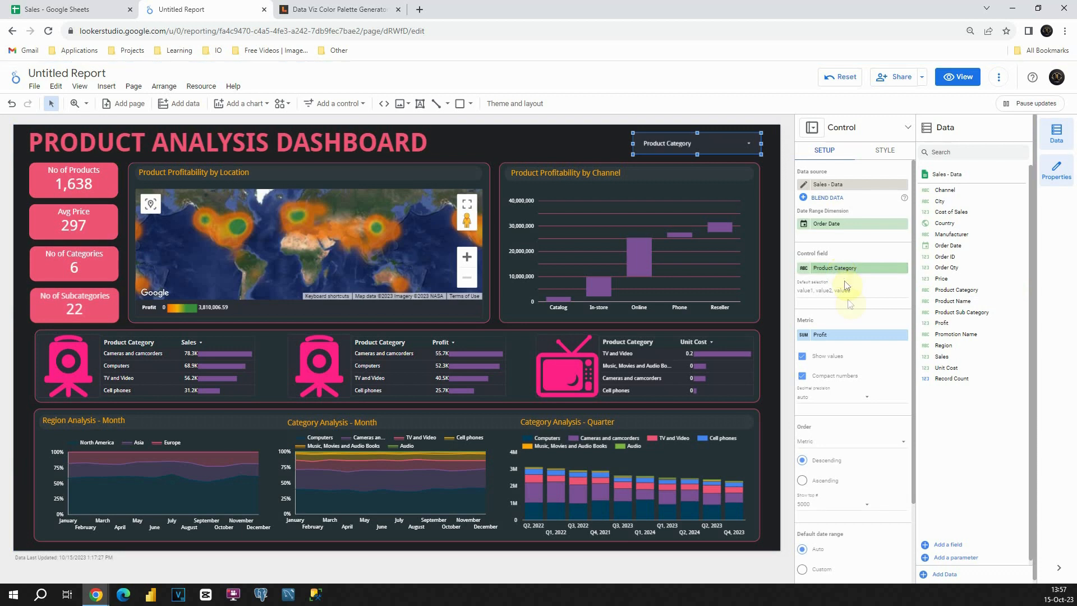
click(903, 334)
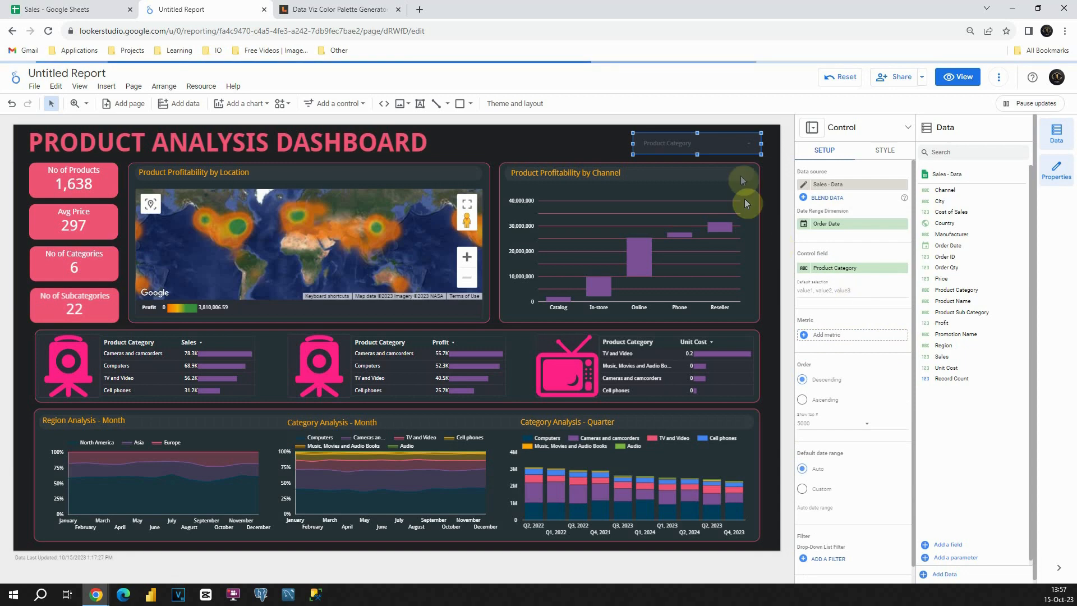
Test the Product Category filter with only Cell phones and only Music, Movies and Audio Books, and restore all categories
click(743, 145)
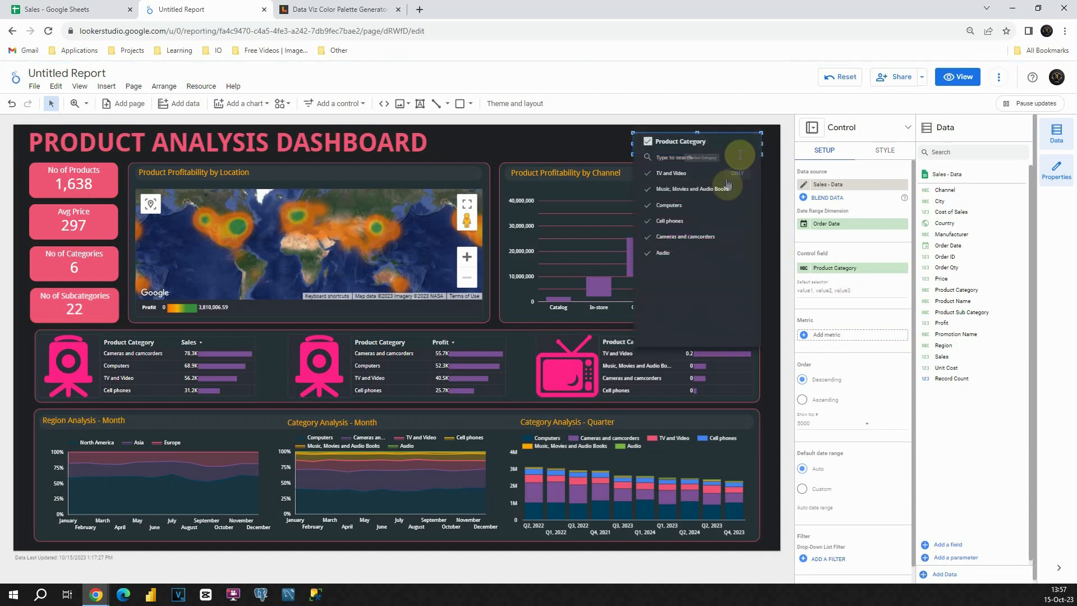
click(739, 221)
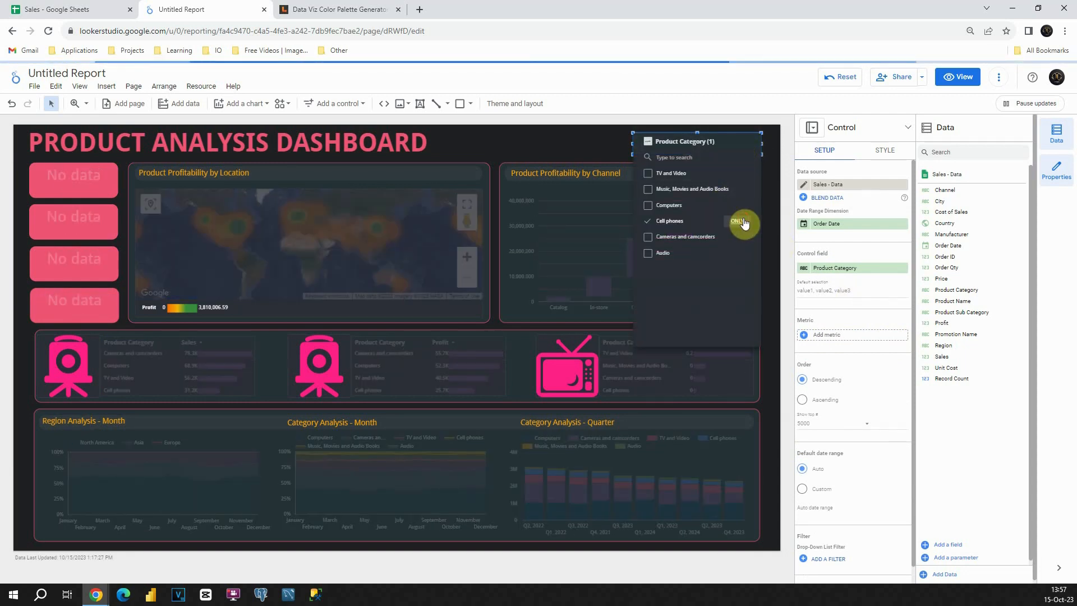
click(737, 191)
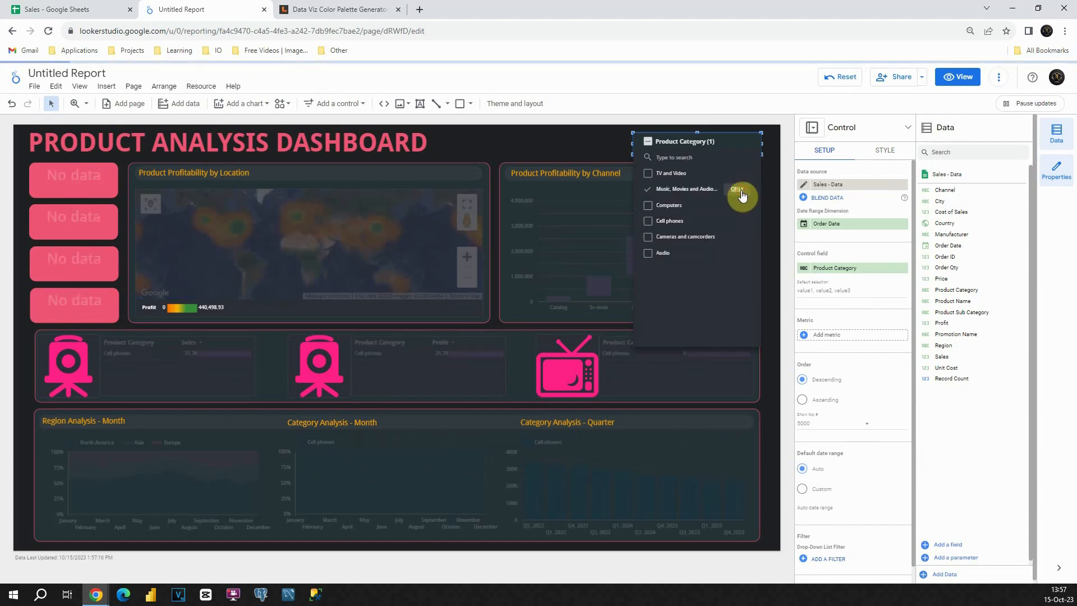
click(648, 141)
click(606, 140)
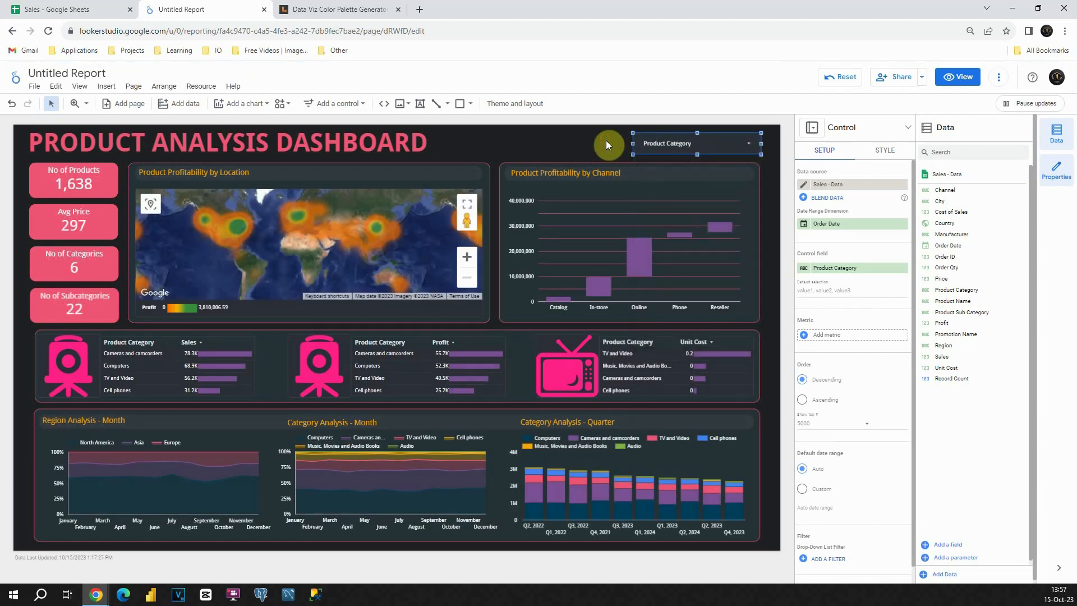
click(606, 140)
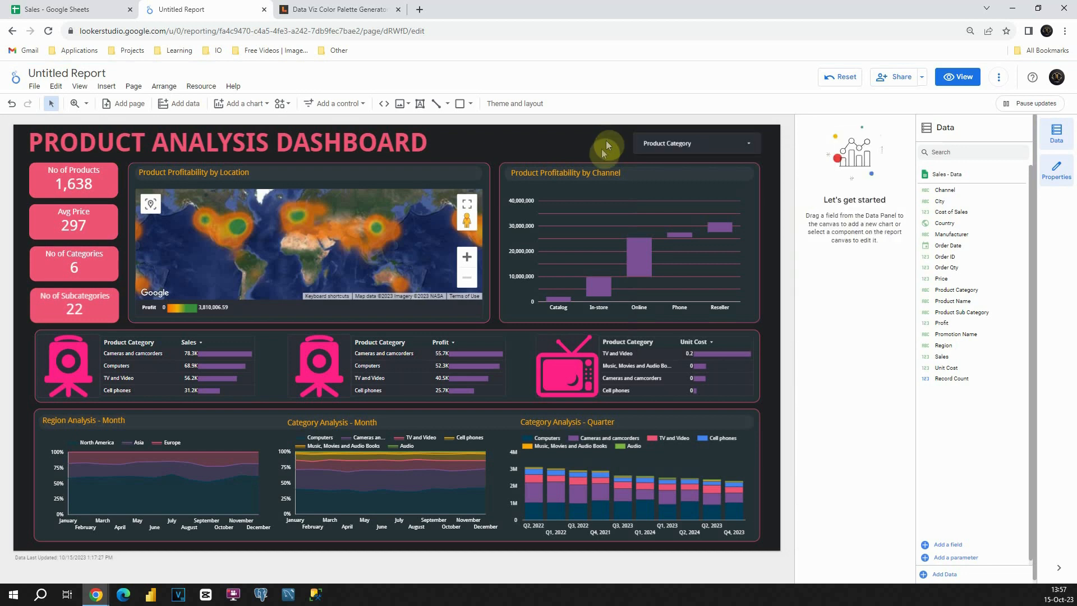
Copy the "Product Profitability by Channel" title beside the drop-down list, set it to 14px and enlarge its text box to fit two lines
click(595, 169)
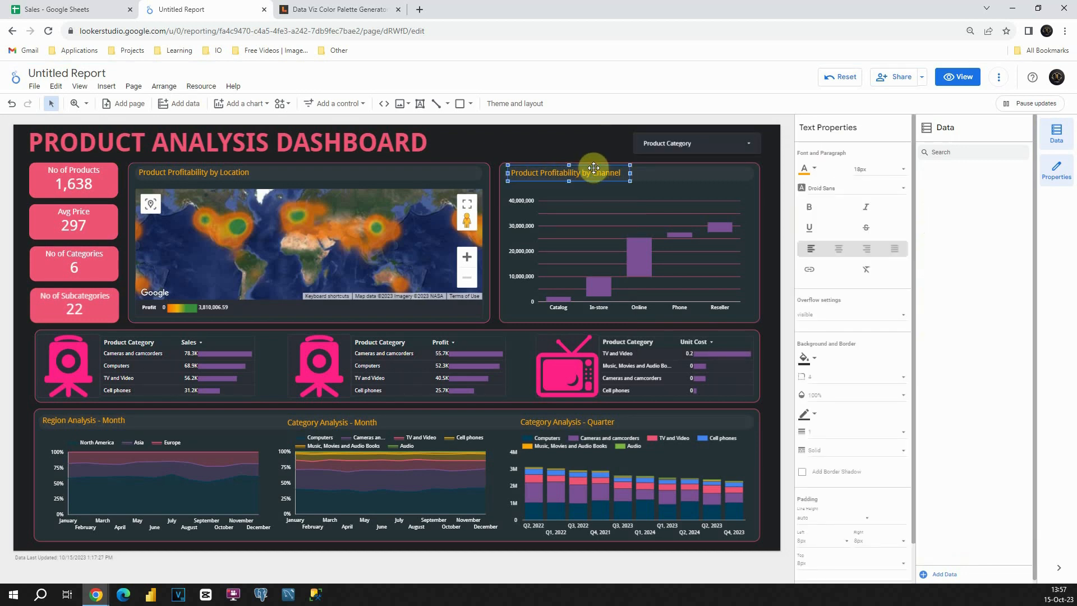
drag(596, 168, 601, 133)
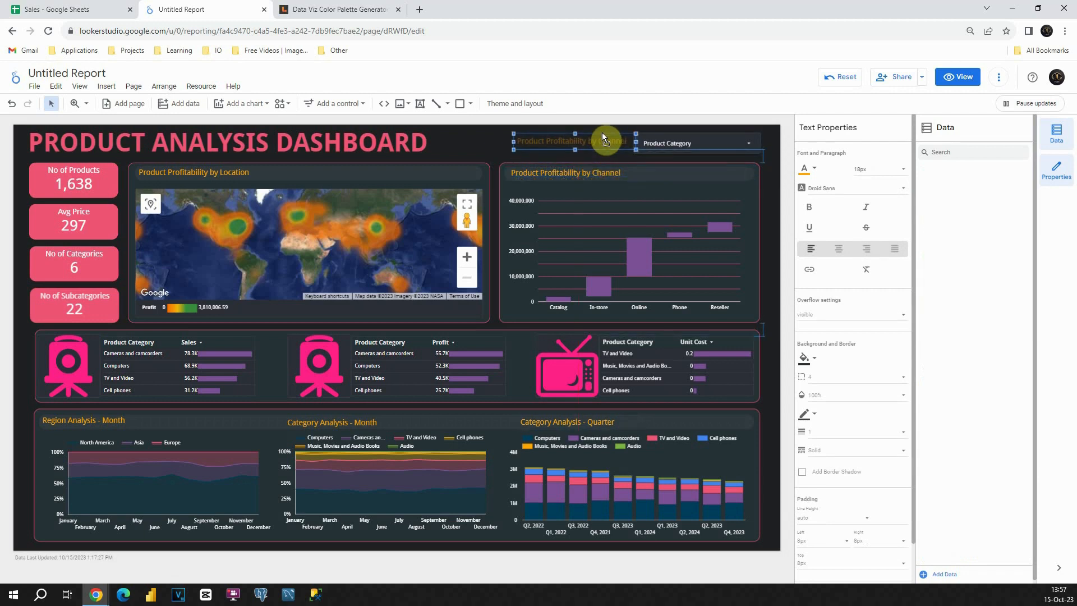
click(874, 173)
click(871, 211)
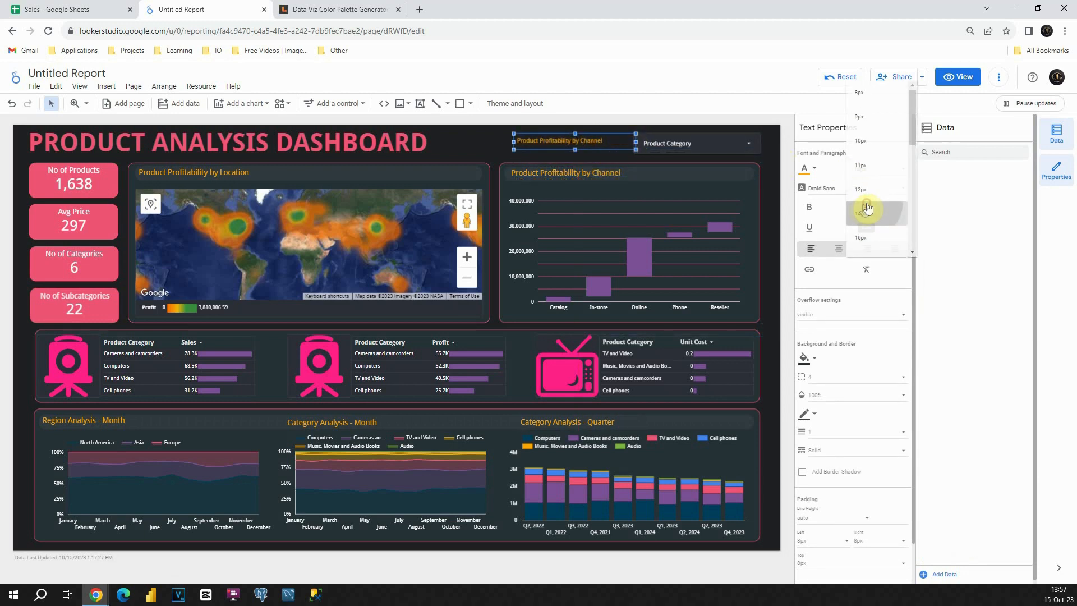
drag(575, 149, 598, 131)
Color the copied text pink and replace it with "Filter your data for Product Category by clicking on Drop Down list"
double_click(599, 132)
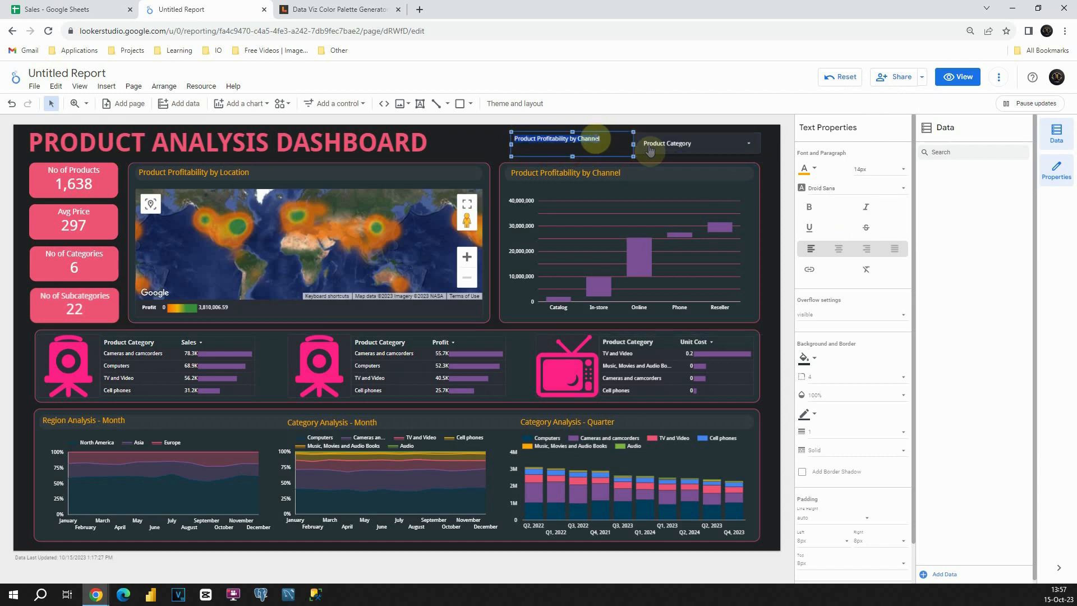
click(819, 169)
click(915, 307)
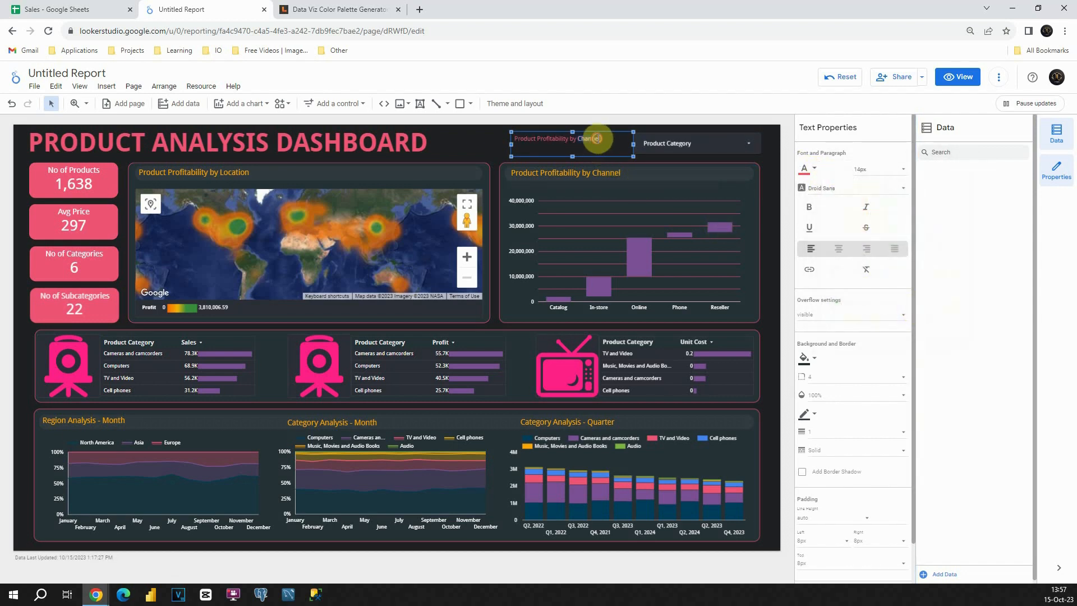
text(Filter your data for Product Category by)
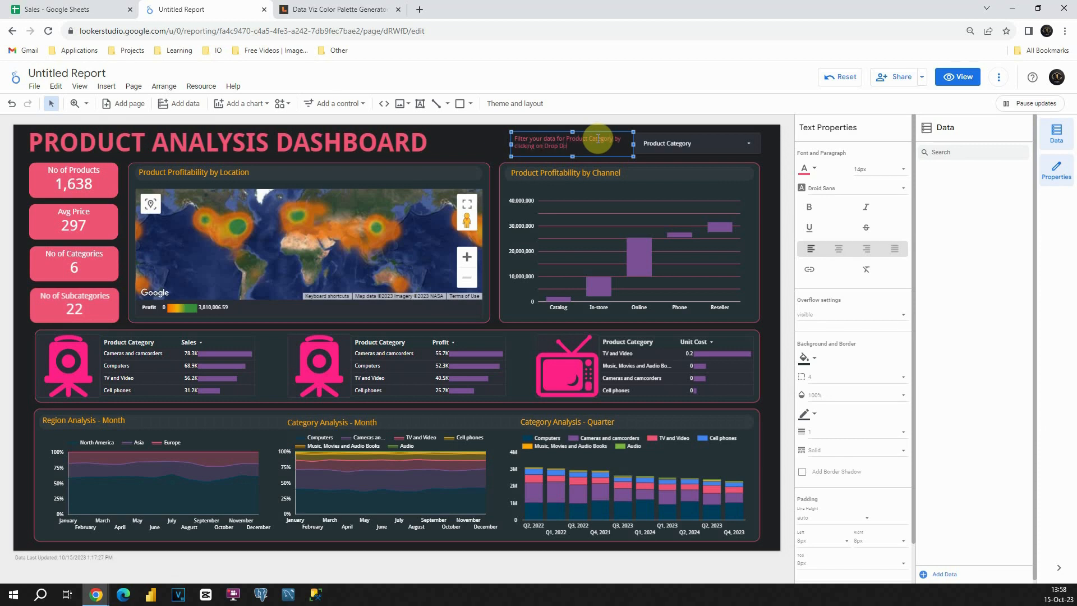
Right-align the filter instruction text and position its box directly beside the drop-down list
triple_click(598, 139)
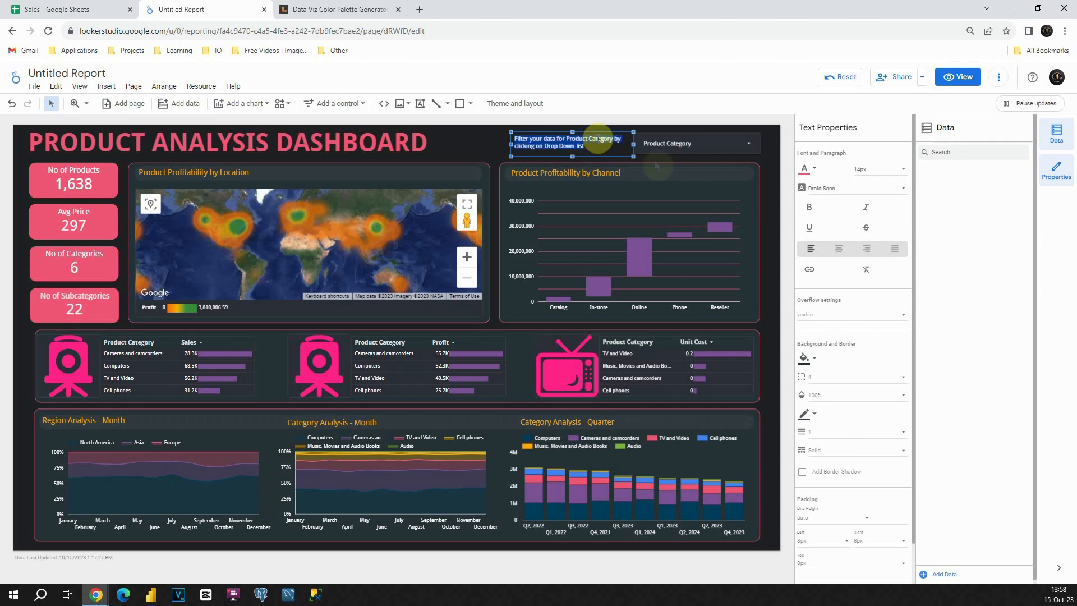
click(864, 253)
drag(613, 134, 609, 133)
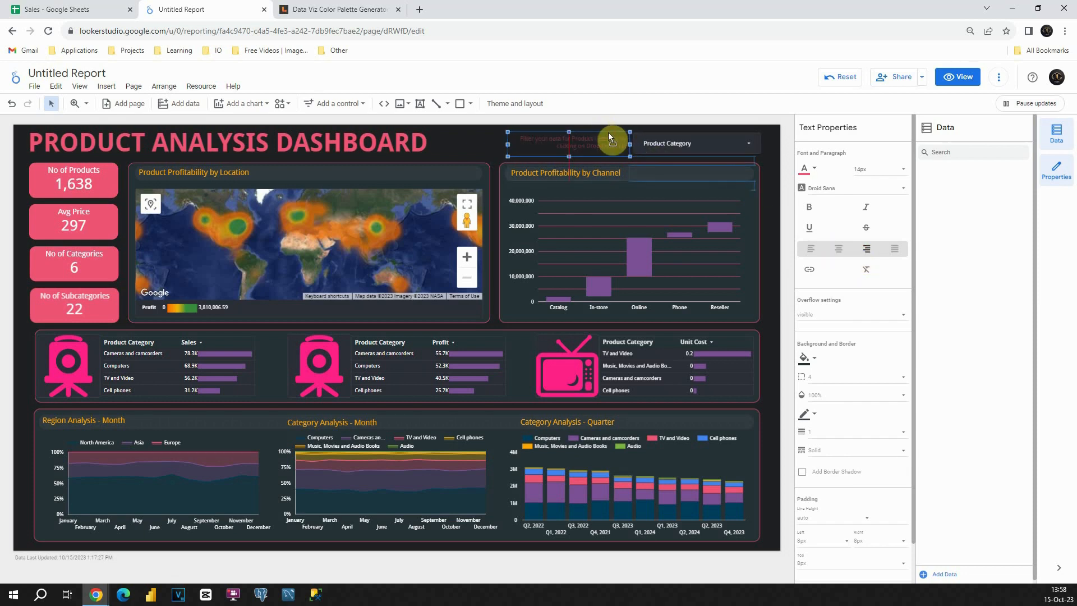
click(477, 139)
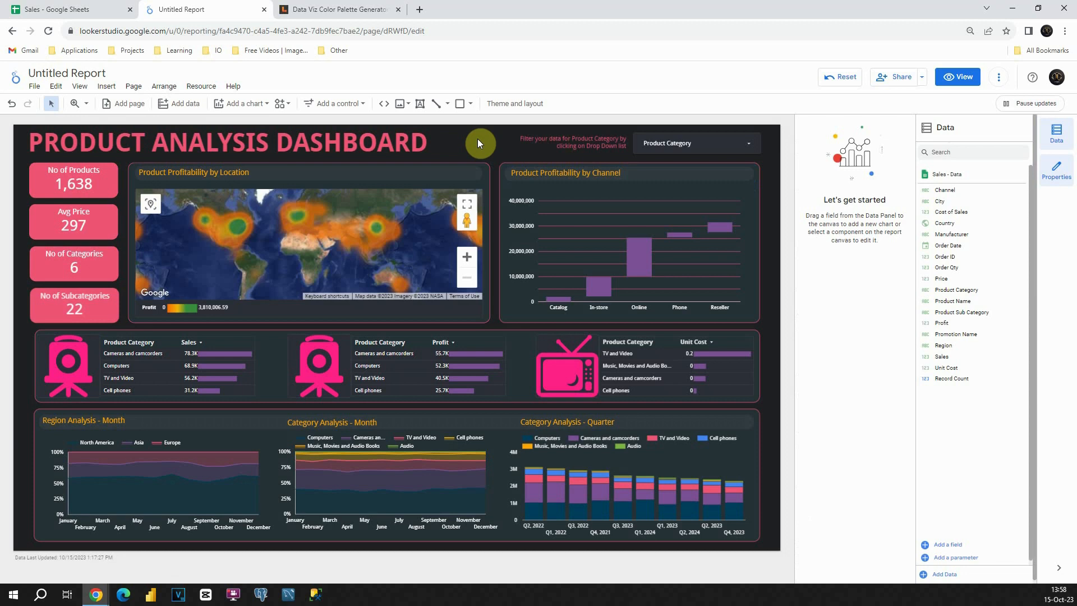
Filter the dashboard to Audio only, add Cameras and camcorders, and exclude Audio to leave just Cameras and camcorders
click(676, 144)
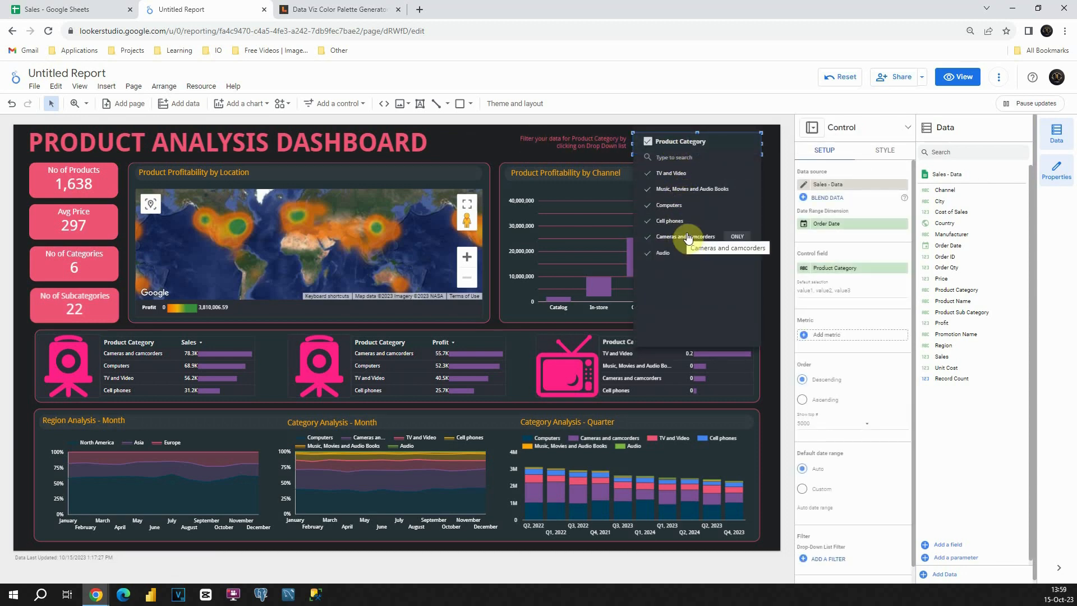
click(732, 253)
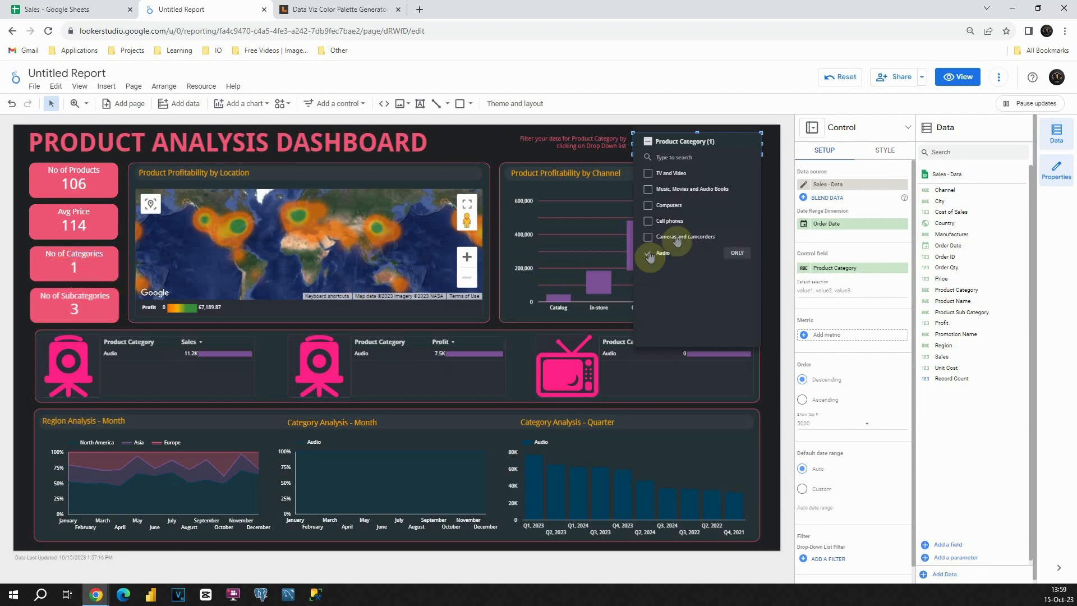
click(649, 238)
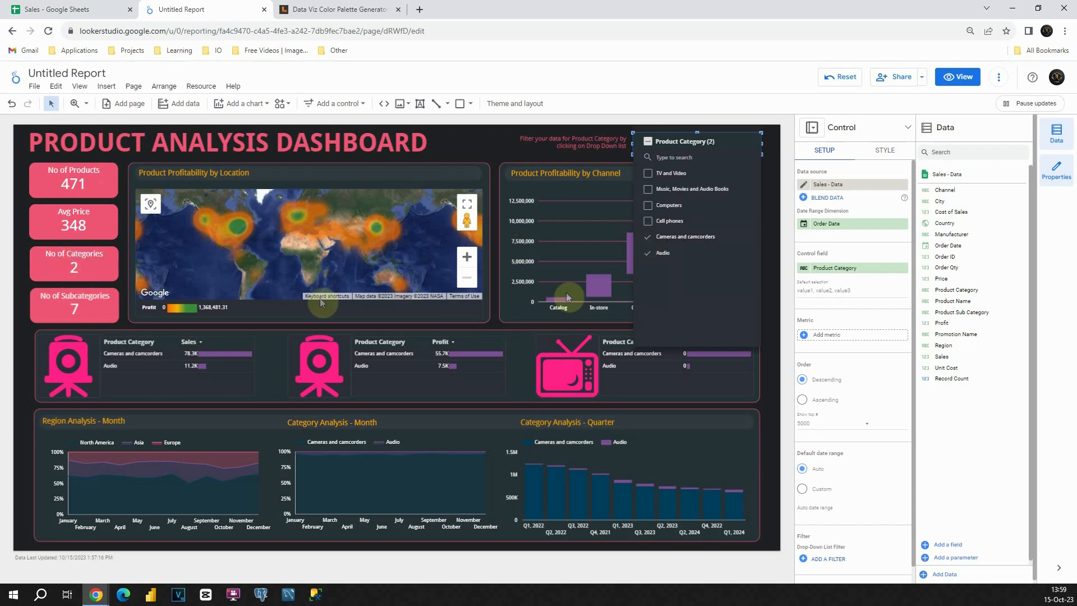
click(648, 254)
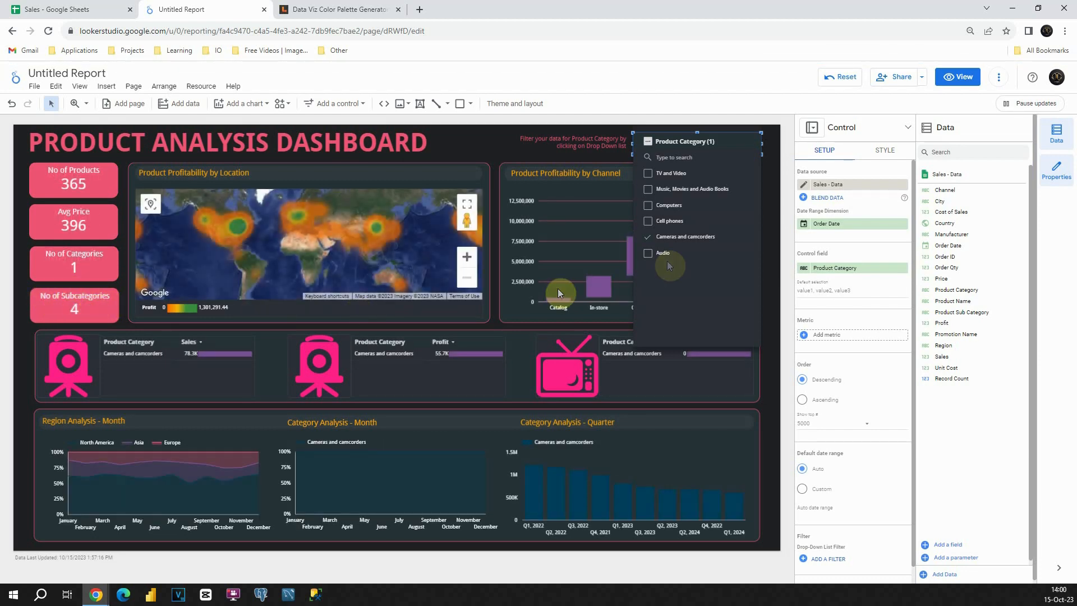
click(494, 154)
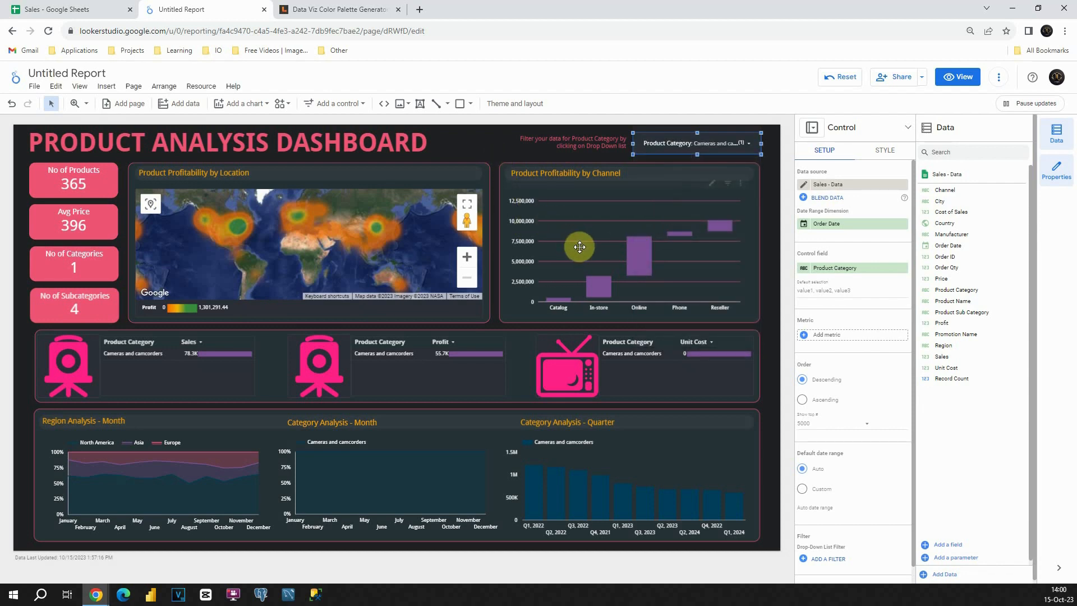